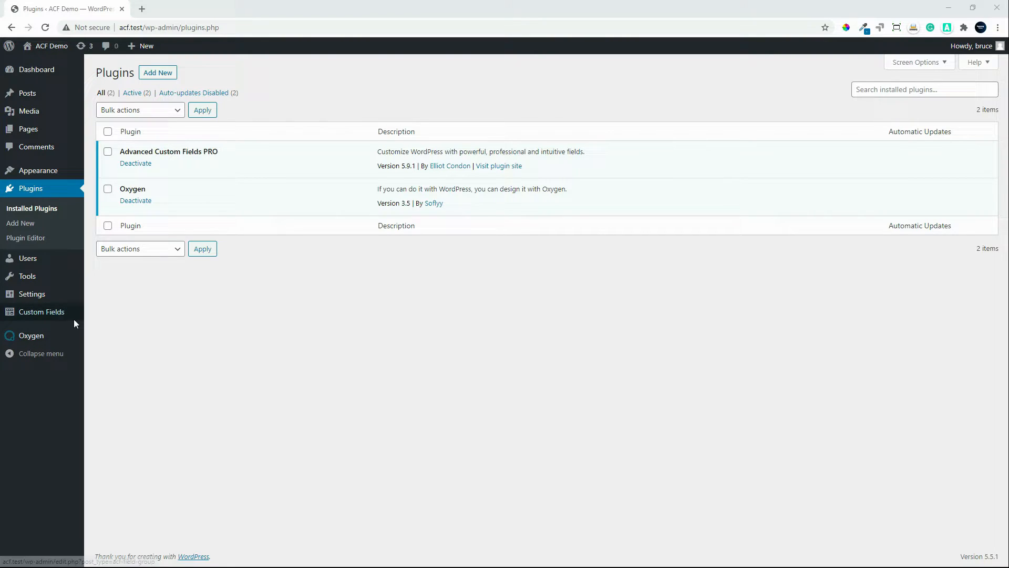
Step: Create a new custom field group titled Demo Group
mouse_move(59, 319)
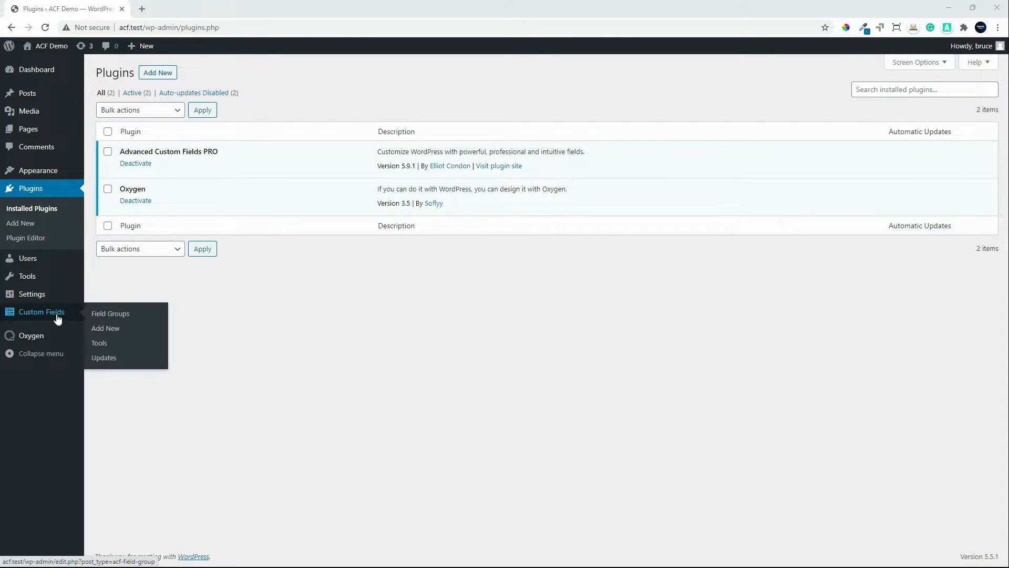
click(117, 319)
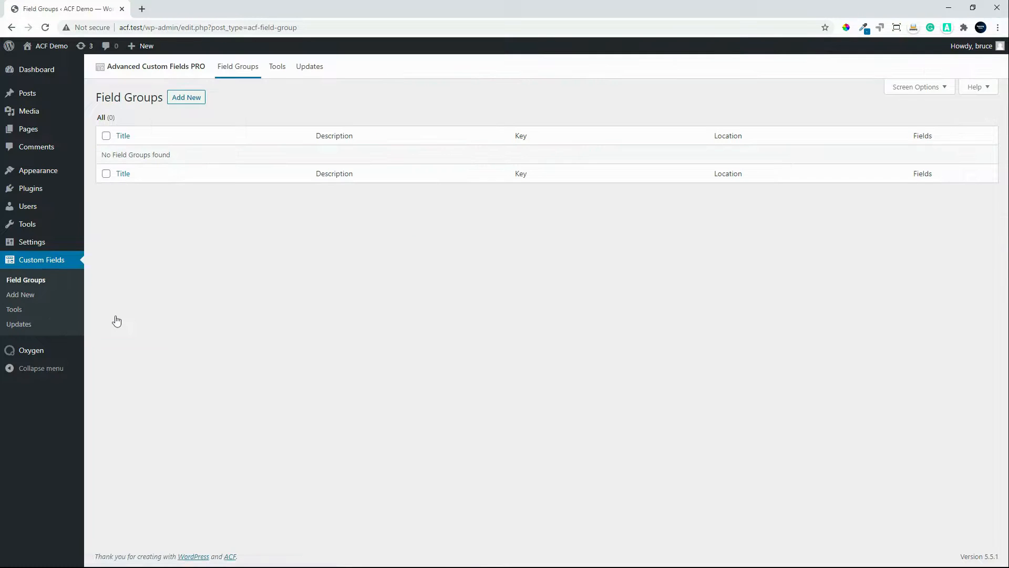
click(187, 98)
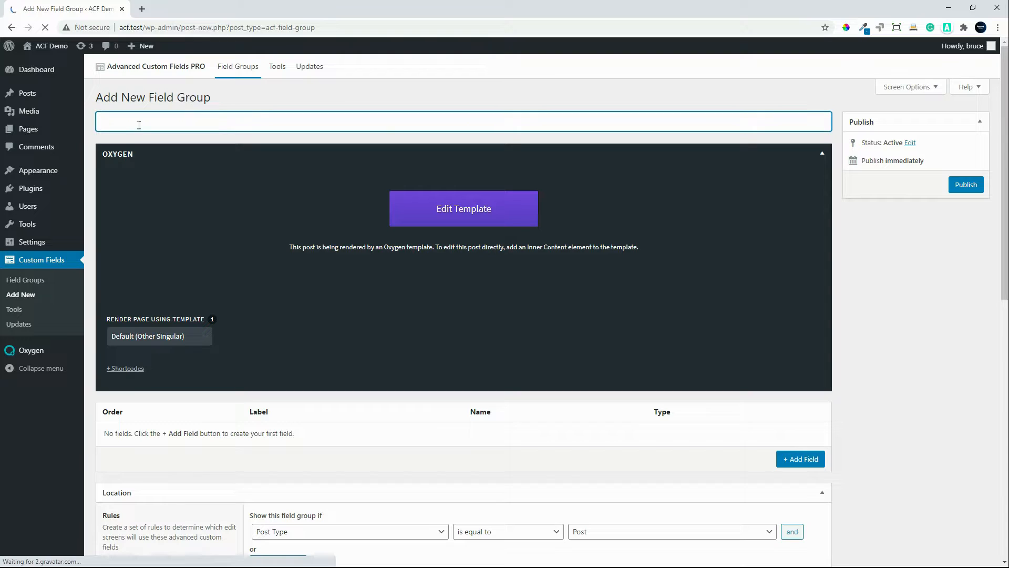
text(Demo Group)
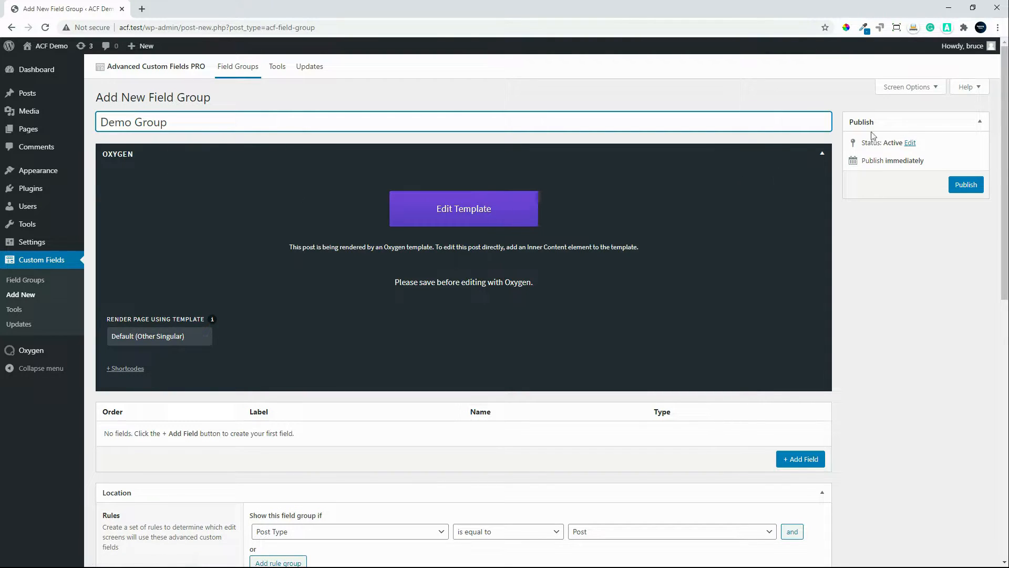
Step: Hide the Oxygen box on the field group edit screen and publish the Demo Group field group
click(923, 87)
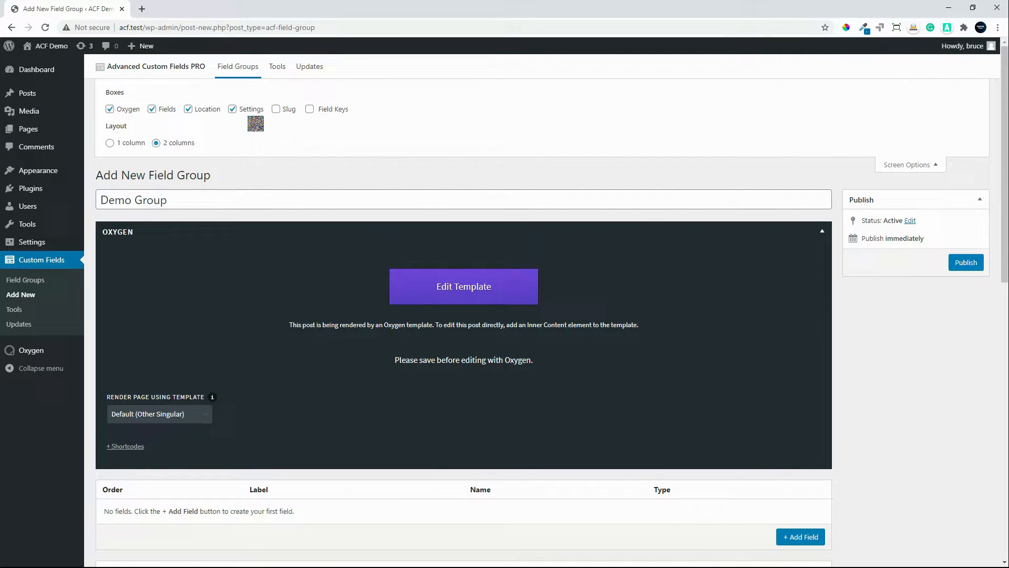
click(109, 110)
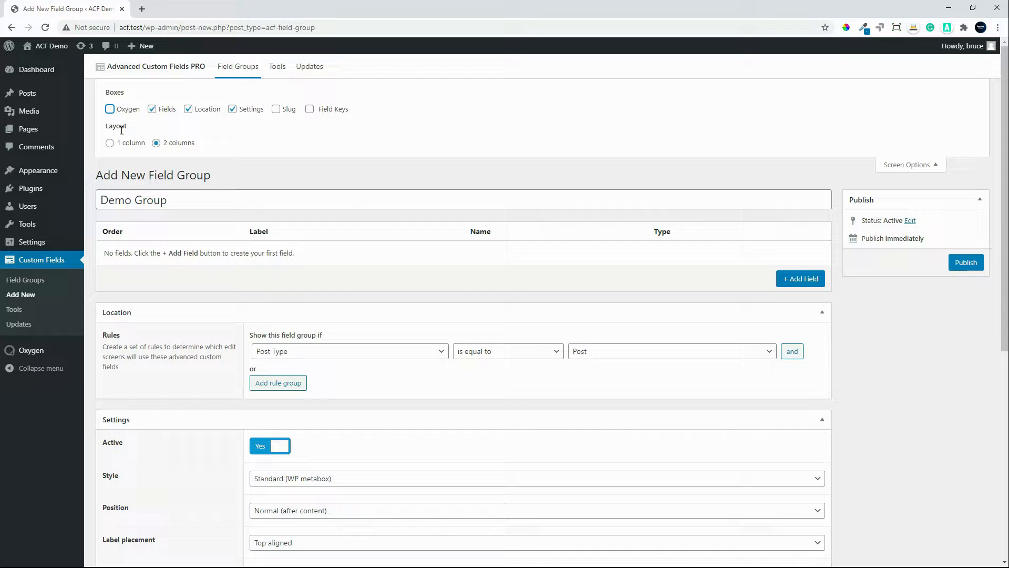
click(965, 264)
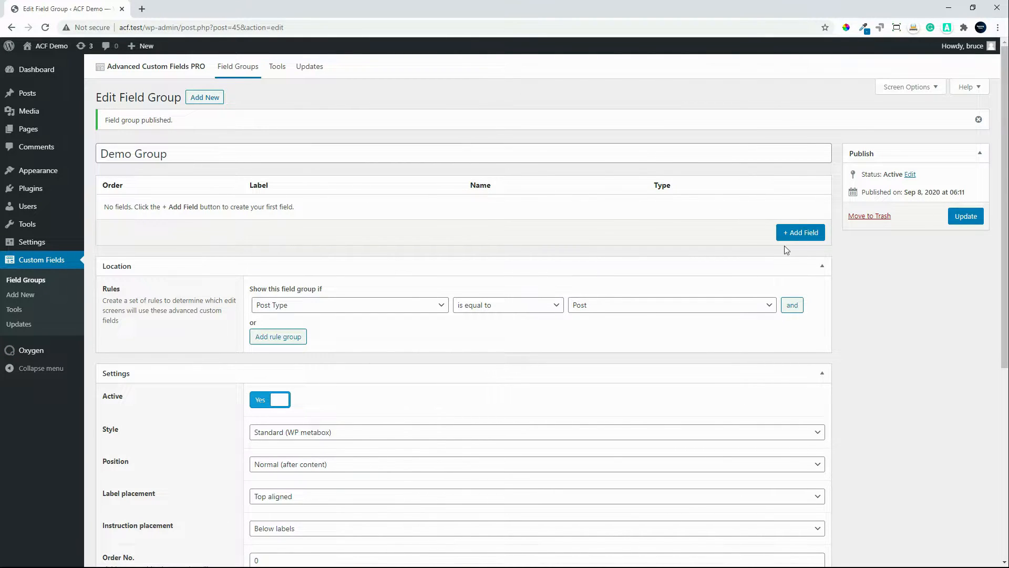
Step: Add a field labelled Text with the name text, keeping the Text field type, and collapse its settings
click(794, 233)
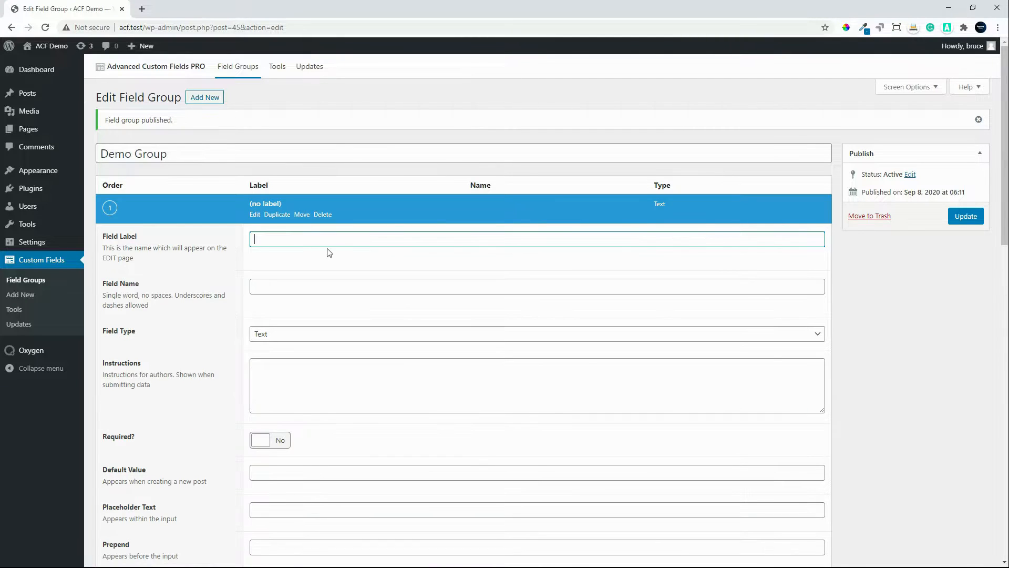
text(Text)
click(306, 282)
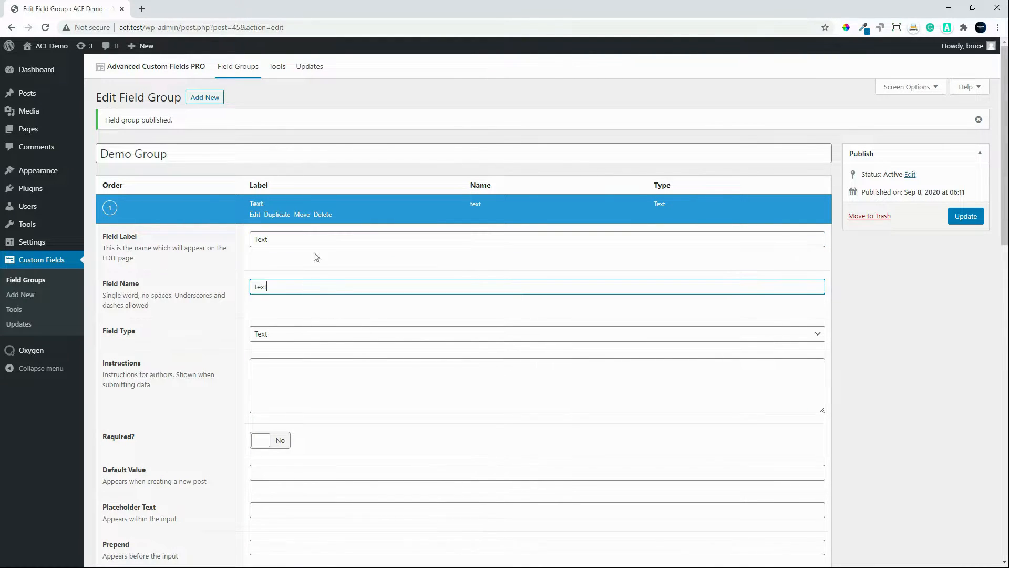
click(255, 209)
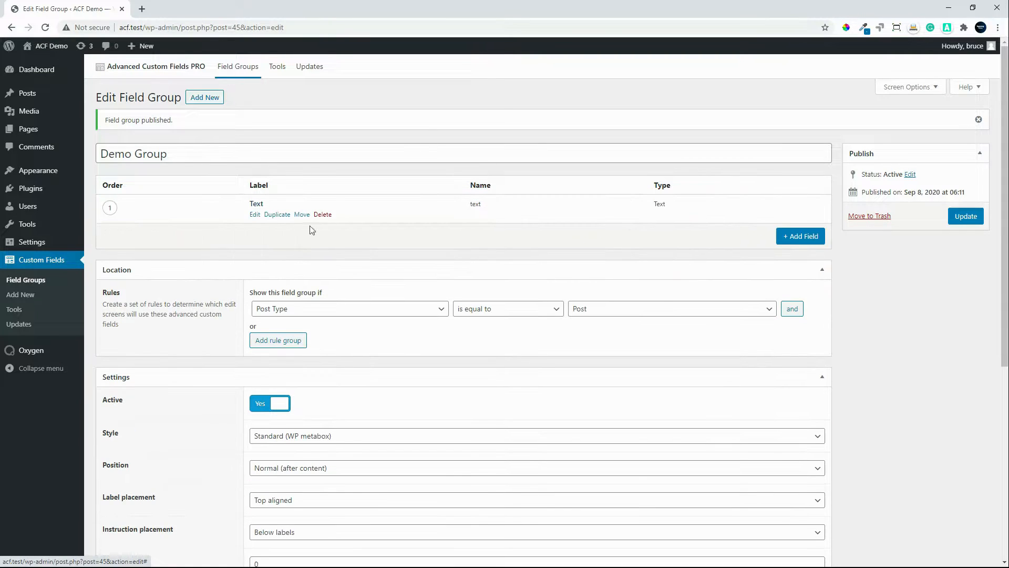
Step: Add a second field labelled Radio with the name radio and set its field type to Radio Button
click(794, 234)
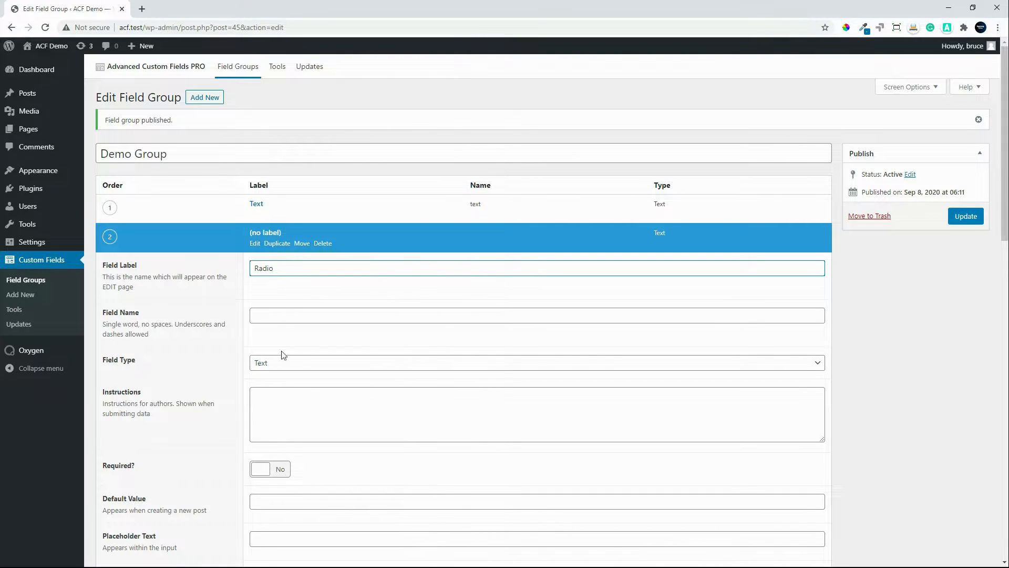
click(304, 315)
click(288, 363)
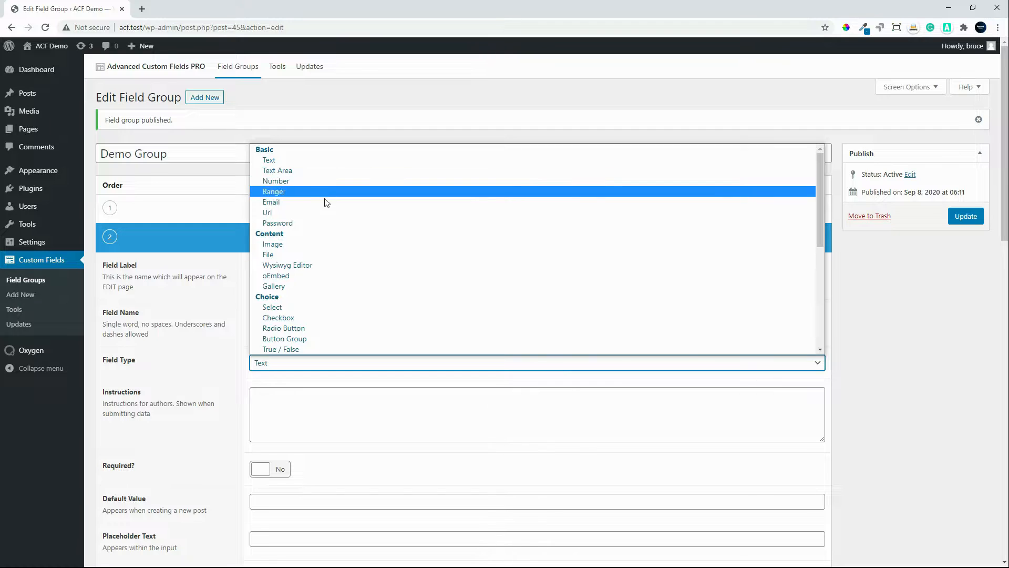
scroll(379, 293, down, 1)
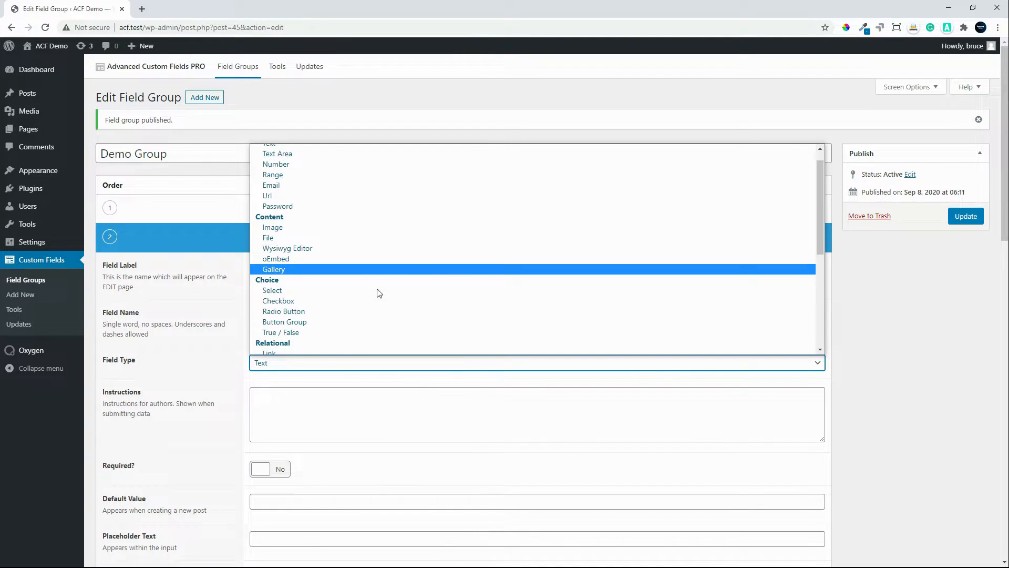
click(349, 311)
Step: Enter One and Two as separate choices for the Radio field and collapse its settings
scroll(343, 430, down, 2)
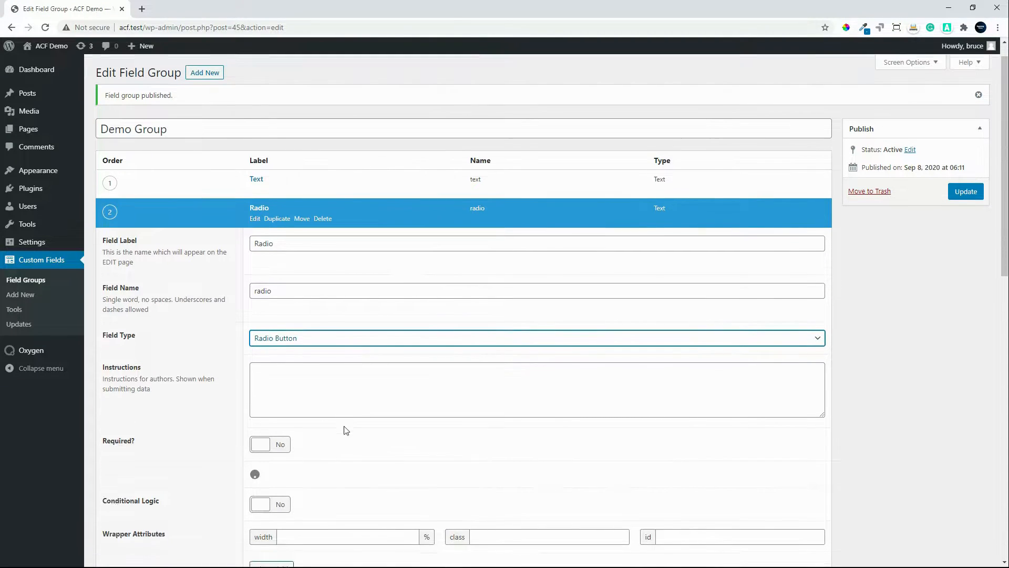
click(278, 432)
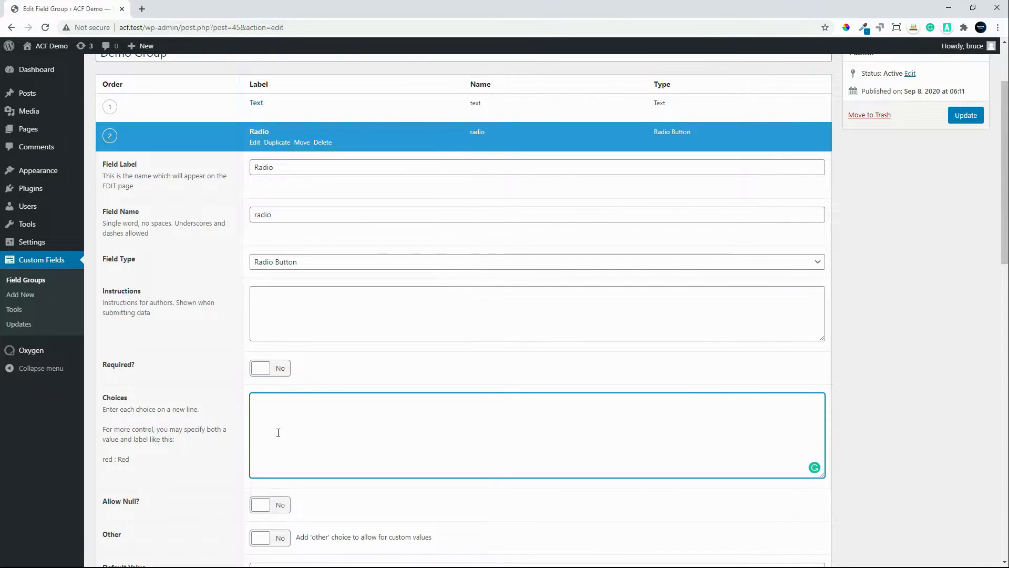
text(One )
text(Two)
click(258, 132)
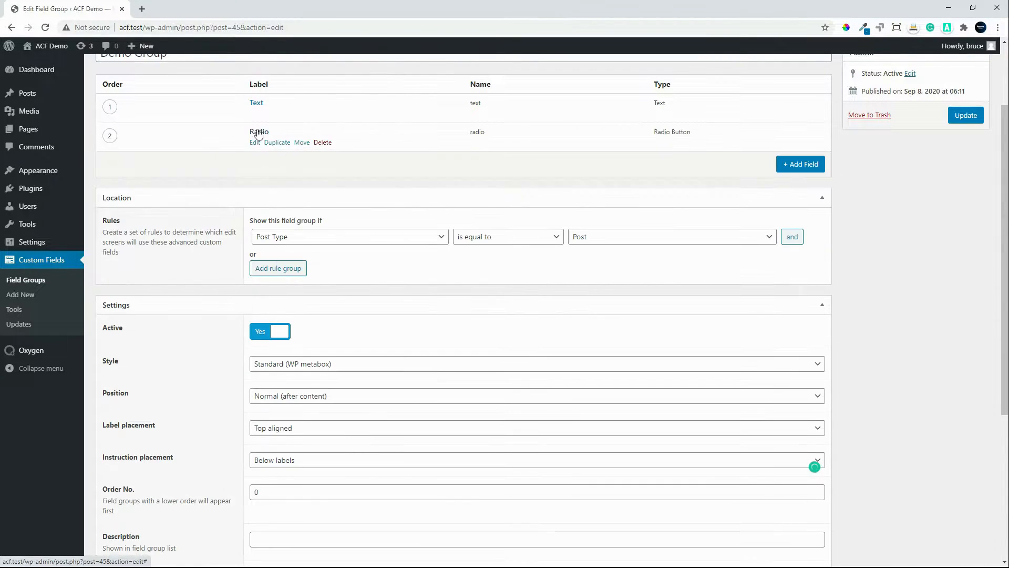
Step: Add a third field labelled Repeater Test with the name repeater_test and set its field type to Repeater
click(799, 164)
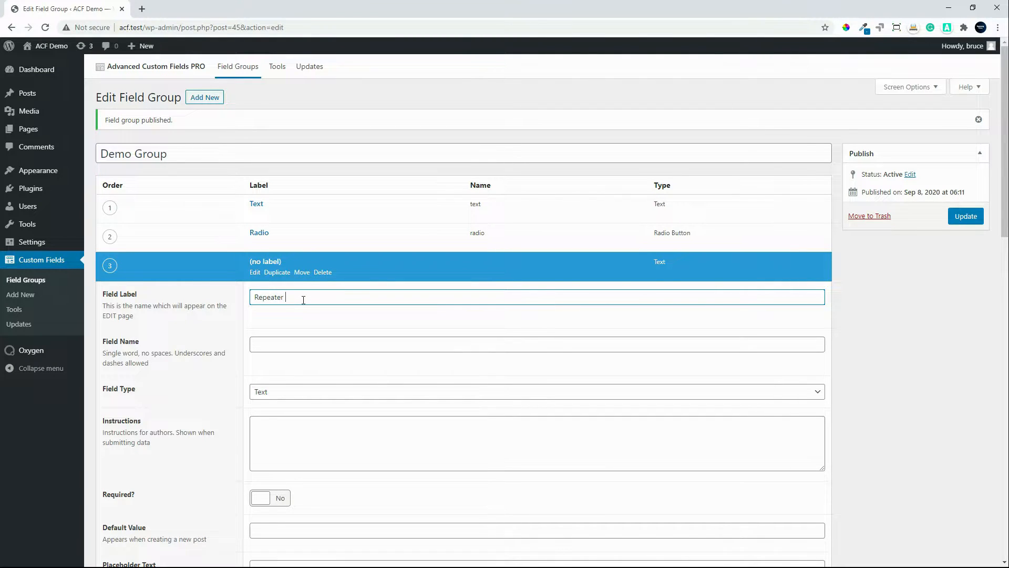
click(282, 347)
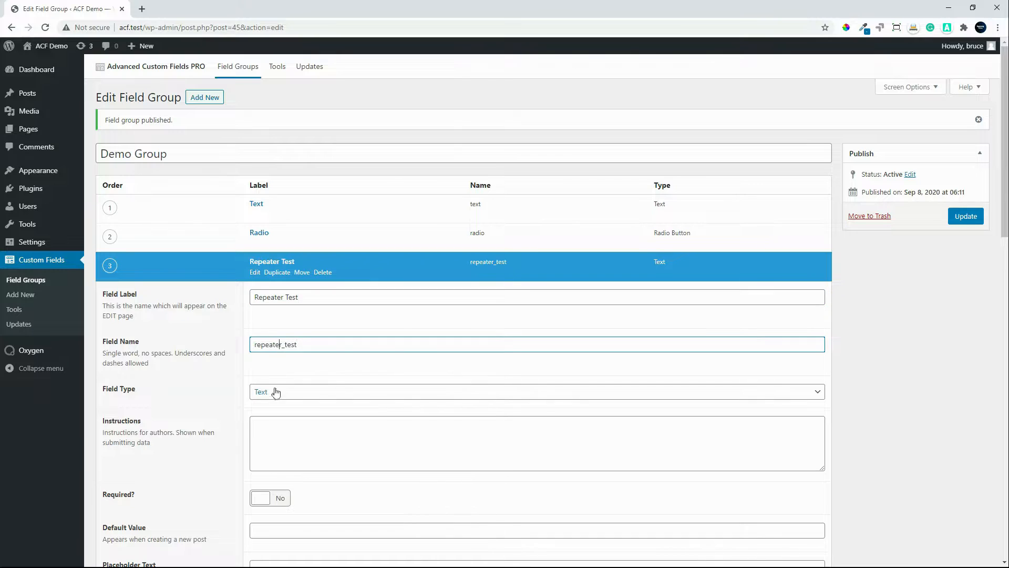
click(279, 390)
scroll(337, 345, down, 1)
scroll(336, 344, down, 4)
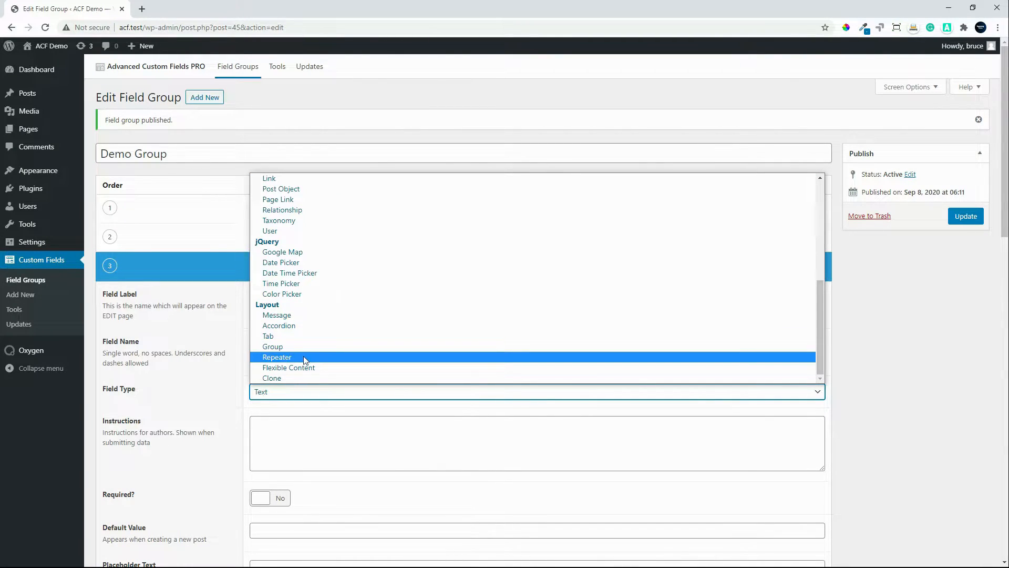
click(303, 357)
Step: Add a first sub field to the Repeater Test field and enter Repeater Text as its field name
scroll(349, 446, down, 1)
scroll(357, 451, down, 2)
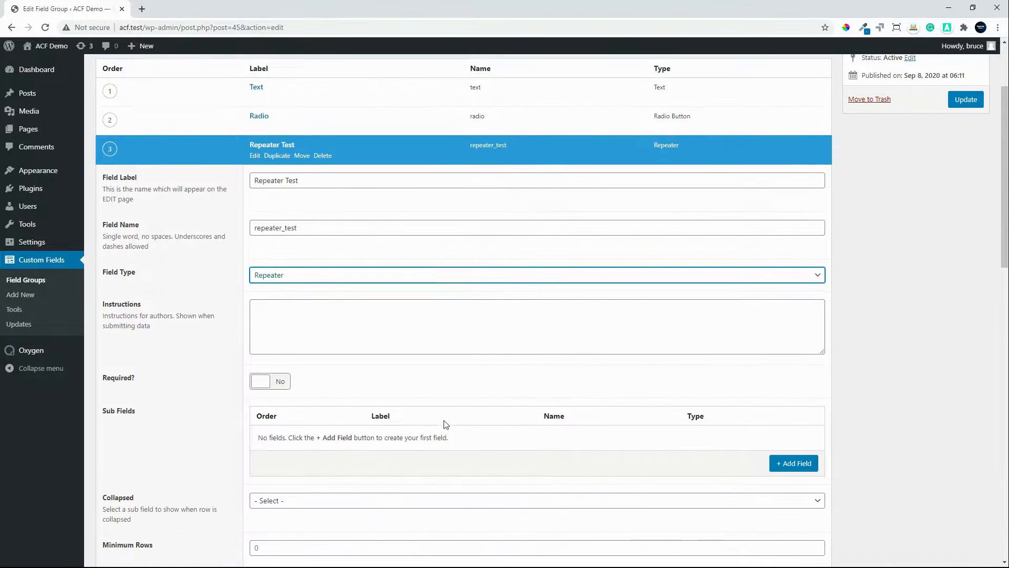
click(798, 461)
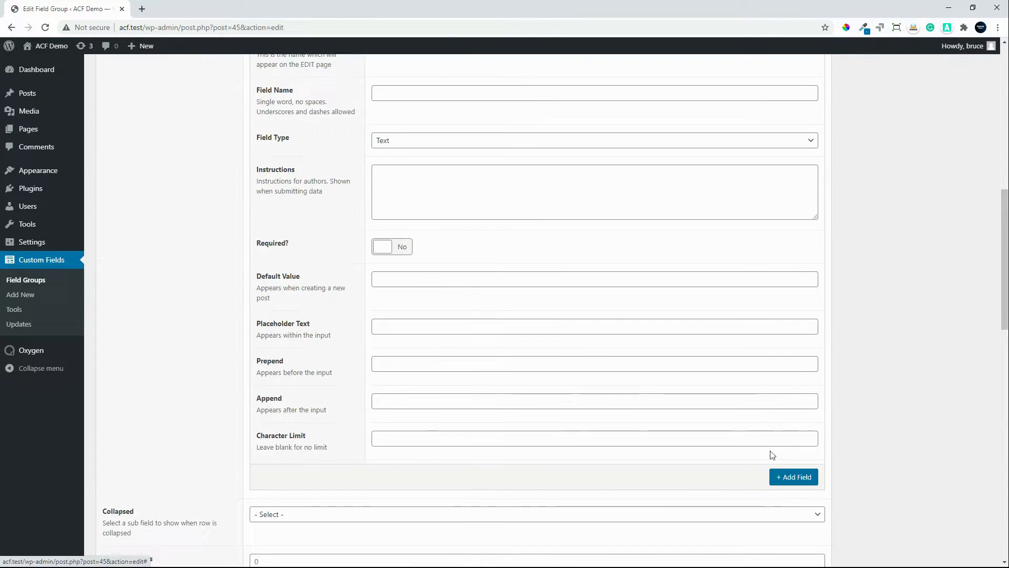
click(431, 91)
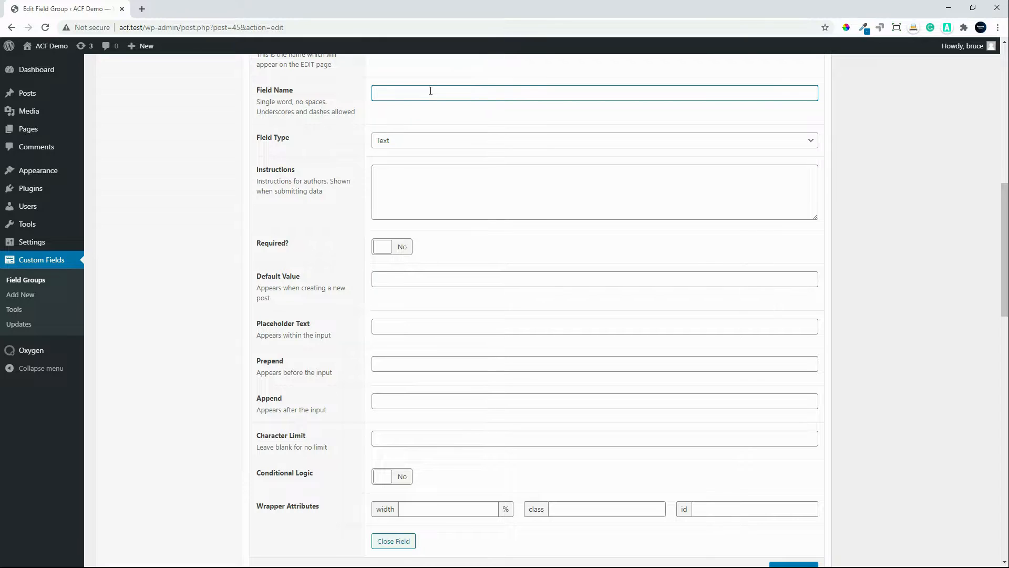
text(Repeater)
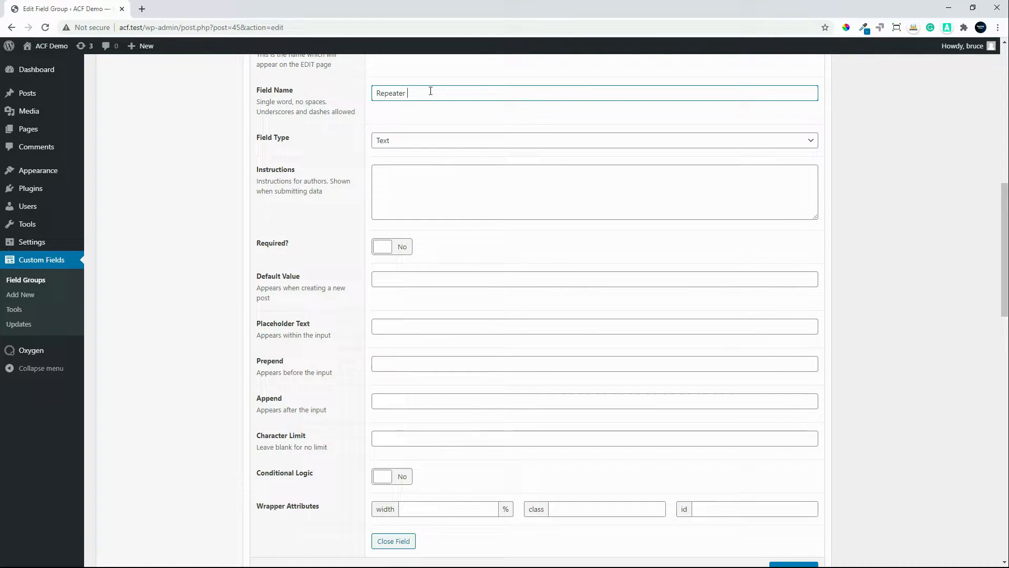
text( Text)
Step: Move the text Repeater Text from the sub field's name to its label and have the name filled in as repeater_text
scroll(452, 156, up, 1)
scroll(450, 156, up, 2)
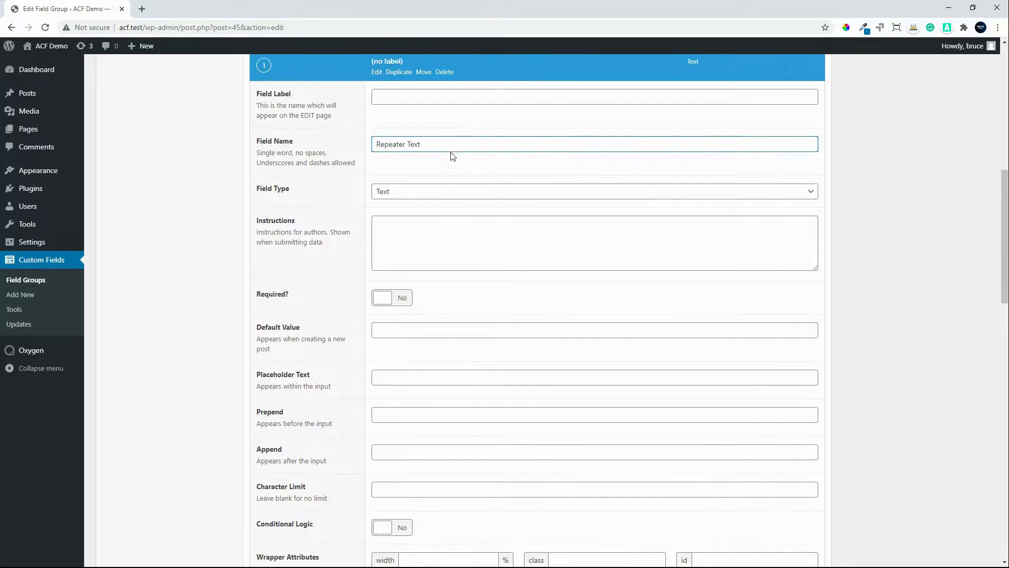
drag(428, 150, 342, 140)
key(ctrl+x)
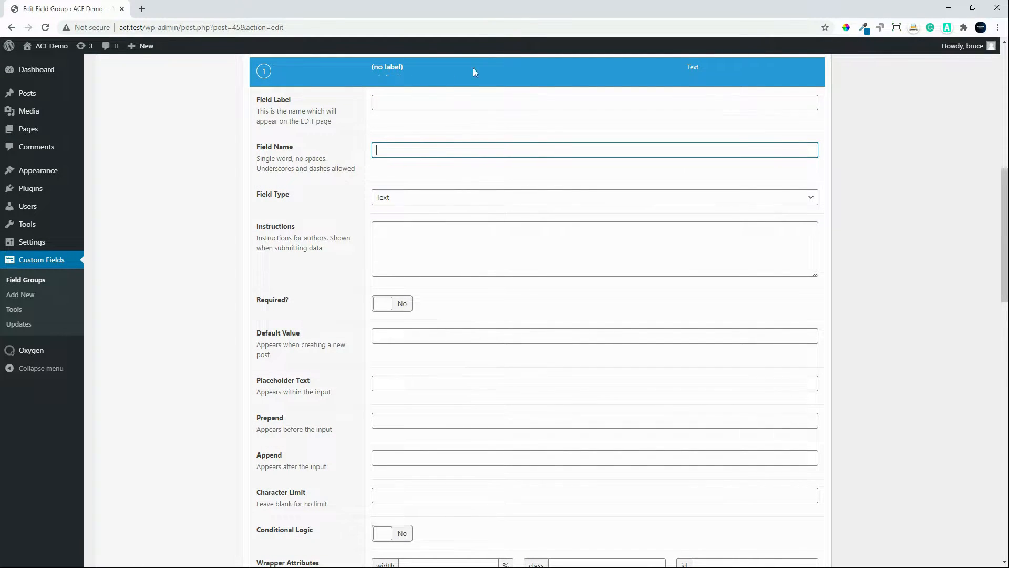
click(426, 101)
key(ctrl+v)
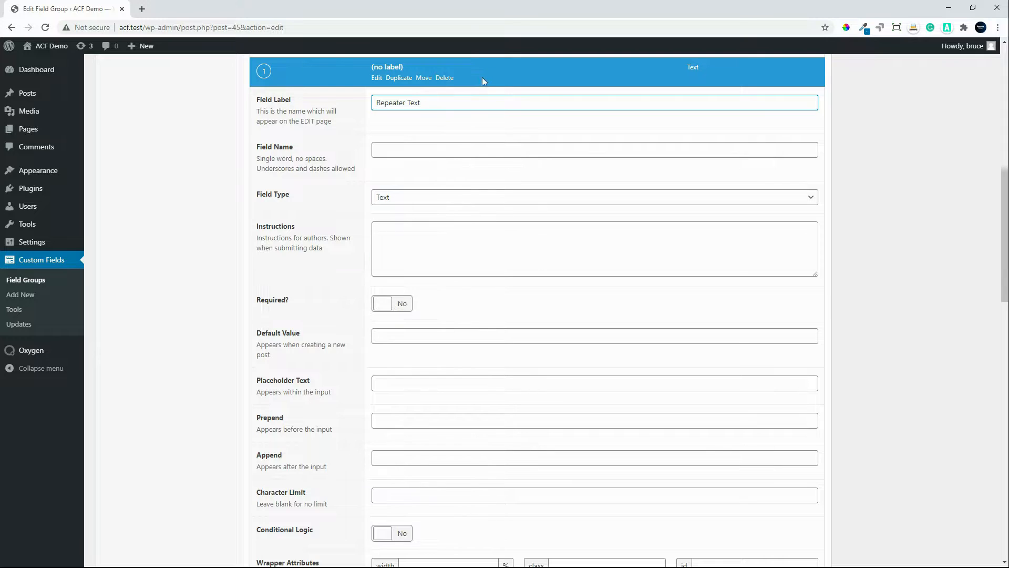
click(410, 151)
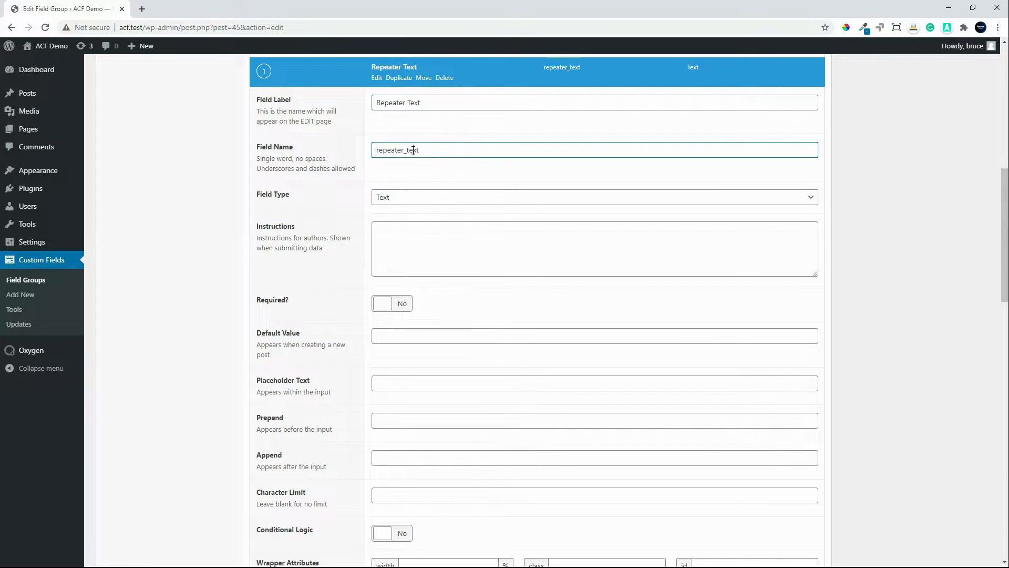
click(383, 68)
Step: Add a second sub field labelled Repeater image with the name repeater_image and set its field type to Image
click(795, 101)
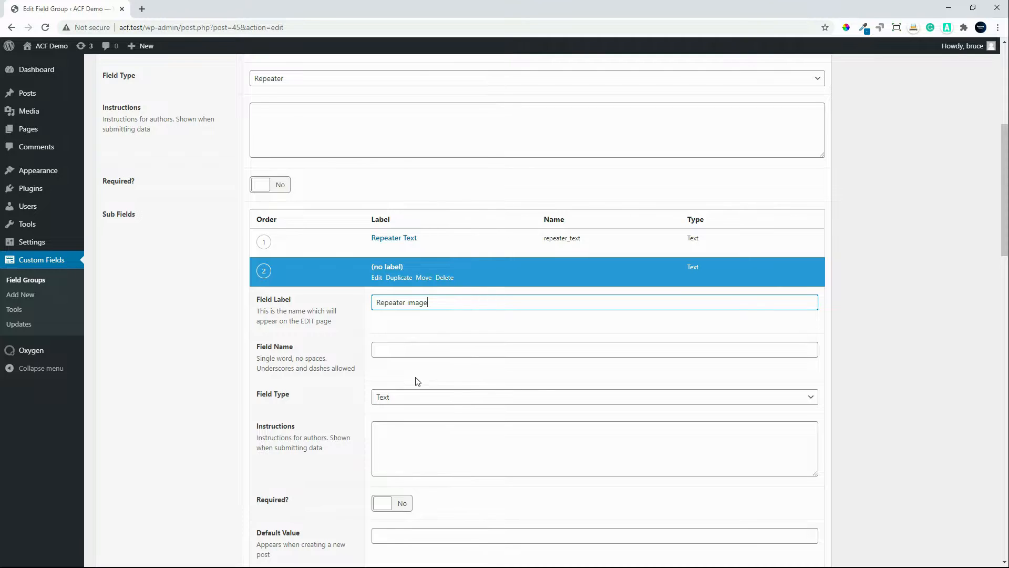
click(411, 350)
click(412, 400)
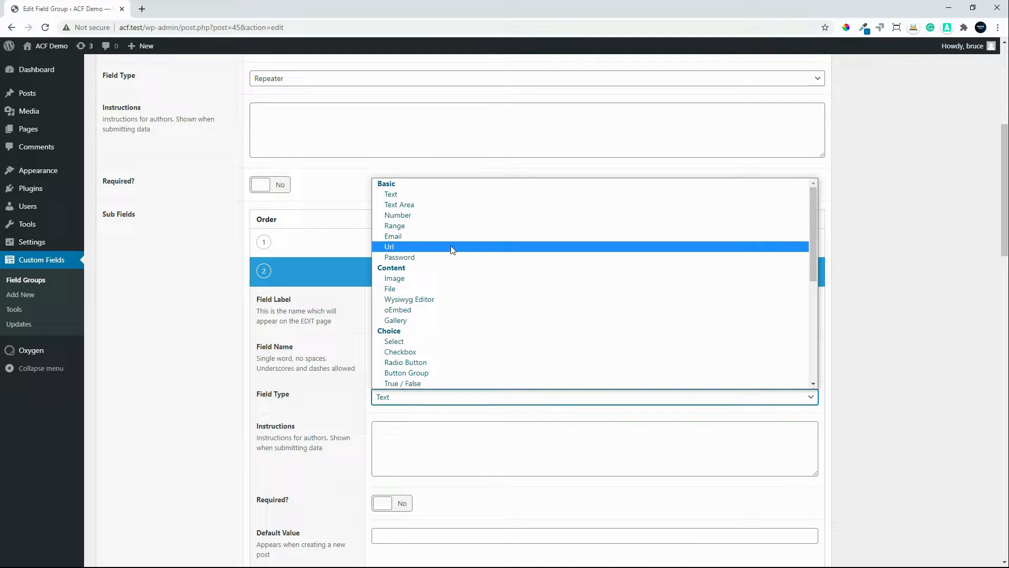
click(435, 278)
click(421, 268)
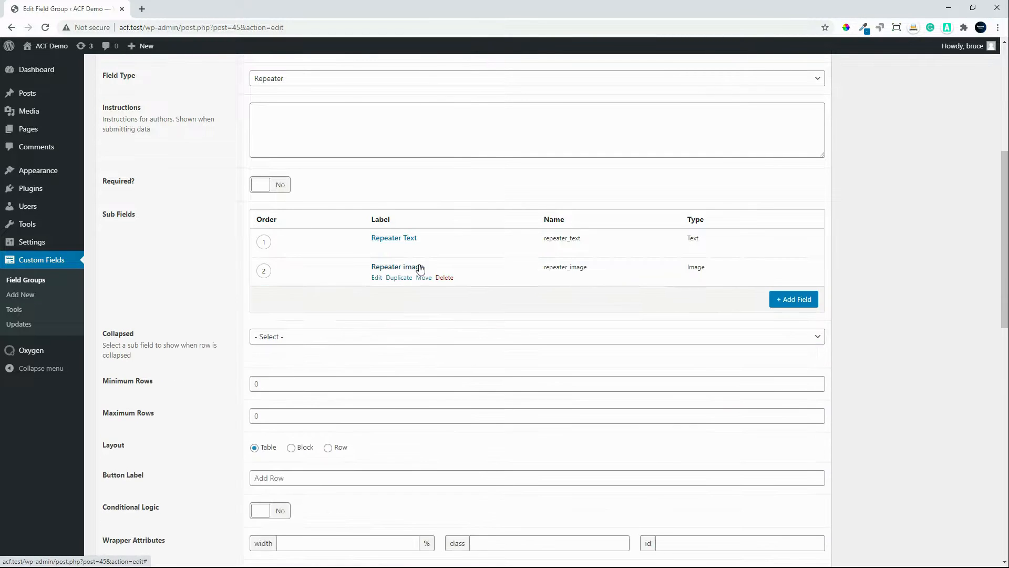
Step: Add a third sub field labelled Repeater Select Field with the name repeater_select_field and set its field type to Select
click(804, 301)
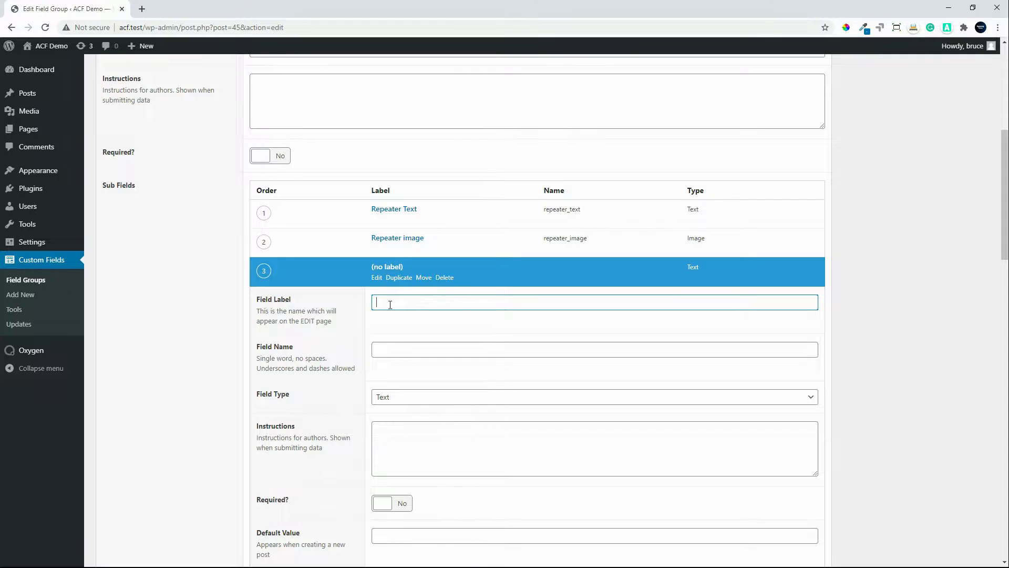
text(Repeater Select Field)
click(397, 350)
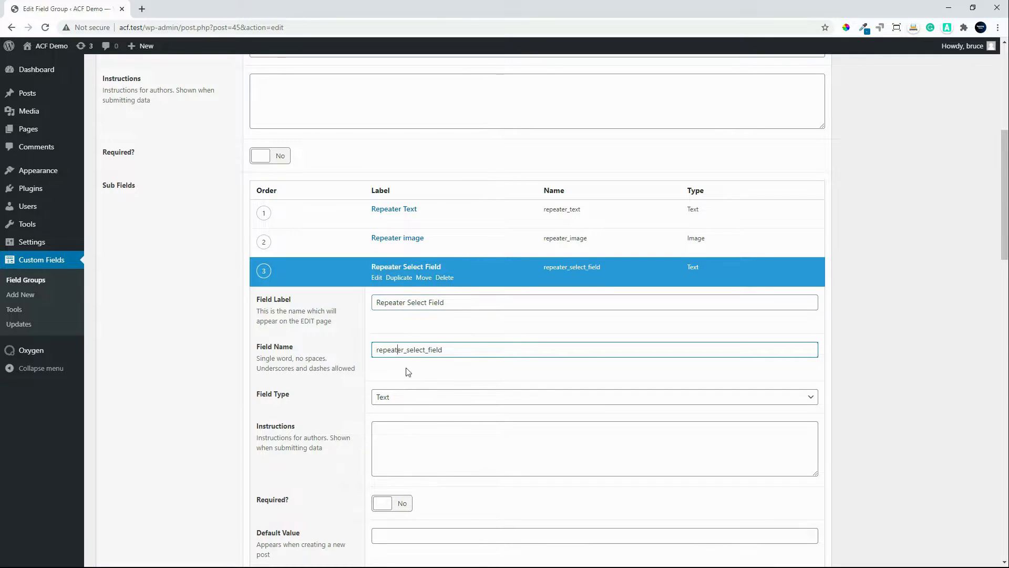
click(408, 400)
scroll(480, 333, down, 1)
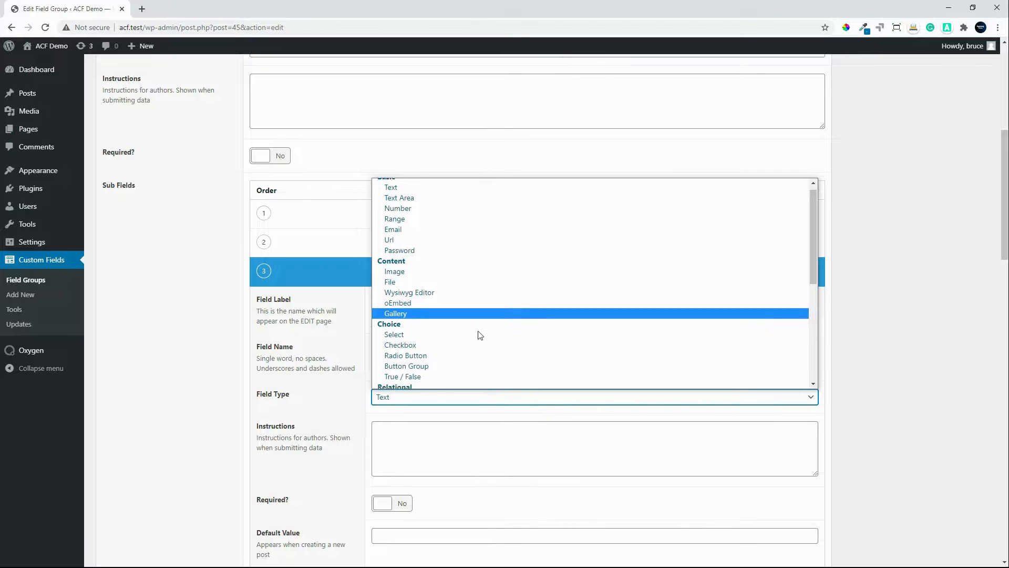
click(409, 279)
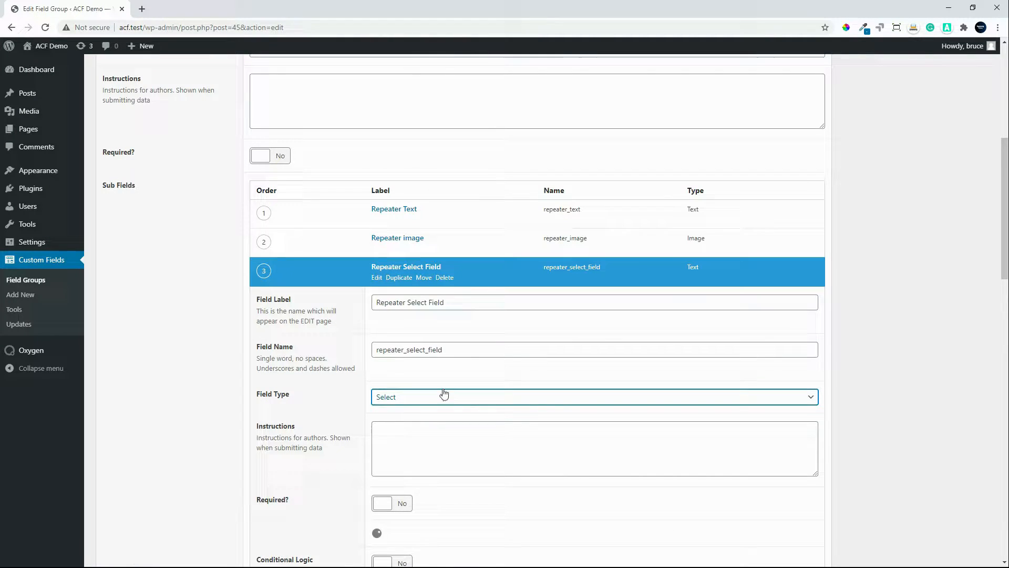
scroll(471, 453, down, 2)
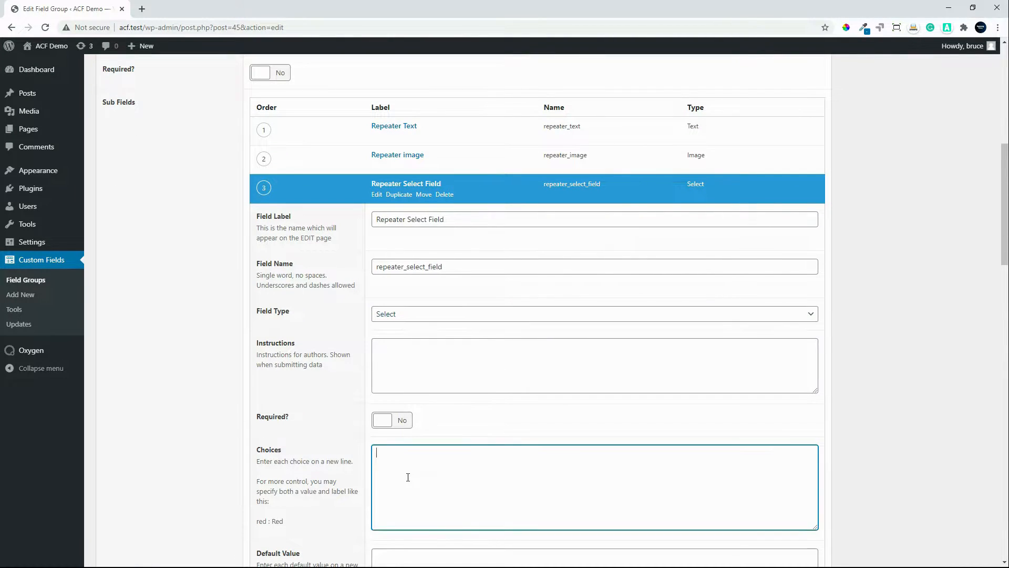
Step: Enter three choices for the Repeater Select Field, beginning with Select 1 and Select 2 on separate lines, and collapse the sub field
click(403, 481)
text(Select 1)
key(Return)
text(Select 2)
key(Return)
text(Select)
click(399, 186)
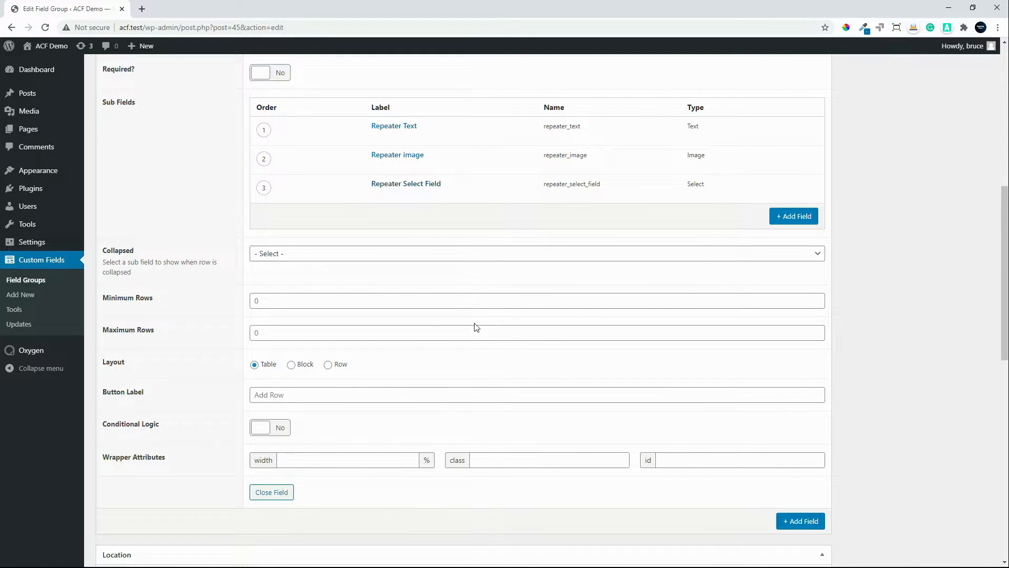
Step: Collapse the settings of the Repeater Test field
scroll(767, 400, up, 2)
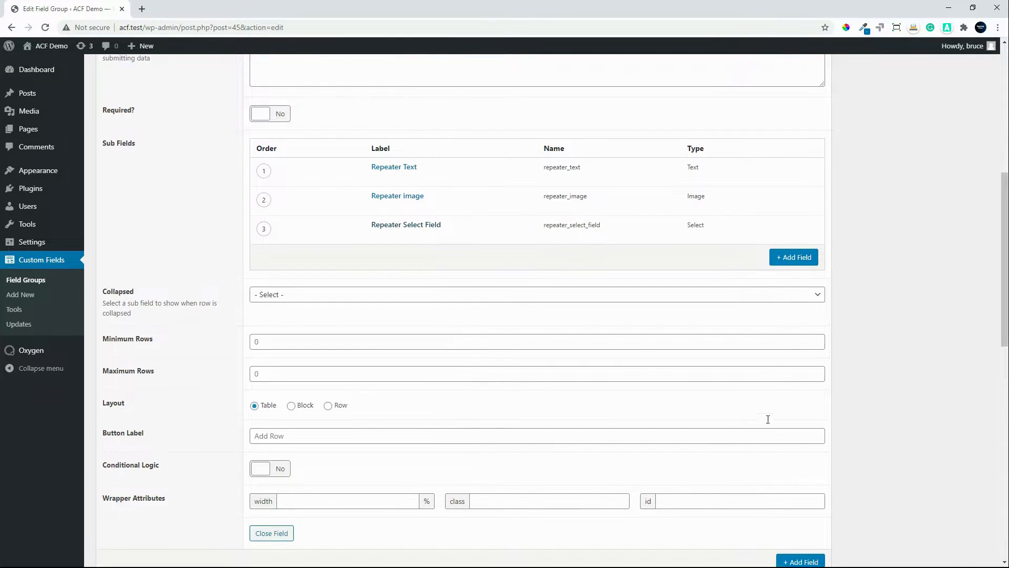
scroll(331, 270, up, 4)
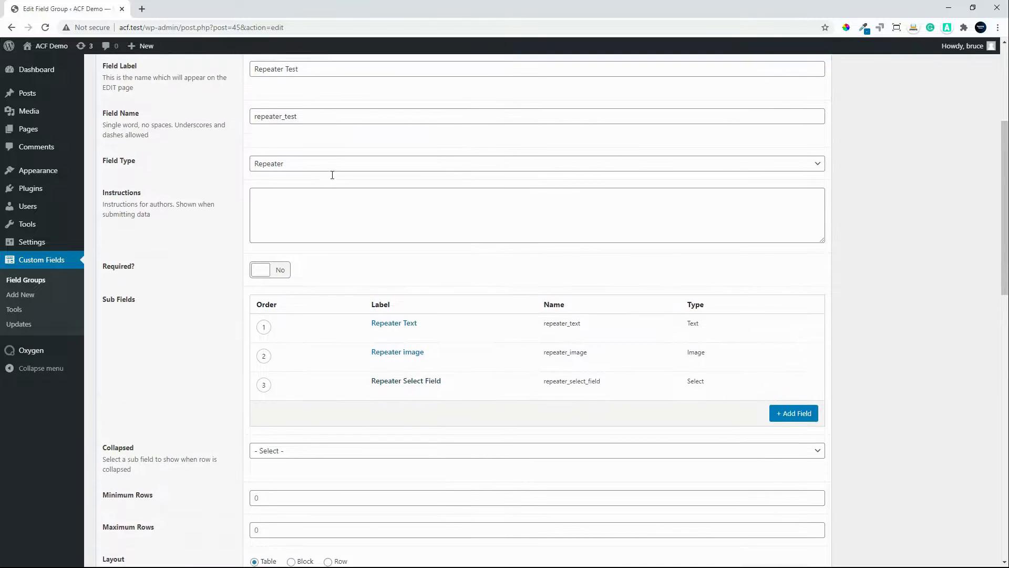
scroll(332, 175, up, 1)
click(278, 108)
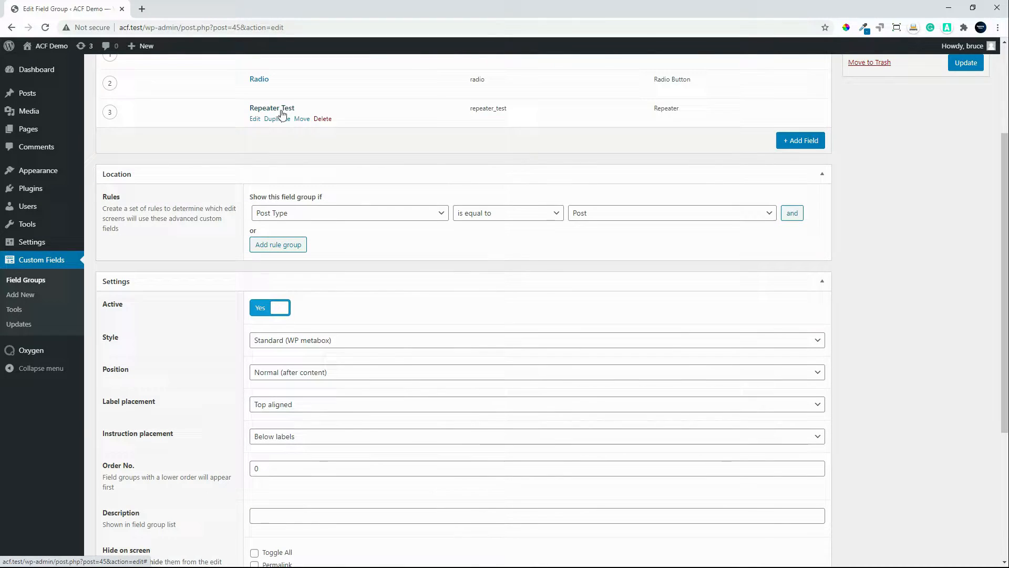
Step: Add a fourth field to Demo Group with the type Date Picker, the label Date and the name date
click(801, 141)
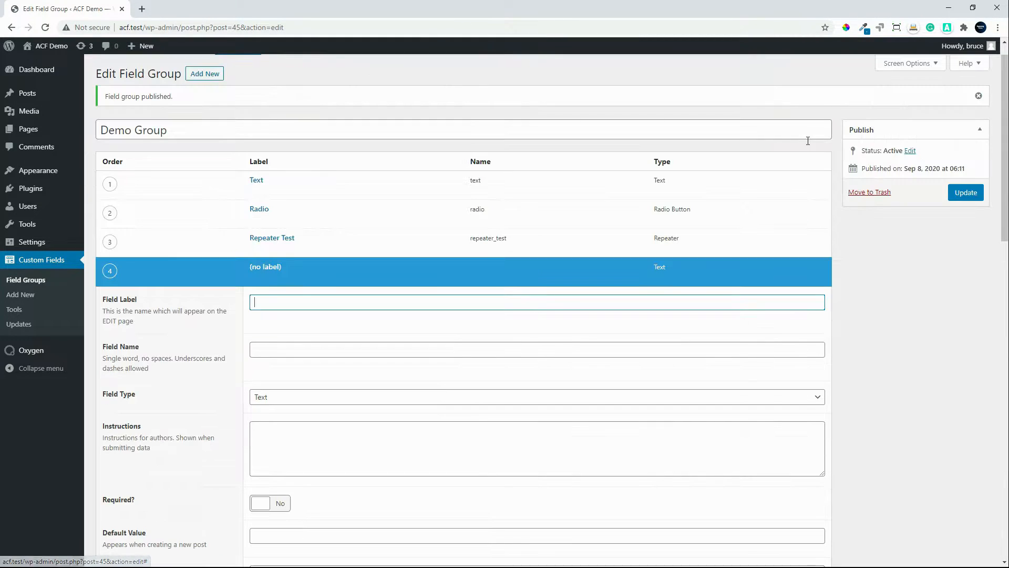
click(311, 400)
scroll(347, 296, down, 5)
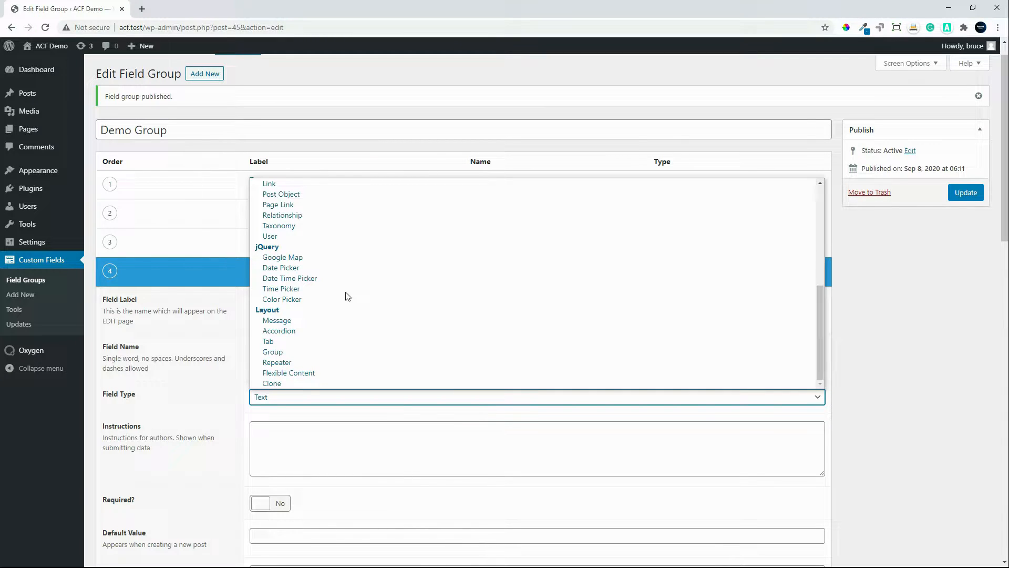
click(319, 266)
click(286, 301)
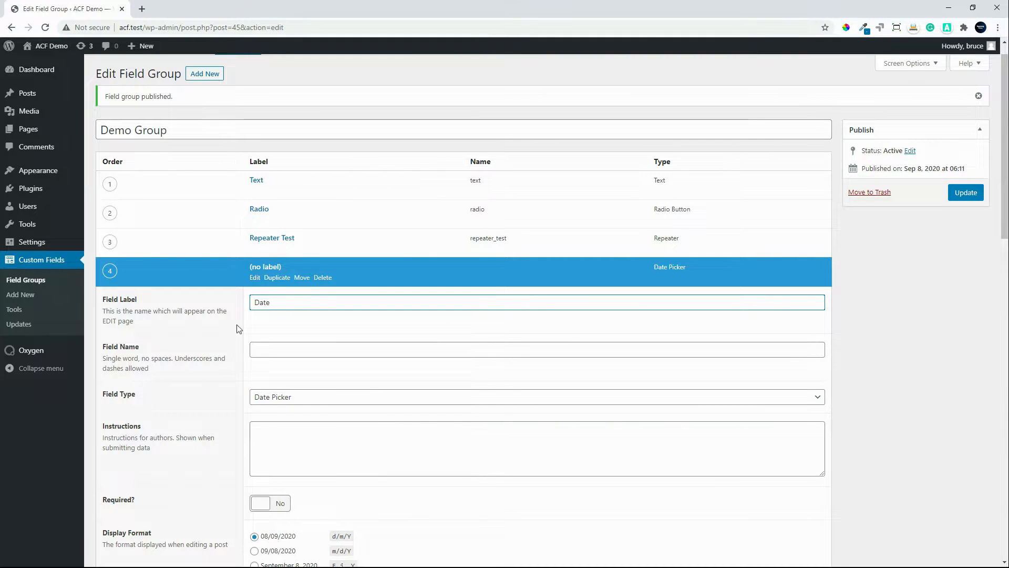
click(273, 349)
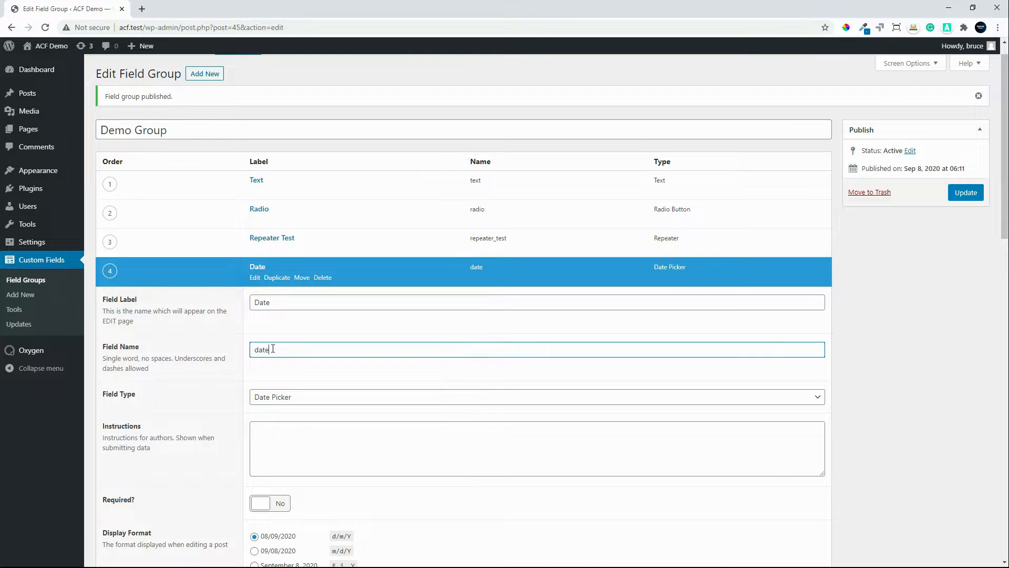
Step: Look over the Date field's display and return format options and collapse the field
scroll(364, 402, down, 3)
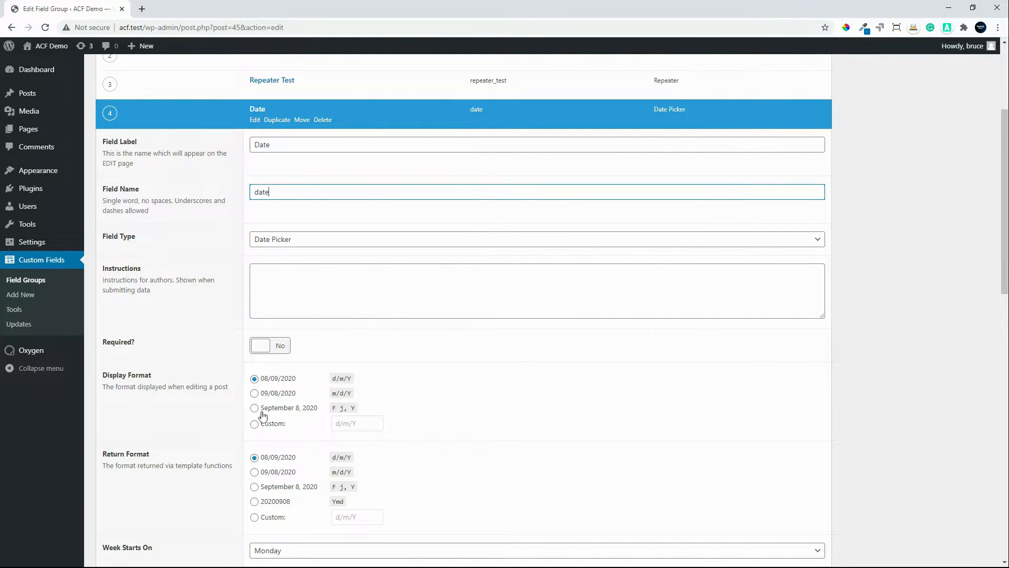
scroll(293, 443, down, 1)
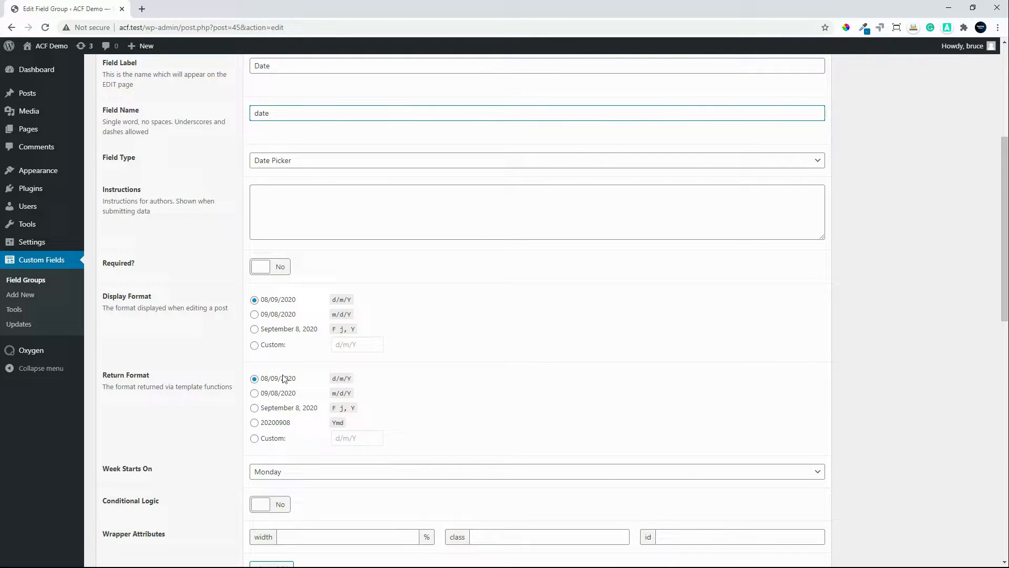
scroll(580, 424, down, 1)
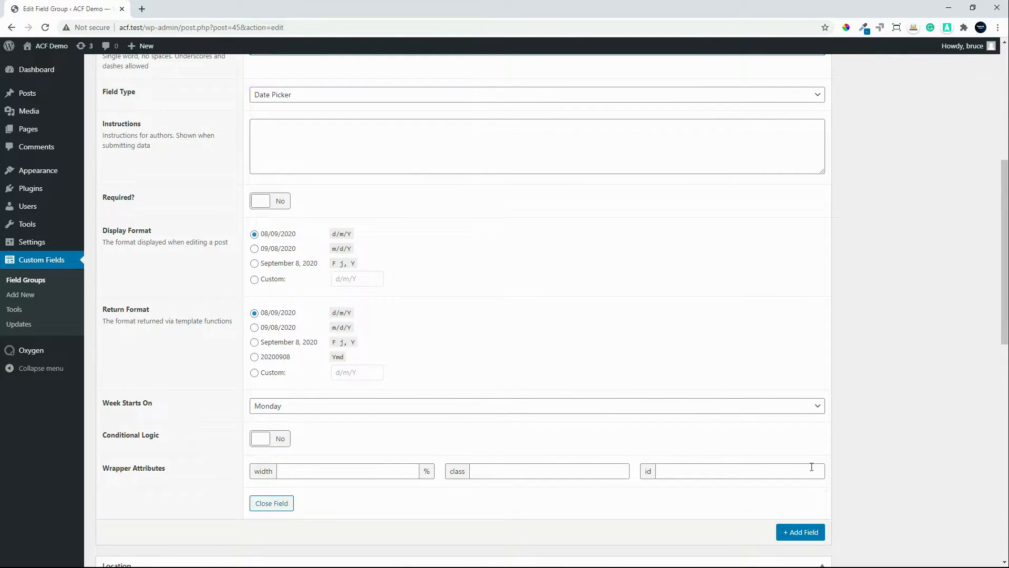
drag(1006, 325, 984, 192)
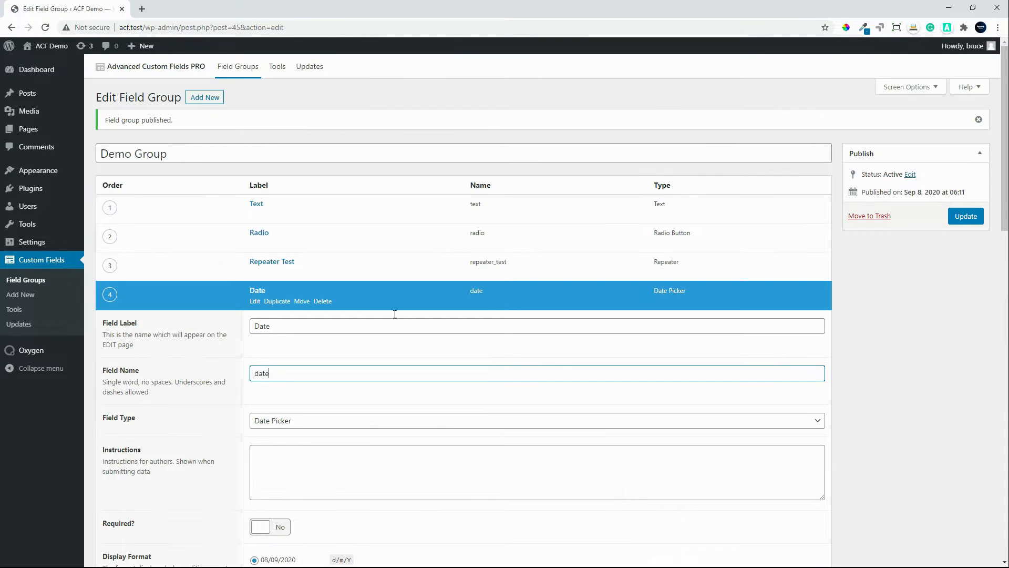
click(264, 288)
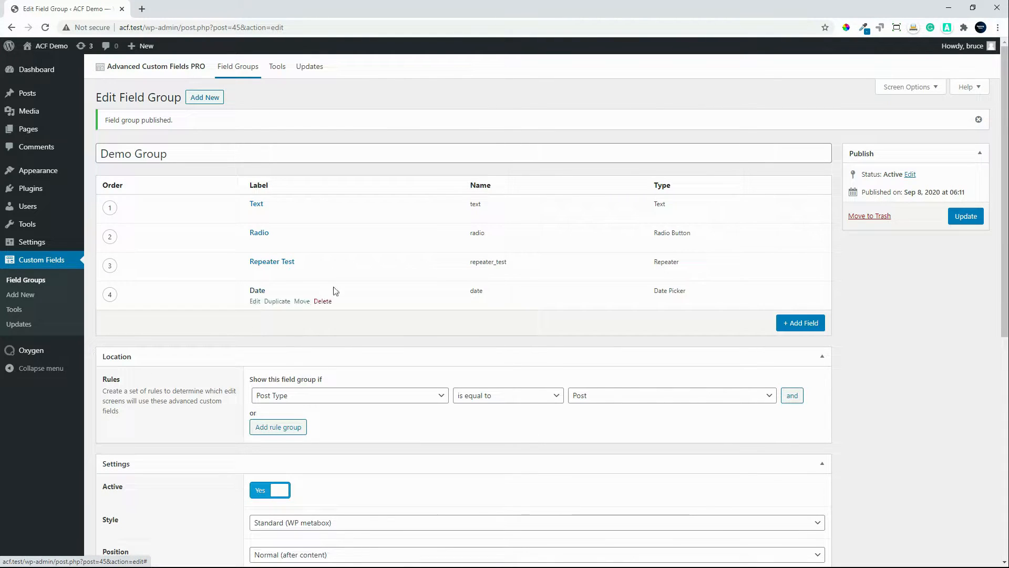
Step: Add a fifth field to Demo Group with the type Group, the label Group Field and the name group_field
click(804, 322)
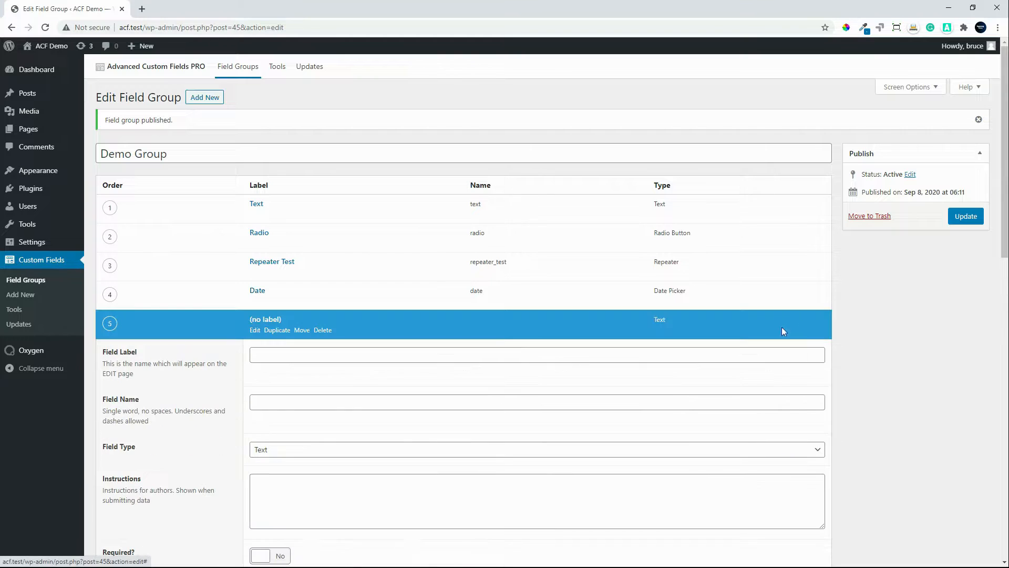
scroll(293, 405, down, 1)
click(288, 381)
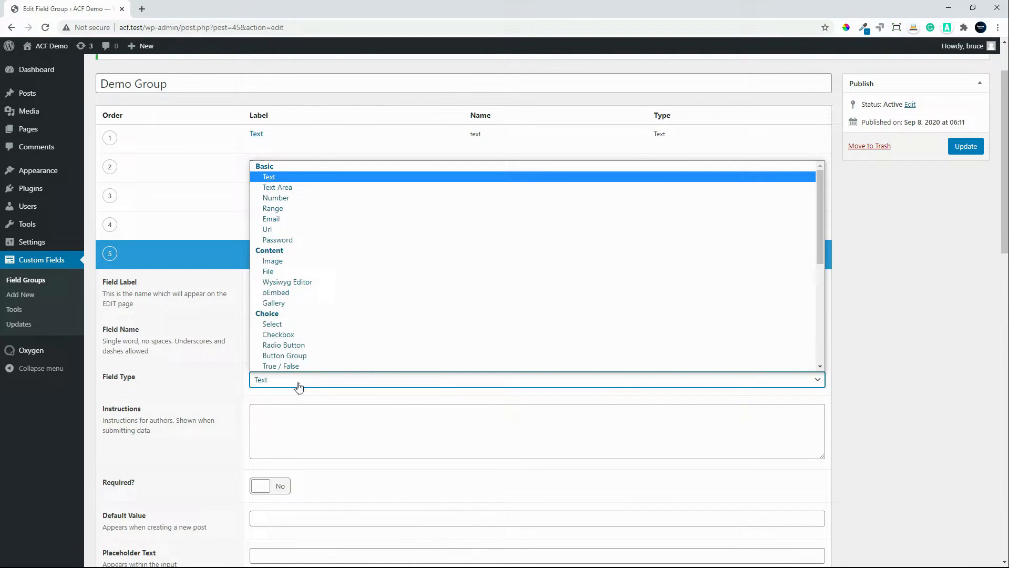
scroll(355, 354, down, 2)
scroll(357, 352, down, 3)
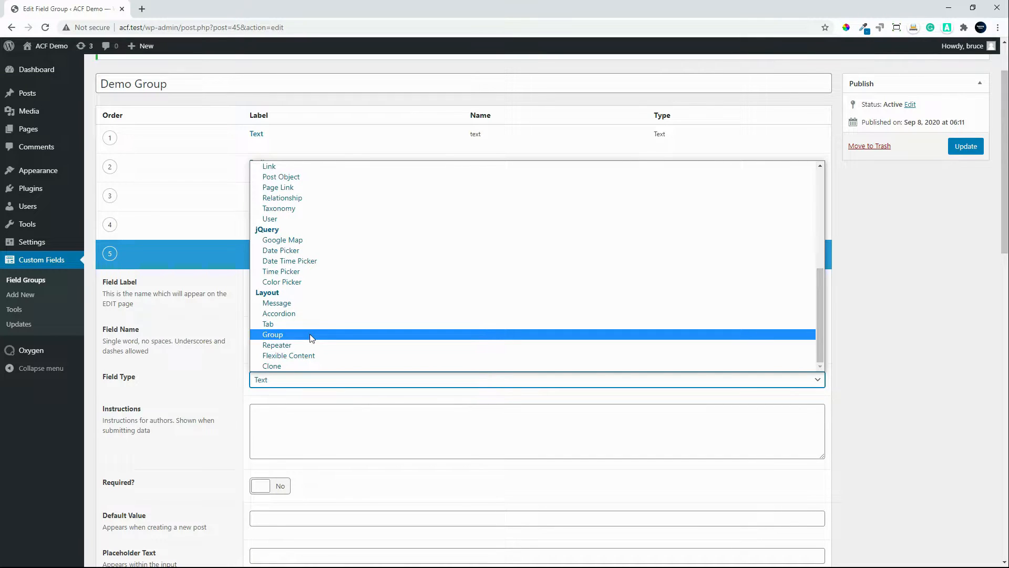
click(312, 336)
click(284, 282)
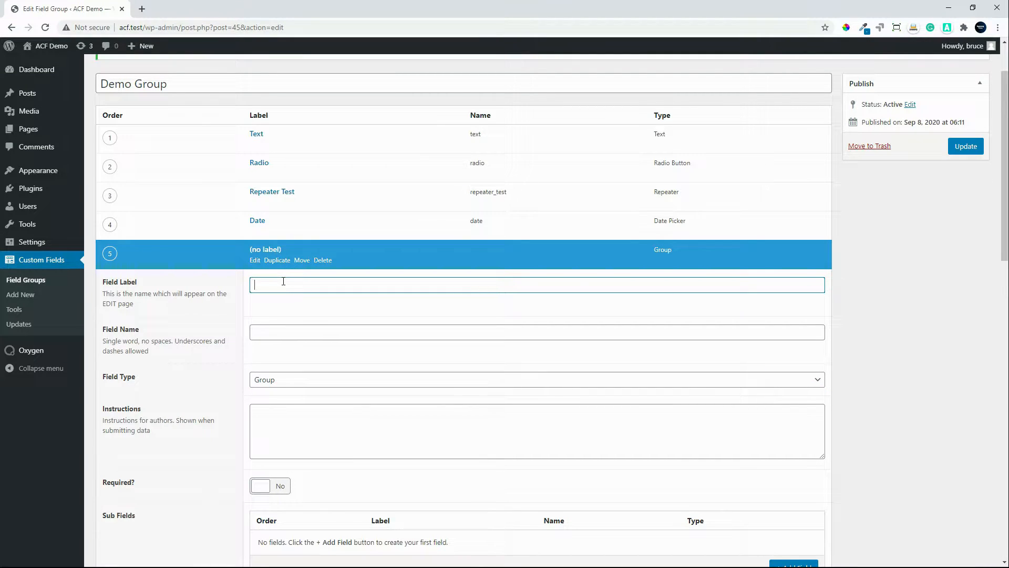
text(Group Field)
click(341, 332)
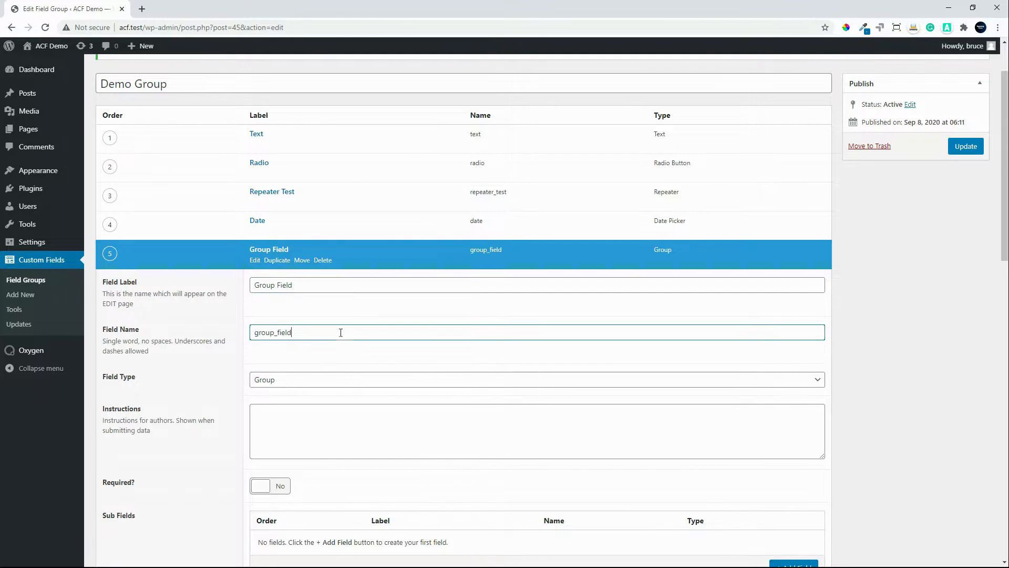
Step: Add a first sub field to Group Field with the label Group Text and the name group_text, and collapse it
scroll(351, 384, down, 2)
scroll(354, 384, down, 3)
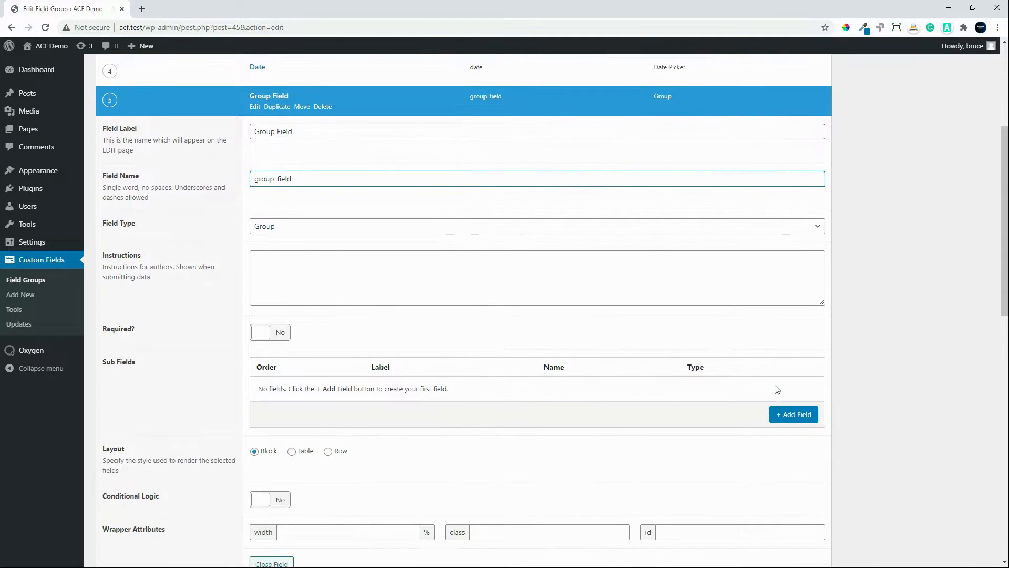
click(787, 420)
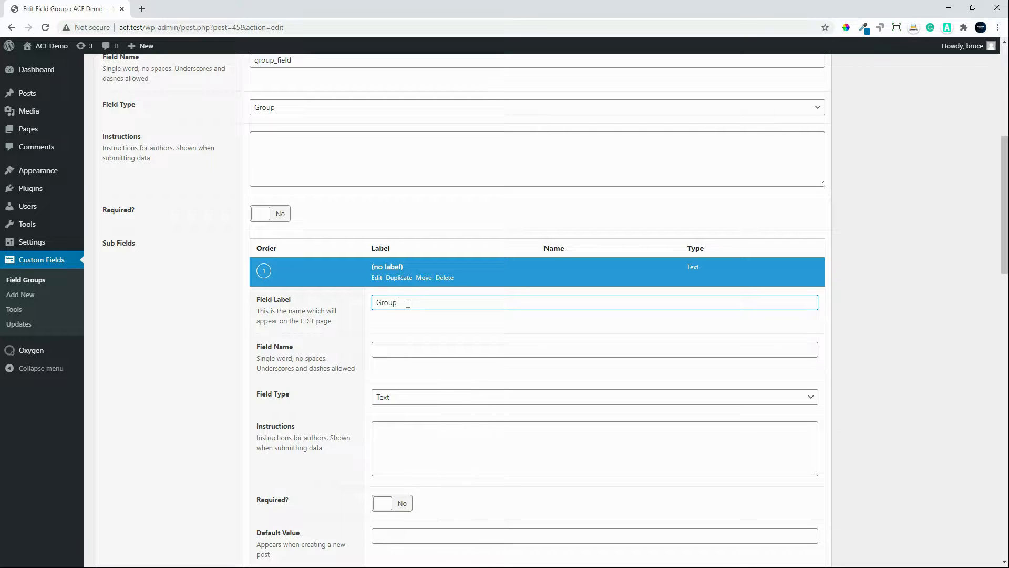
click(404, 351)
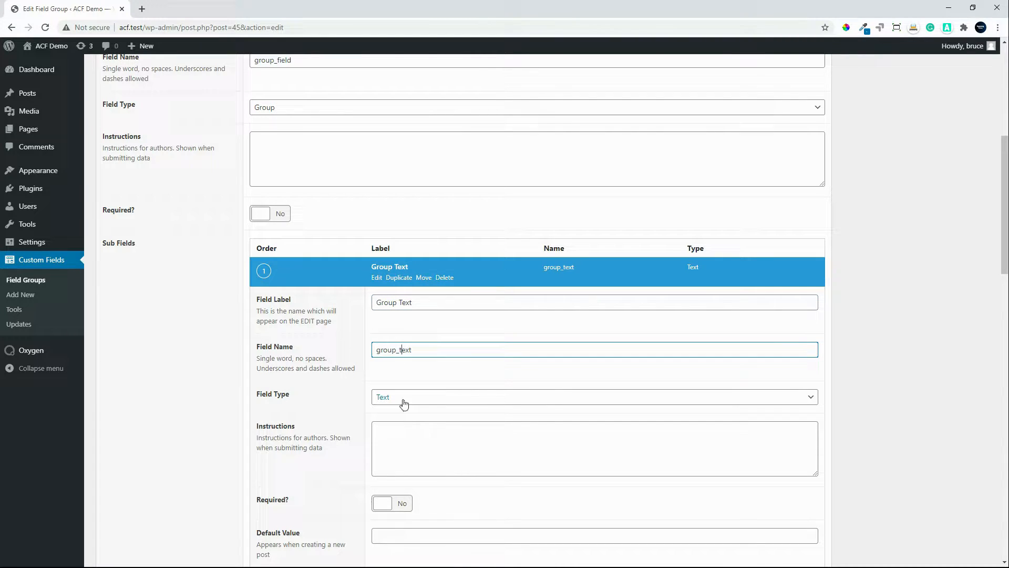
scroll(416, 439, down, 2)
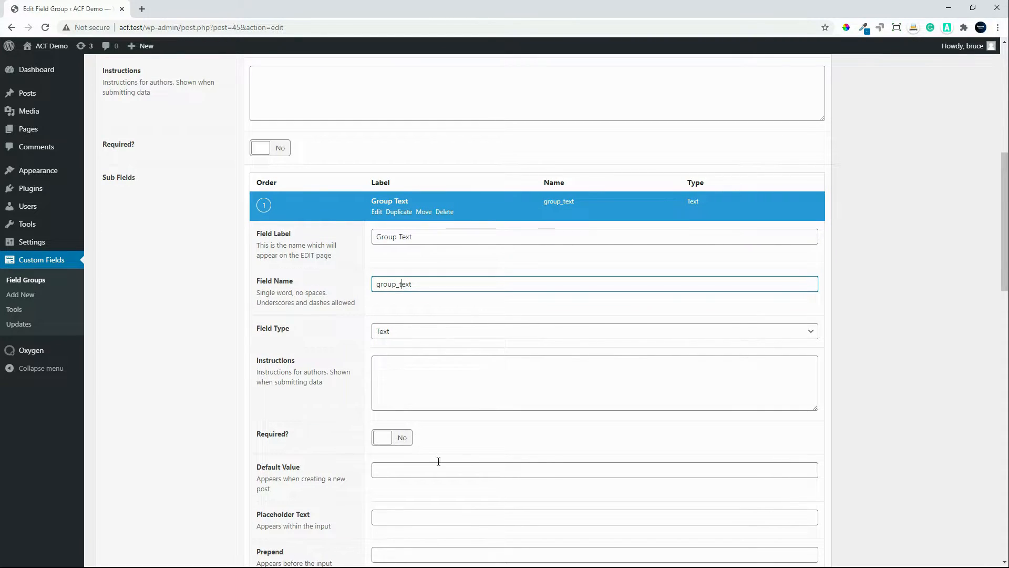
click(399, 204)
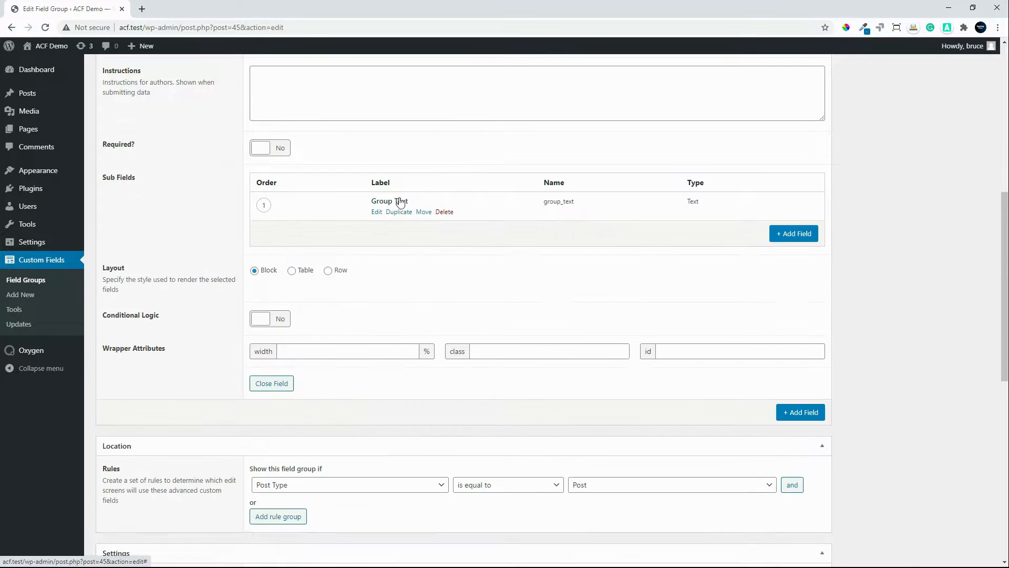
Step: Add a second sub field labelled Group Image with the name group_image and the type Image, and collapse Group Field
click(794, 234)
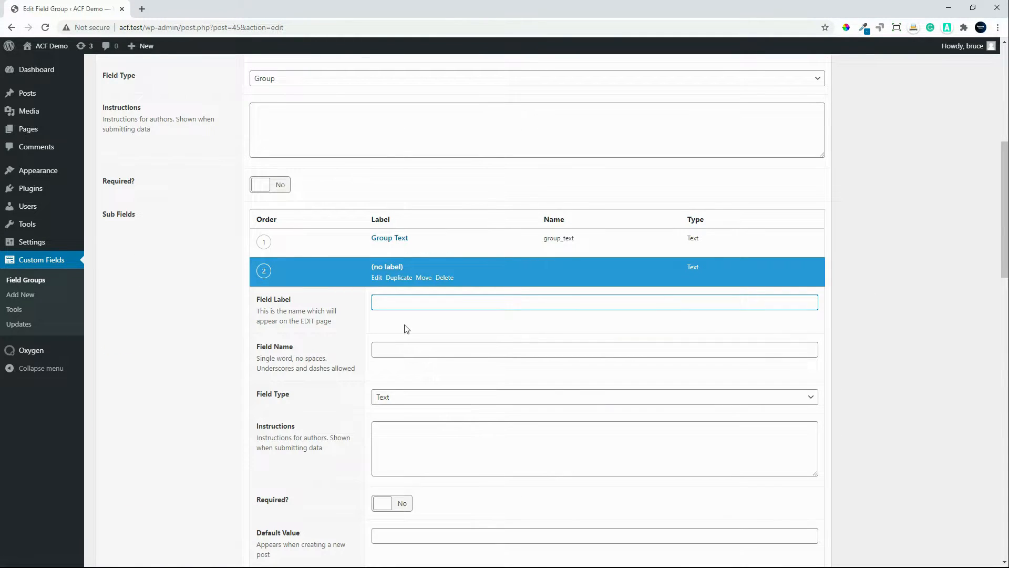
text(Group Image)
click(390, 350)
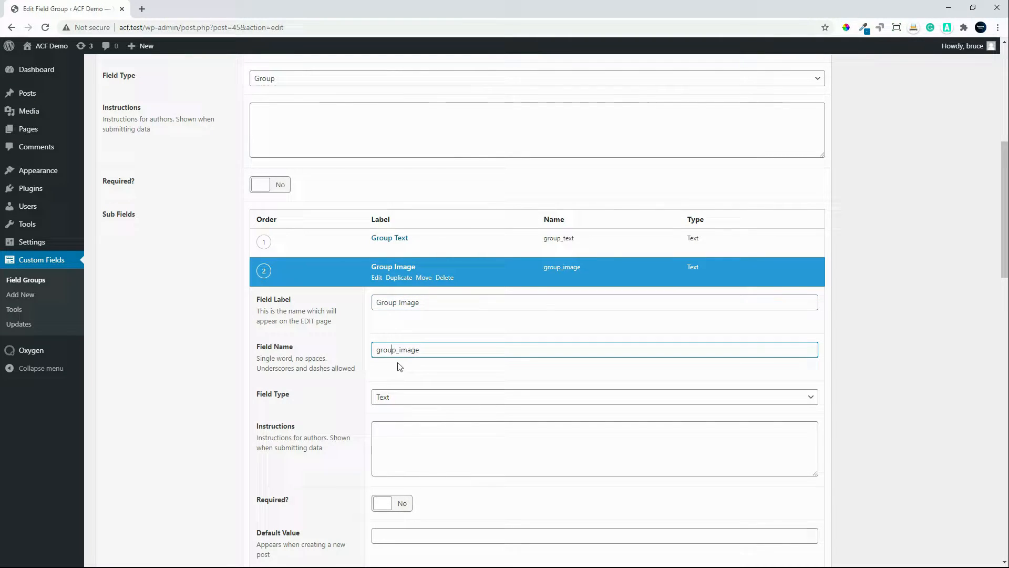
click(396, 401)
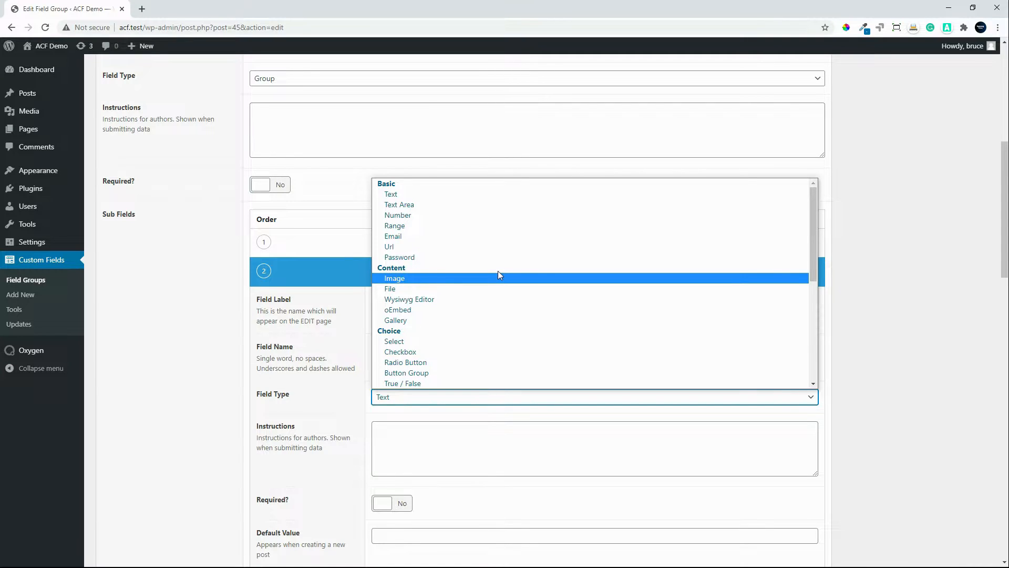
click(398, 277)
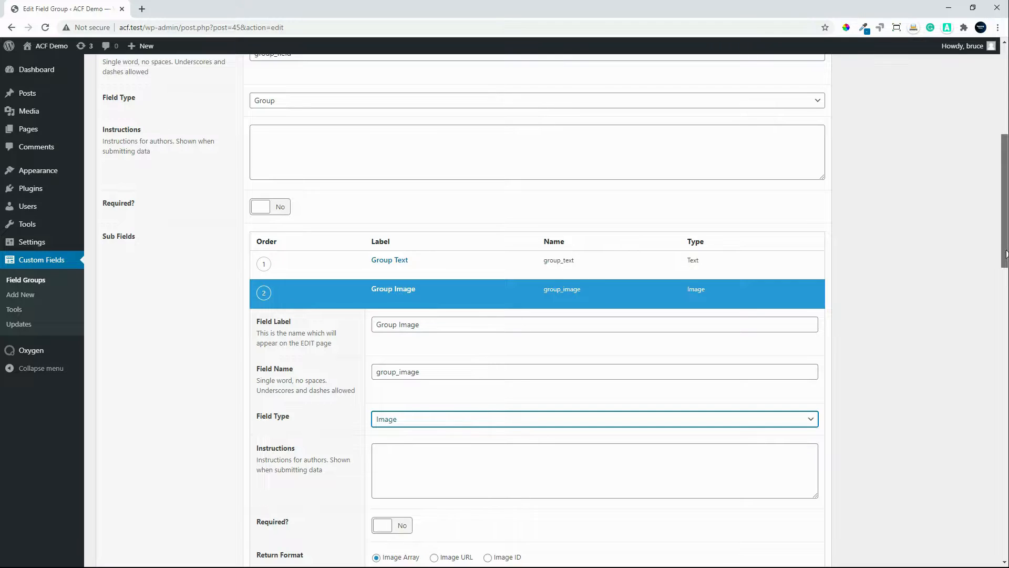
drag(1000, 254, 1000, 172)
click(288, 294)
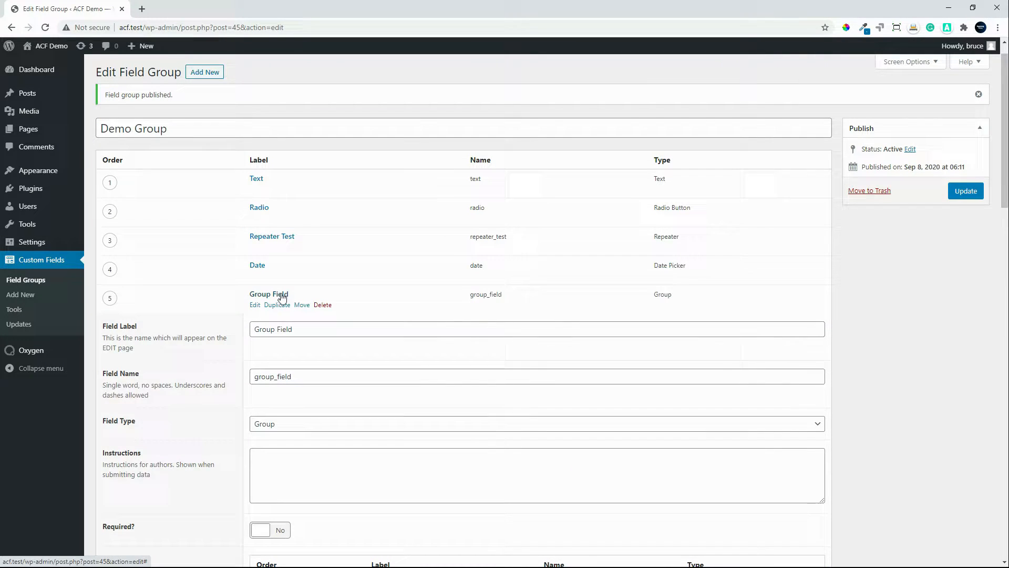
Step: Add a sixth field to Demo Group with the type Post Object, the label Post Object and the name post_object
click(815, 331)
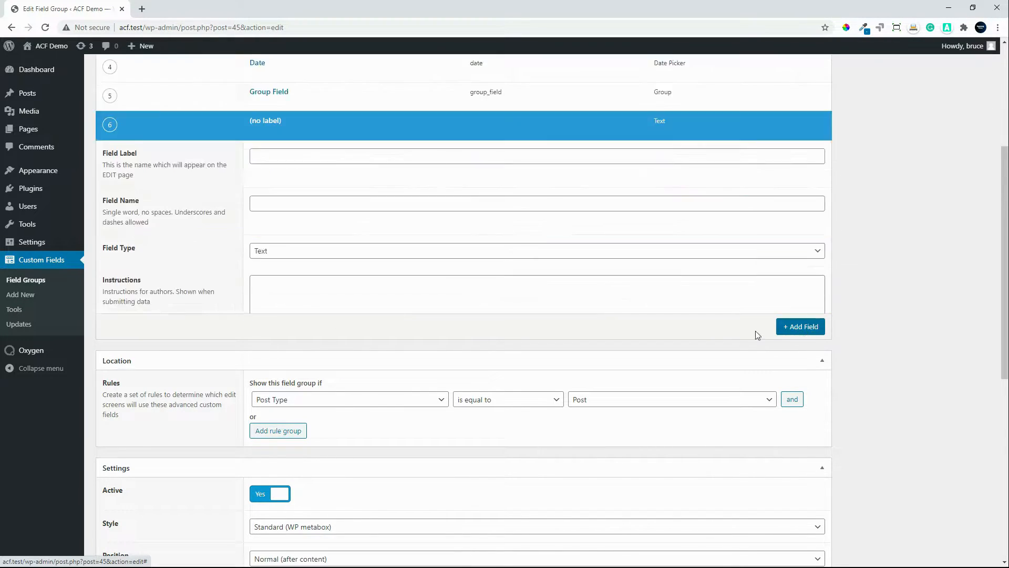
scroll(315, 338, down, 2)
scroll(315, 338, down, 1)
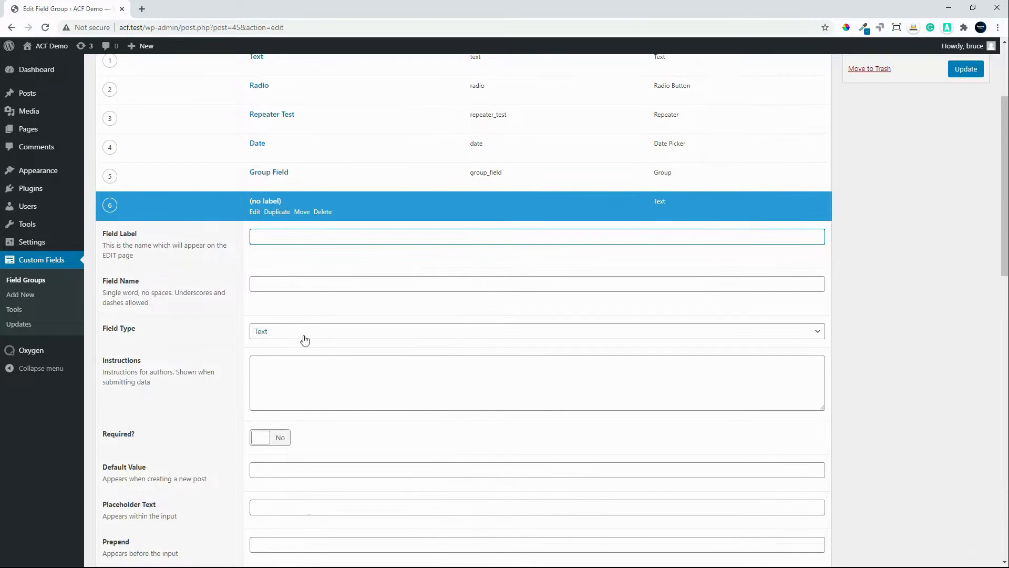
click(304, 338)
scroll(374, 419, down, 1)
scroll(405, 423, down, 3)
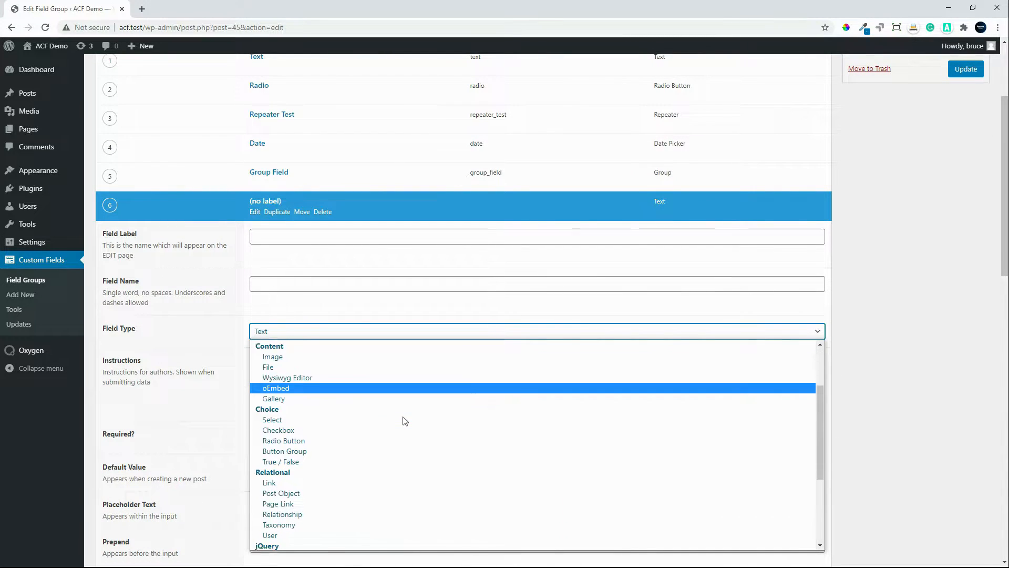
scroll(406, 415, down, 2)
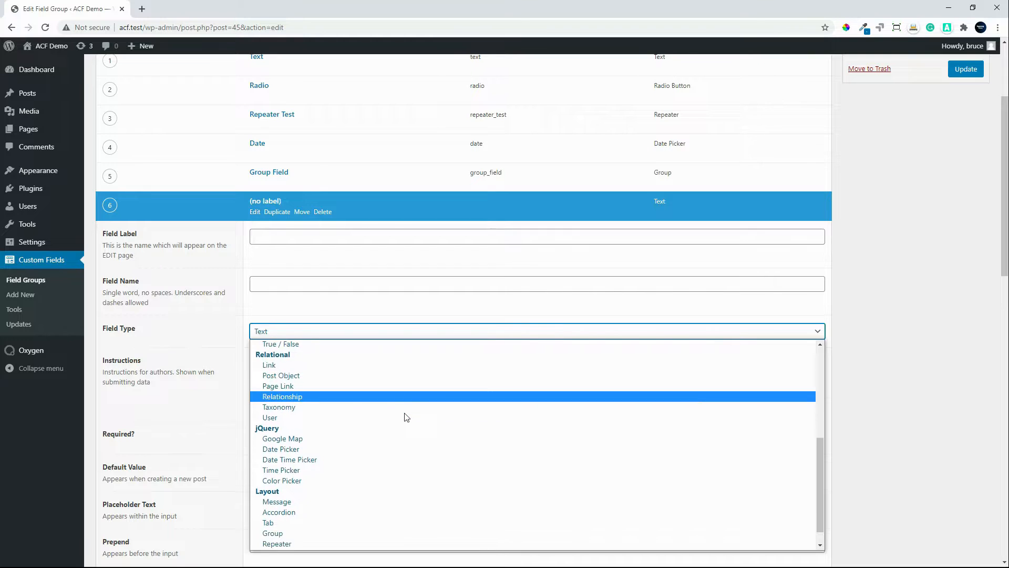
scroll(406, 408, up, 1)
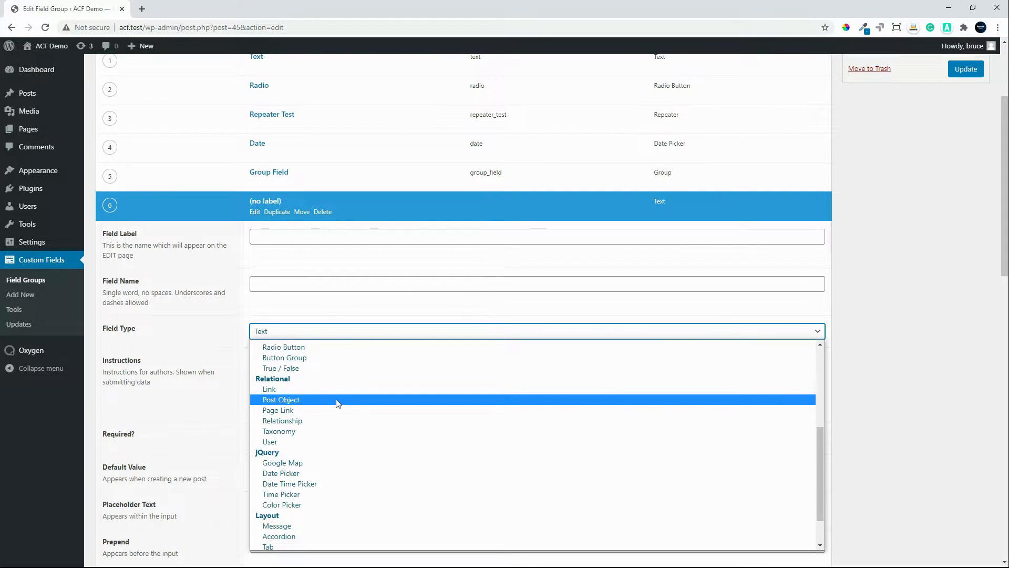
scroll(336, 402, up, 1)
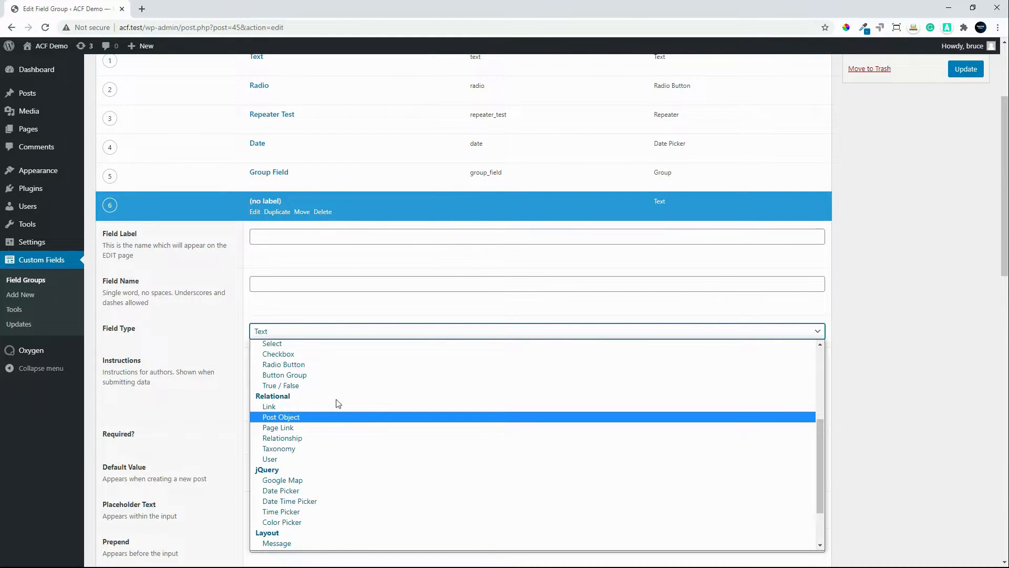
scroll(338, 403, up, 5)
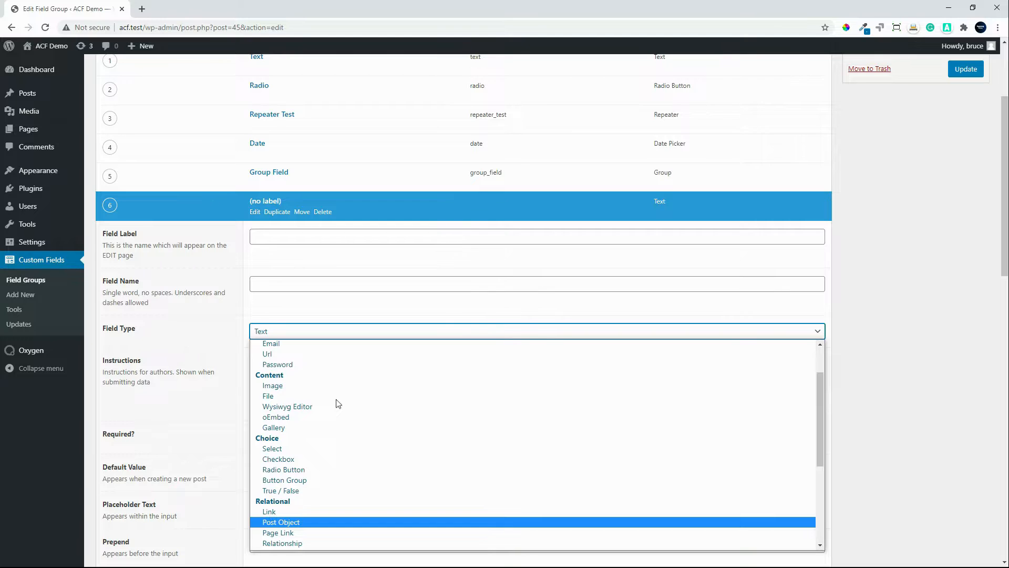
scroll(338, 403, up, 3)
scroll(338, 403, down, 6)
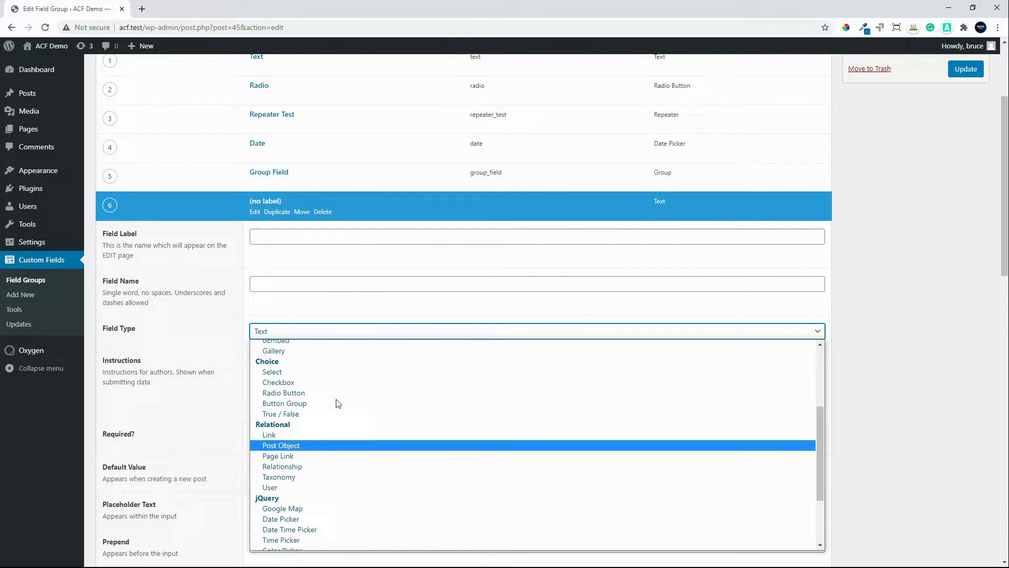
scroll(338, 403, down, 2)
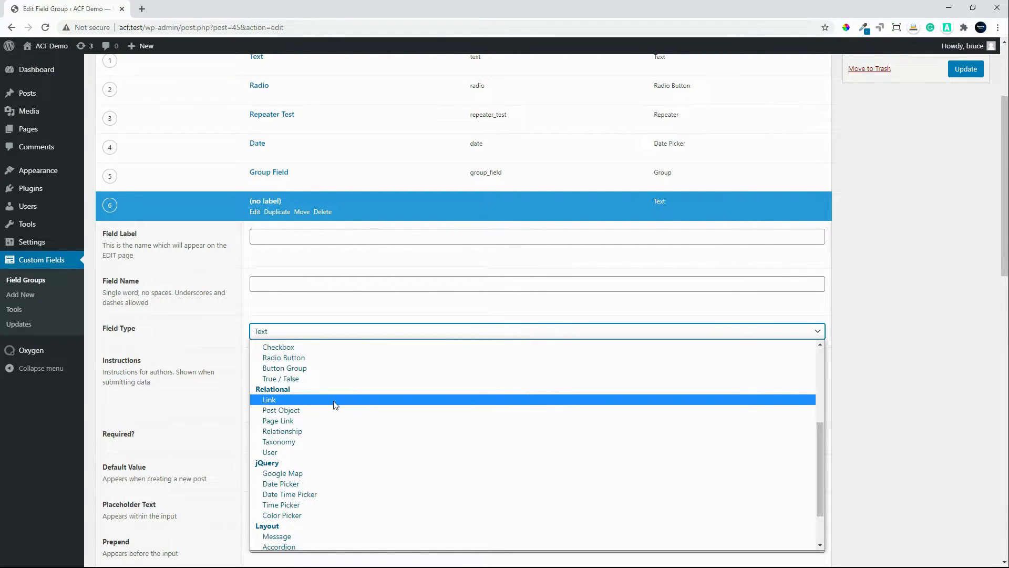
click(317, 414)
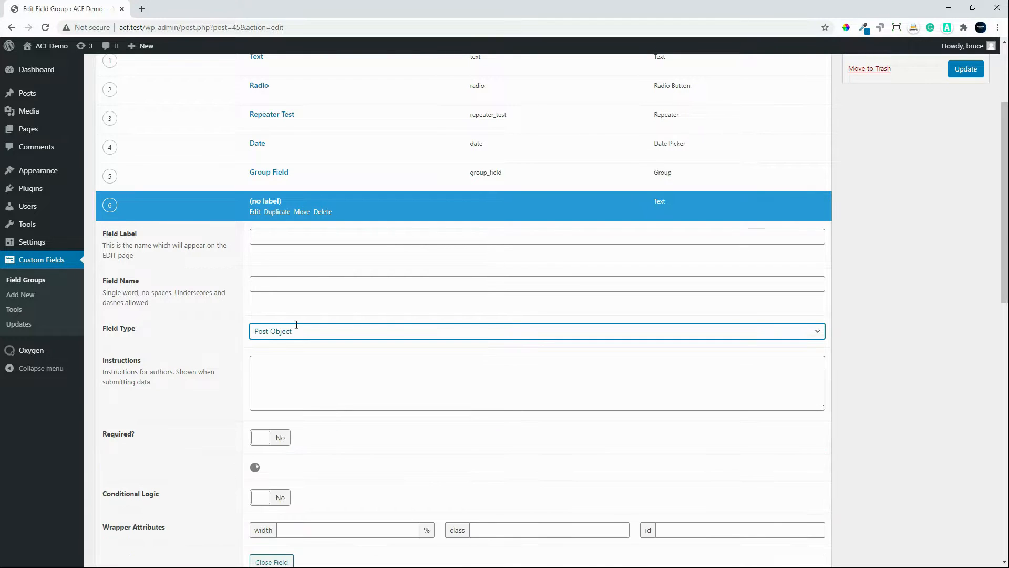
click(273, 240)
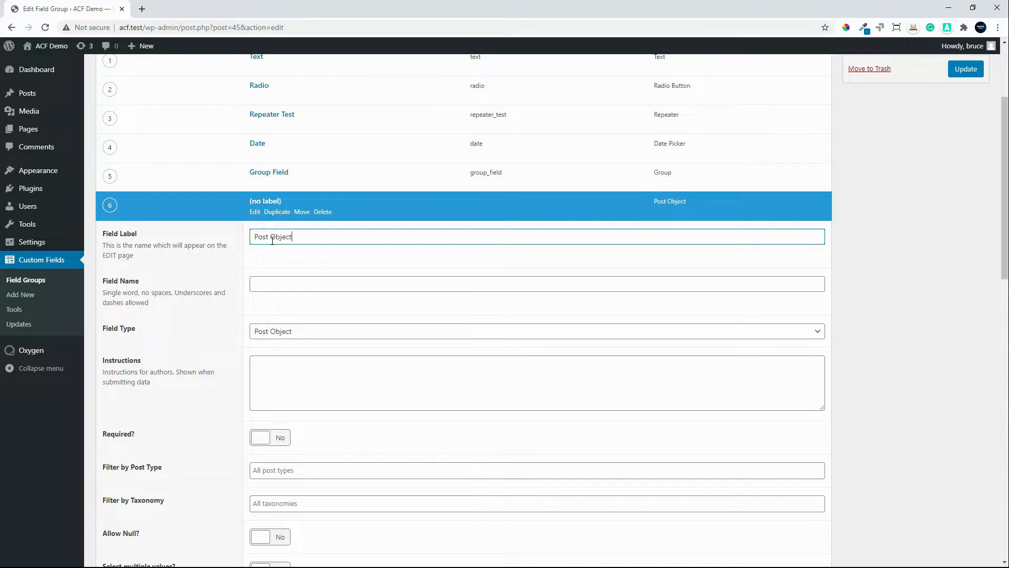
click(274, 284)
Step: Allow null and multiple values for the Post Object field and update the field group
scroll(419, 389, down, 2)
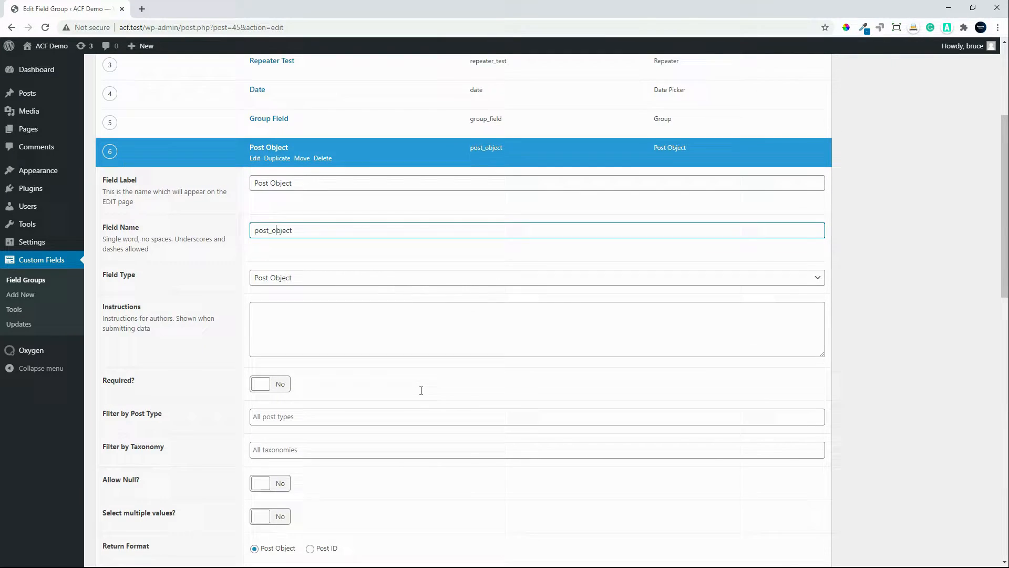
scroll(418, 389, down, 2)
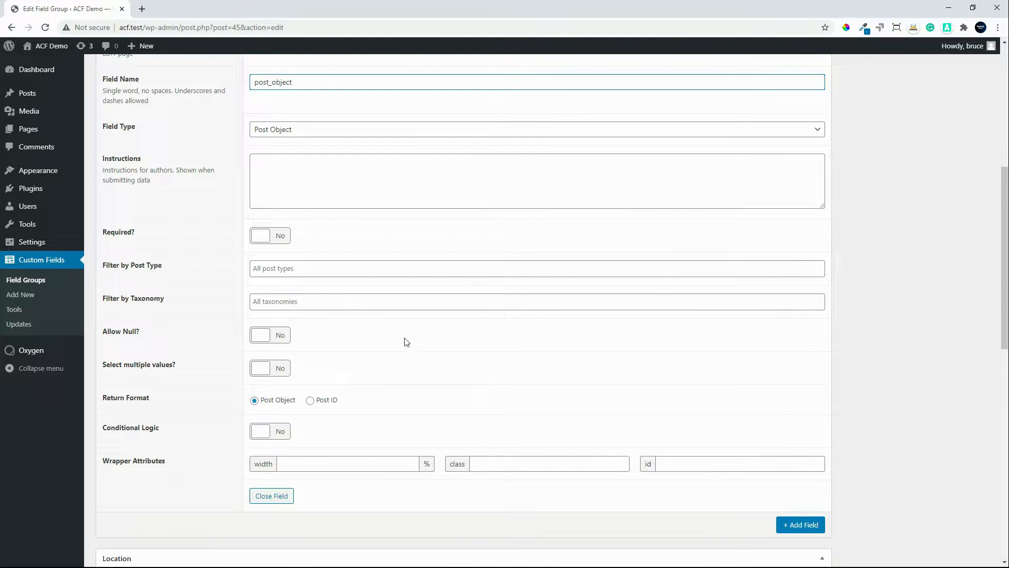
click(269, 337)
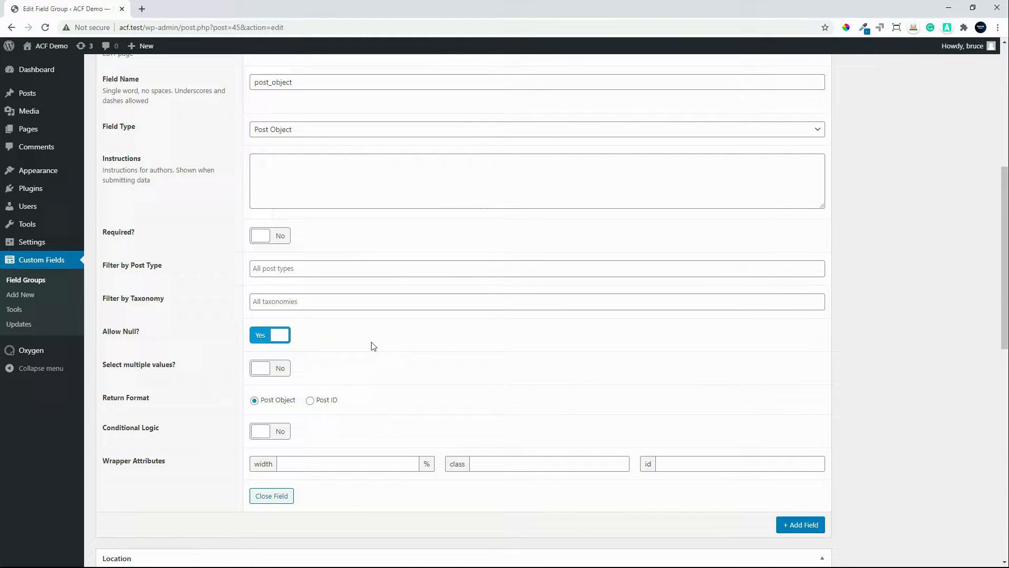
click(270, 368)
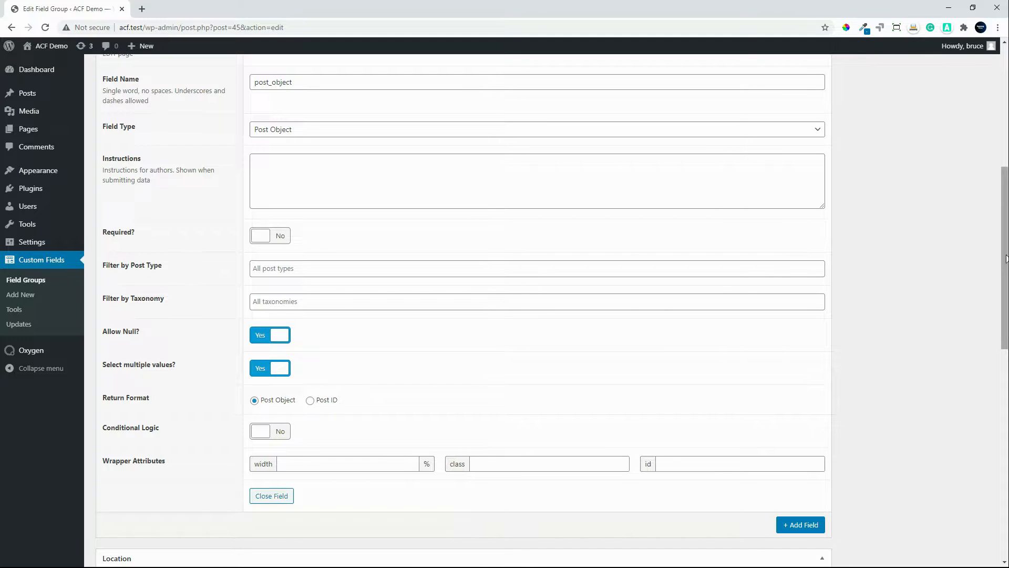
drag(1004, 248, 1004, 124)
click(966, 216)
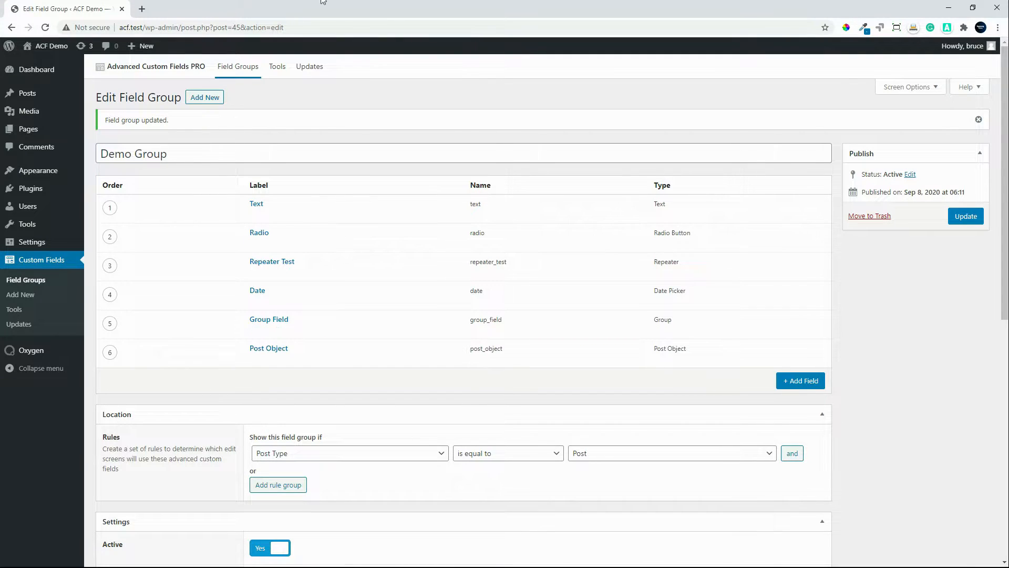
Step: Search Google for "chrome extensions acf" in a new browser tab and open the ACF Tools page in the Chrome Web Store
click(142, 9)
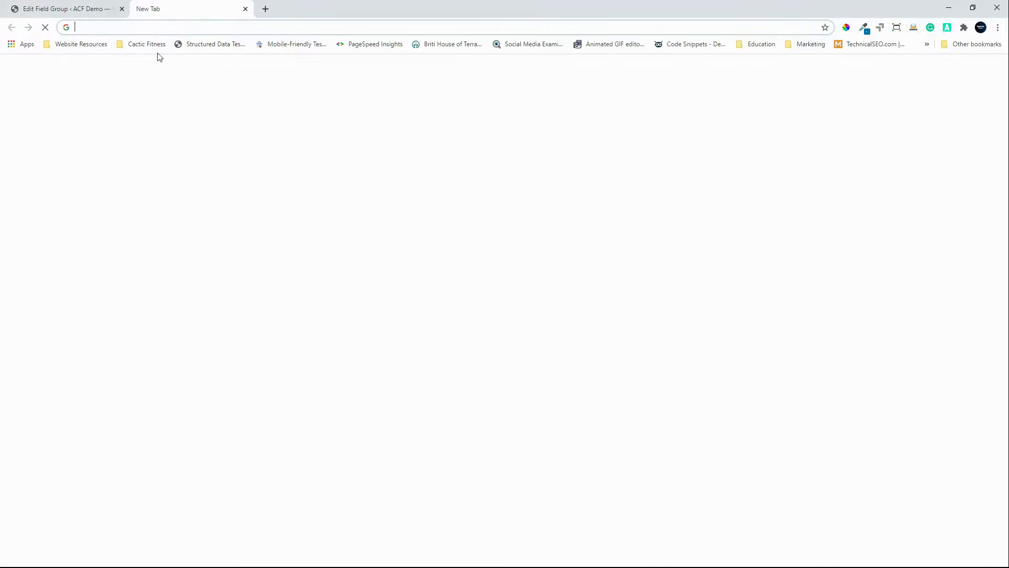
click(143, 27)
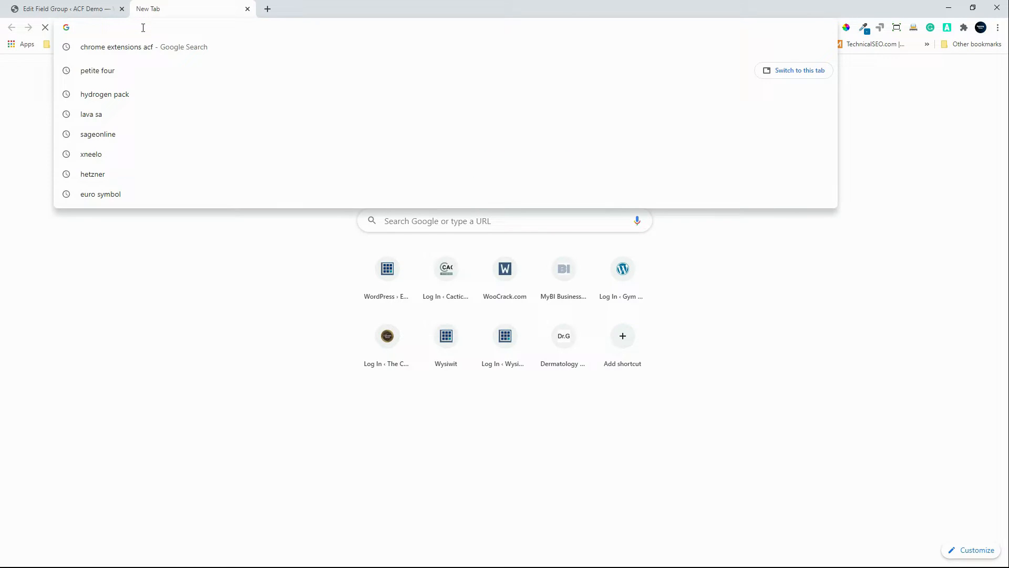
click(131, 52)
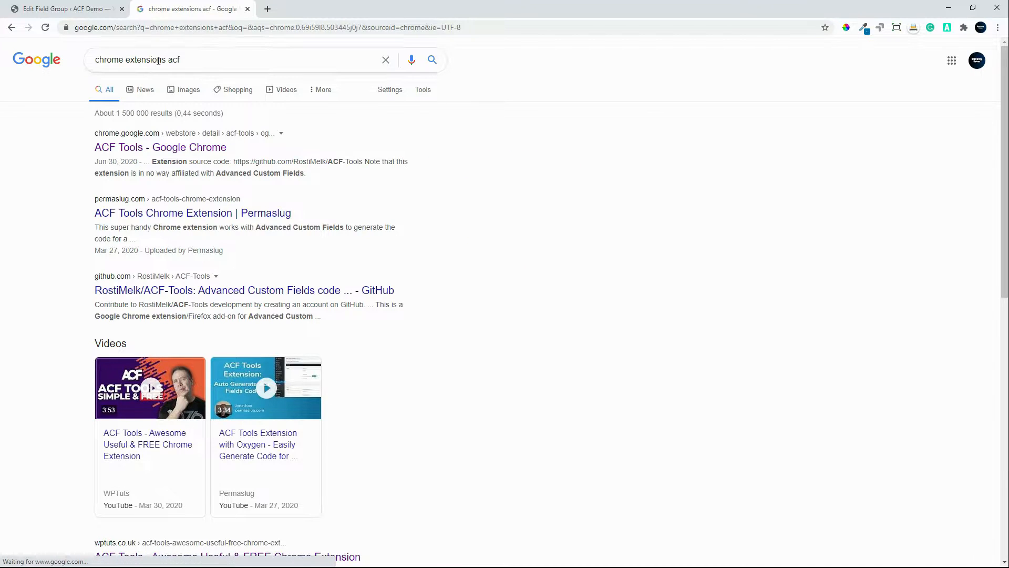
click(154, 154)
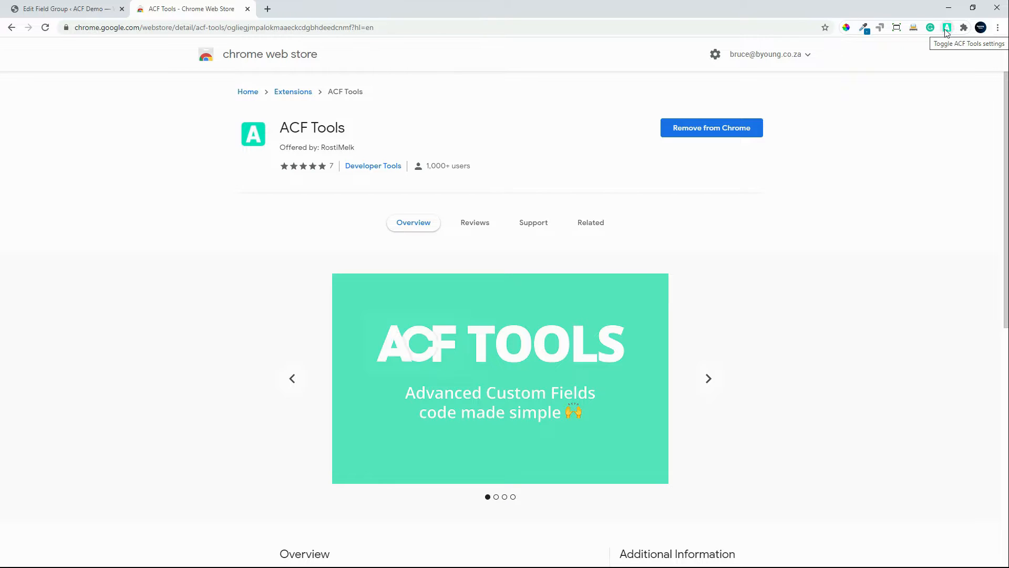
Step: Return to the Demo Group edit page and reload it through the ACF Tools extension
click(62, 11)
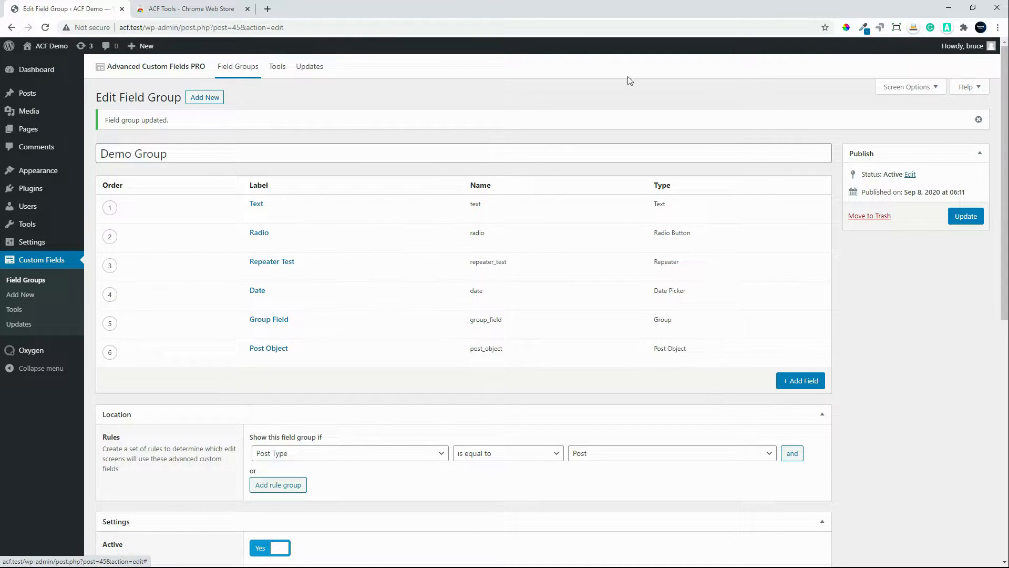
click(947, 27)
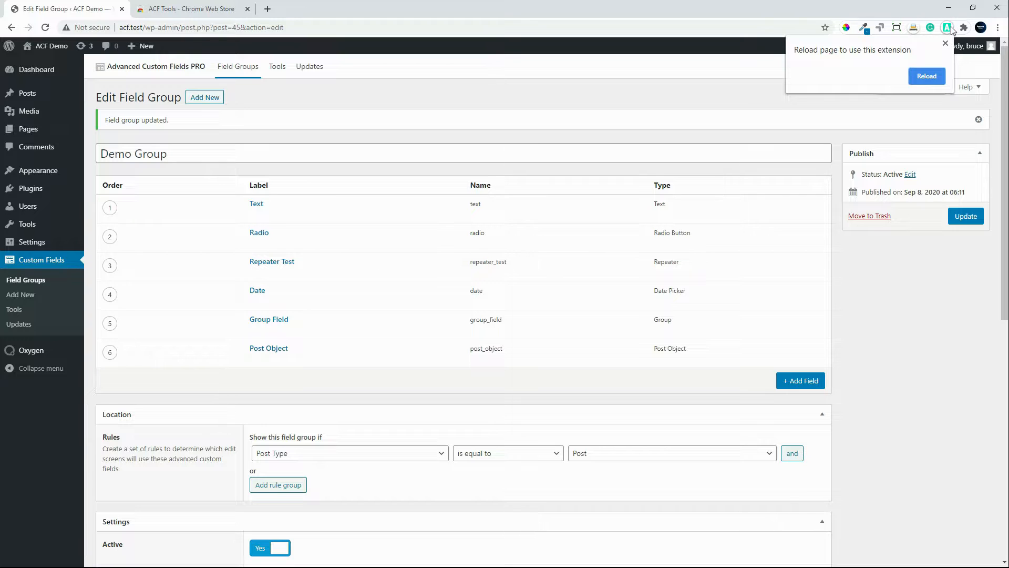
click(926, 77)
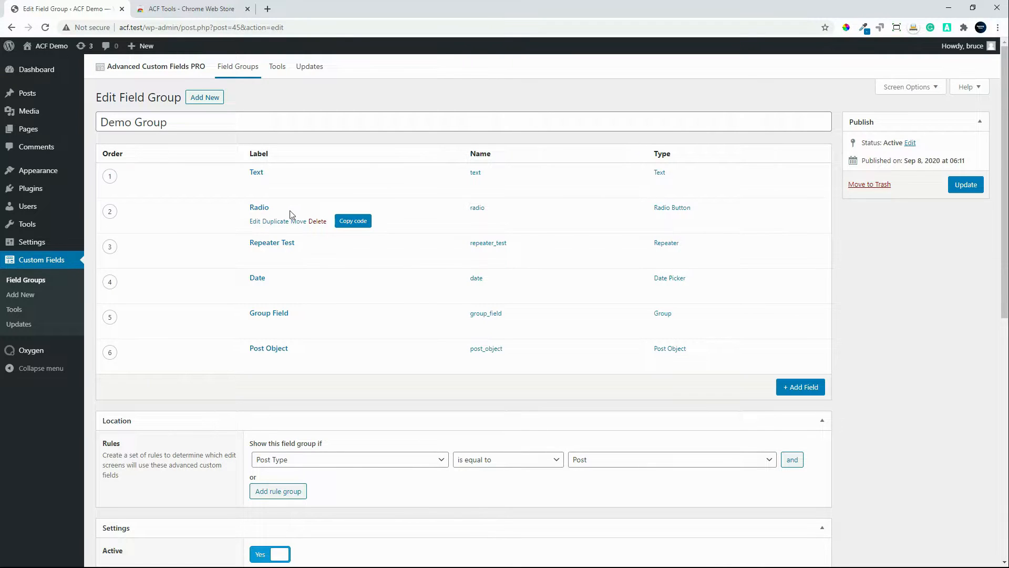
Step: Copy the Text field's PHP code, paste it into an empty Notepad document and move the Notepad window clear of the Radio field
mouse_move(284, 255)
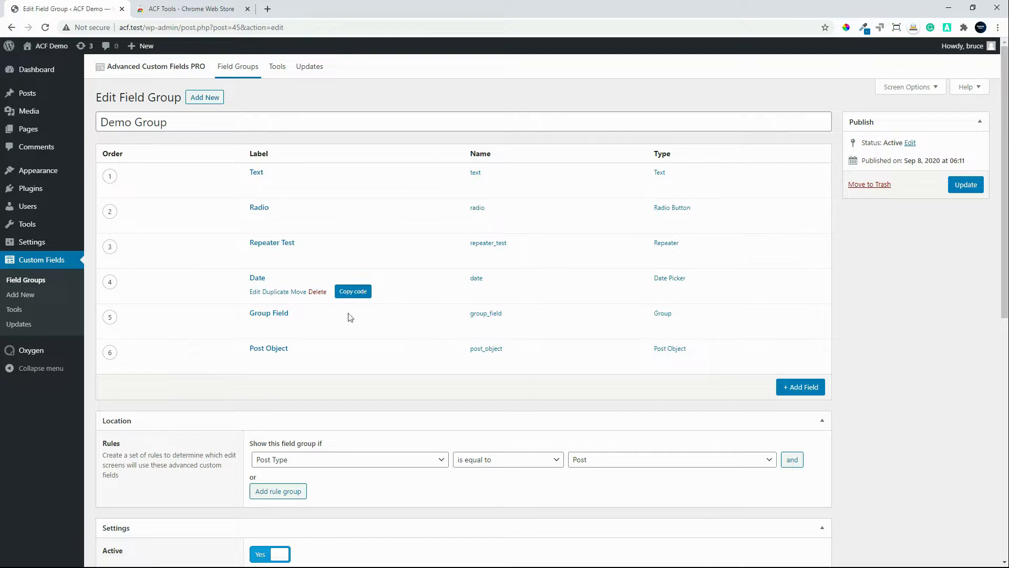
mouse_move(350, 326)
mouse_move(351, 188)
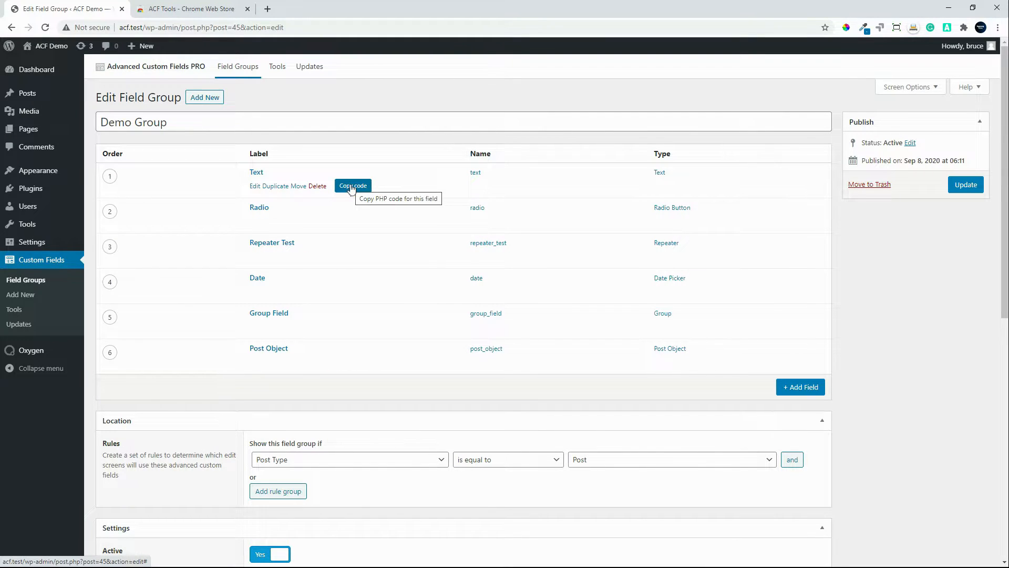
click(351, 186)
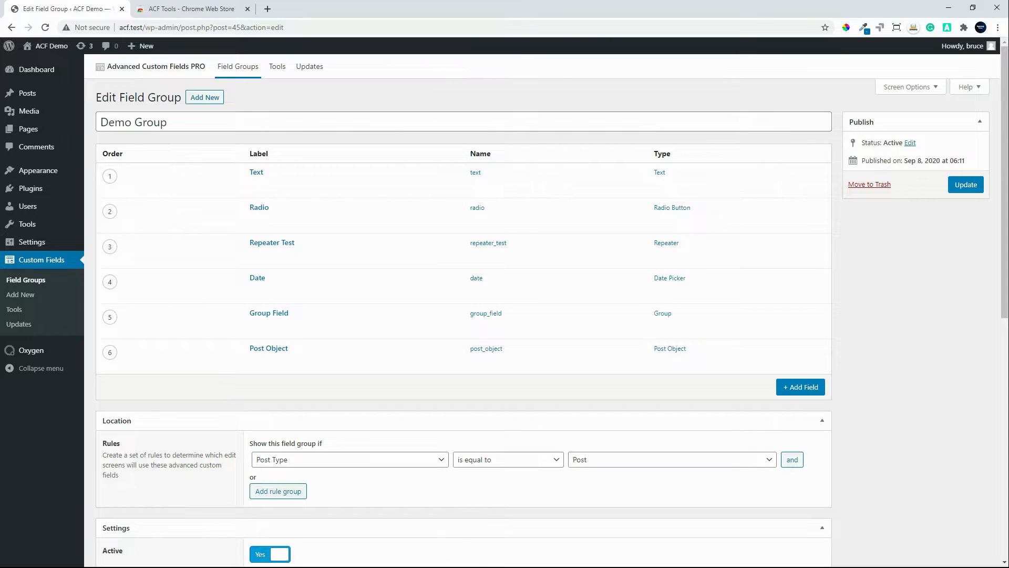
click(512, 308)
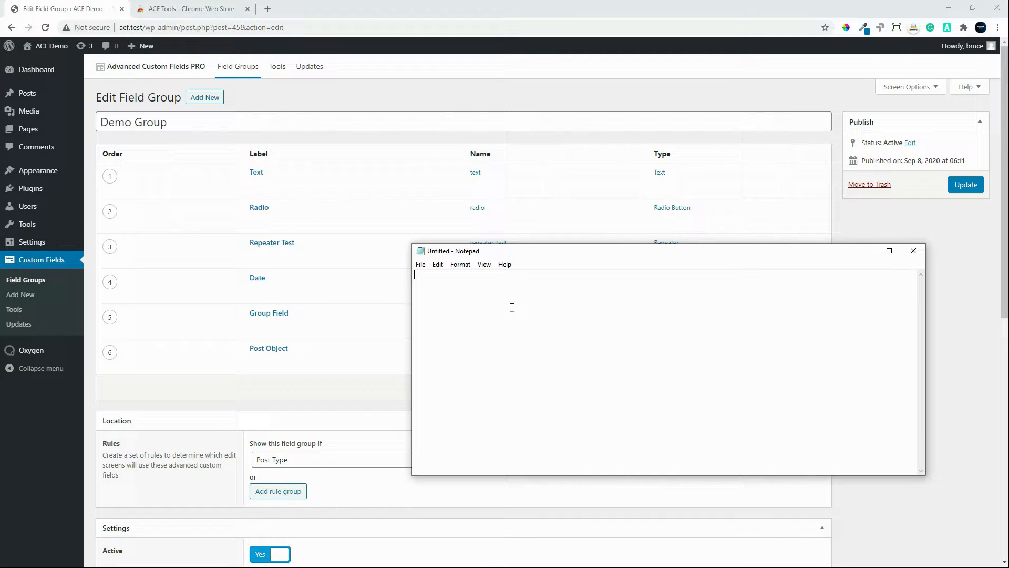
key(ctrl+v)
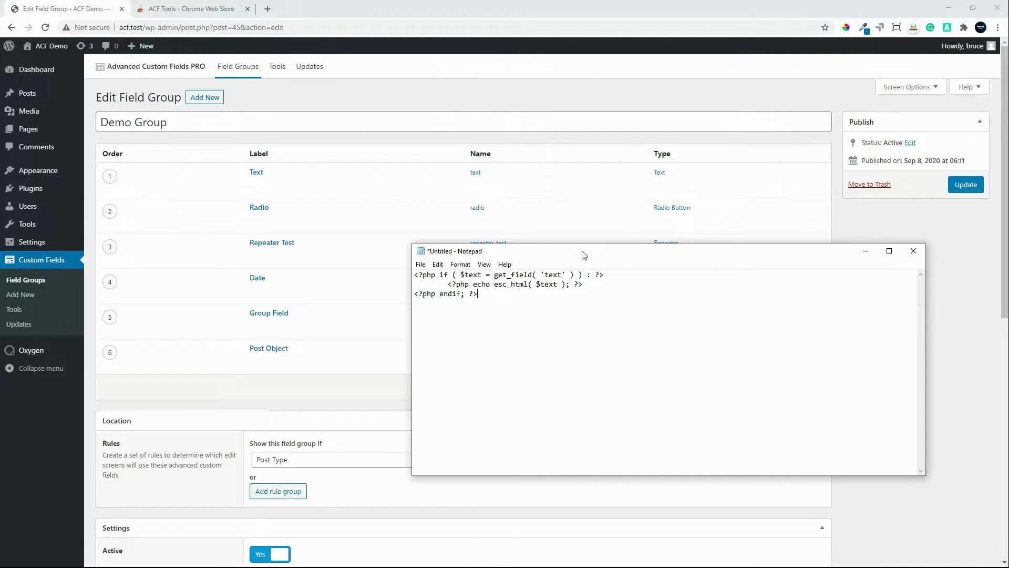
drag(582, 255, 586, 298)
Step: Copy the Radio field's PHP code and paste it into Notepad below the Text field's code, separated by a blank line
mouse_move(383, 234)
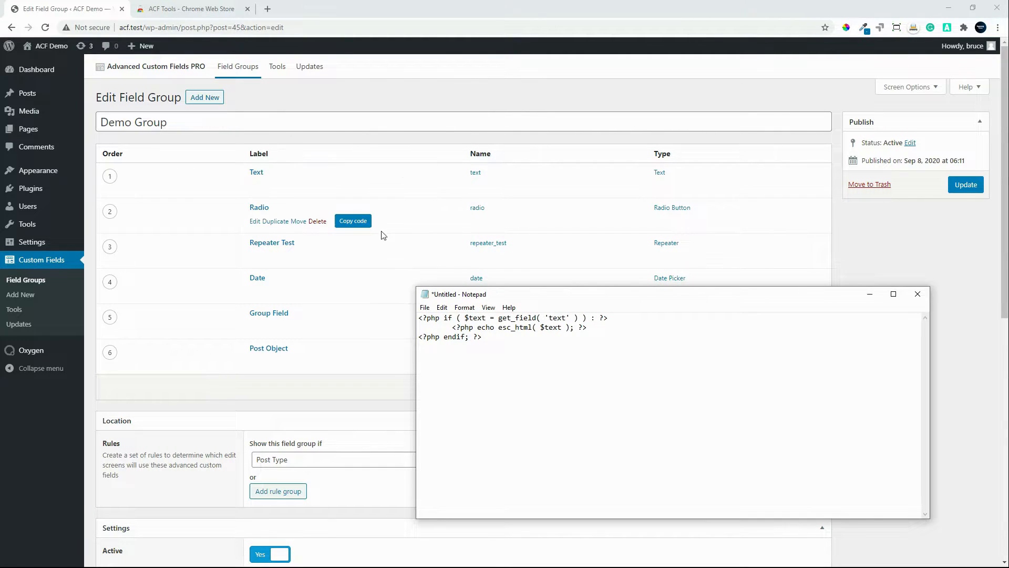
click(349, 224)
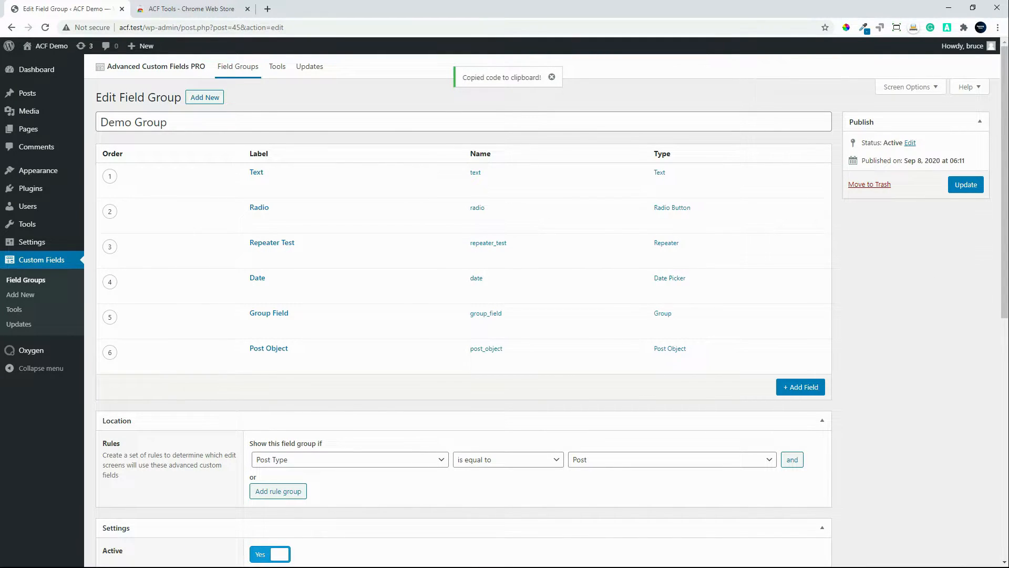
key(alt+Tab)
click(487, 360)
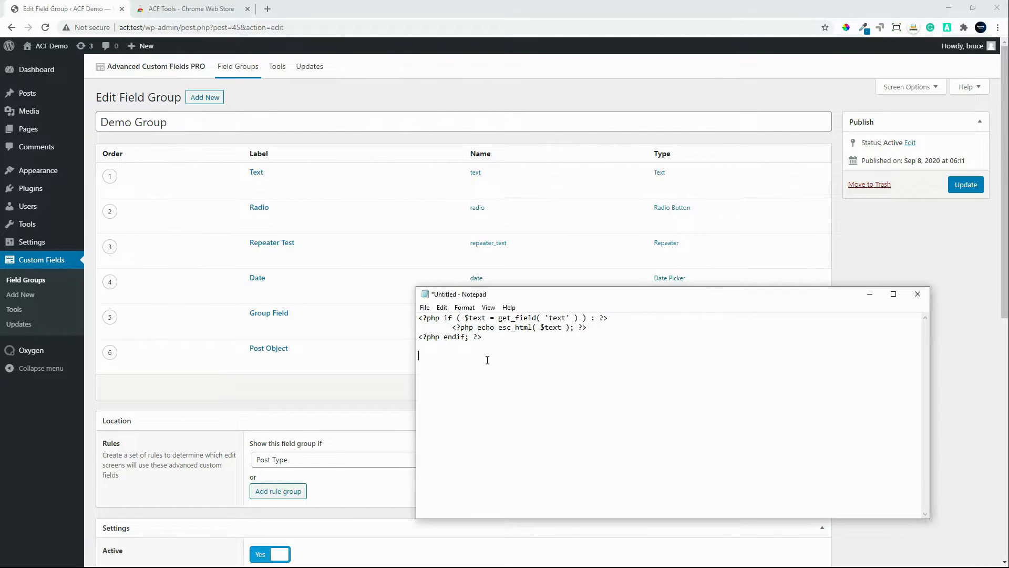
key(ctrl+v)
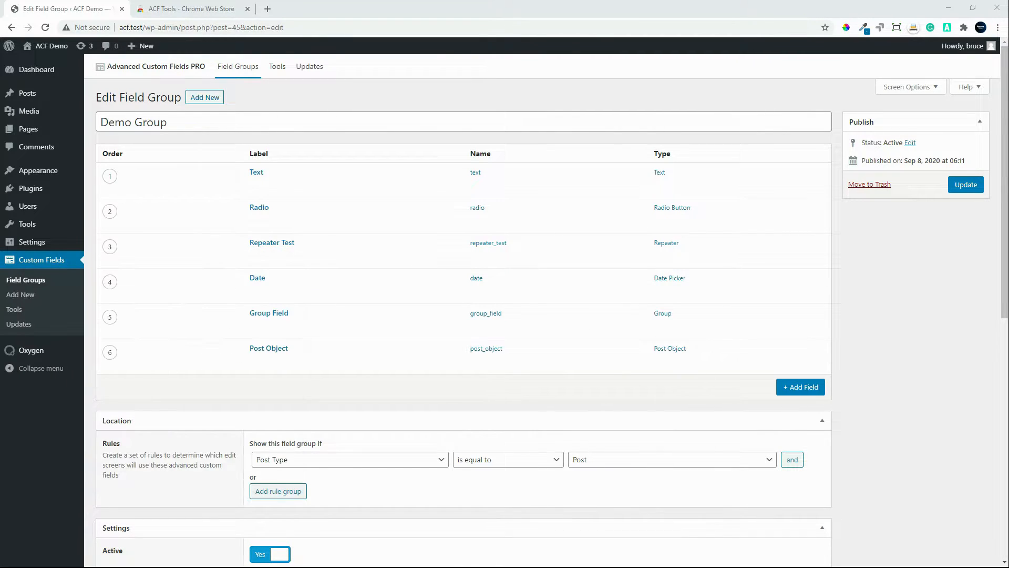
Step: Copy the Repeater Test field's PHP code without sub fields and paste it into Notepad below the Radio field's code
mouse_move(284, 244)
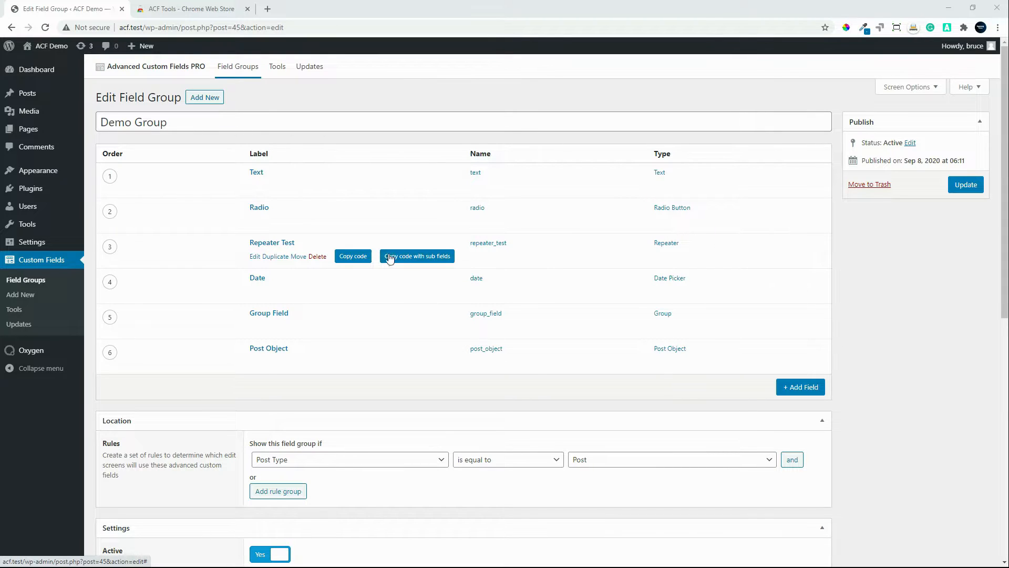
click(355, 256)
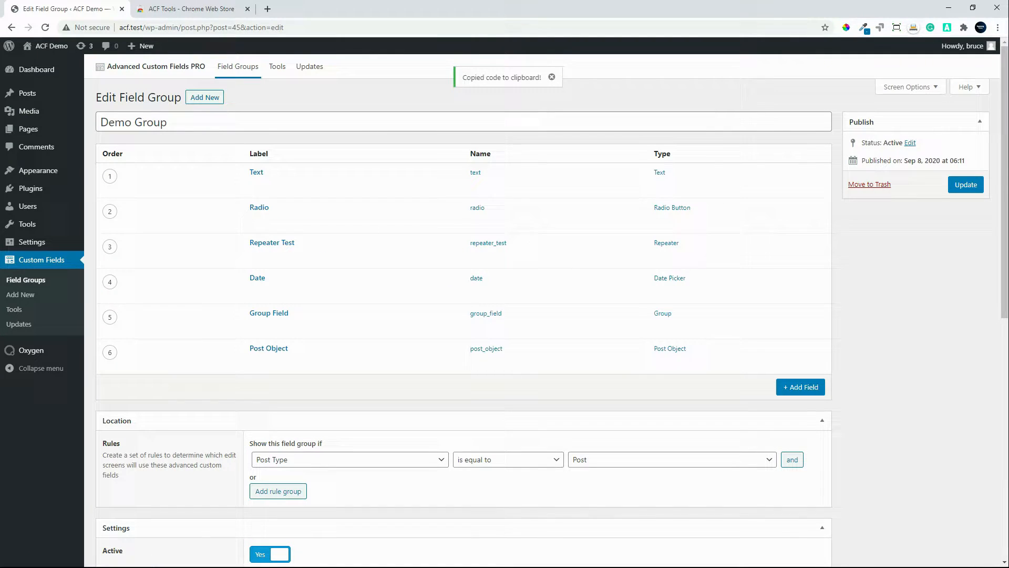
drag(0, 280, 490, 215)
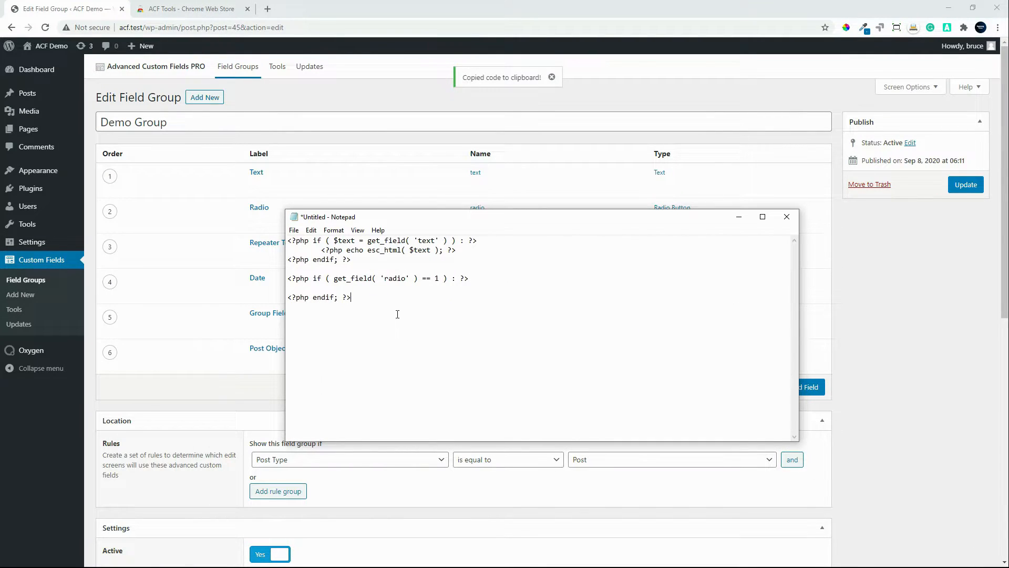
key(ctrl+v)
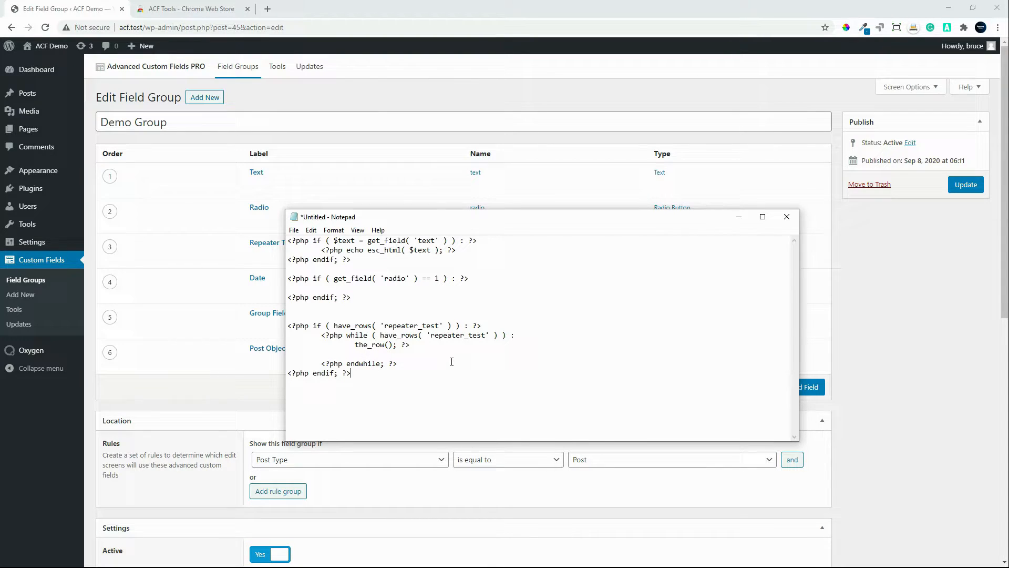
drag(698, 219, 0, 217)
Step: Copy the Repeater Test field's code with sub fields, paste it below the previous code in Notepad and make the Notepad window taller
mouse_move(367, 267)
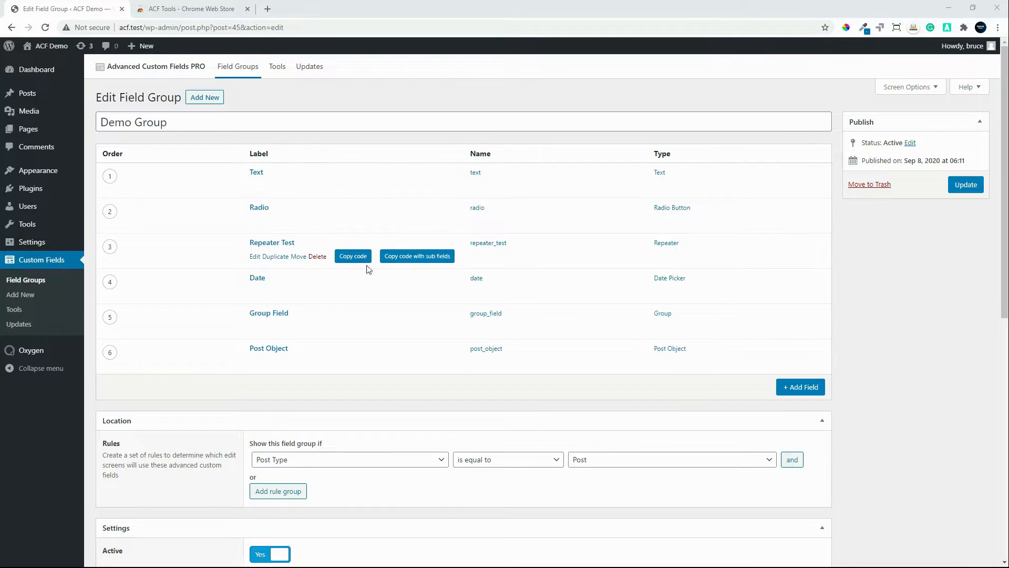
click(417, 256)
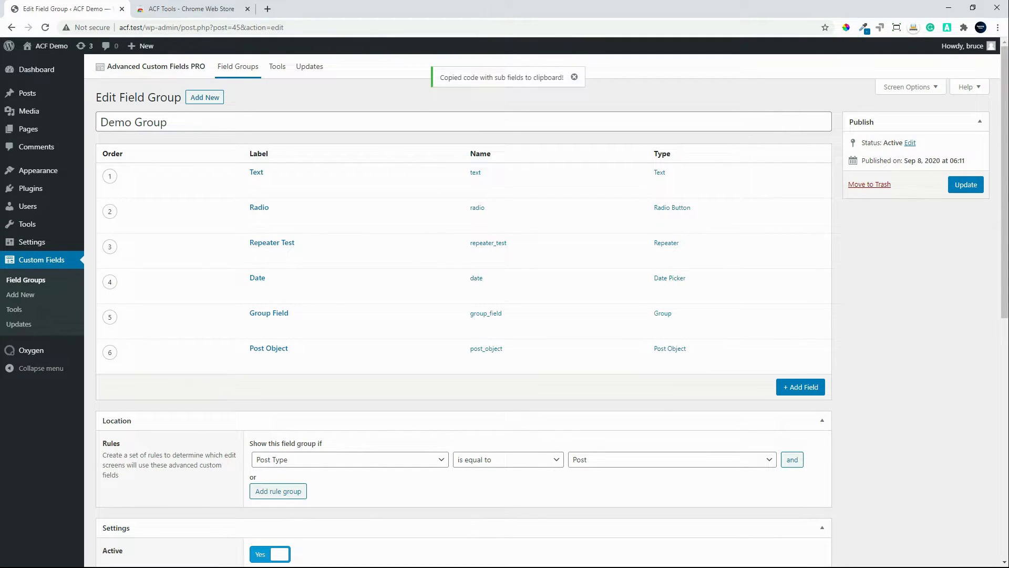
key(alt+Tab)
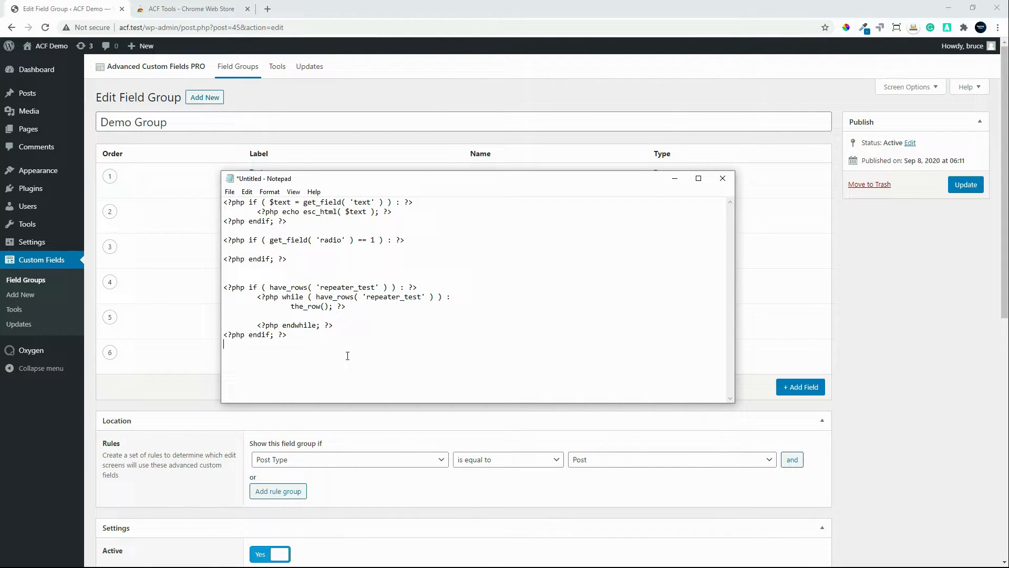
key(ctrl+v)
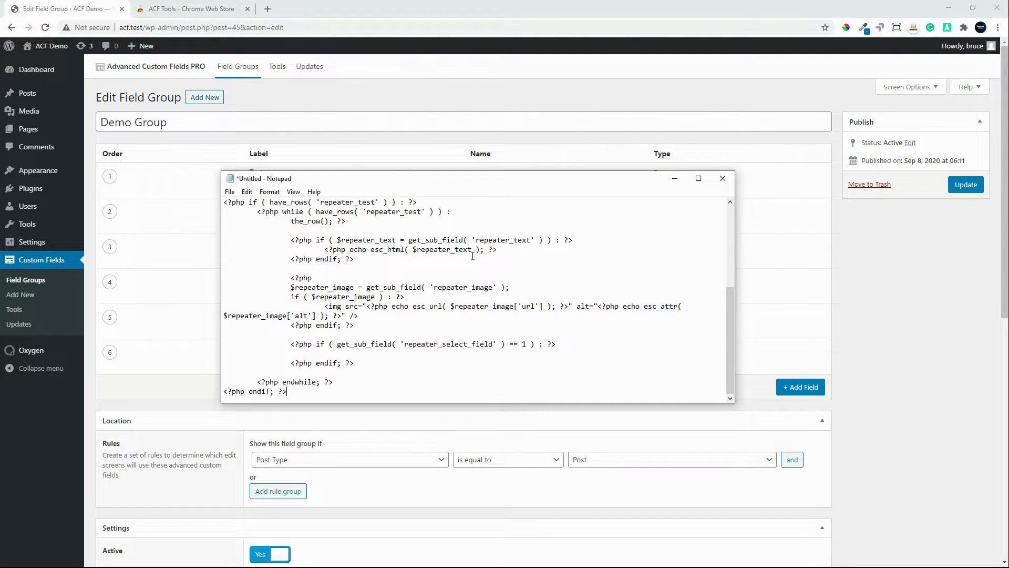
scroll(495, 295, up, 1)
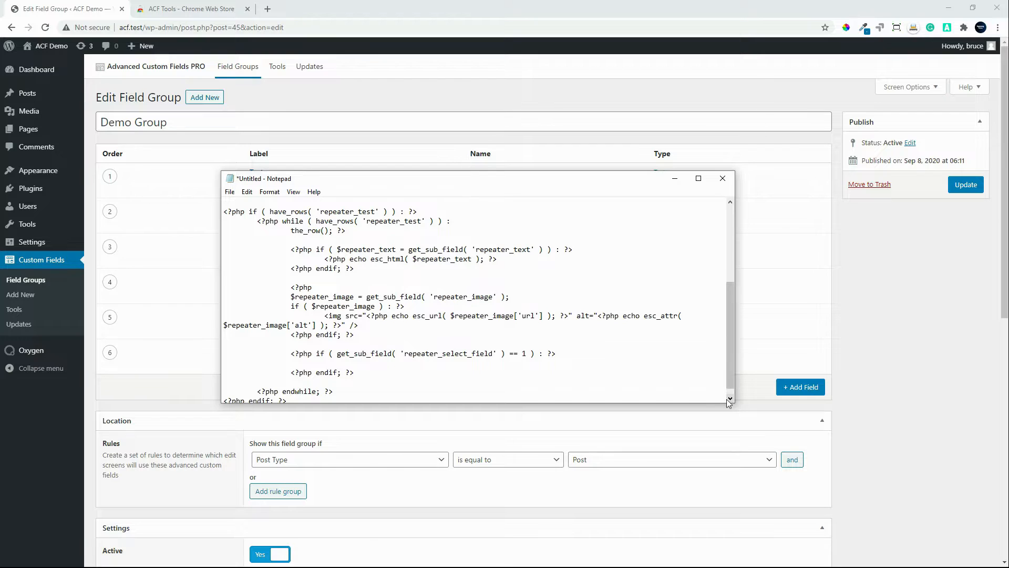
drag(721, 404, 721, 515)
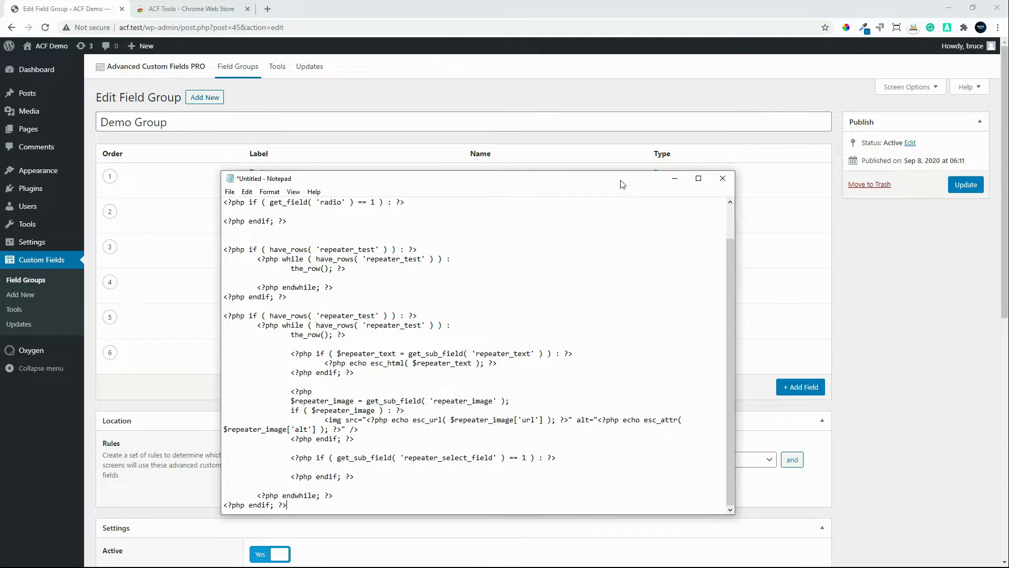
drag(621, 179, 0, 266)
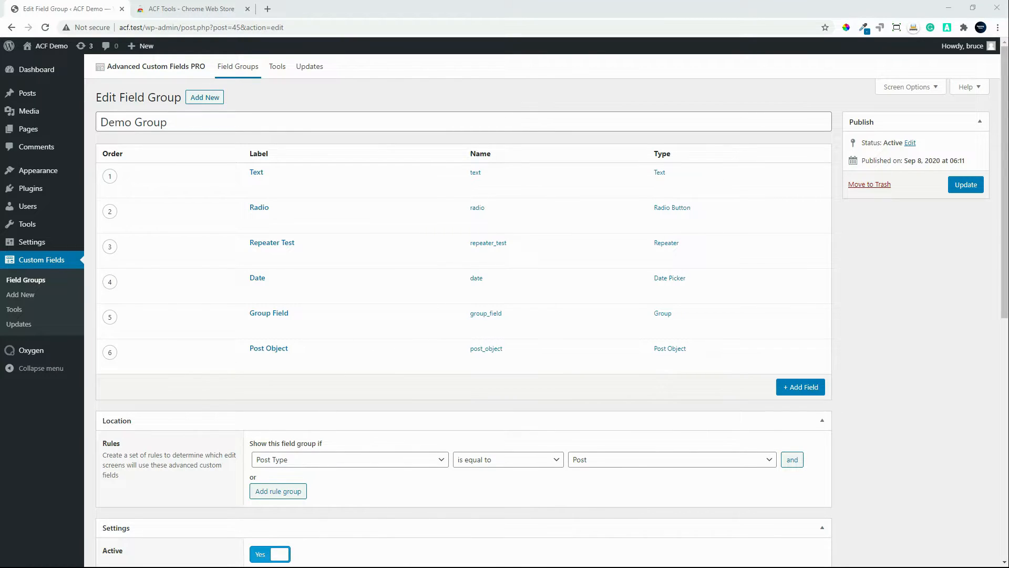
Step: Copy the Date field's PHP code and paste it into Notepad below the repeater code, with blank lines around it
click(352, 291)
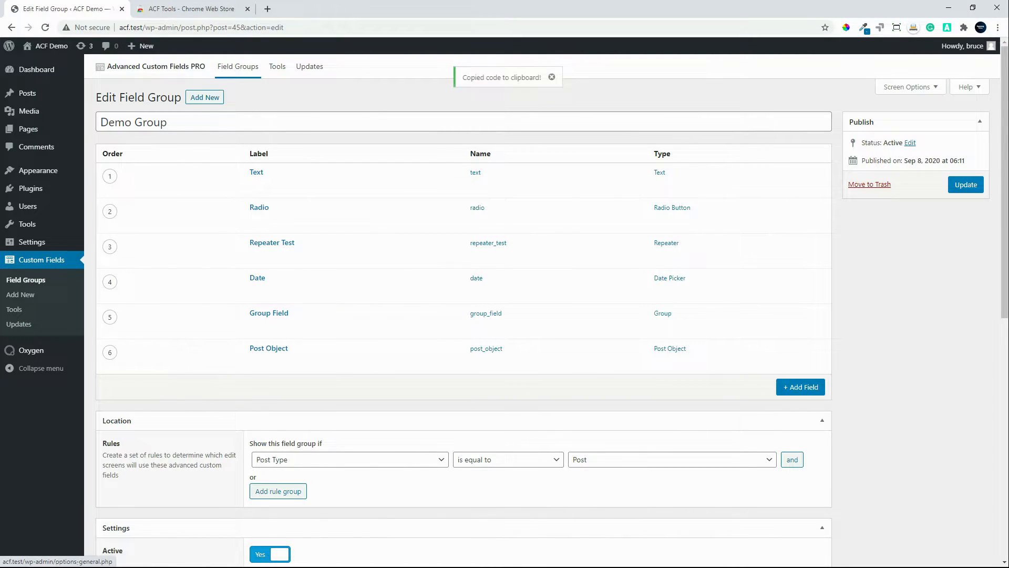
drag(0, 257, 573, 127)
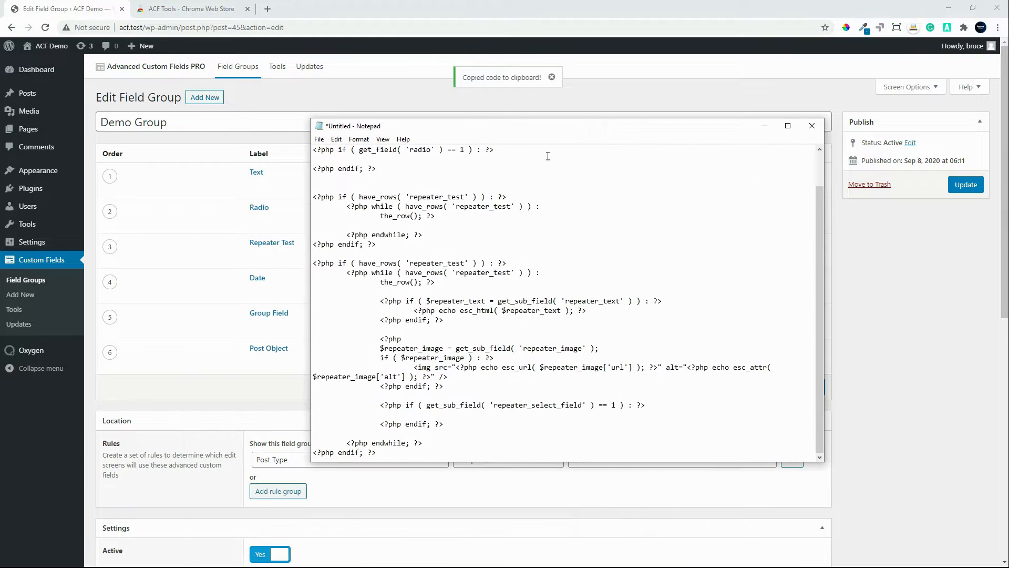
key(Return)
key(Return)
key(Return)
key(Return)
key(Return)
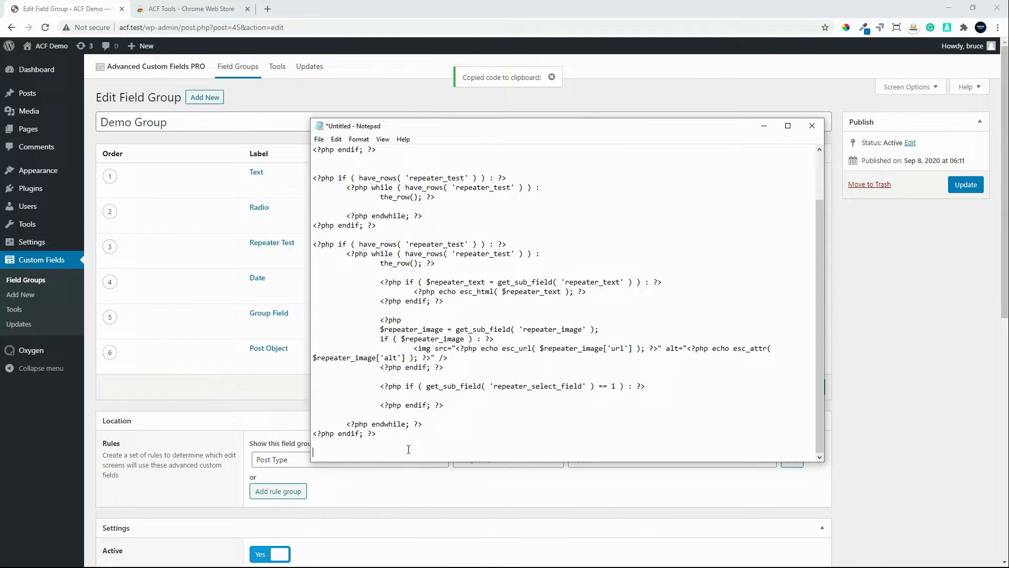
key(ctrl+v)
key(Return)
key(Return)
key(Return)
key(Return)
key(Return)
key(Return)
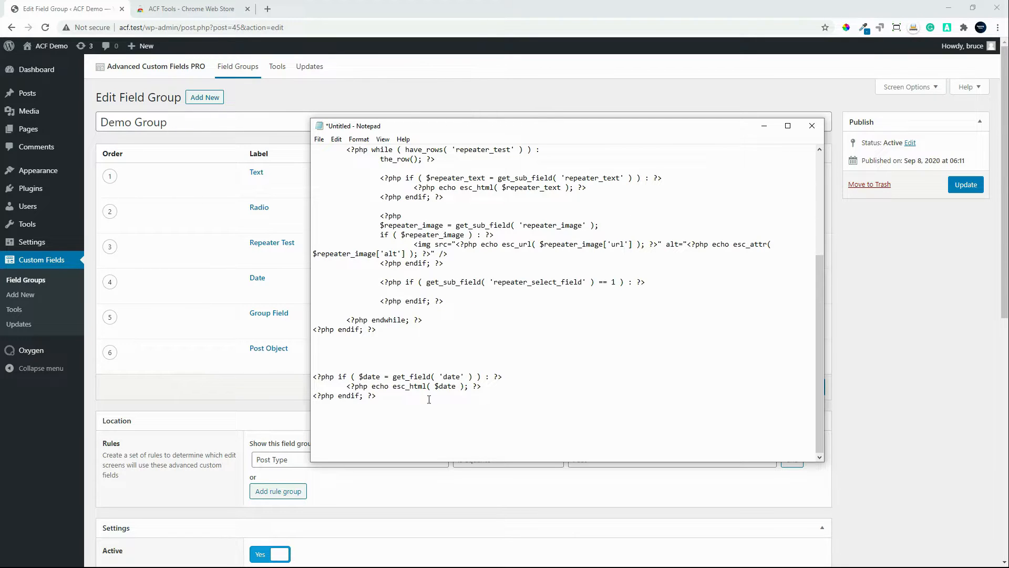
drag(687, 131, 0, 127)
Step: Copy the Group Field's PHP code without sub fields and paste it into Notepad below the Date field's code
mouse_move(378, 306)
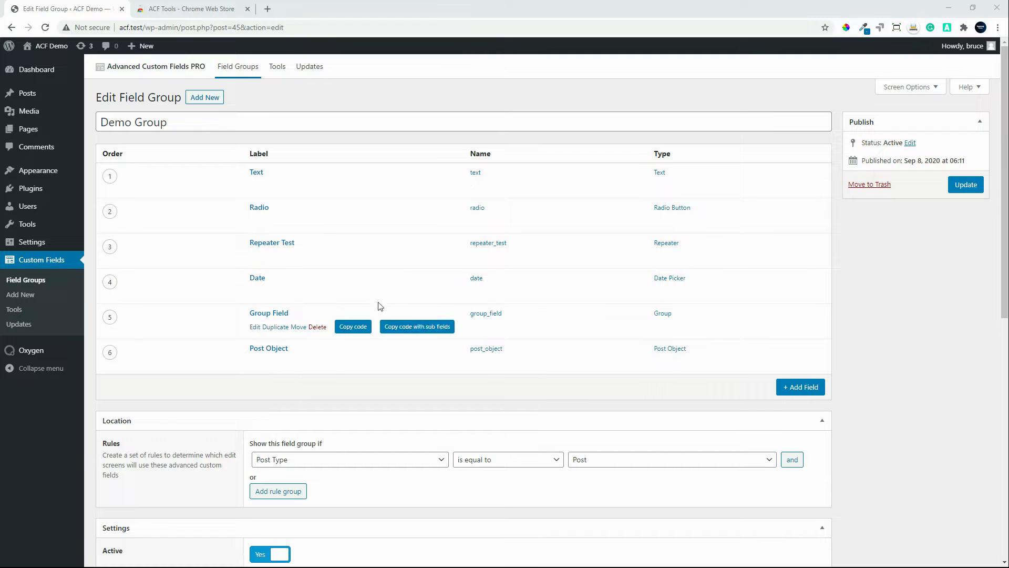
click(351, 327)
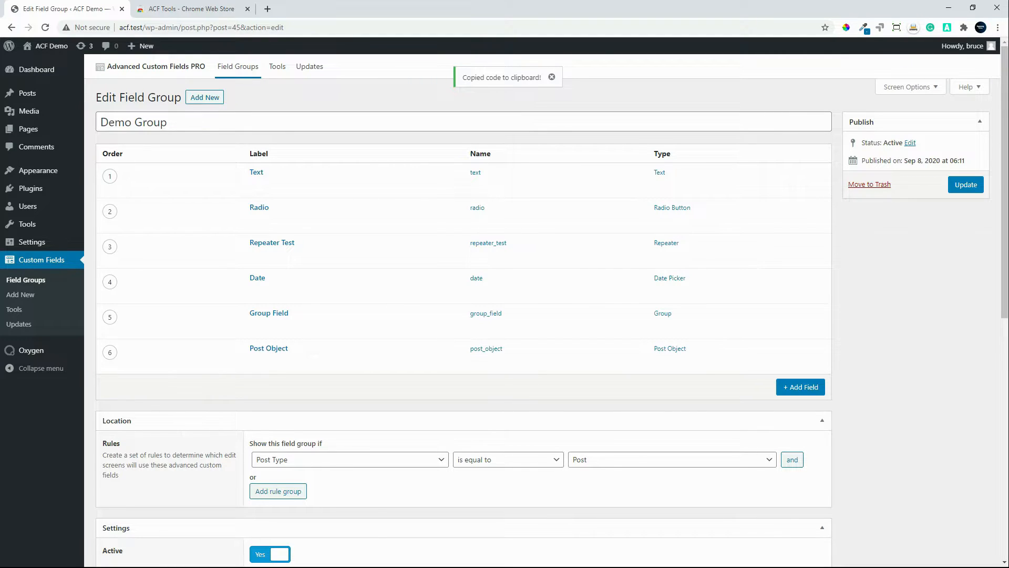
drag(263, 567, 392, 115)
click(240, 420)
key(ctrl+v)
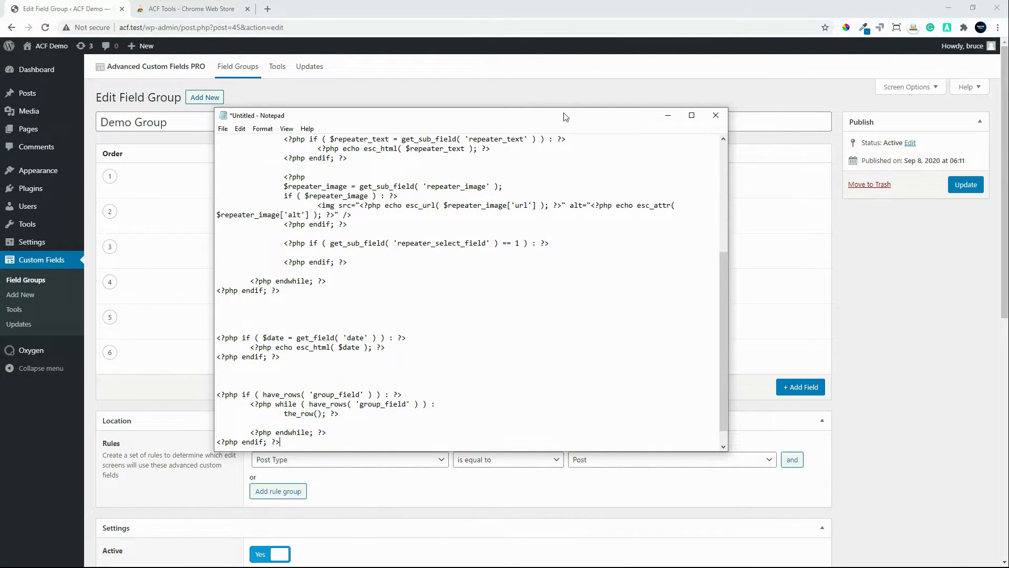
drag(566, 117, 1, 113)
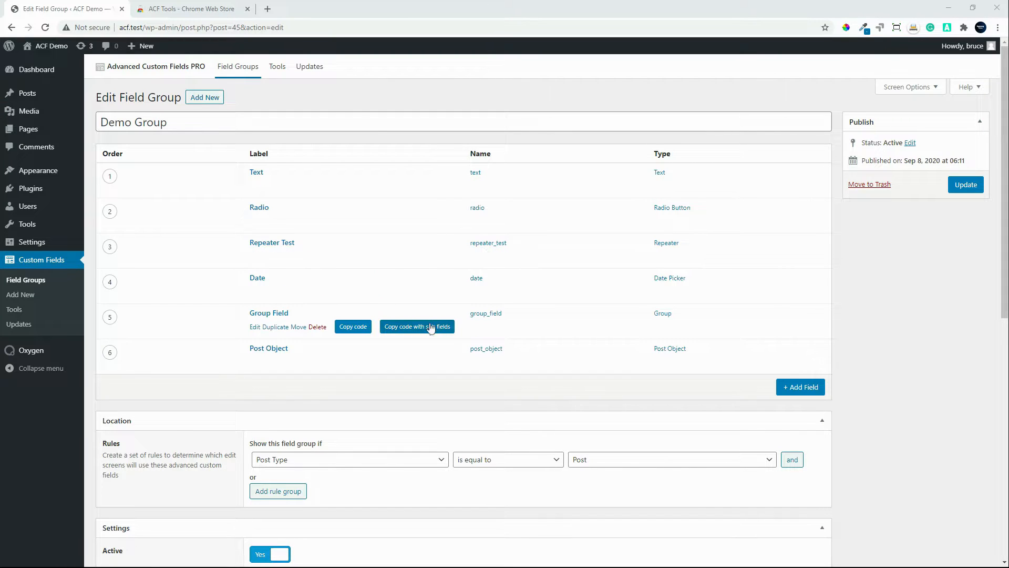
Step: Copy the Group Field's code with sub fields and paste it at the end of the Notepad document after some blank lines
click(431, 326)
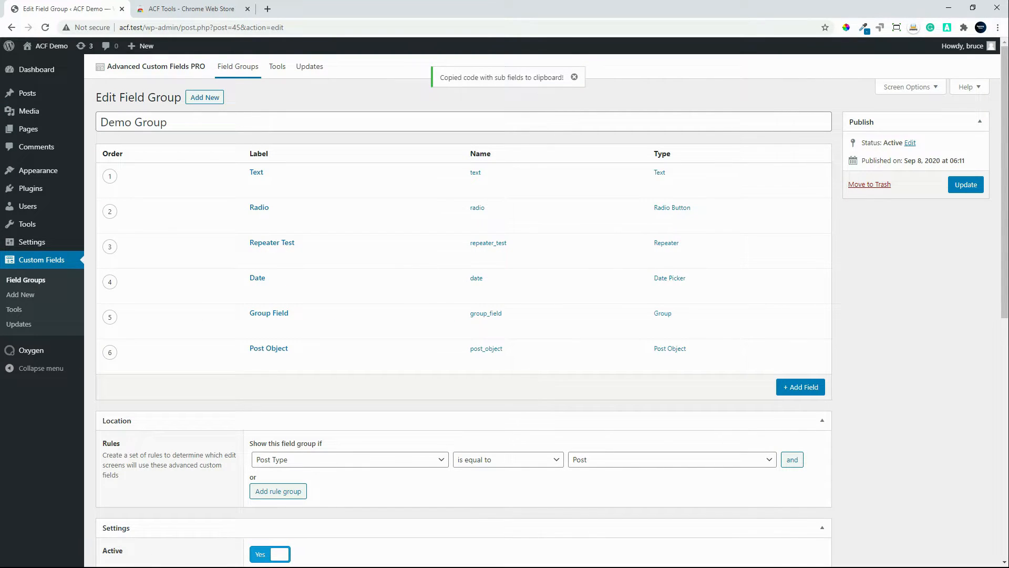
drag(1, 210, 601, 112)
key(Return)
key(Return)
key(Return)
key(Return)
key(Return)
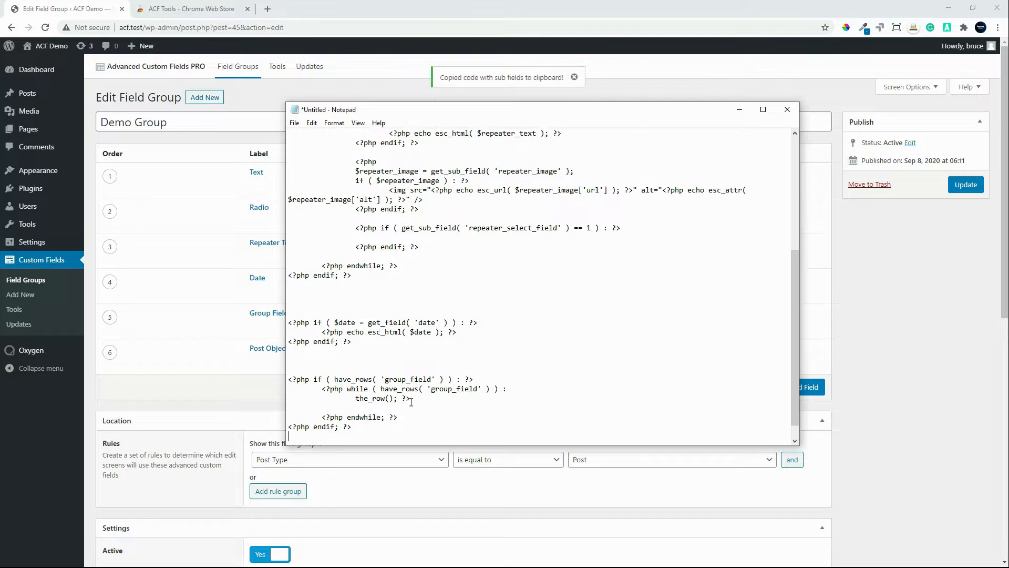
key(ctrl+v)
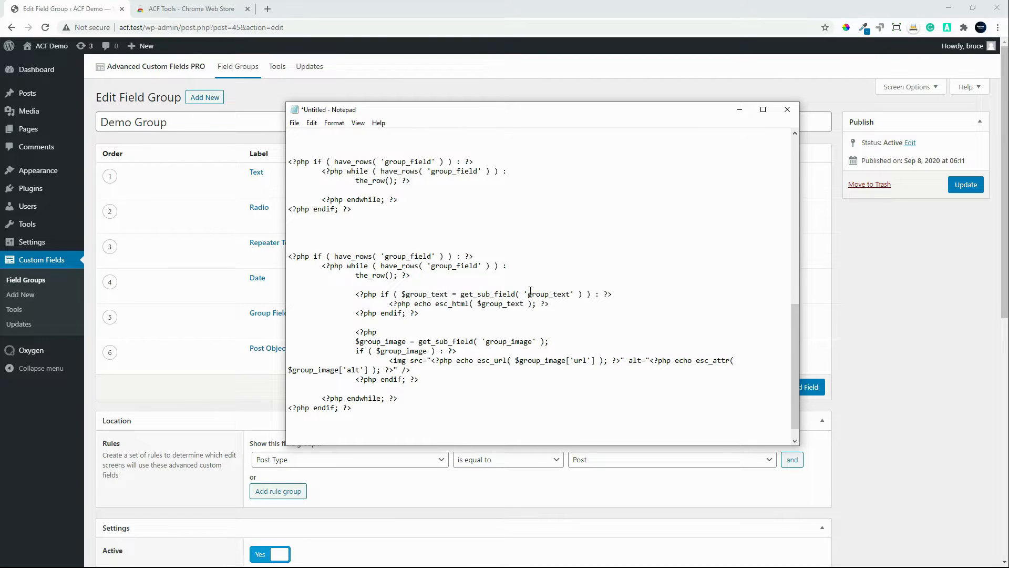
drag(659, 109, 0, 111)
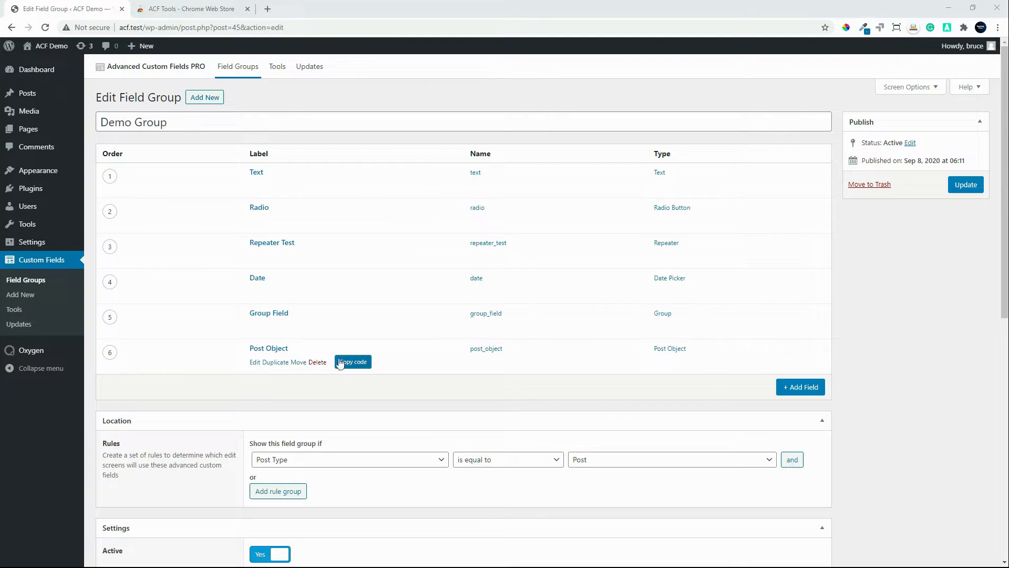
Step: Copy the Post Object field's PHP code, paste it at the end of the Notepad document and move the Notepad window away
click(352, 361)
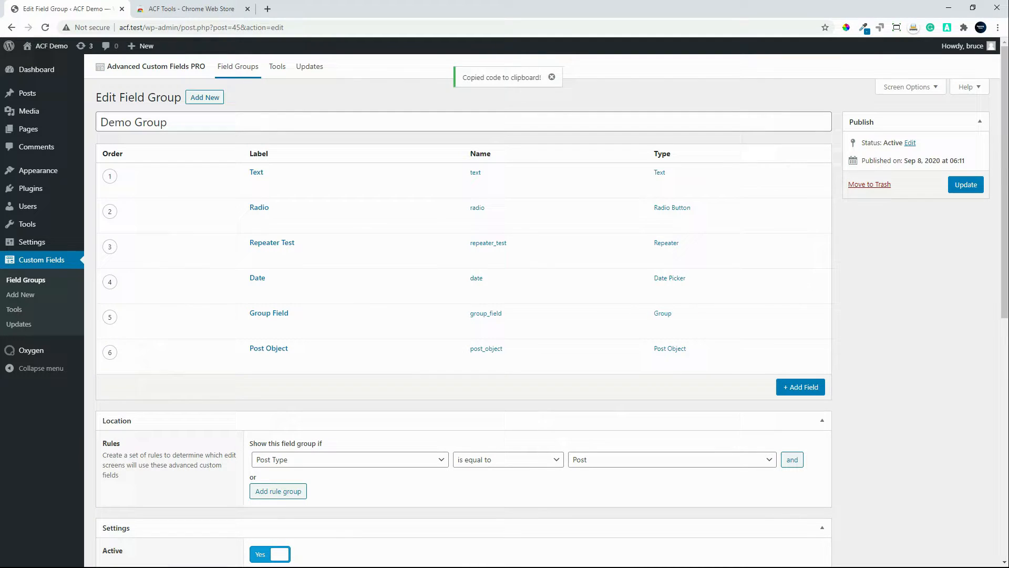
drag(0, 206, 575, 70)
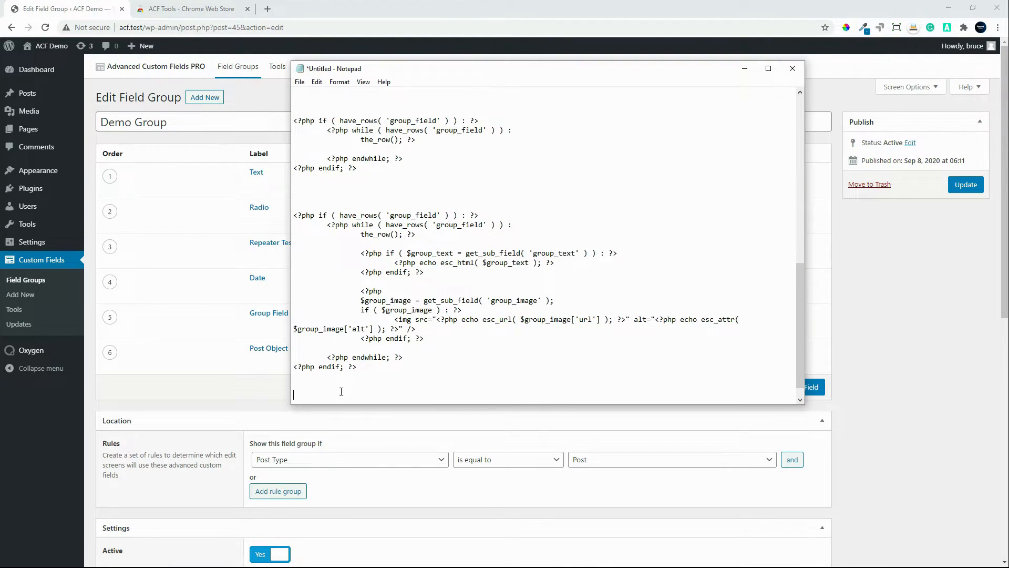
key(Return)
key(Return)
key(Return)
key(Return)
key(Return)
key(ctrl+v)
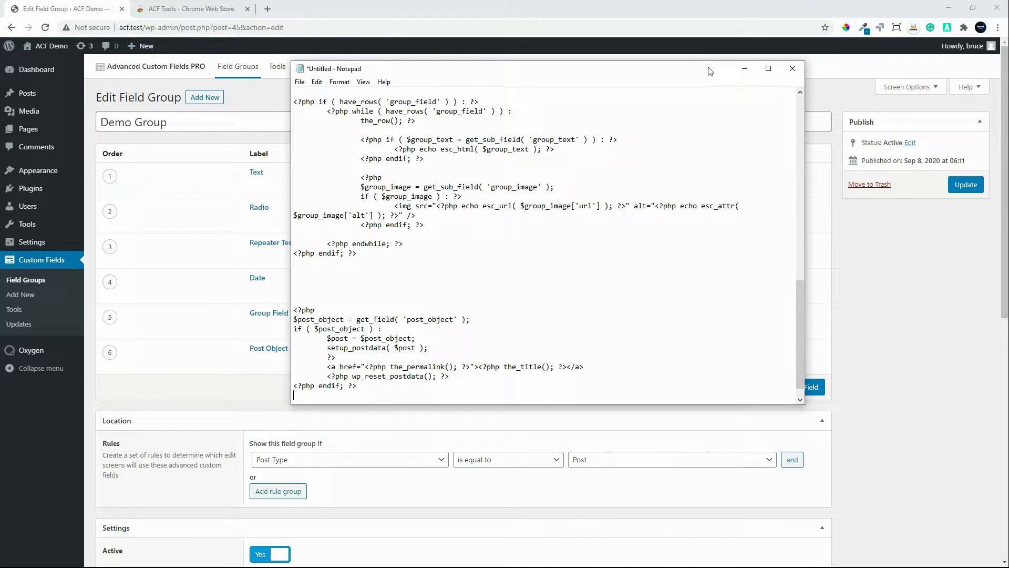
drag(709, 71, 692, 111)
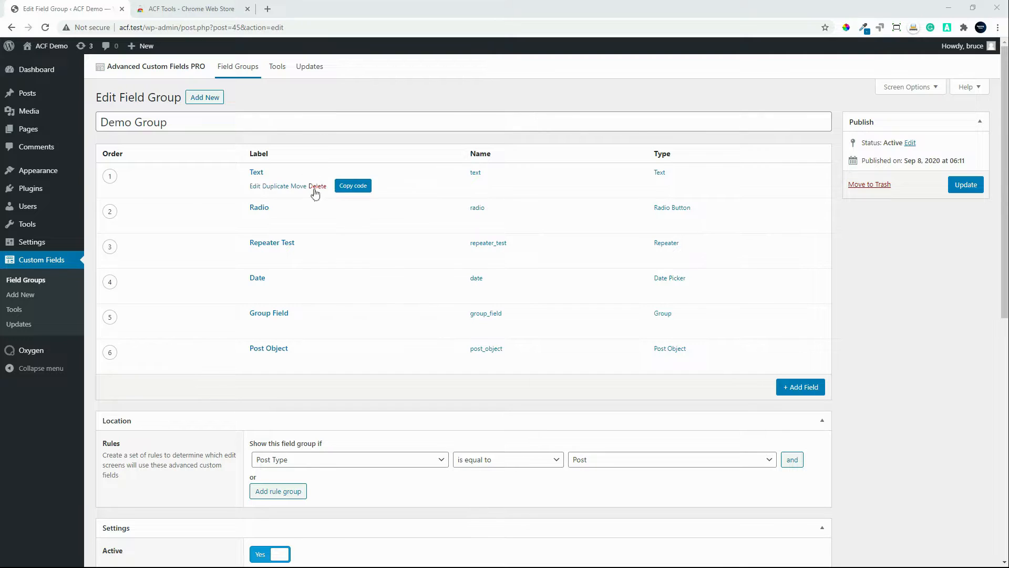
Step: Go to the WordPress page for adding plugins and search for "acf extended"
mouse_move(328, 327)
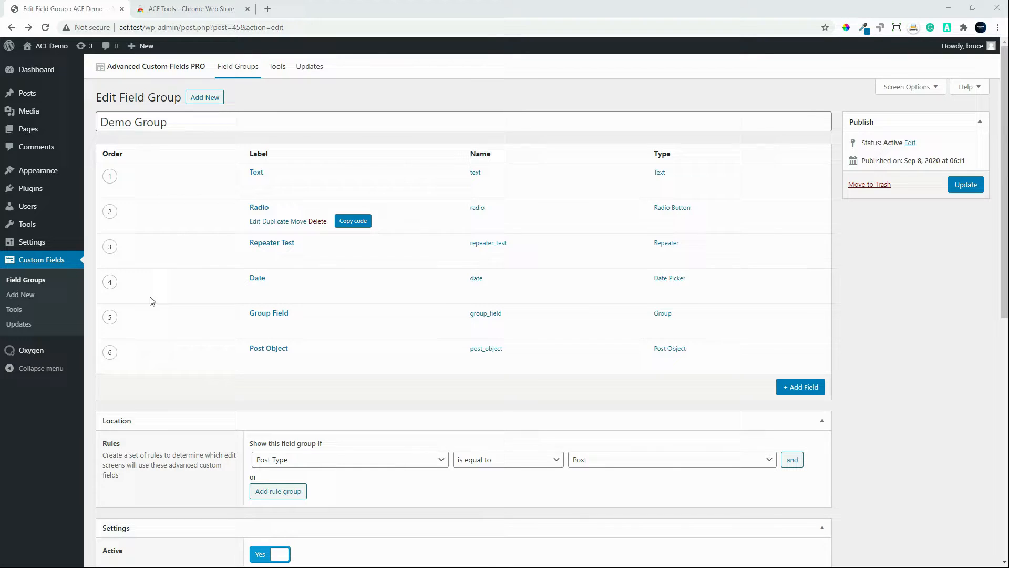
mouse_move(75, 194)
click(30, 188)
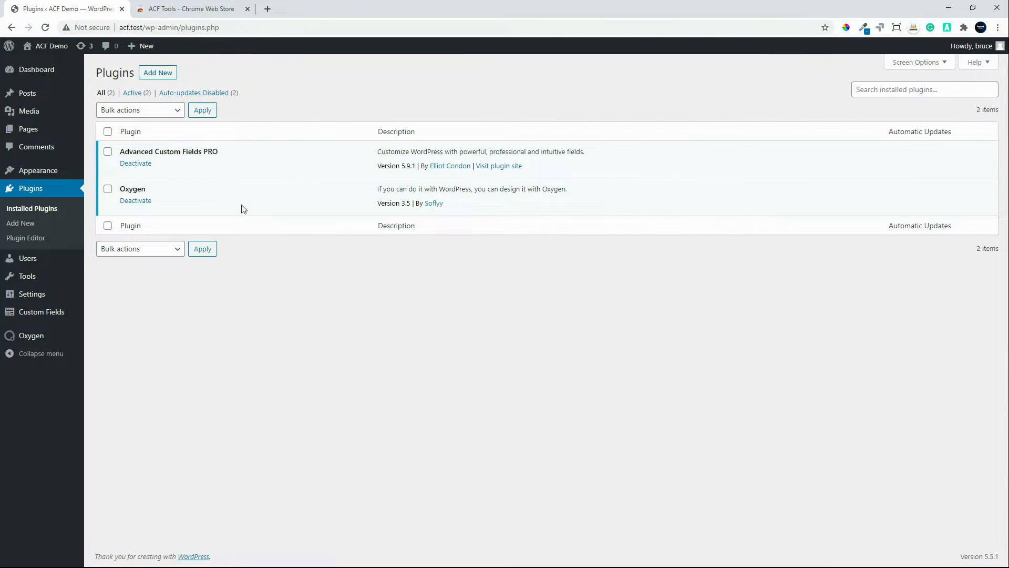
click(153, 75)
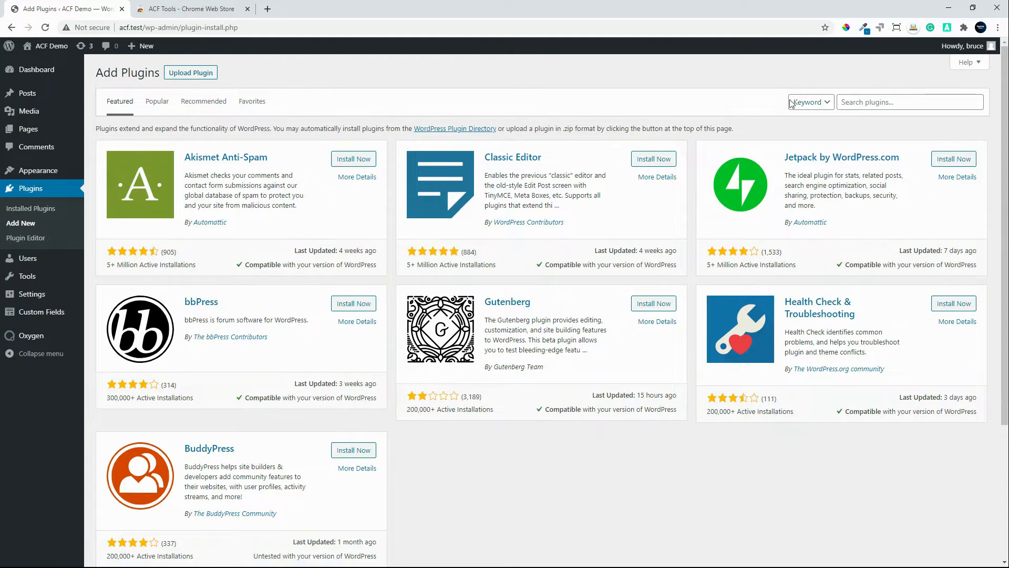
click(859, 103)
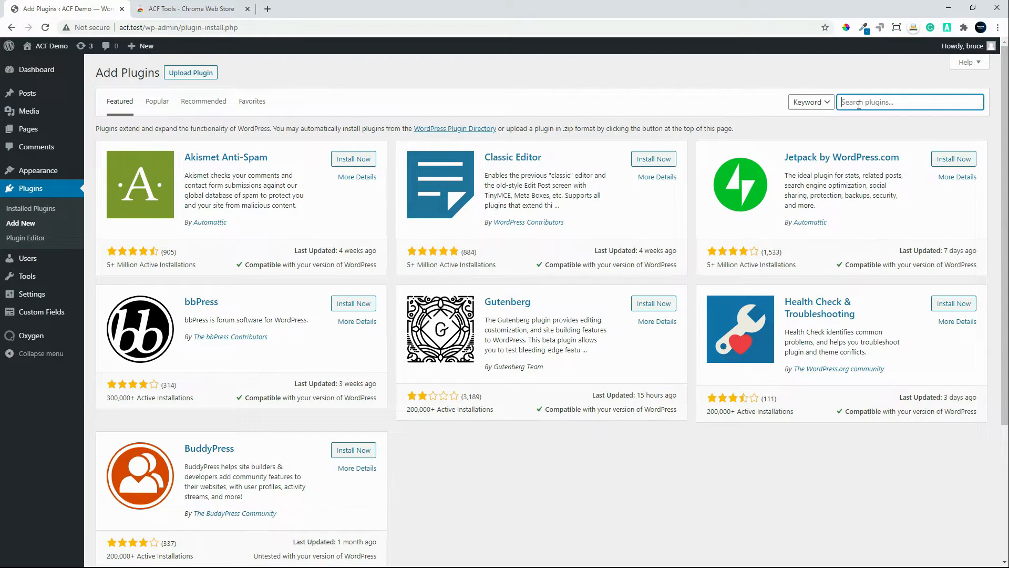
click(859, 103)
text(acf extended)
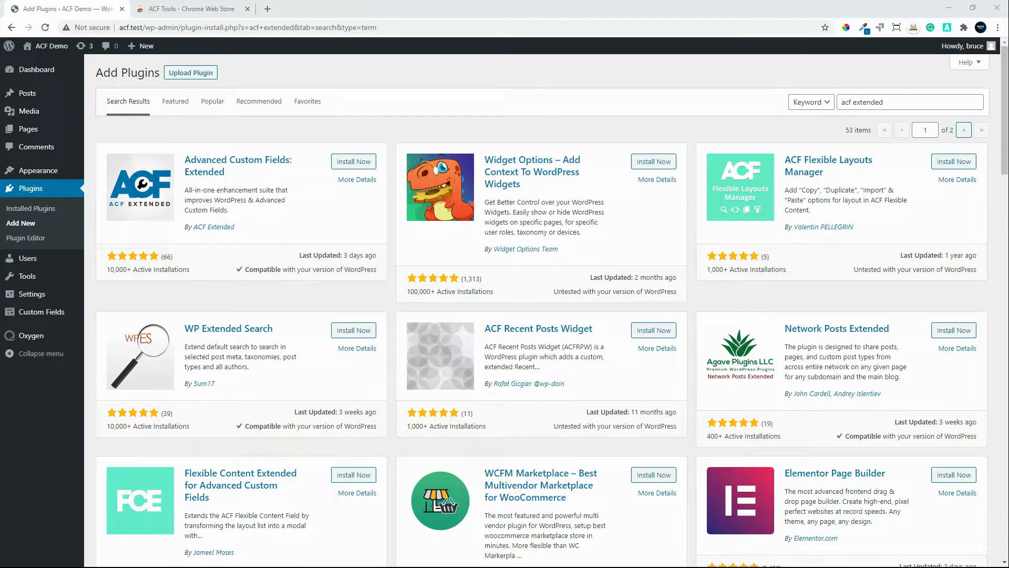
Step: Install and activate the Advanced Custom Fields: Extended plugin, and reveal the Custom Fields submenu
click(351, 162)
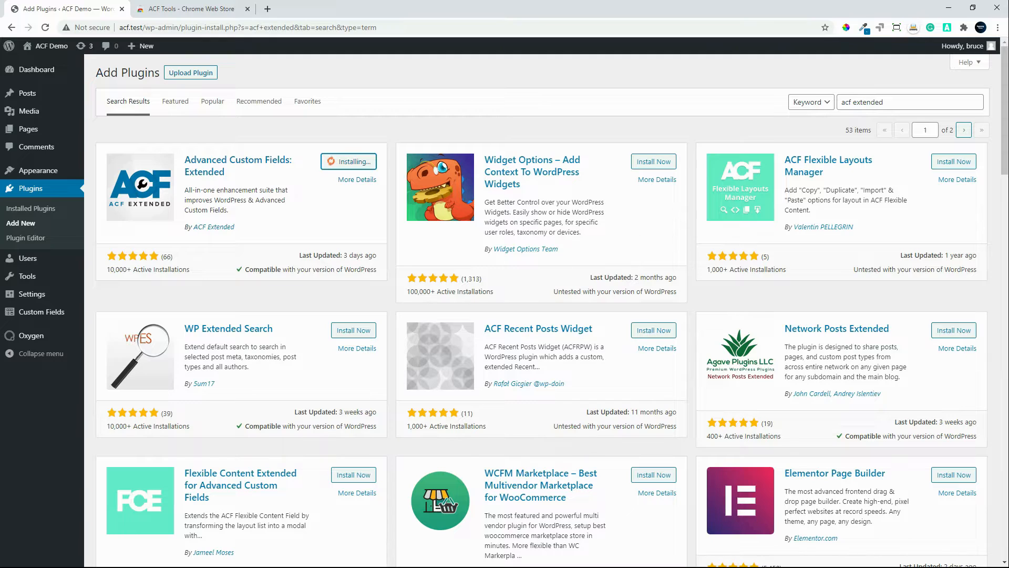
click(358, 162)
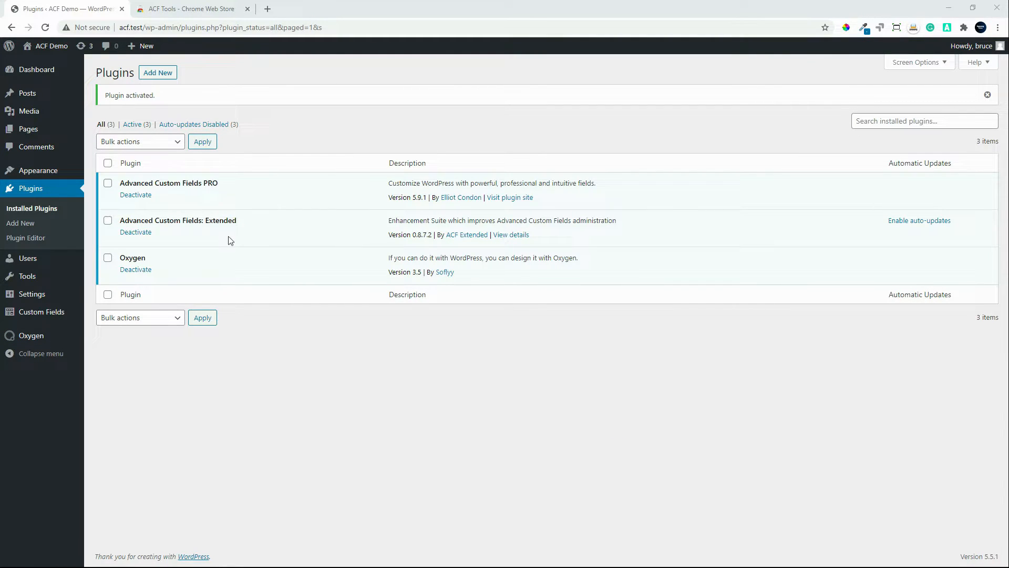
mouse_move(46, 315)
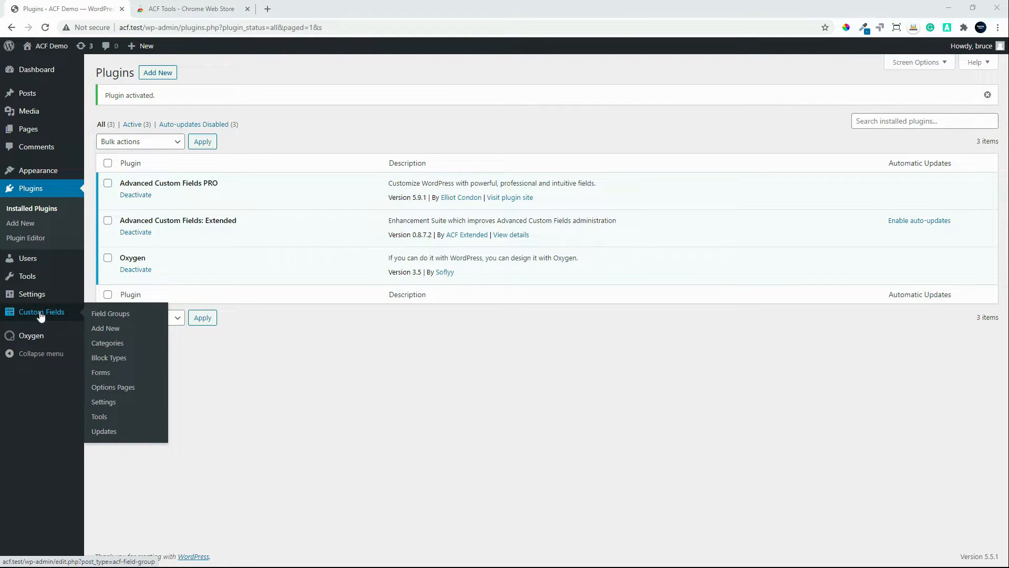
Step: Create a new Custom Fields form titled "New Form" and give it the form name new-form
click(105, 377)
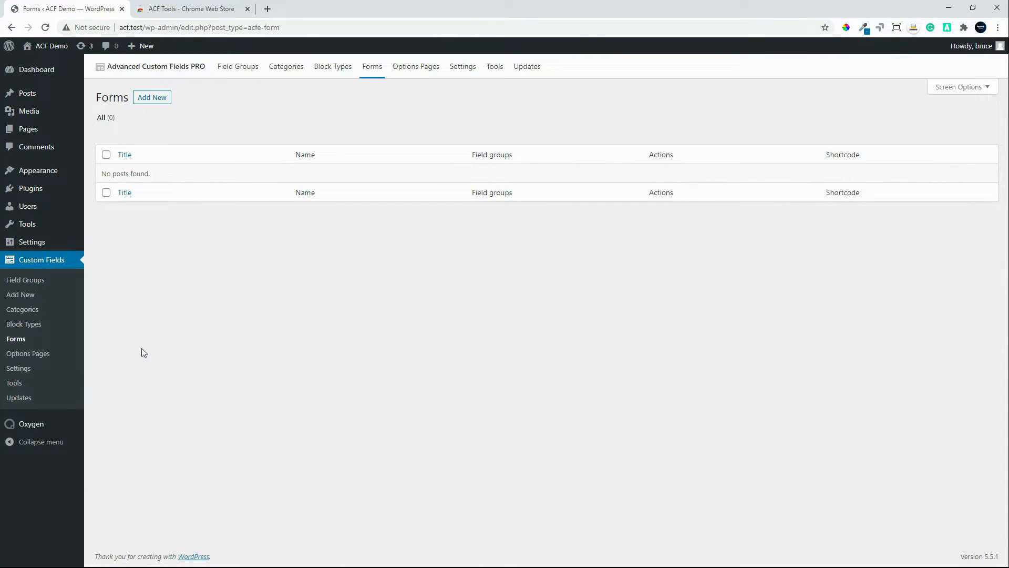
click(151, 98)
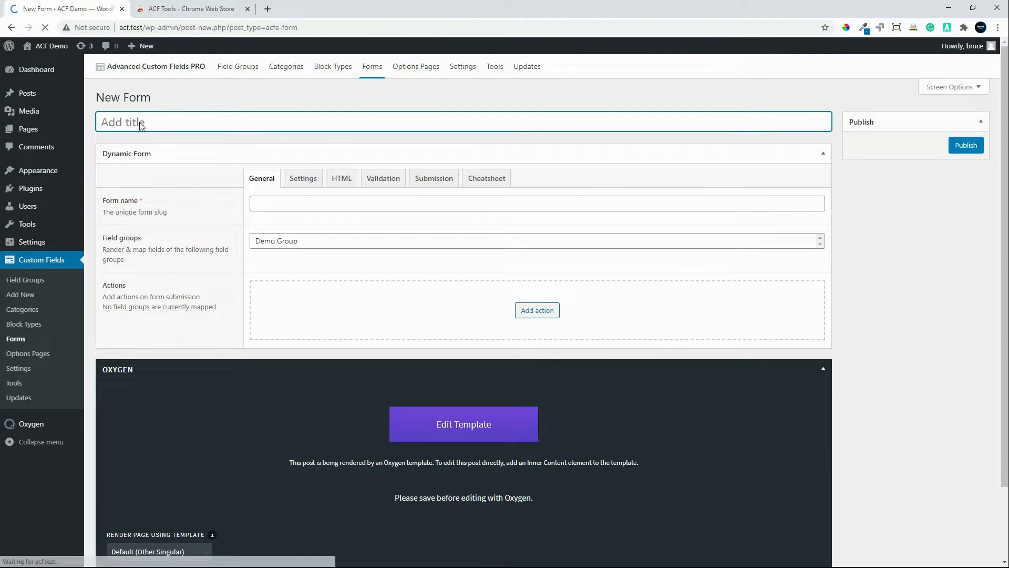
text(New Form)
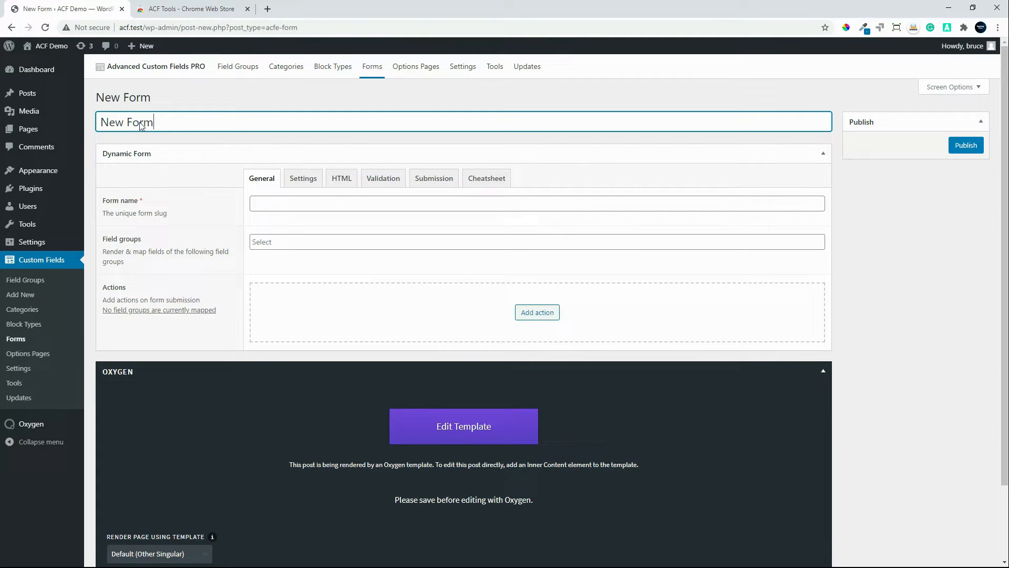
click(285, 210)
text(new)
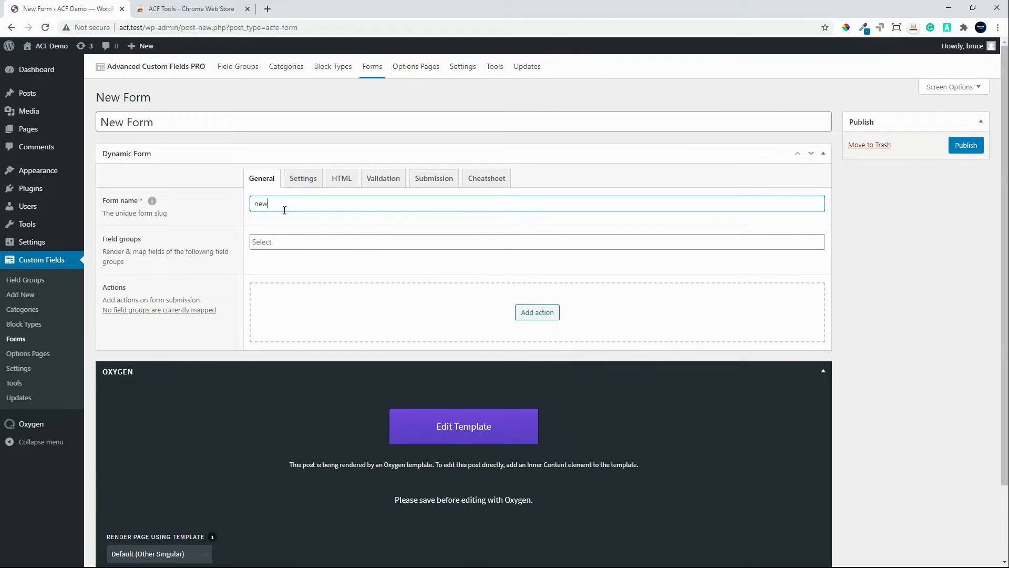
text(-form)
Step: Map the Demo Group field group to the form
click(311, 239)
click(273, 259)
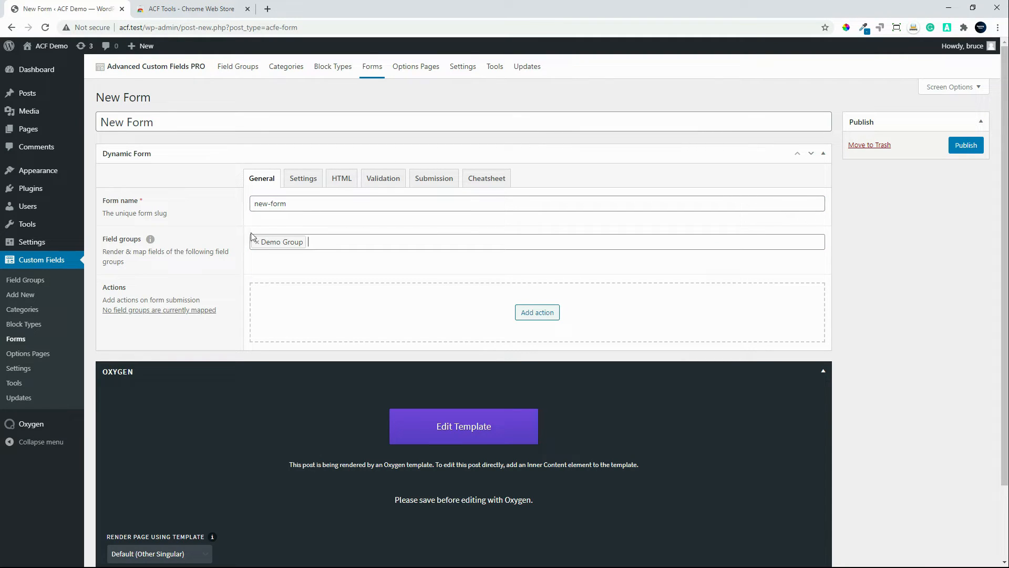
click(319, 239)
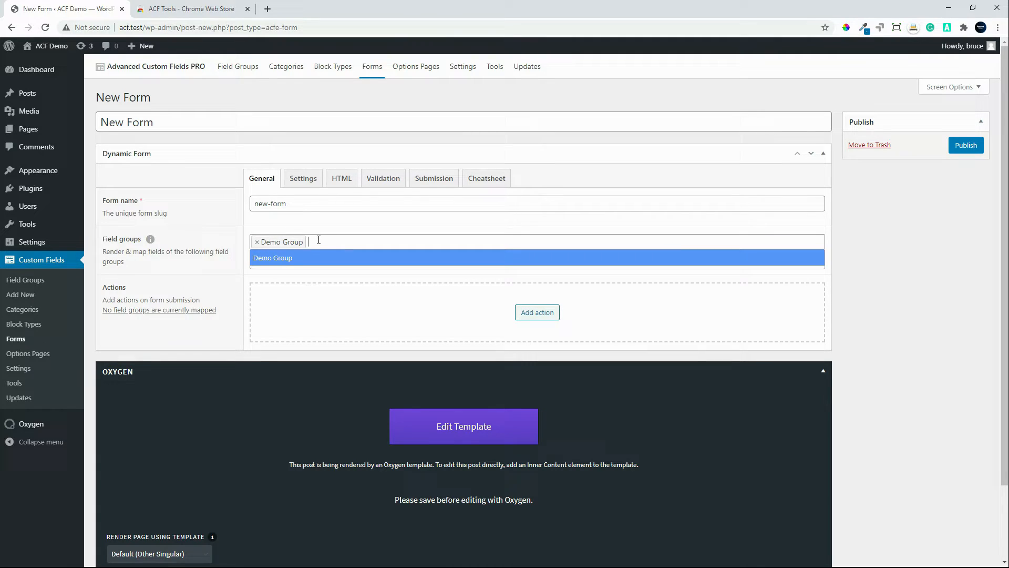
click(346, 231)
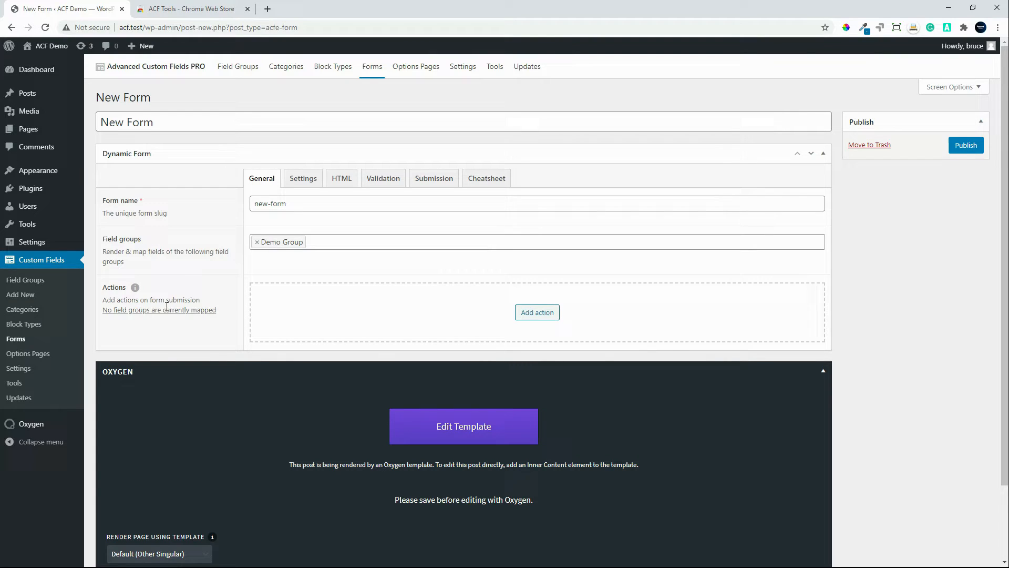
Step: Add a Post action and an Email action to the form
click(537, 314)
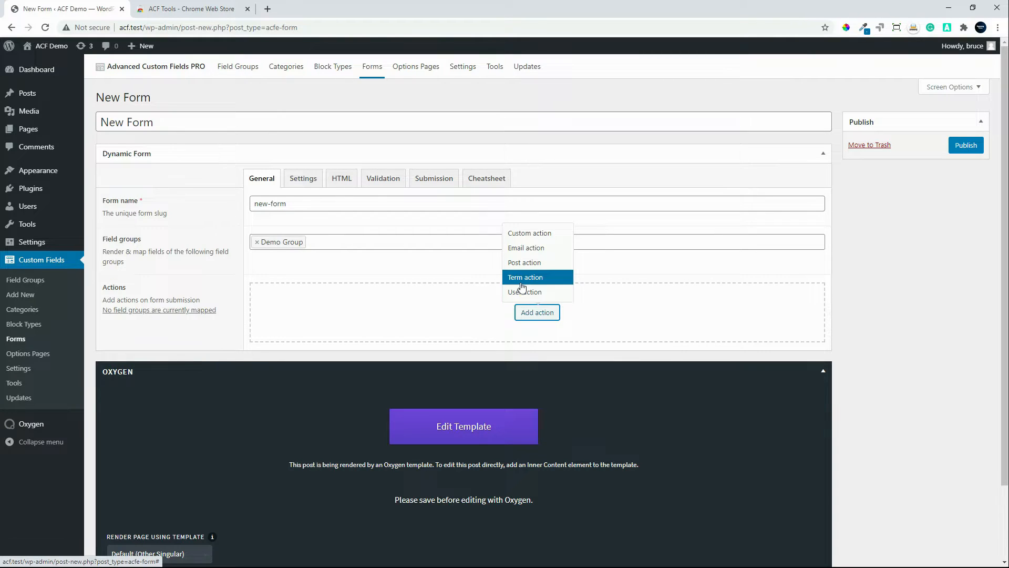
click(525, 265)
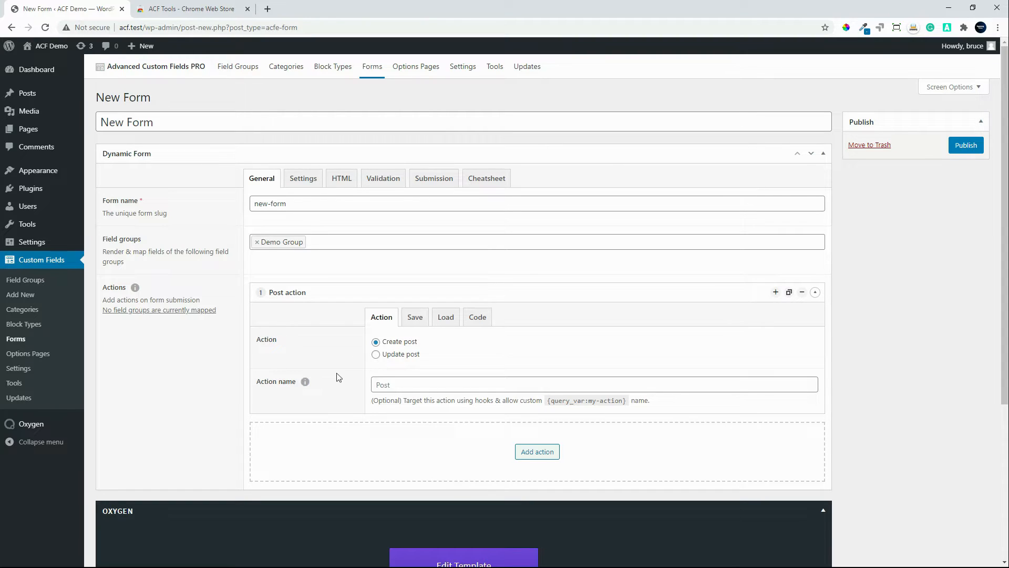
scroll(538, 446, down, 1)
click(541, 432)
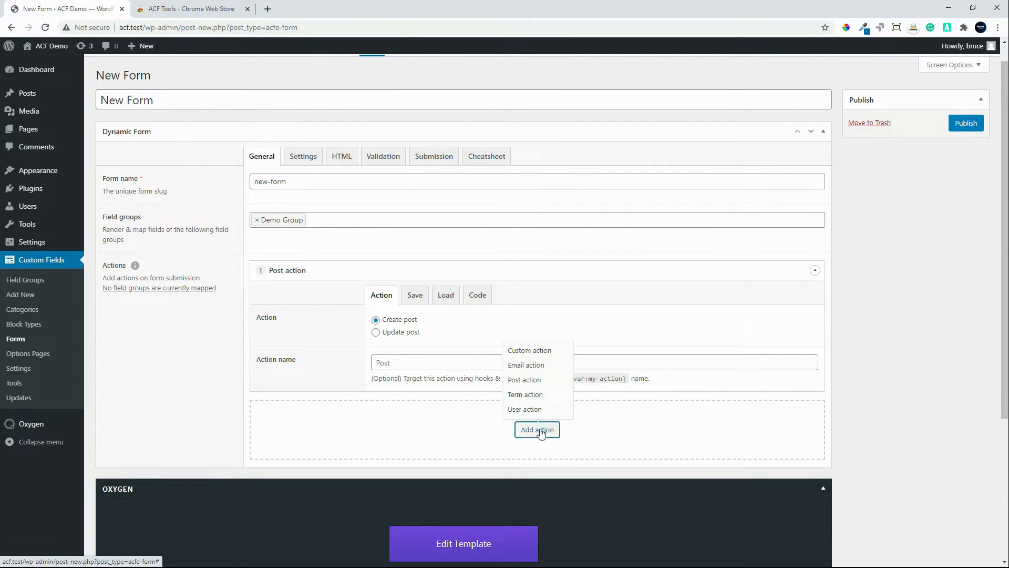
click(532, 365)
Step: Add a Custom action to the form and look through its code examples
scroll(376, 435, down, 3)
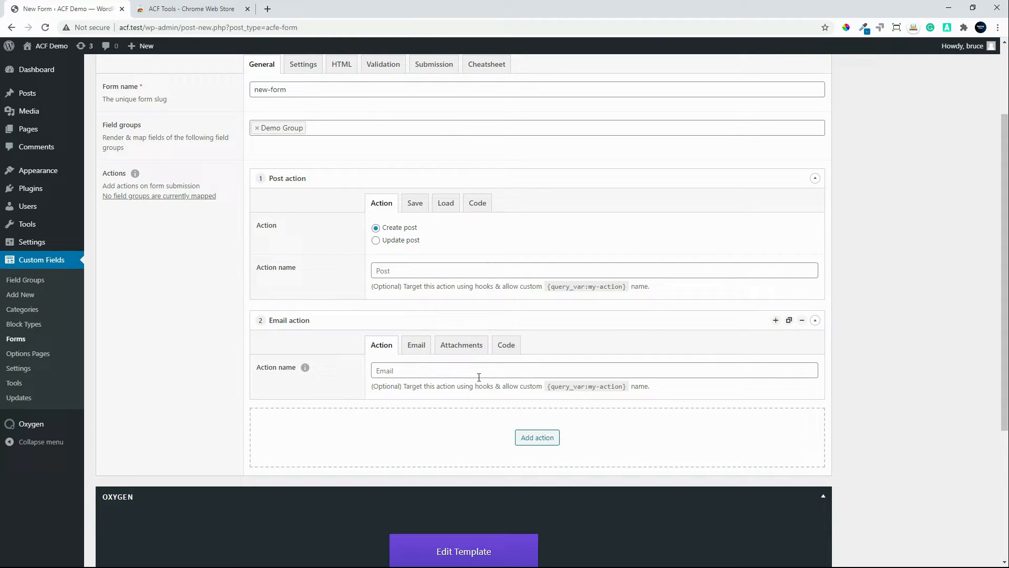
click(537, 437)
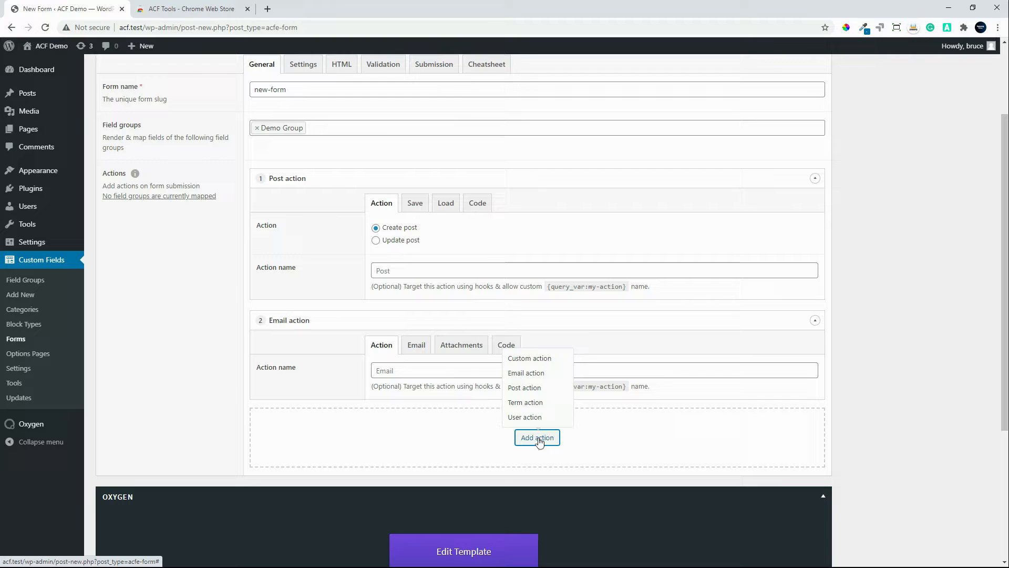
click(529, 359)
scroll(516, 424, down, 2)
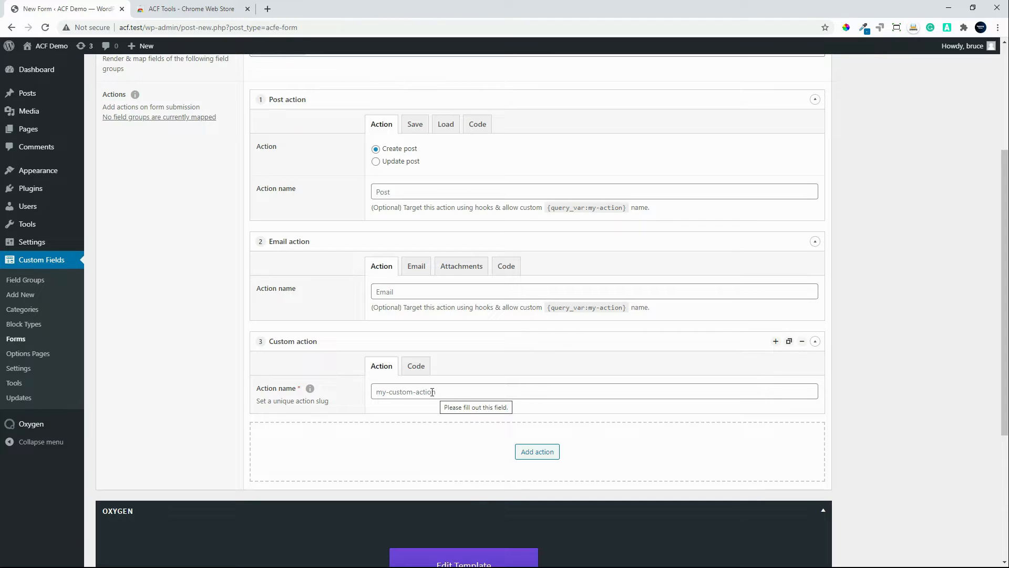
click(415, 366)
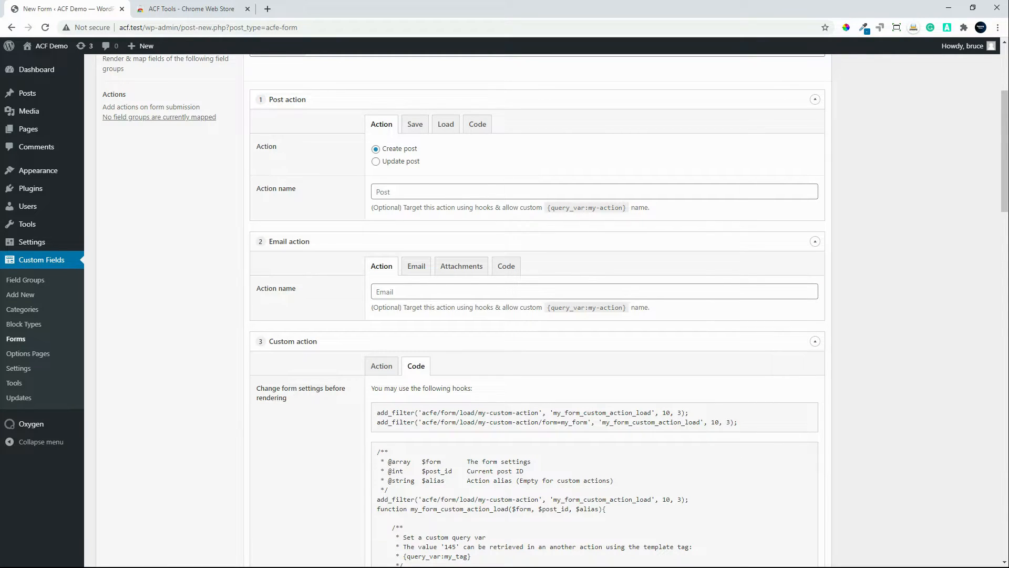
drag(1004, 183, 998, 246)
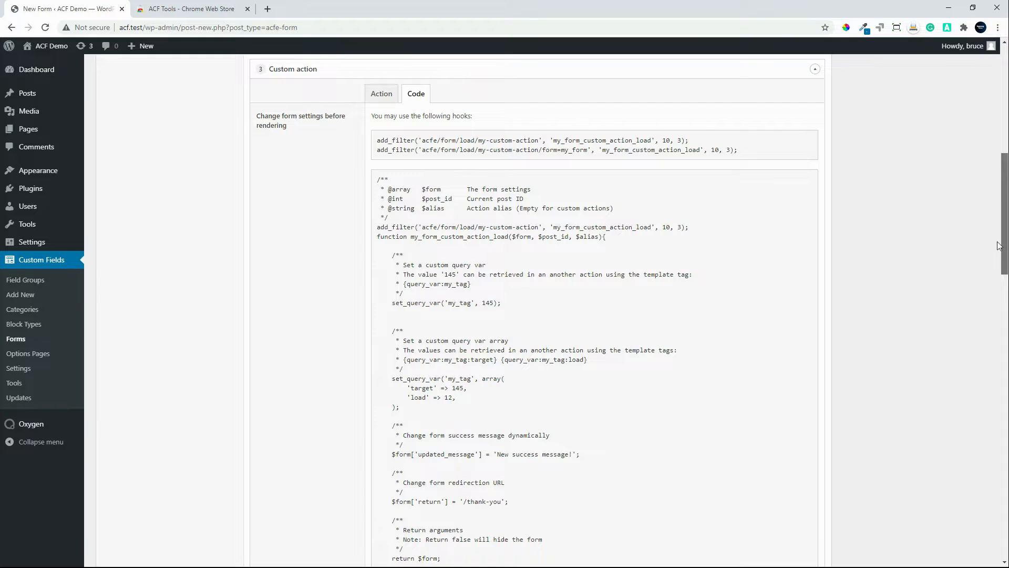
drag(998, 246, 891, 500)
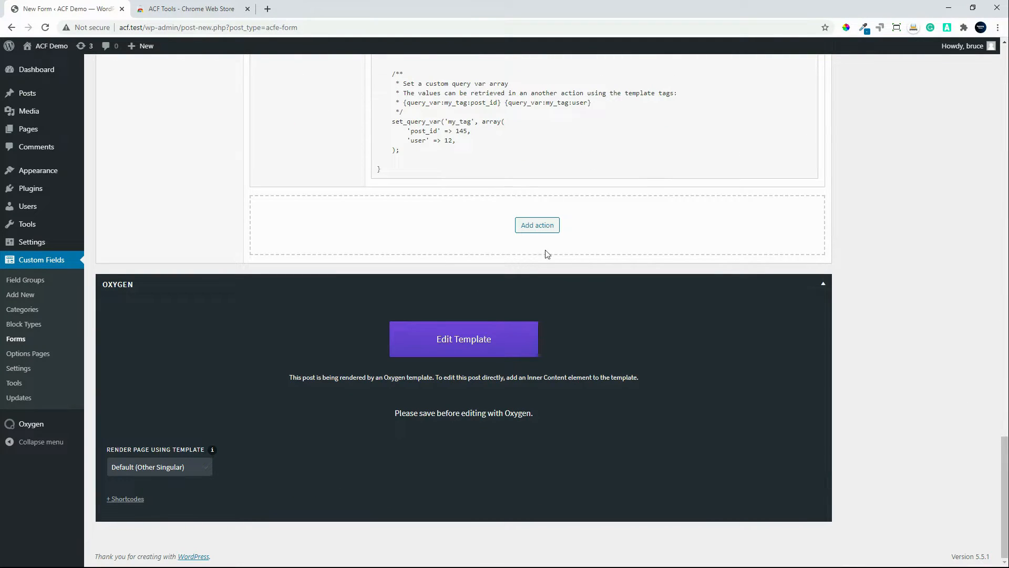
Step: Add a Term action to the form and look through its hook code examples, including values source, term arguments and term save
click(540, 227)
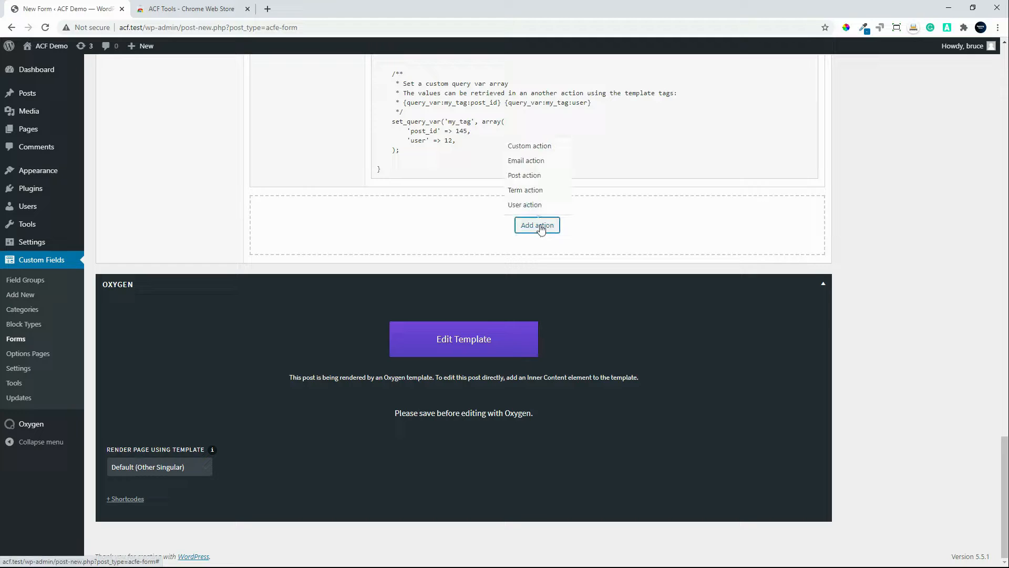
click(525, 190)
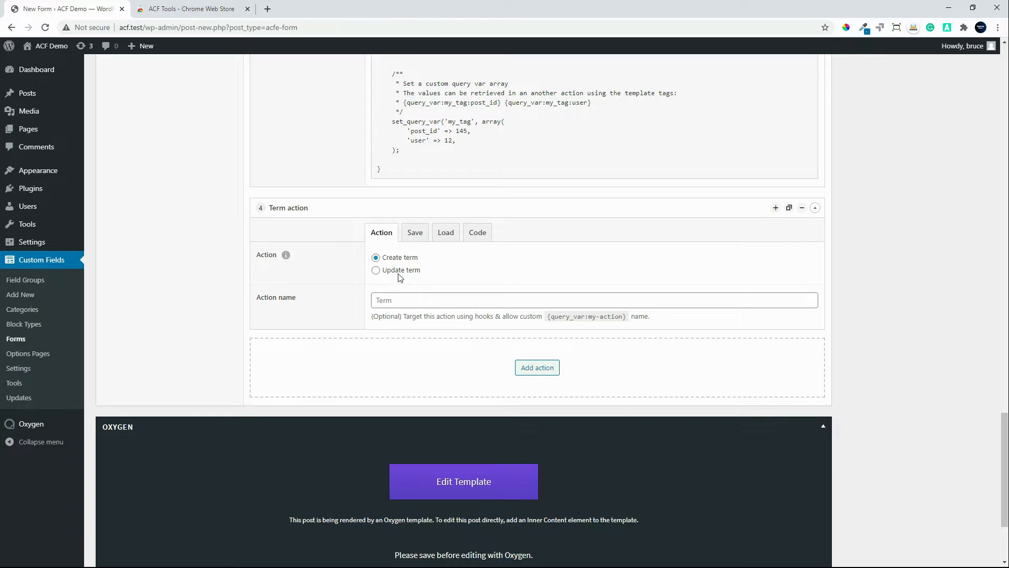
click(477, 233)
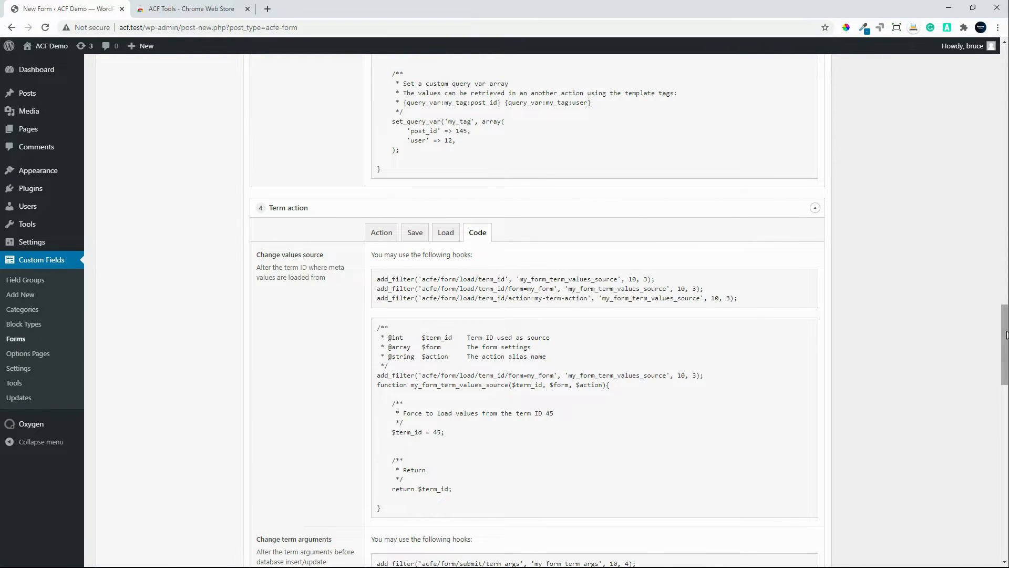
drag(1003, 360, 988, 481)
scroll(987, 480, up, 2)
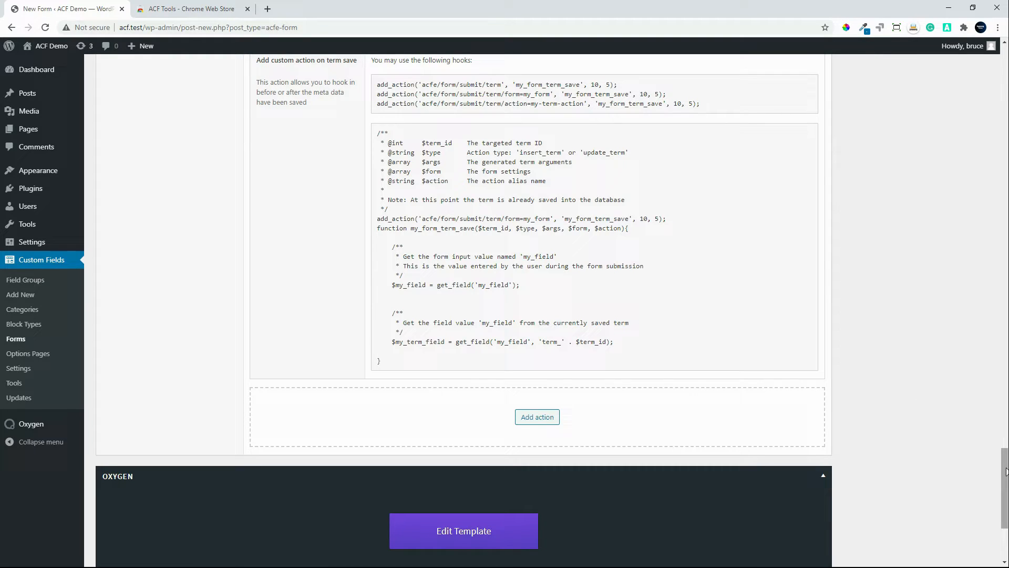
drag(1004, 466, 1004, 460)
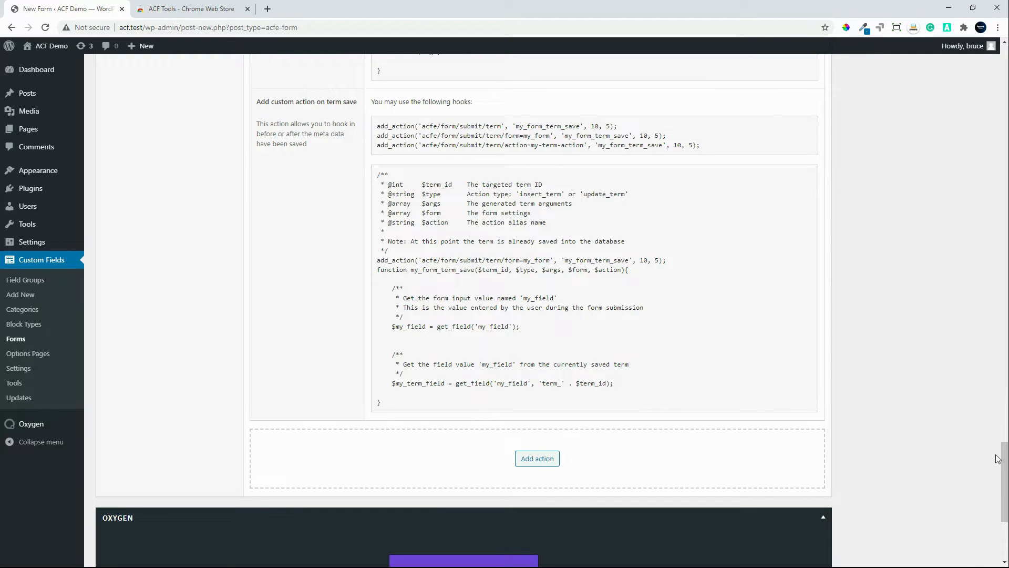
drag(1003, 458, 1004, 371)
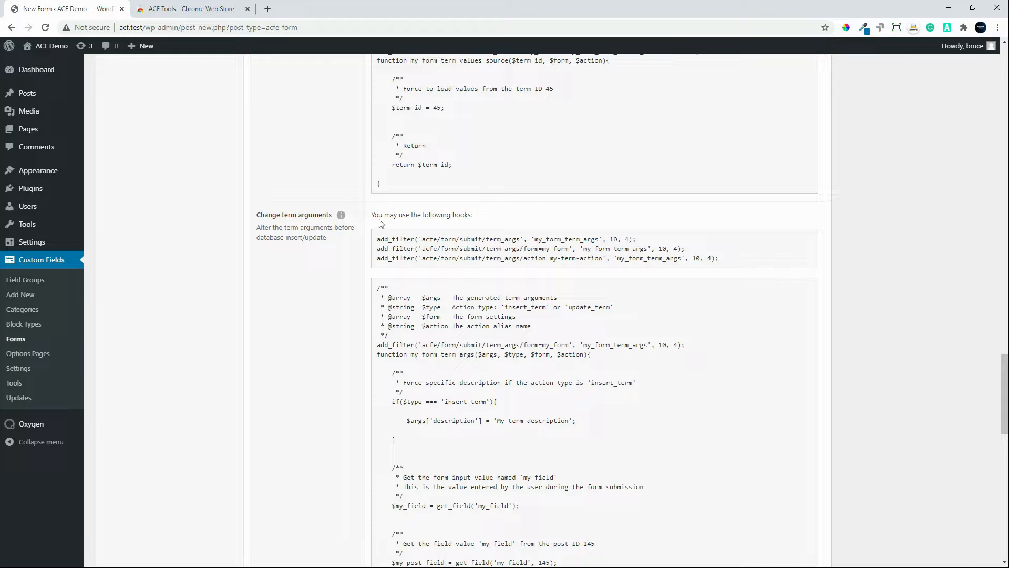
mouse_move(1003, 370)
mouse_down()
mouse_move(1004, 473)
mouse_move(1000, 353)
mouse_up()
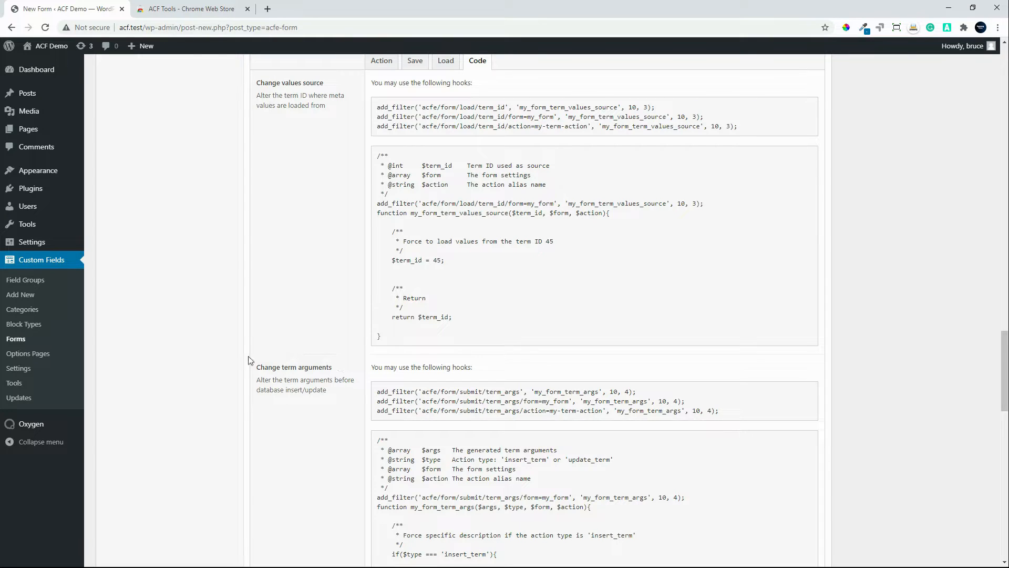
drag(1003, 370, 1004, 474)
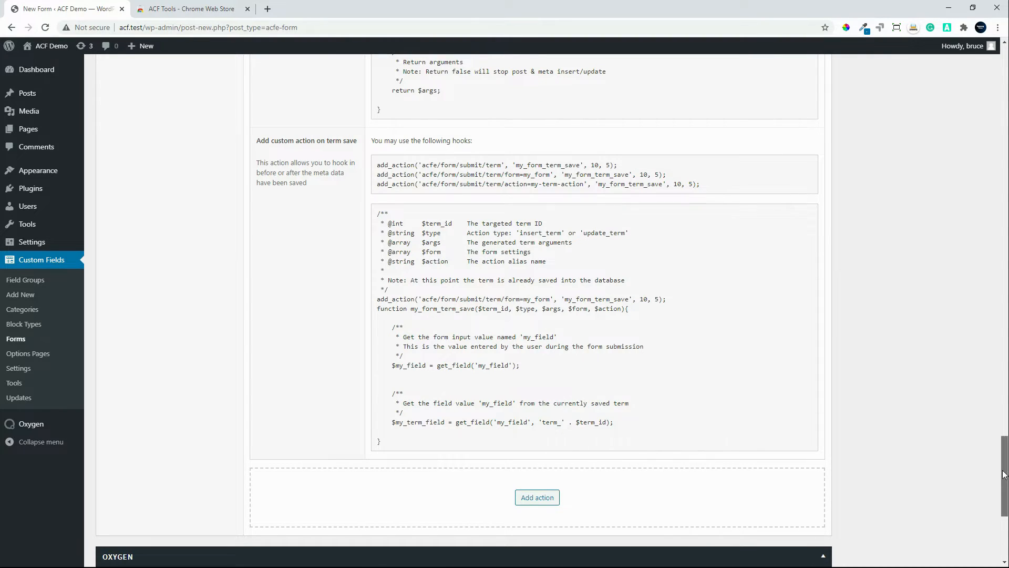
Step: Add a User action to the form and show its code examples
drag(1005, 470, 1005, 510)
click(534, 226)
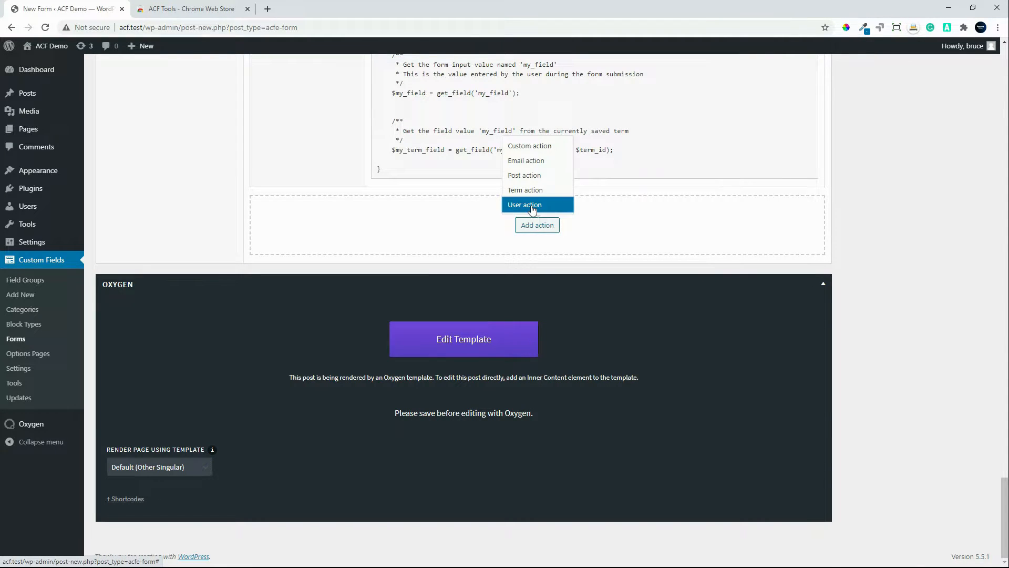
click(530, 205)
click(611, 143)
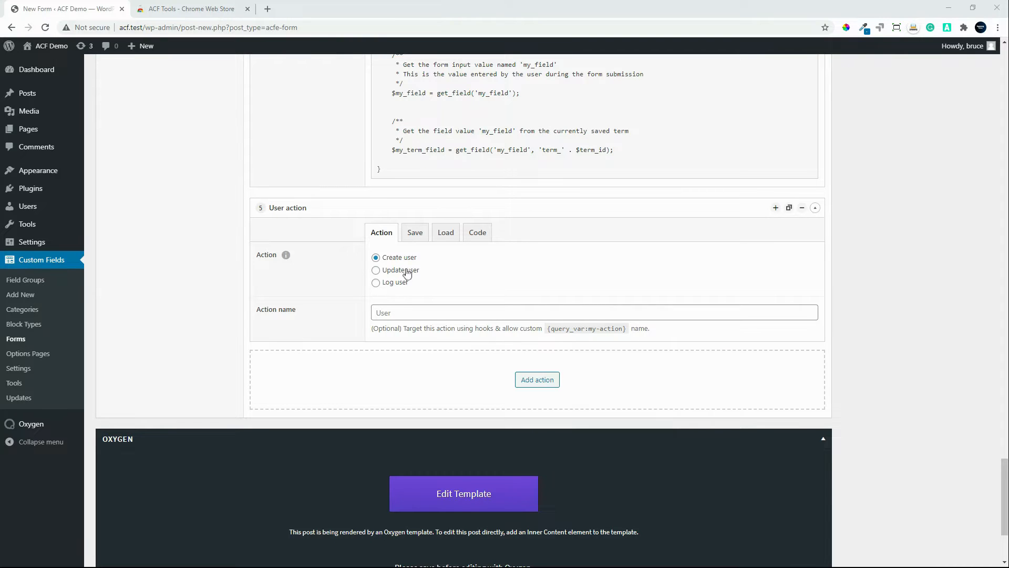
click(476, 232)
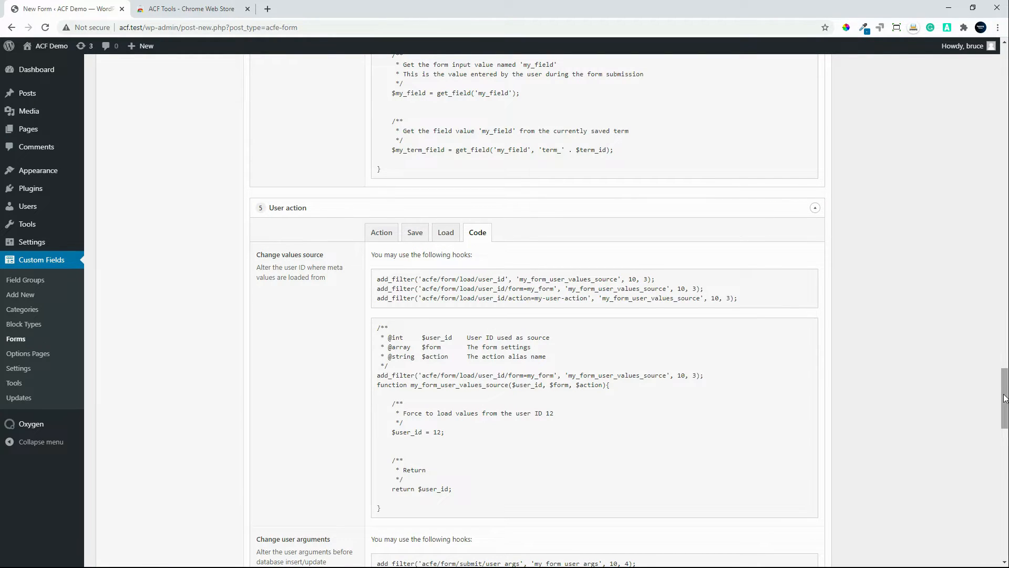
Step: Examine the Post action's general, save and load settings
drag(1002, 394, 1004, 97)
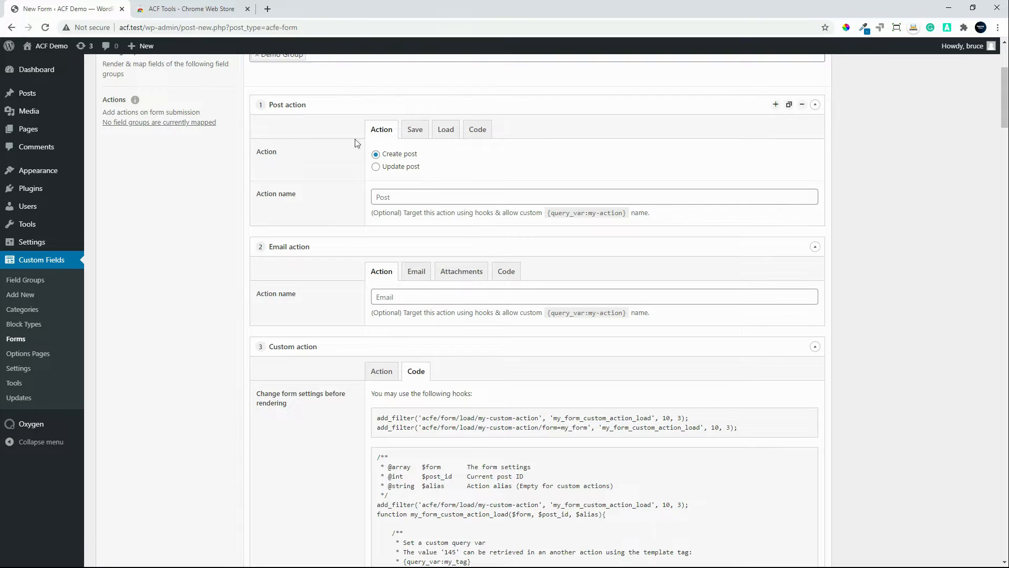
click(450, 133)
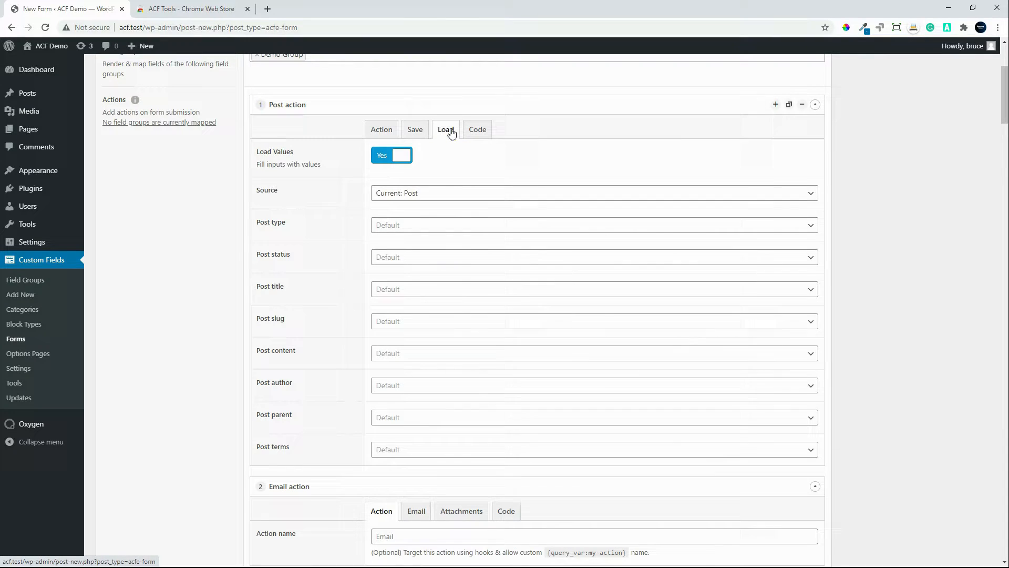
click(416, 133)
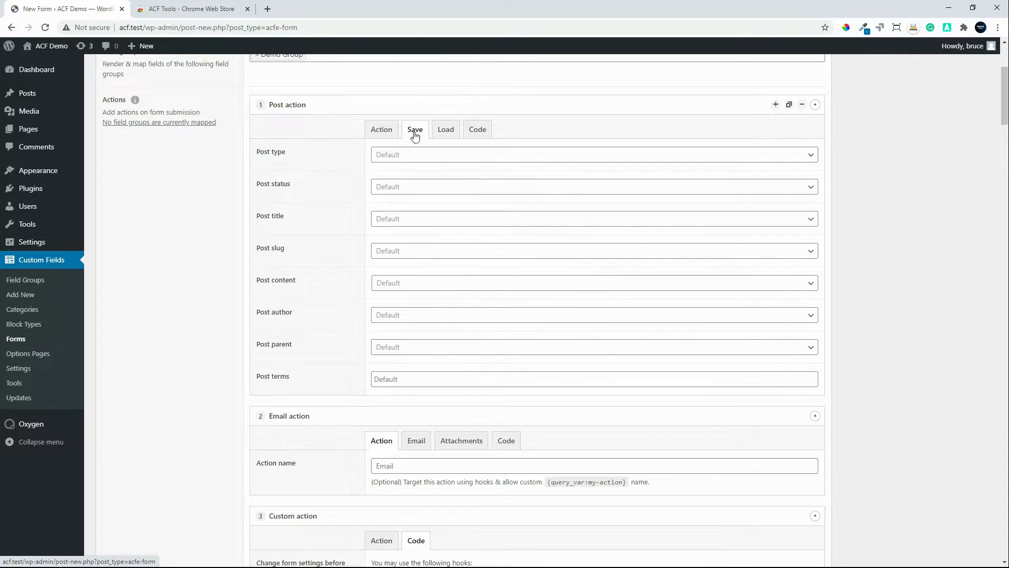
click(378, 134)
scroll(378, 138, up, 1)
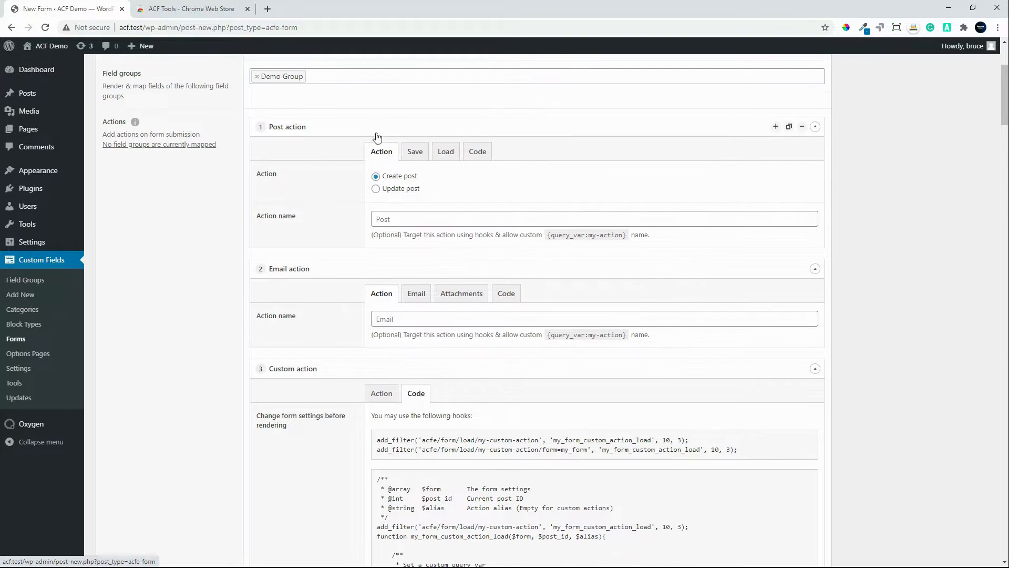
click(446, 154)
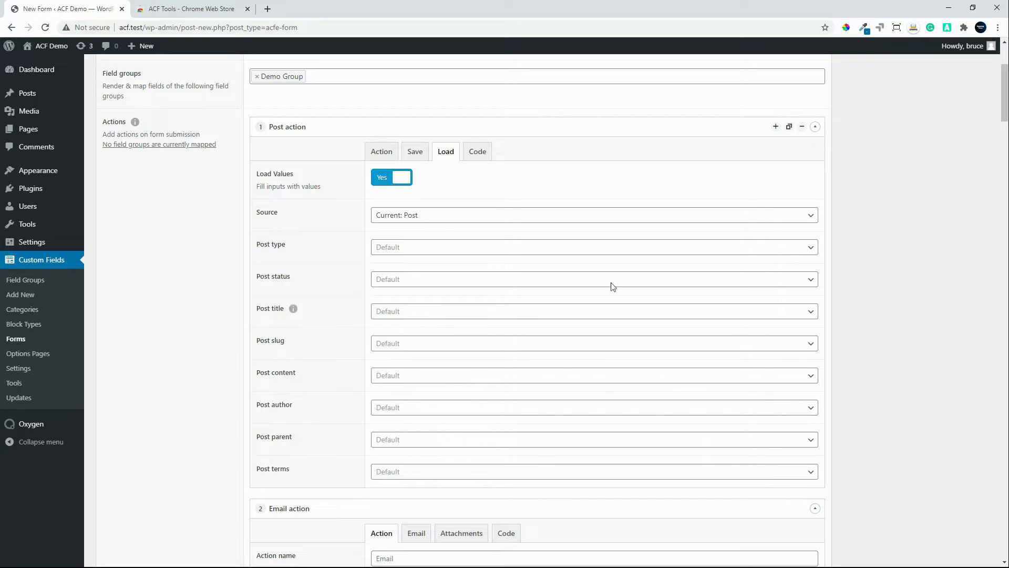
click(416, 158)
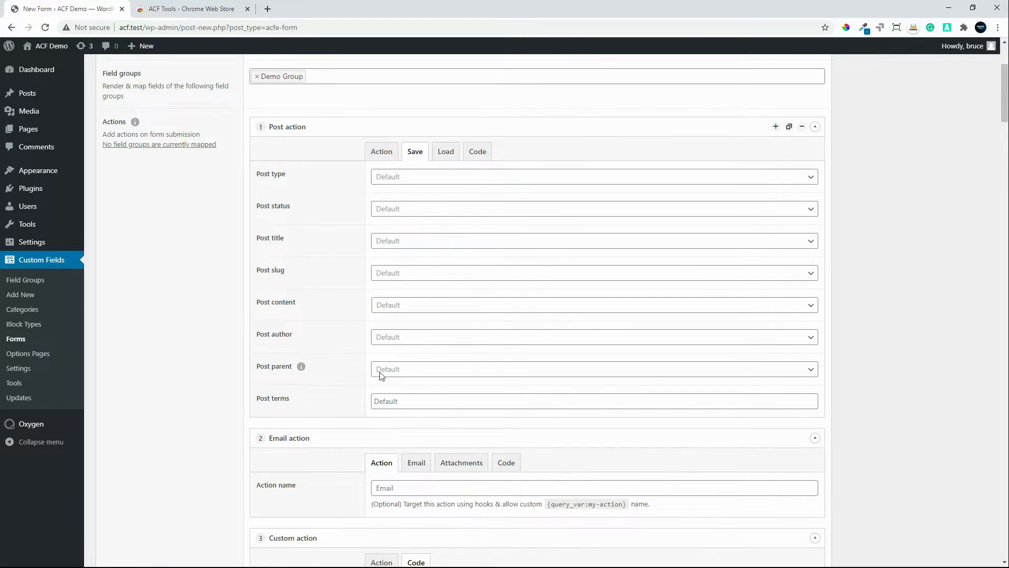
click(379, 155)
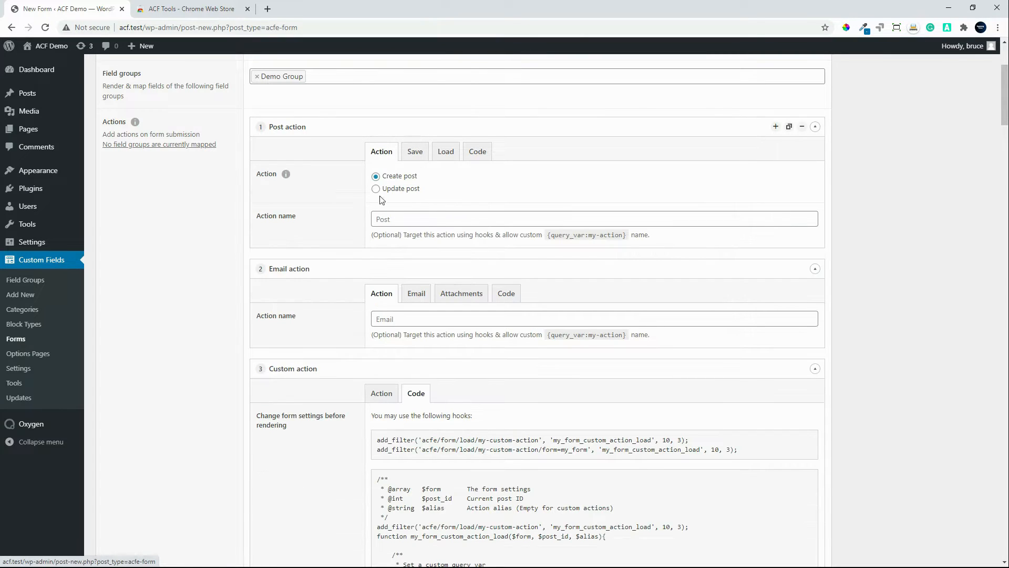
click(446, 152)
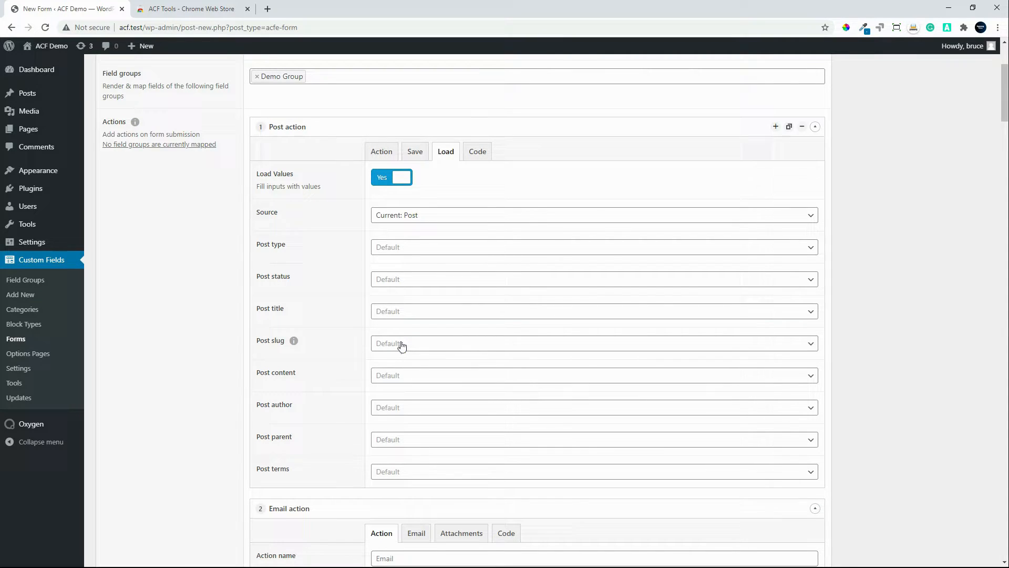
Step: Examine the template tags offered for the Post title in the Post action's save settings, then return to its load settings
click(413, 153)
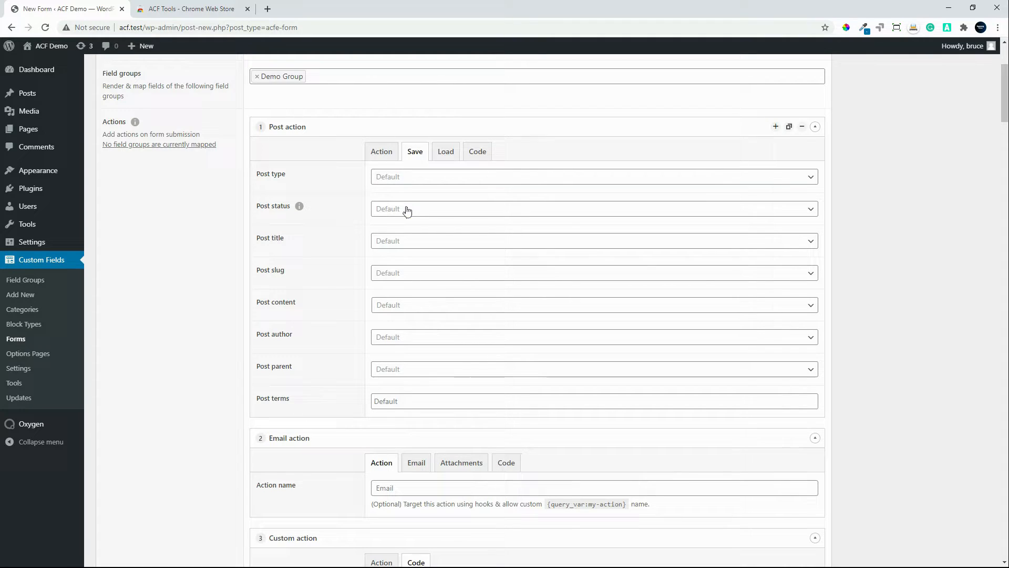
click(457, 241)
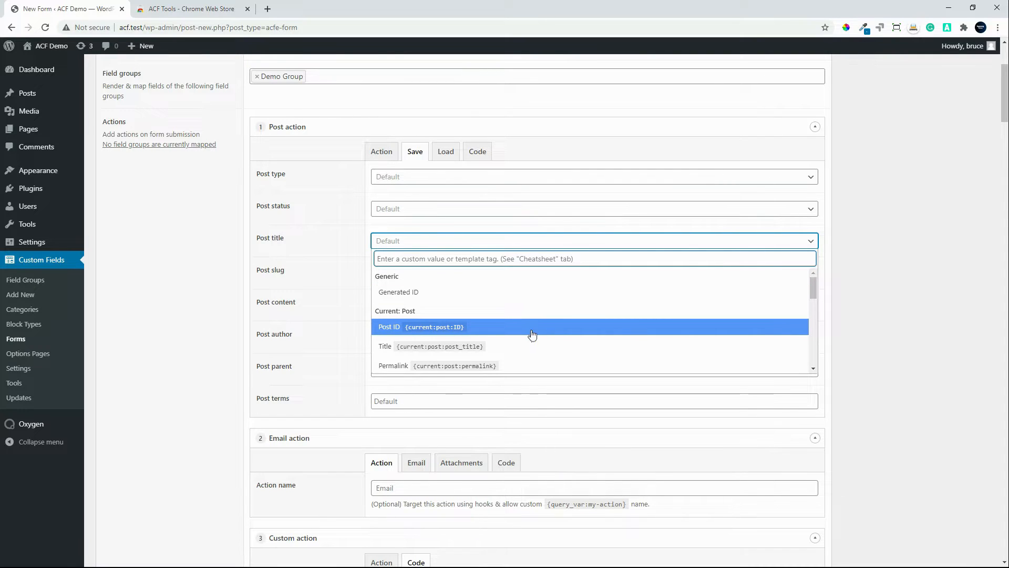
scroll(532, 331, down, 3)
scroll(532, 326, down, 3)
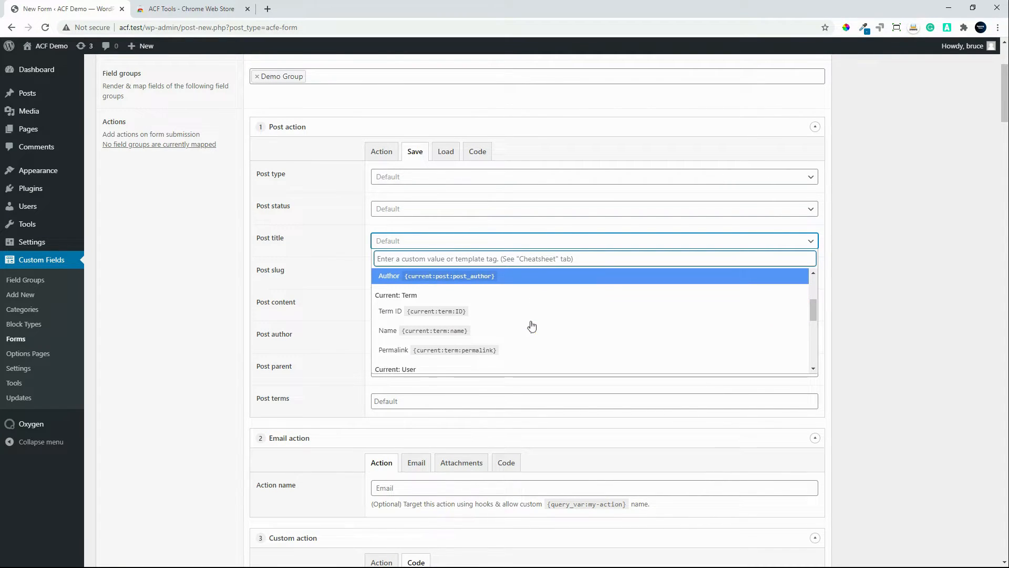
scroll(531, 341, down, 4)
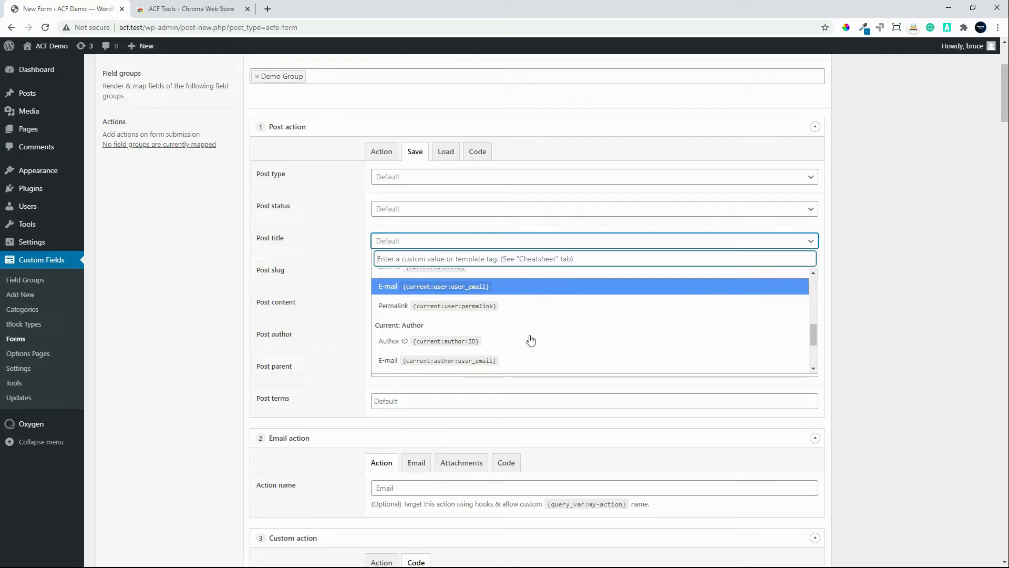
scroll(531, 341, down, 1)
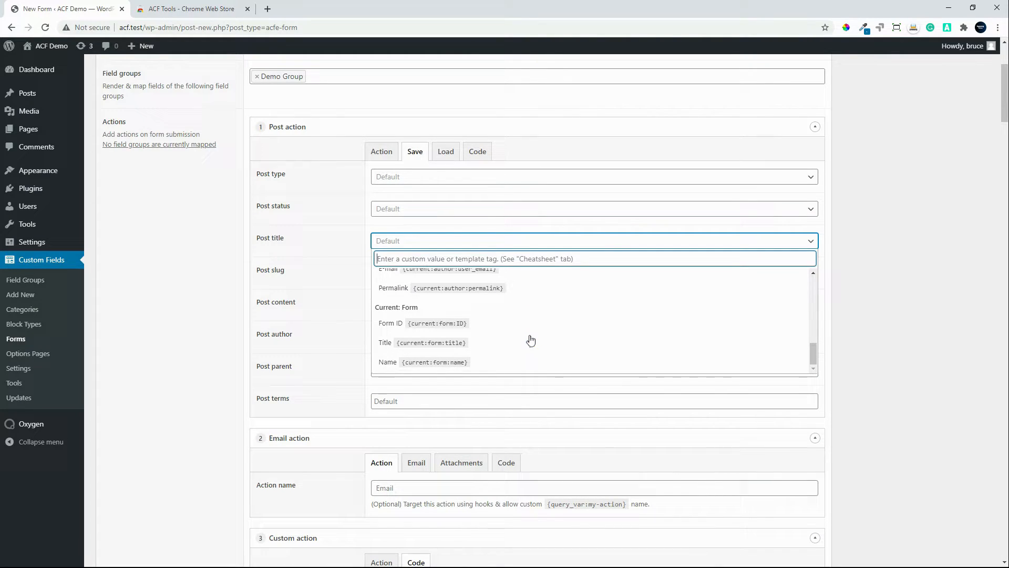
scroll(530, 340, up, 3)
scroll(530, 340, up, 3)
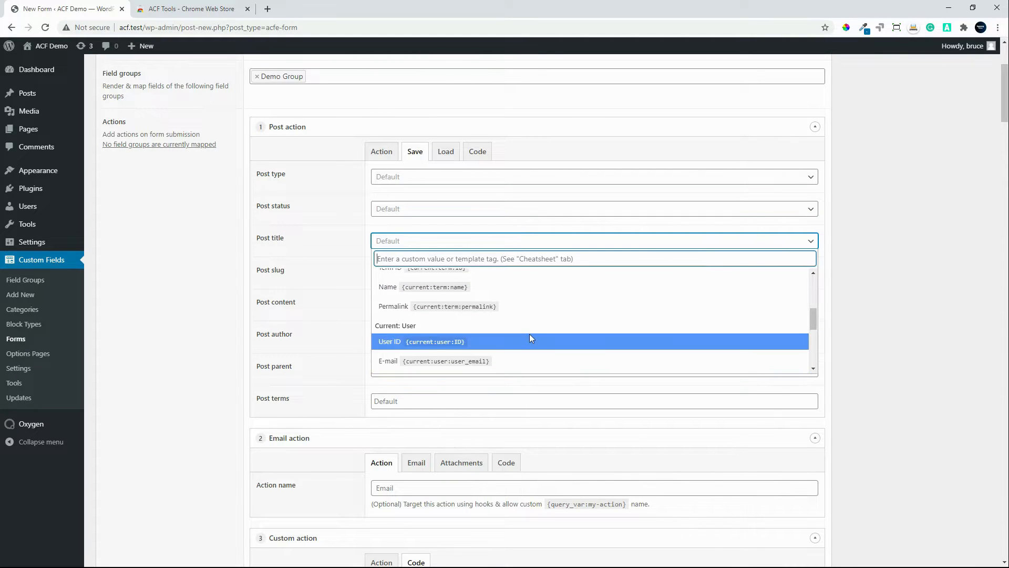
scroll(529, 335, up, 4)
scroll(526, 339, up, 3)
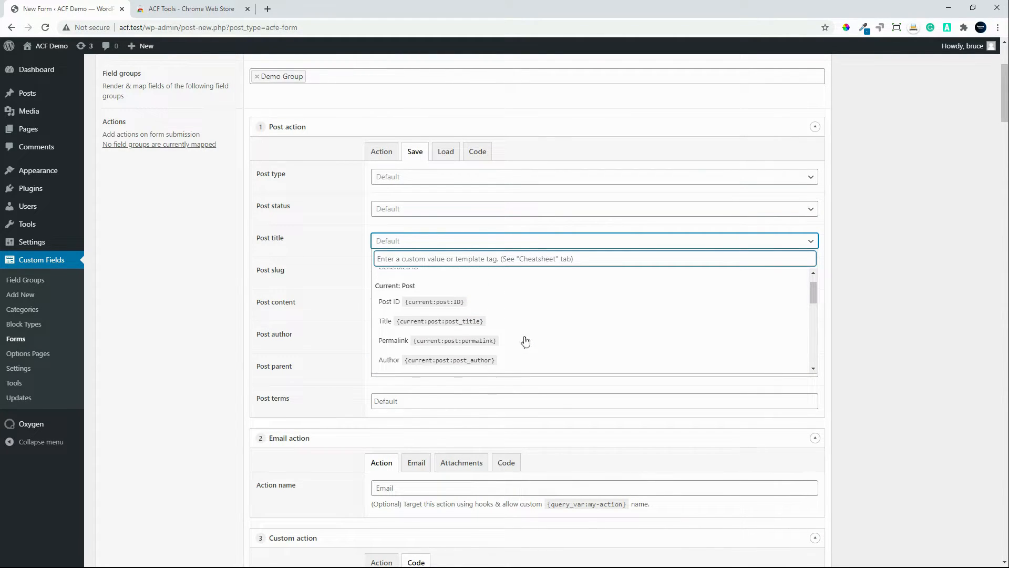
click(446, 152)
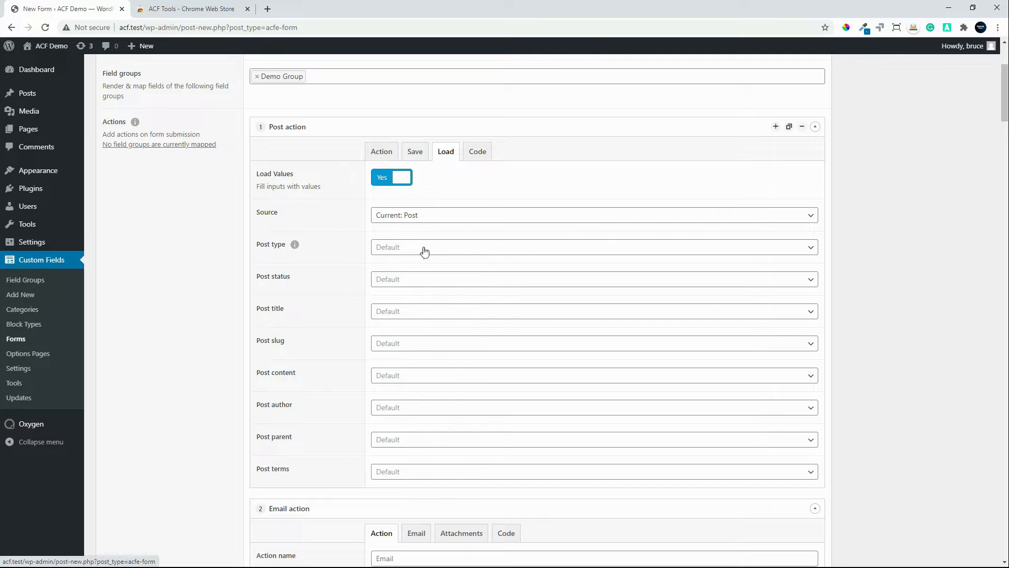
Step: Try to publish the form and name the Custom action "test"
scroll(468, 259, up, 2)
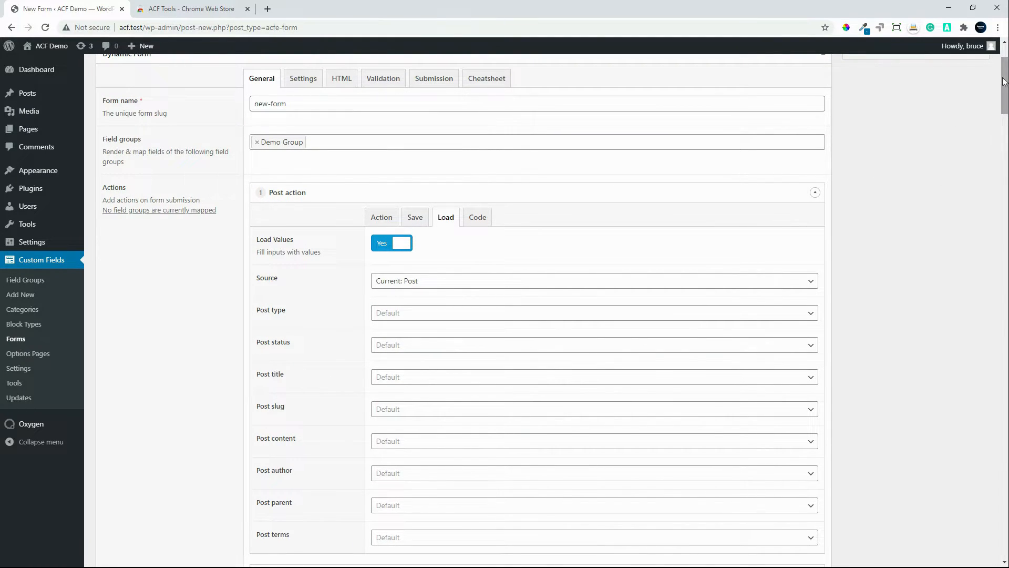
scroll(946, 147, up, 2)
click(966, 151)
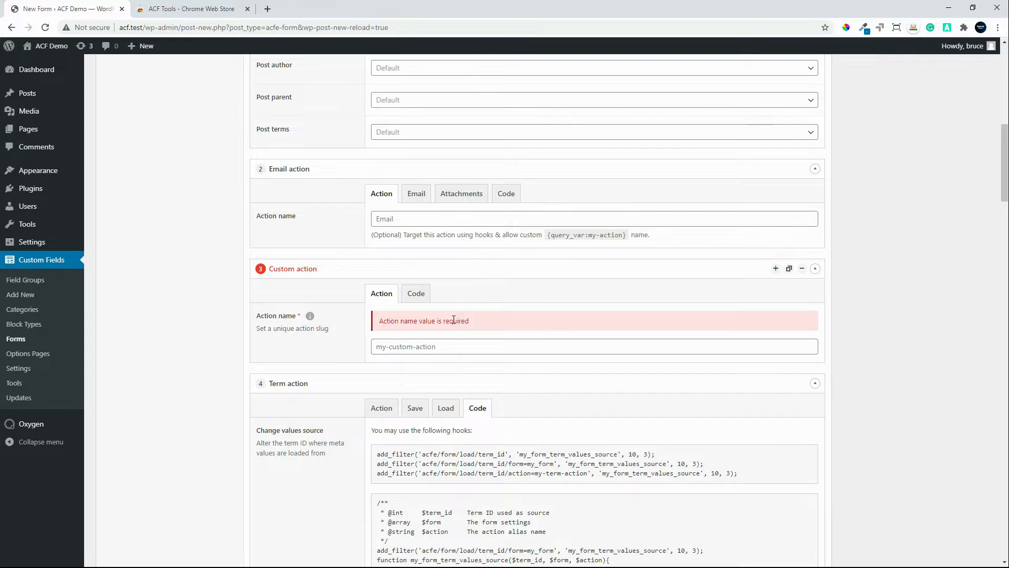
click(462, 342)
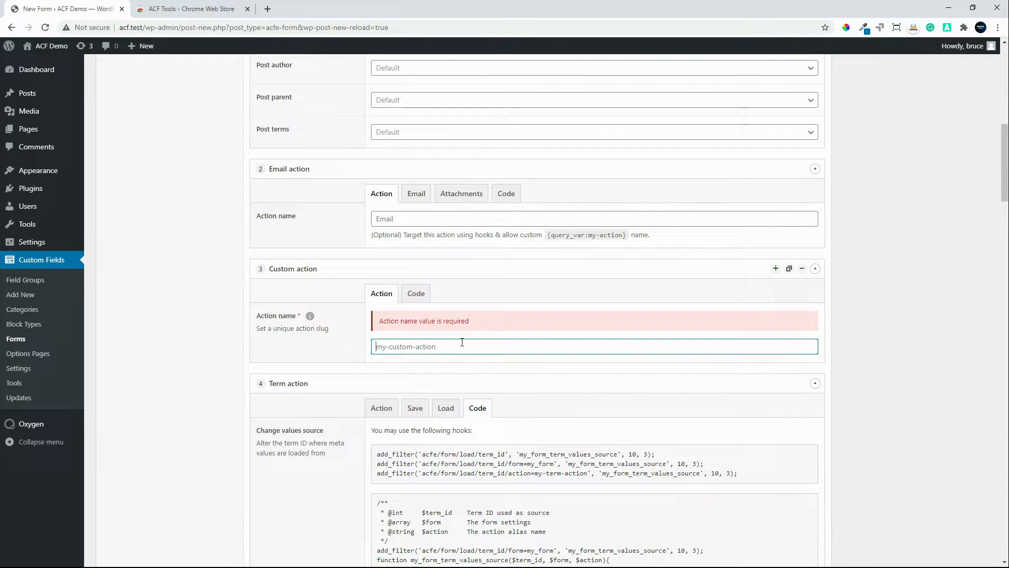
text(test)
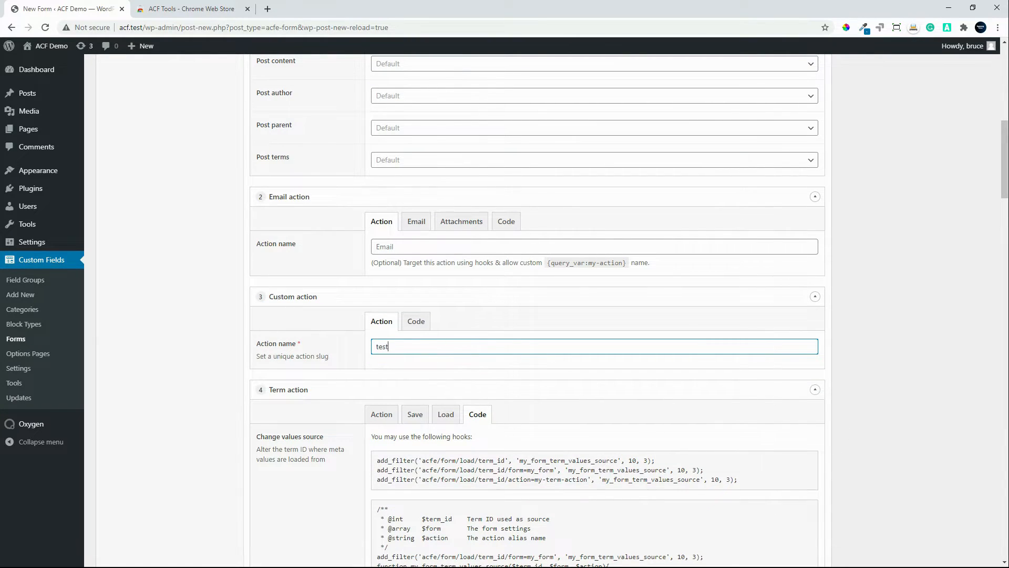
Step: Set the User action's name to "test"
drag(1003, 122, 941, 327)
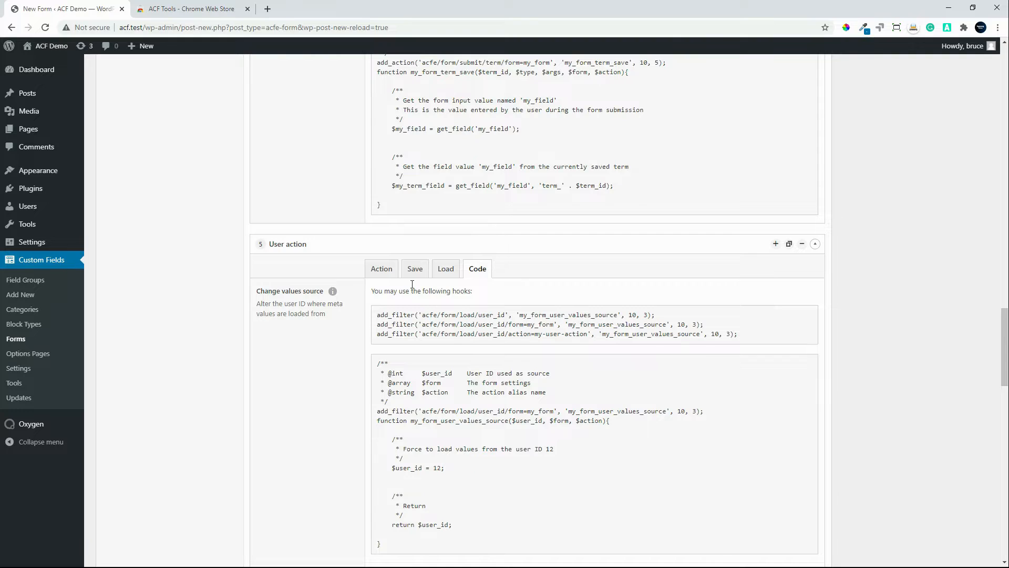
click(392, 270)
click(394, 351)
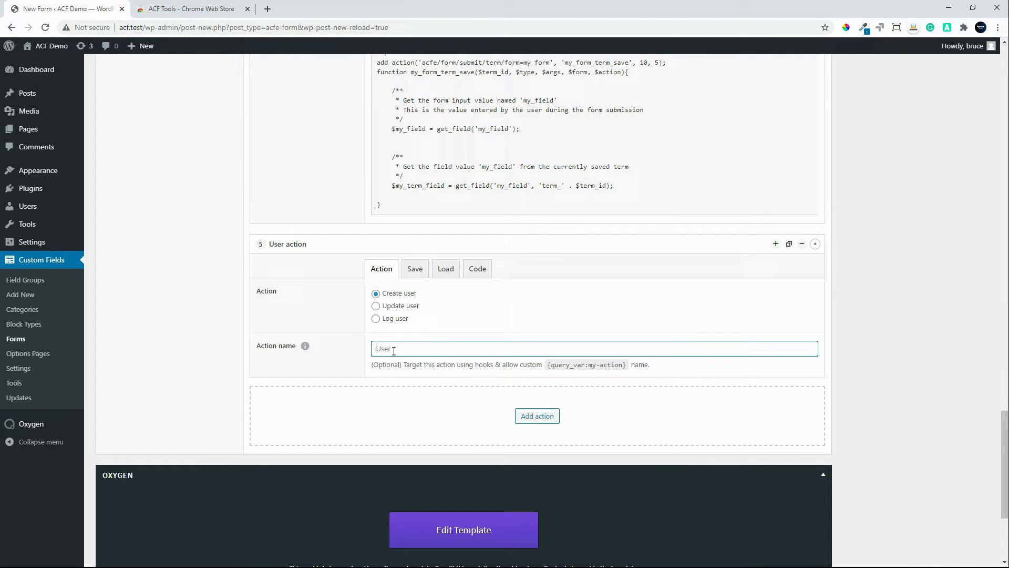
text(test)
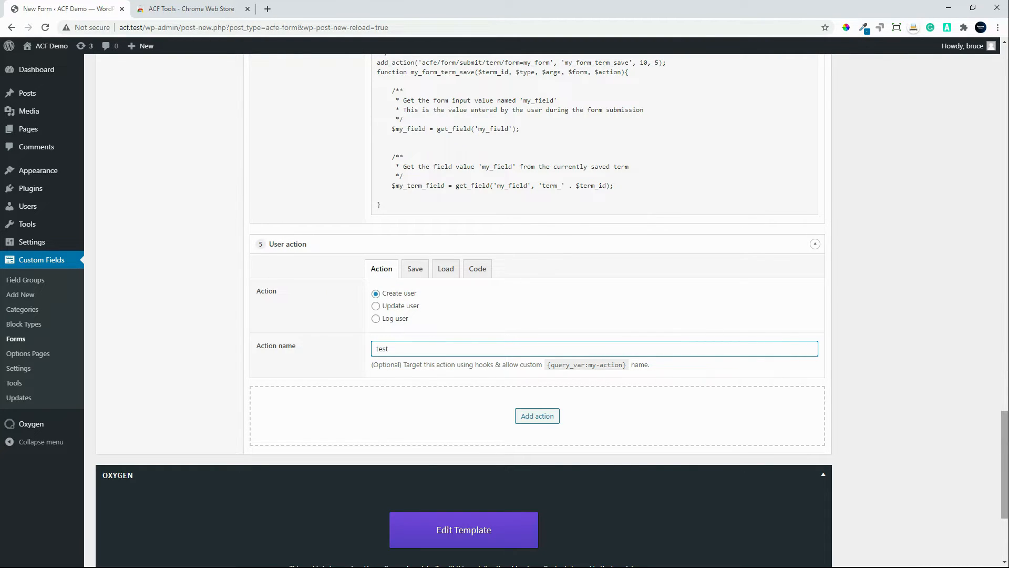
Step: Set the Term action's name to "test"
drag(1004, 453, 1001, 252)
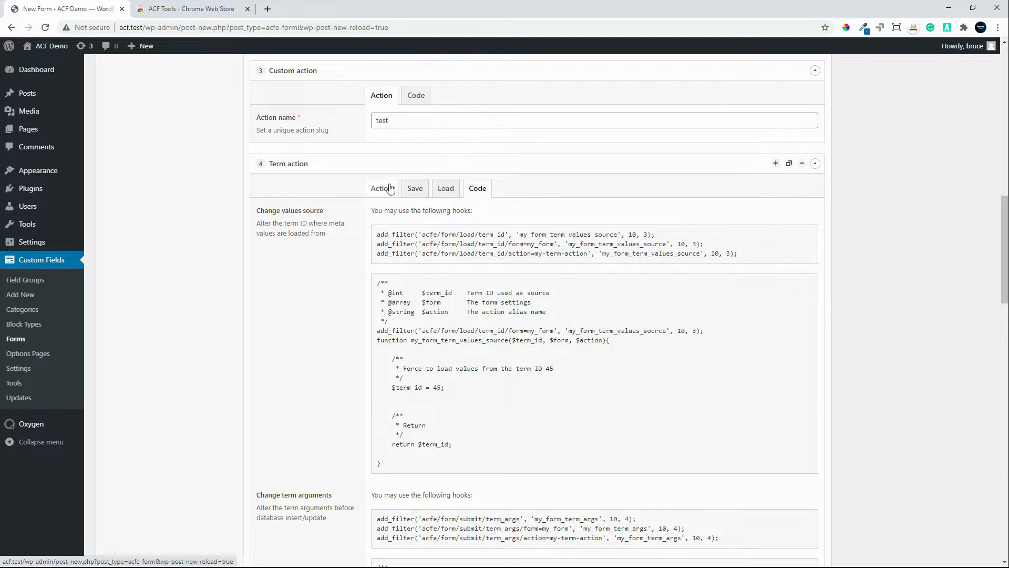
click(389, 190)
click(409, 252)
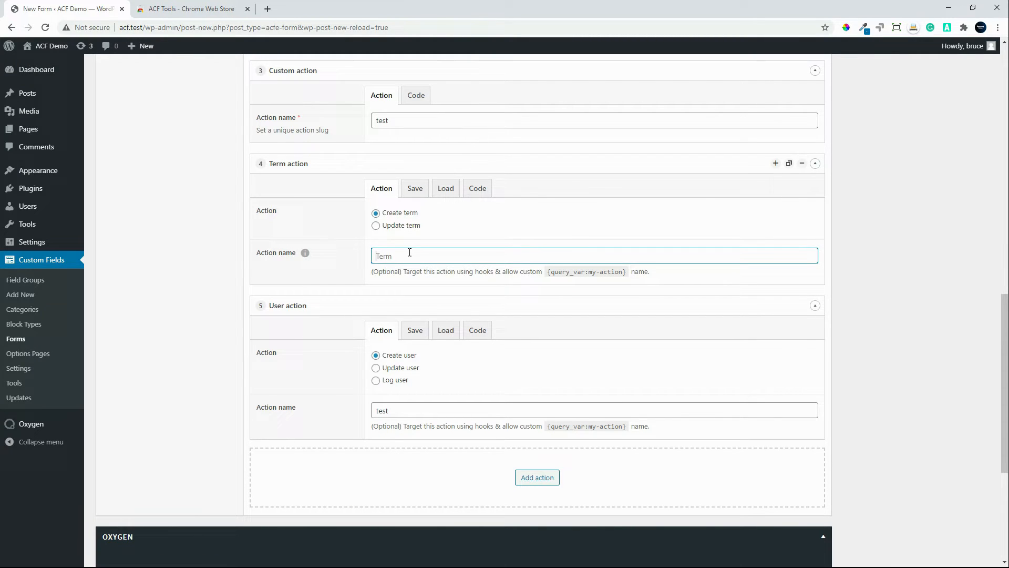
text(test)
Step: Name the Post action "test" and publish the form
drag(1004, 402, 1004, 155)
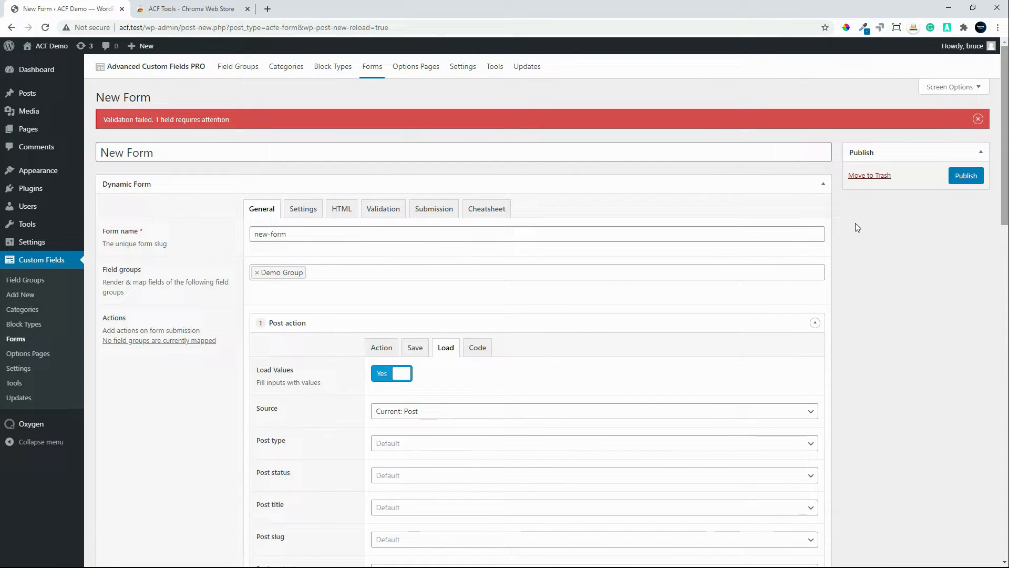
click(379, 352)
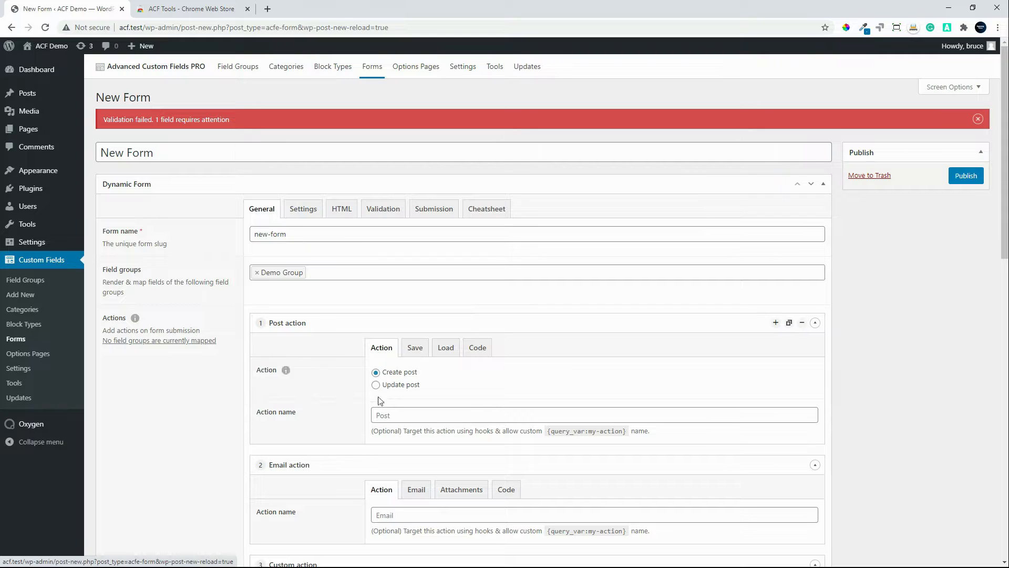
click(381, 415)
text(test)
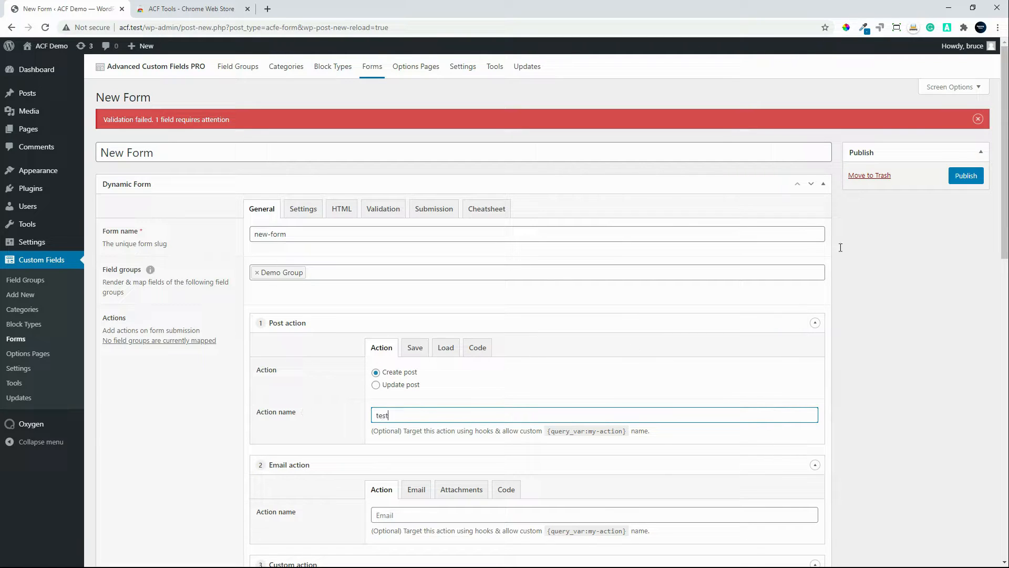
click(972, 176)
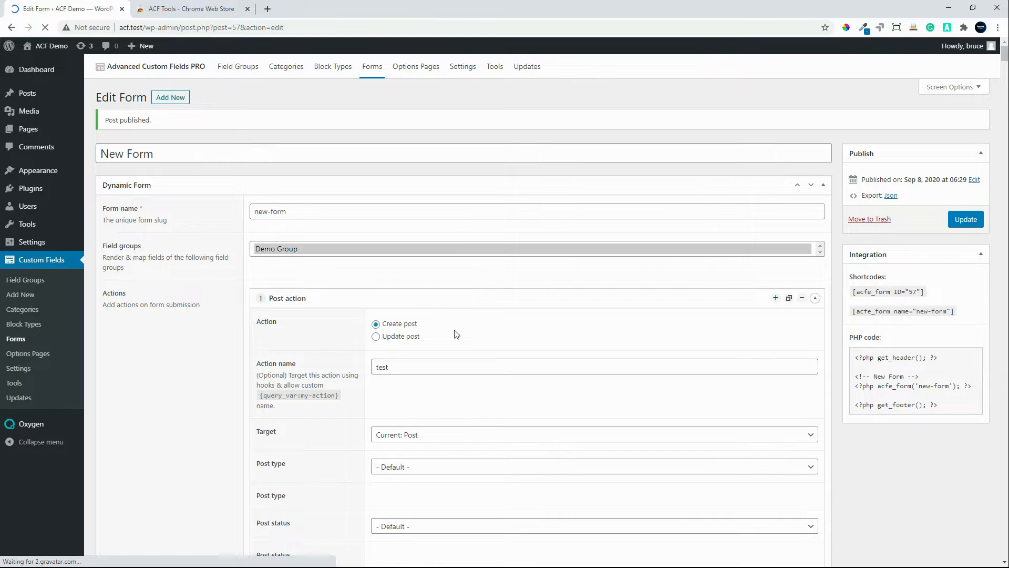
Step: Select all the Demo Group's ACF fields for saving to the post in the Post action's save settings
scroll(458, 326, down, 1)
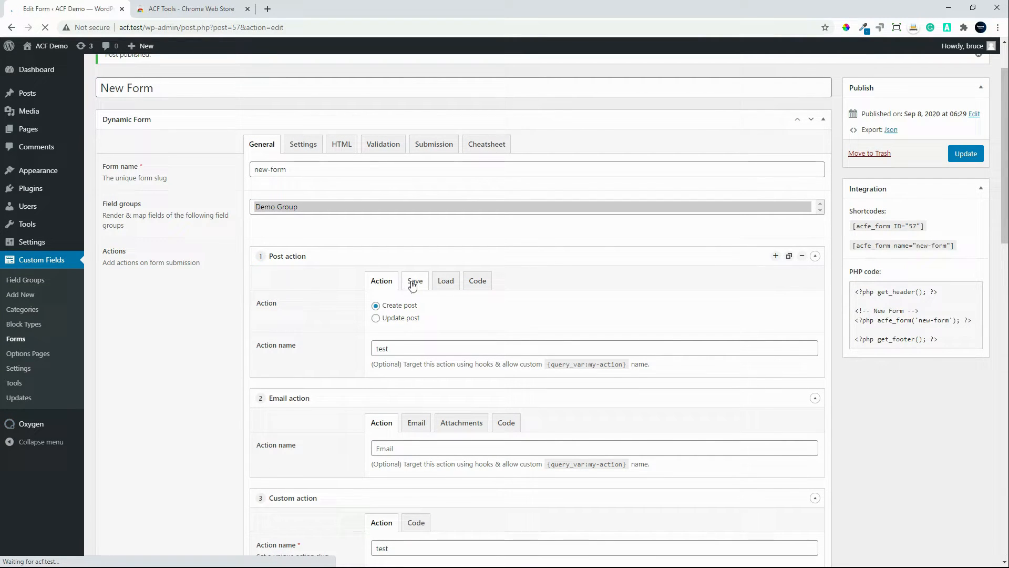
click(446, 281)
click(415, 281)
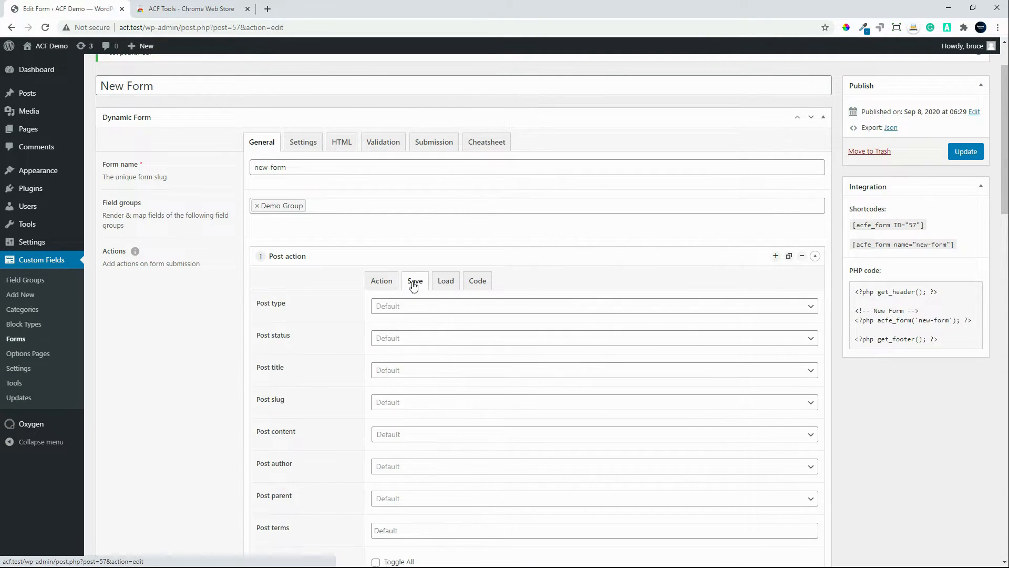
scroll(452, 385, down, 2)
scroll(452, 385, down, 2)
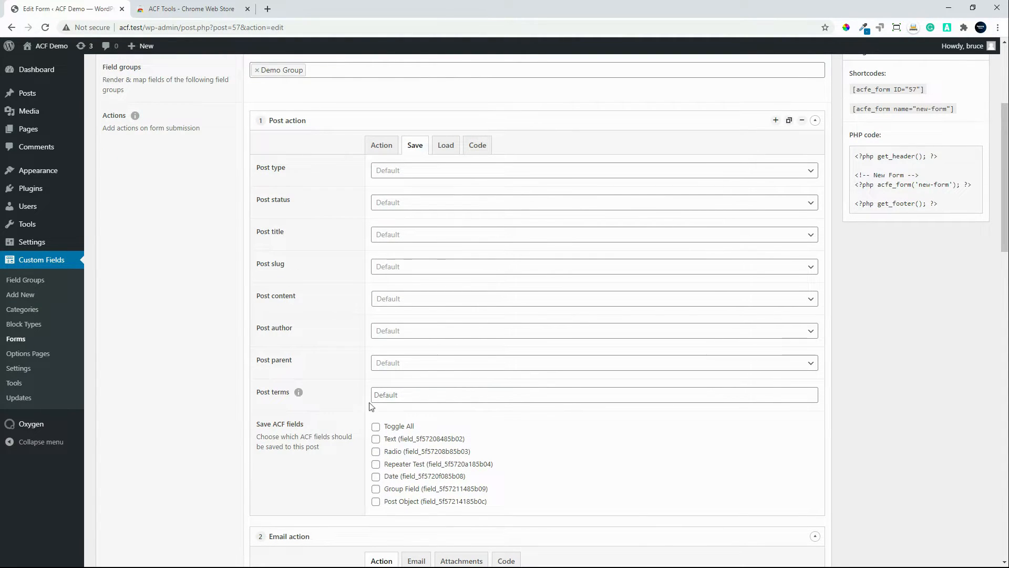
click(375, 427)
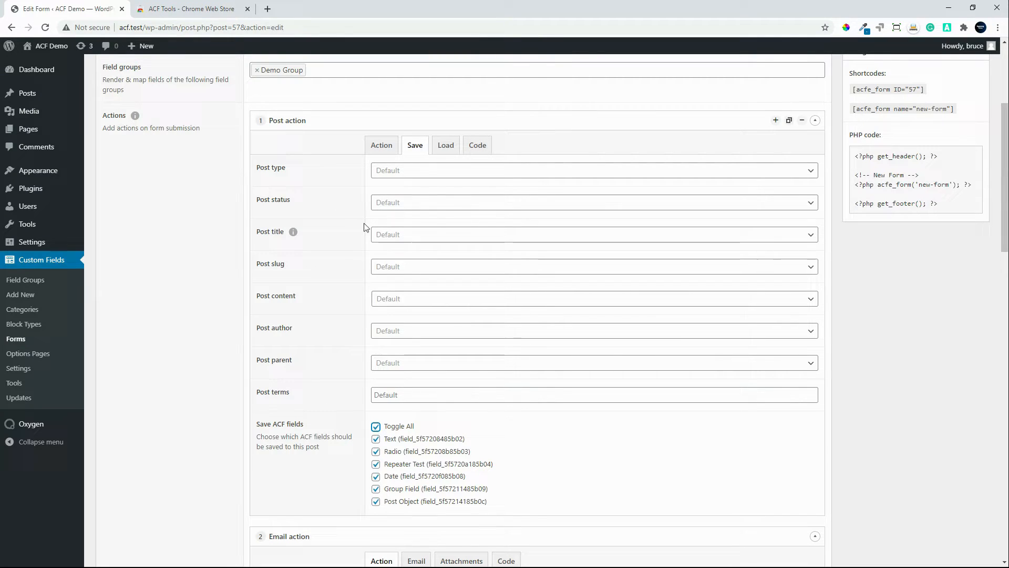
Step: Examine the Demo Group fields offered as Post title values in the Post action, leaving the title at its default
click(408, 236)
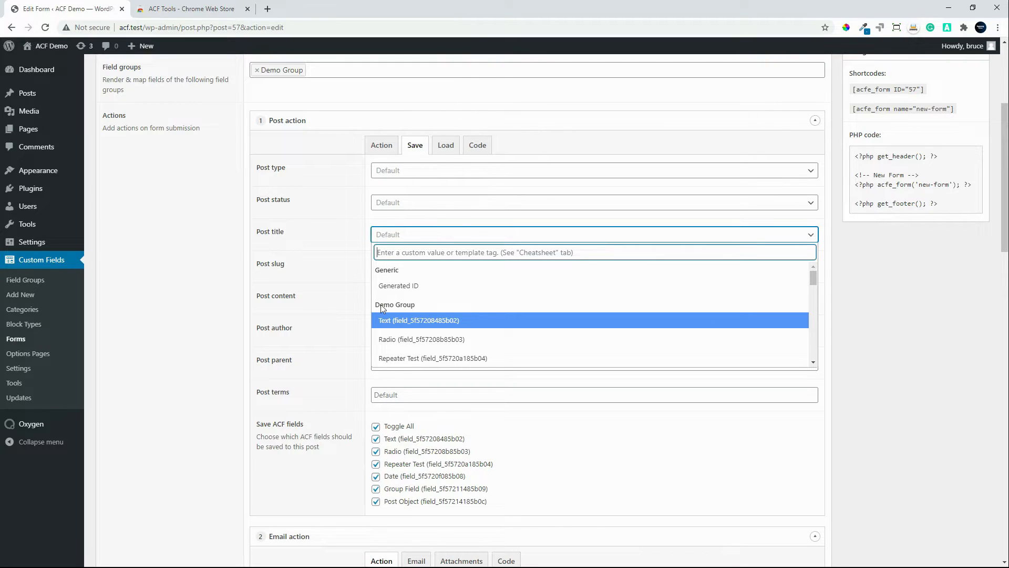
scroll(424, 333, down, 1)
scroll(424, 333, down, 4)
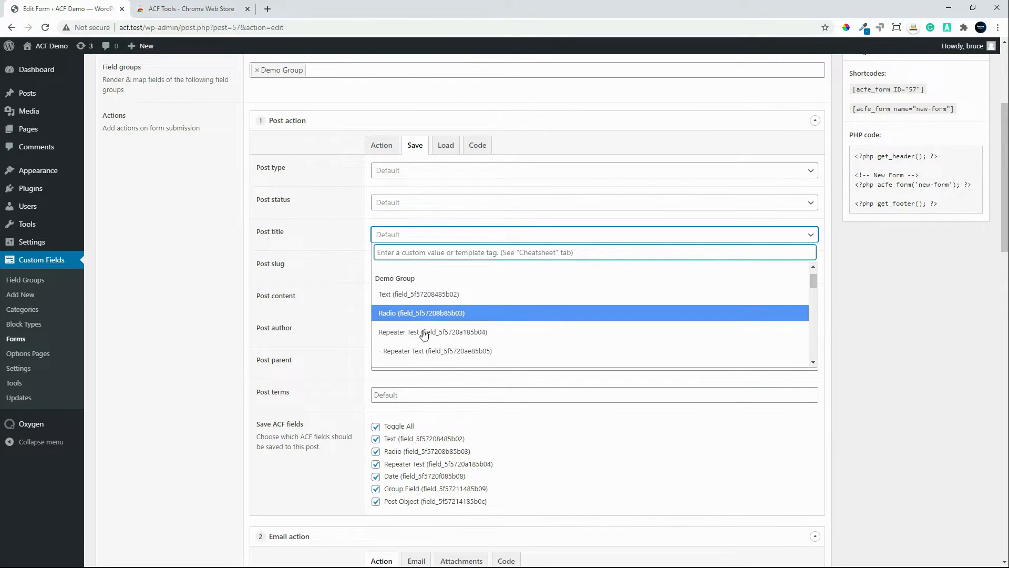
scroll(423, 330, down, 1)
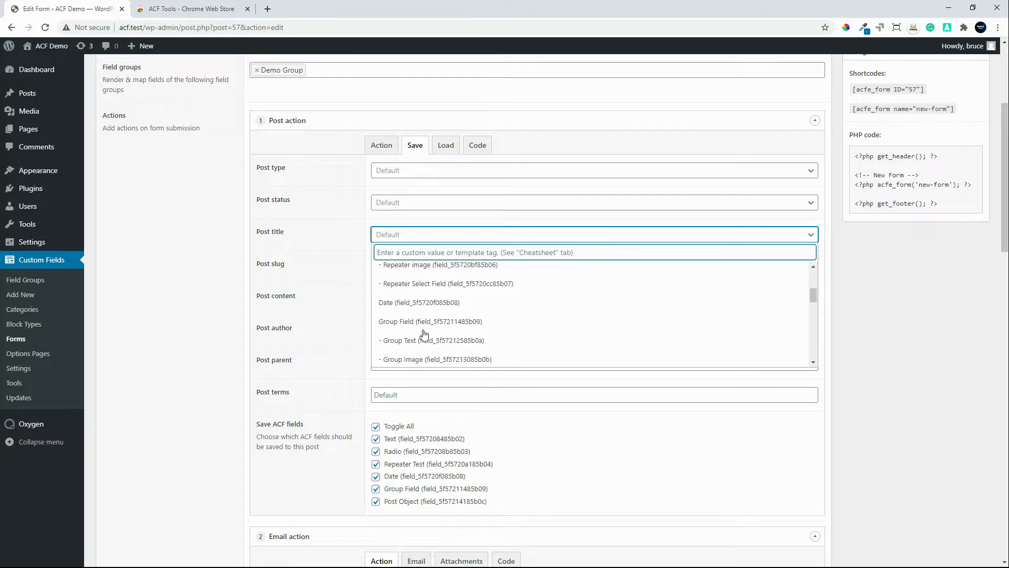
scroll(423, 329, up, 1)
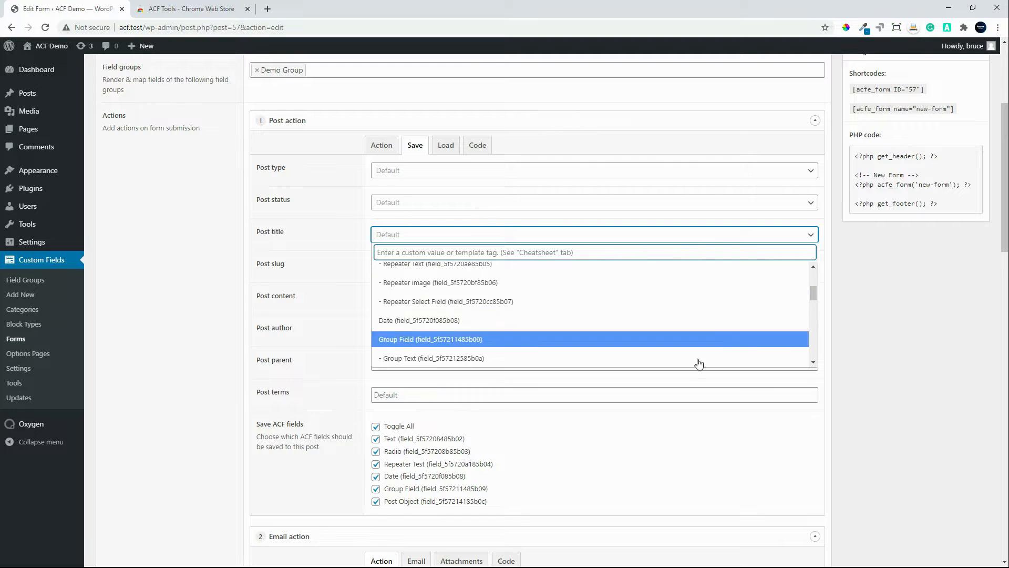
click(850, 380)
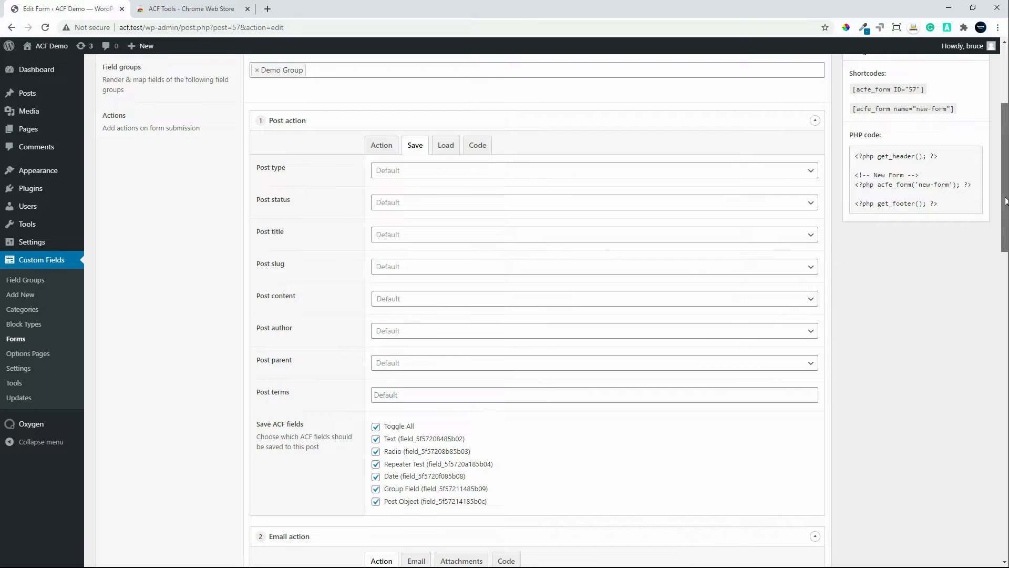
Step: Examine the Email action's sender, recipient, copy and attachment settings, then view the remaining form actions
drag(1004, 200, 998, 305)
click(418, 195)
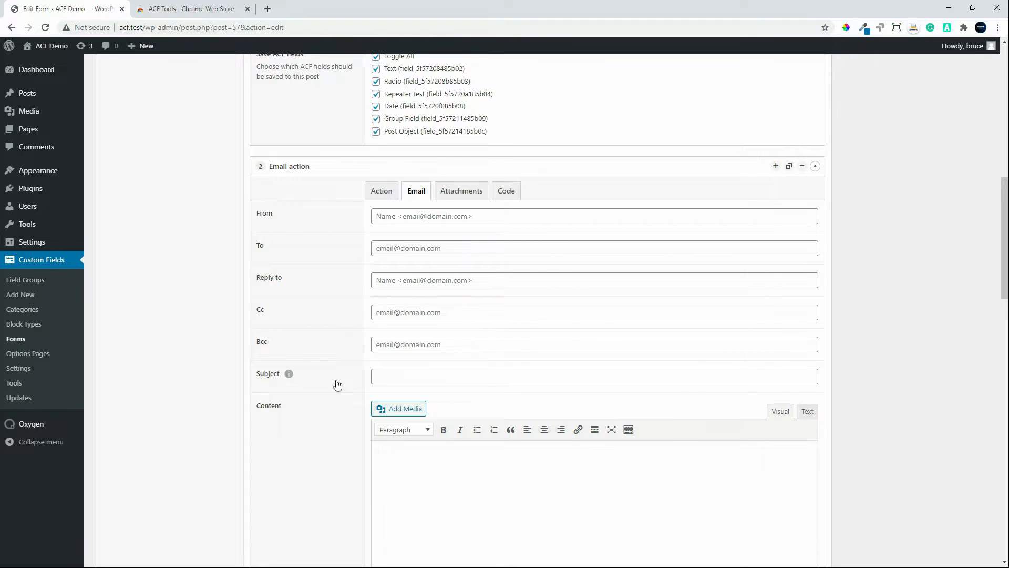
click(450, 313)
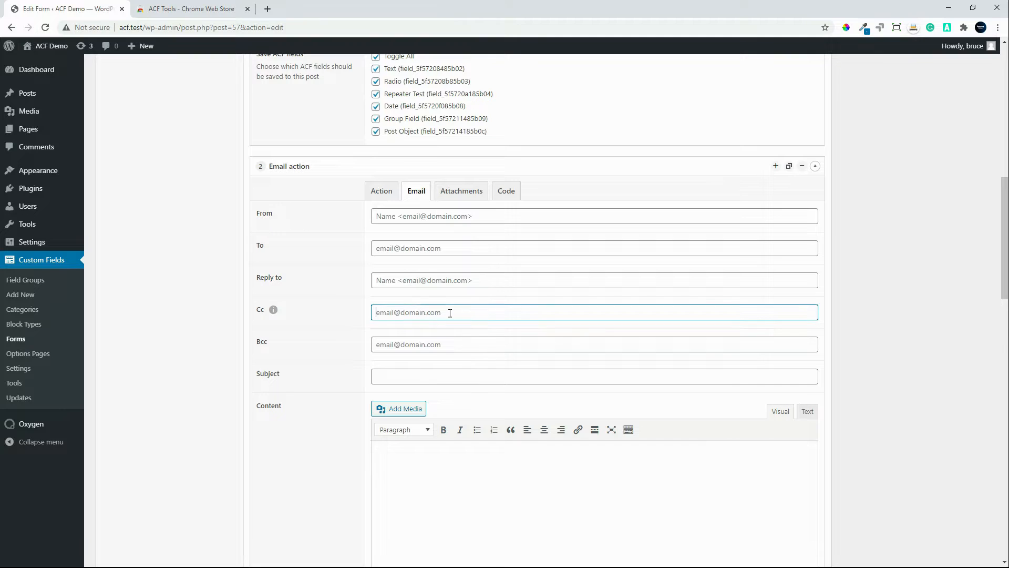
click(433, 279)
click(441, 250)
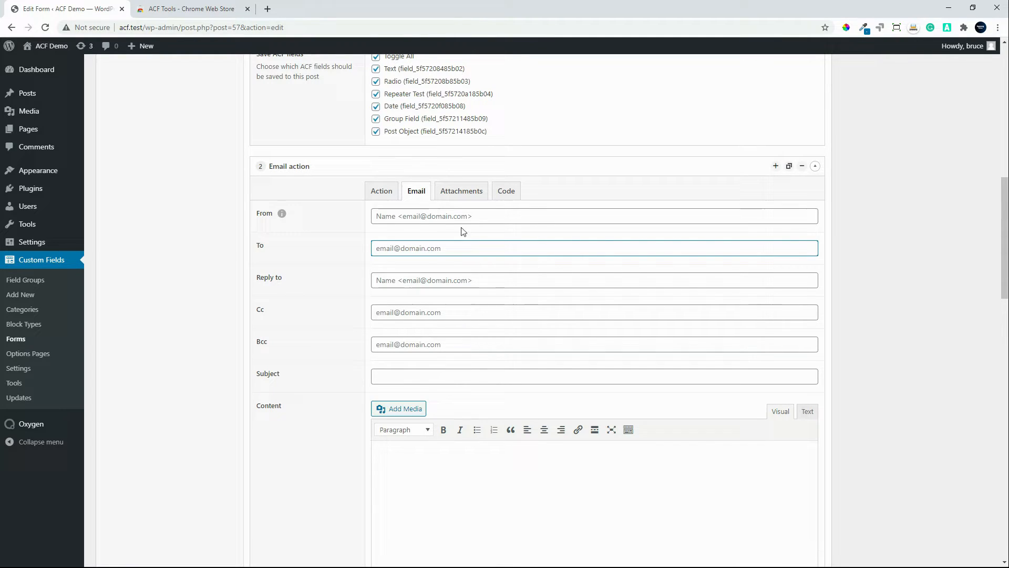
click(460, 191)
click(417, 192)
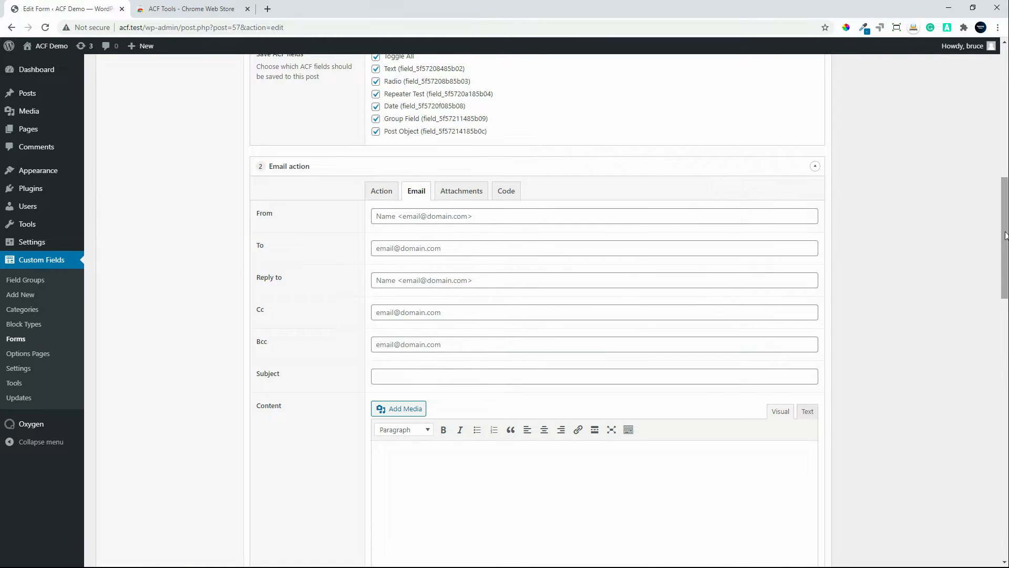
drag(1003, 243, 994, 367)
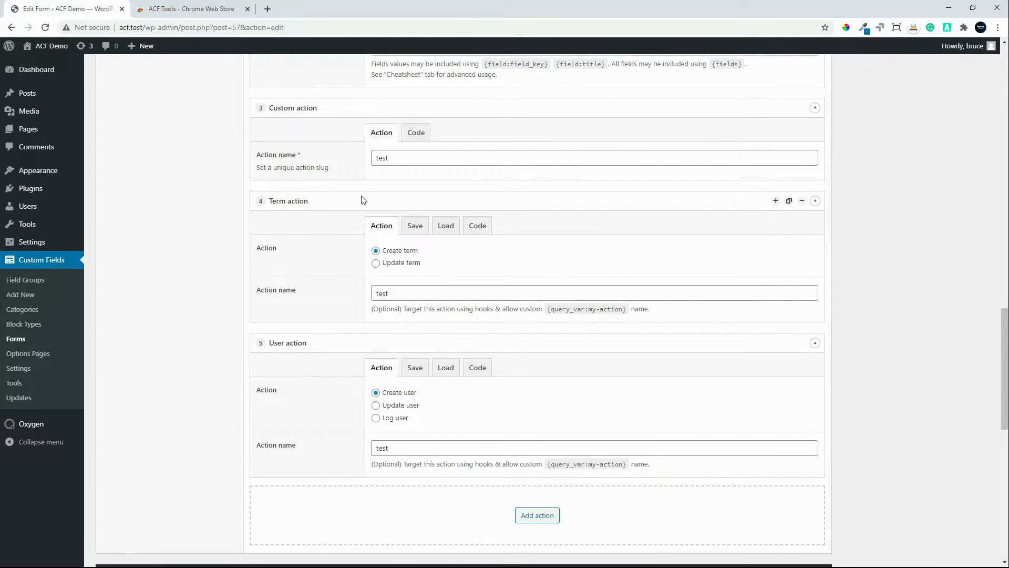
Step: Examine the Custom action's code hooks and the Term action's load and save settings
click(414, 135)
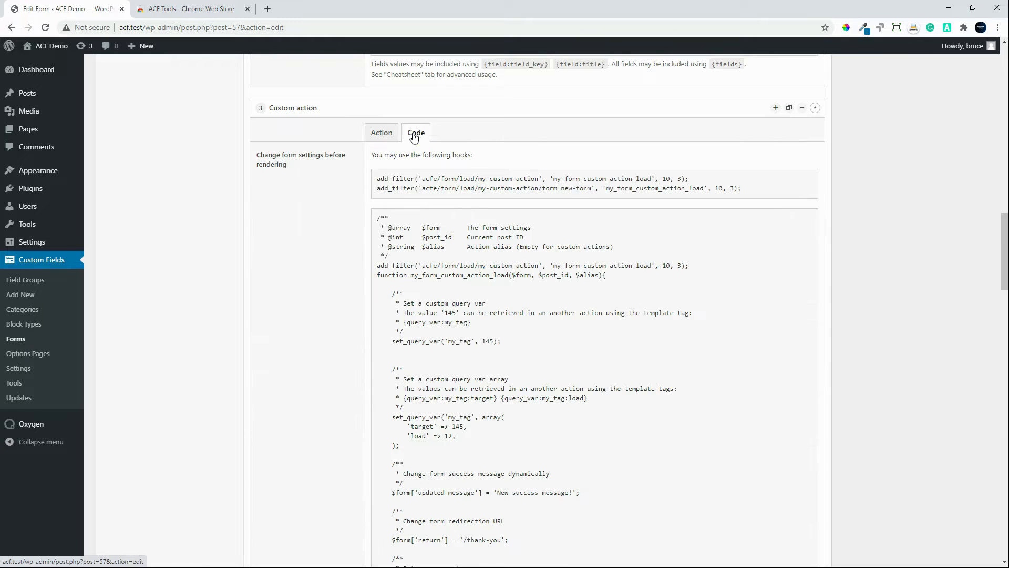
click(375, 137)
scroll(312, 284, down, 1)
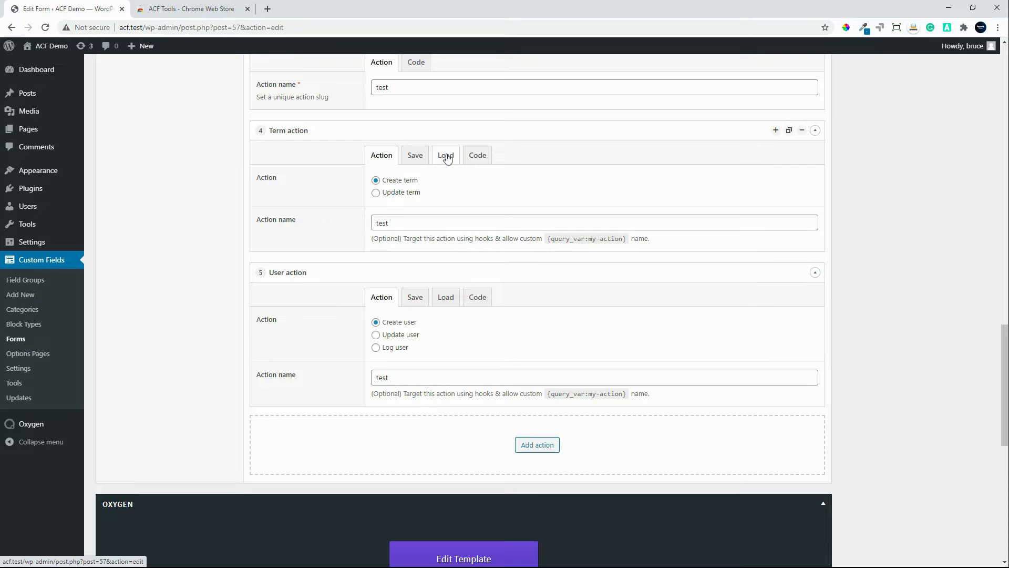
click(444, 159)
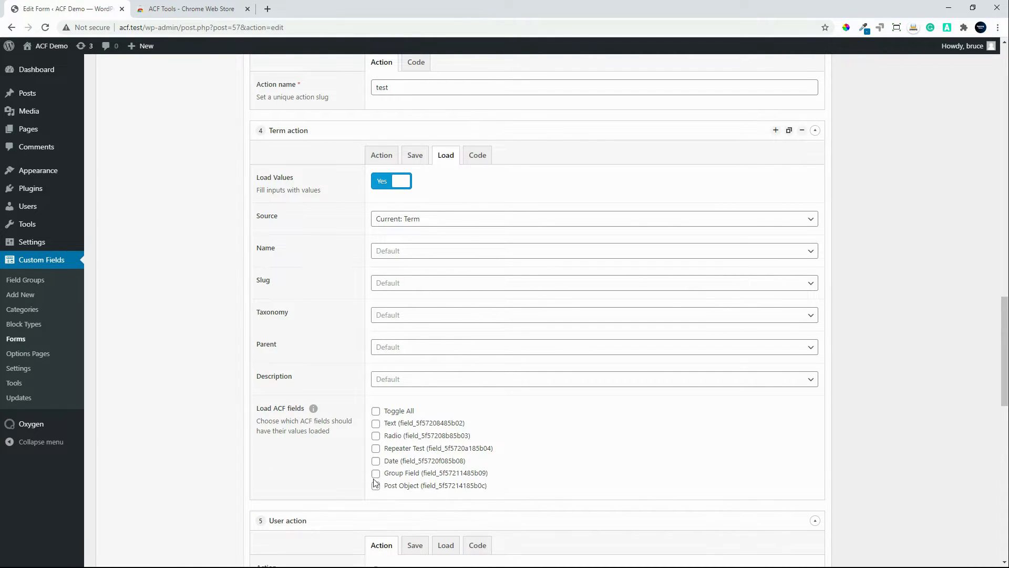
click(415, 159)
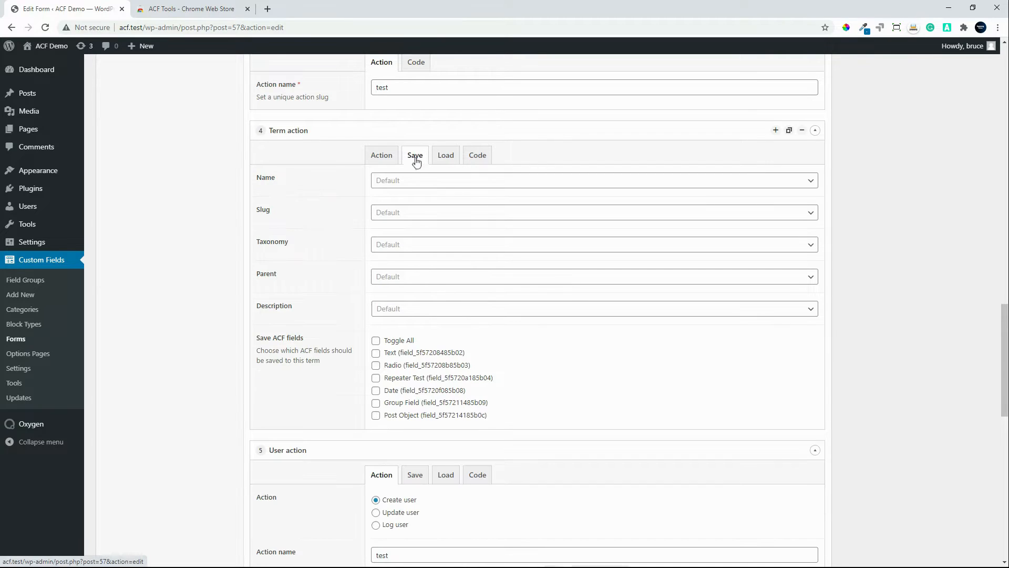
click(384, 158)
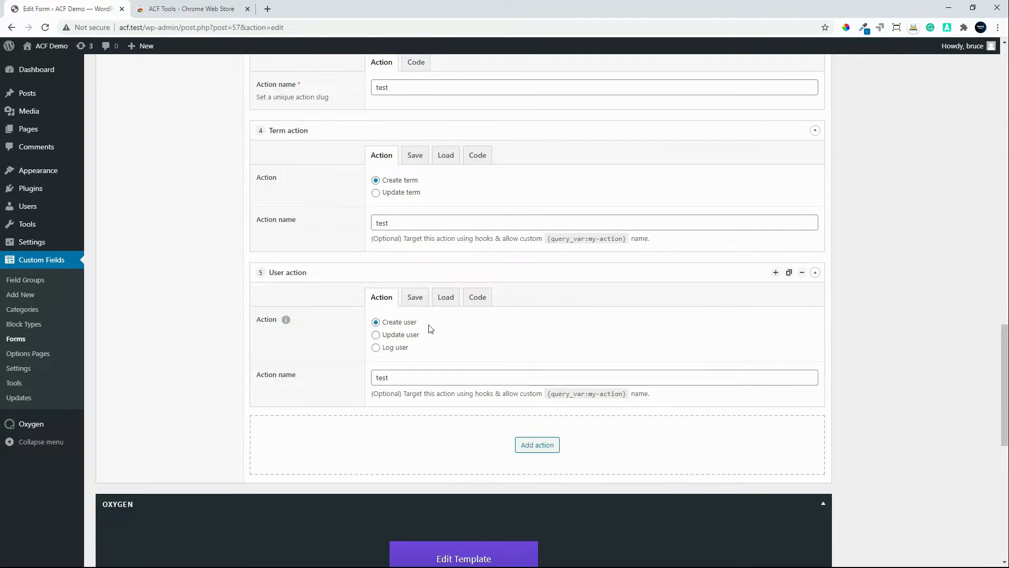
Step: Examine the User action's save settings, from the email and username mappings down to the ACF fields that can be saved
scroll(425, 315, down, 1)
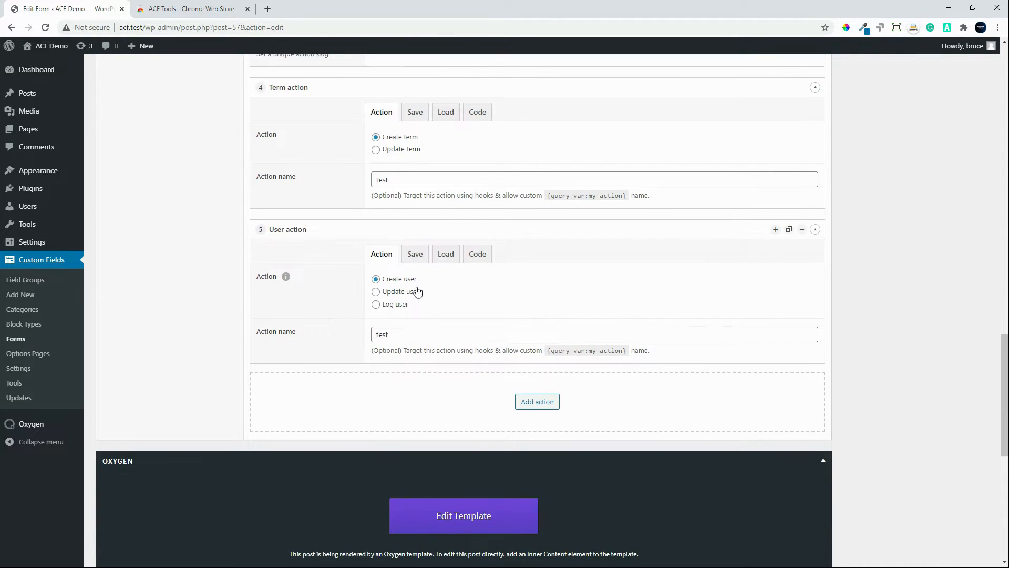
click(415, 255)
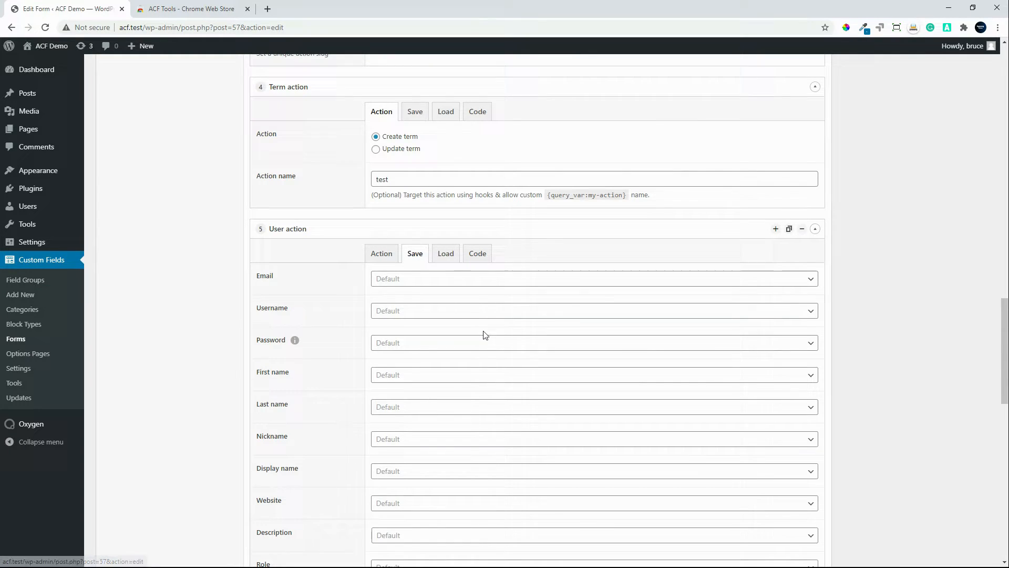
scroll(484, 333, down, 3)
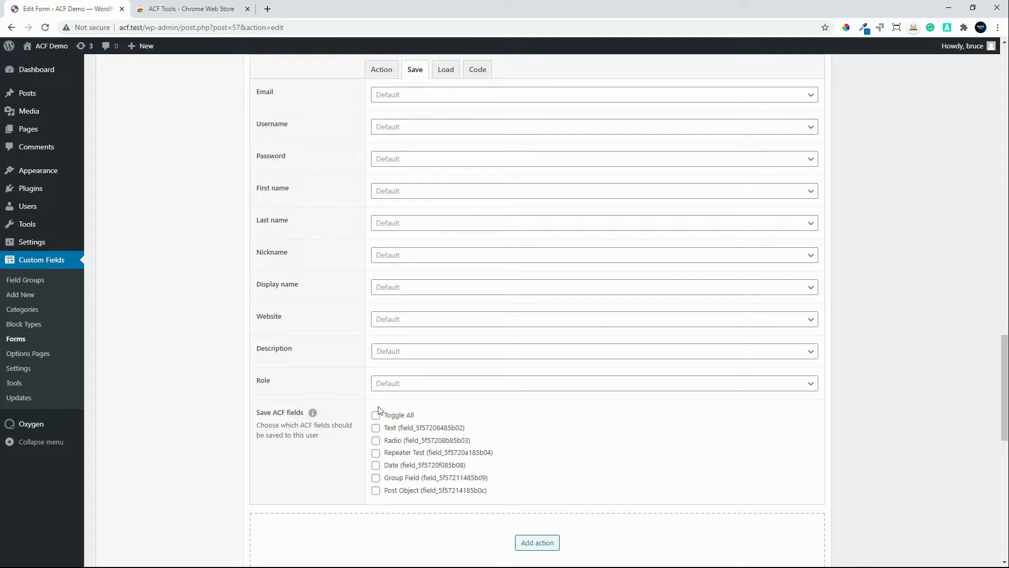
scroll(372, 433, up, 1)
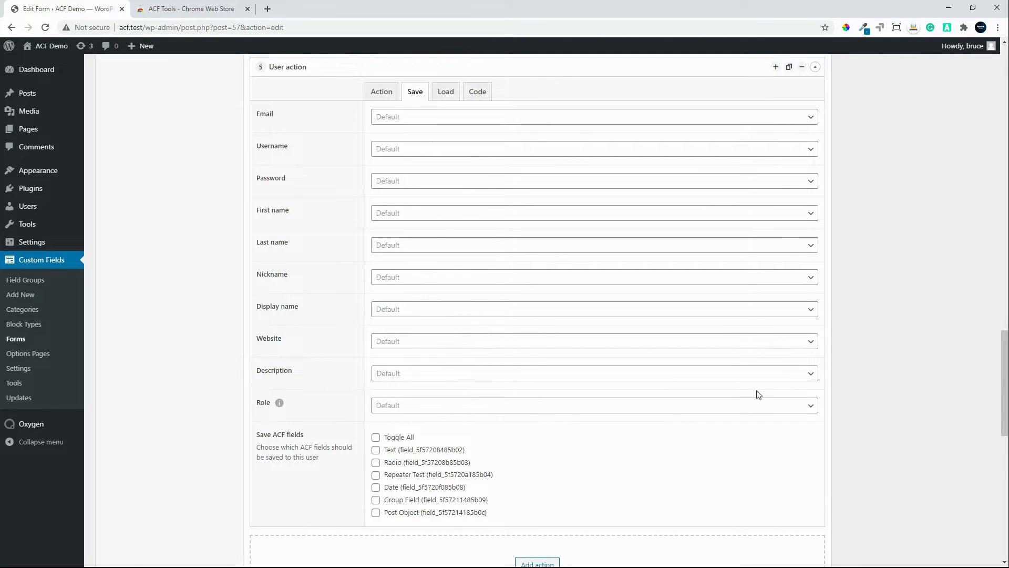
Step: Review the Post action's action type and its load settings, including the source and the ACF fields that can be loaded
drag(1004, 423, 1005, 182)
click(449, 138)
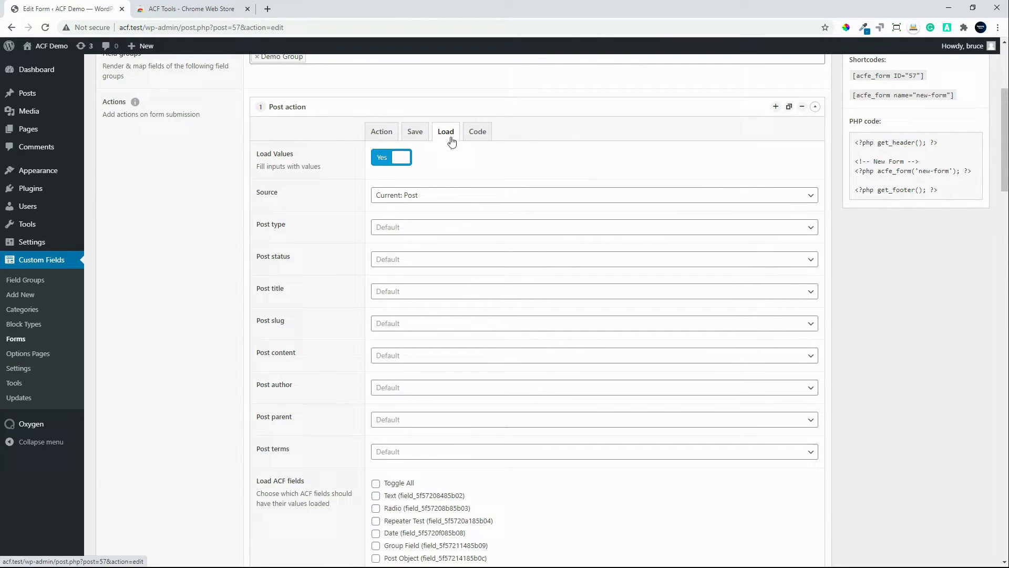
click(382, 132)
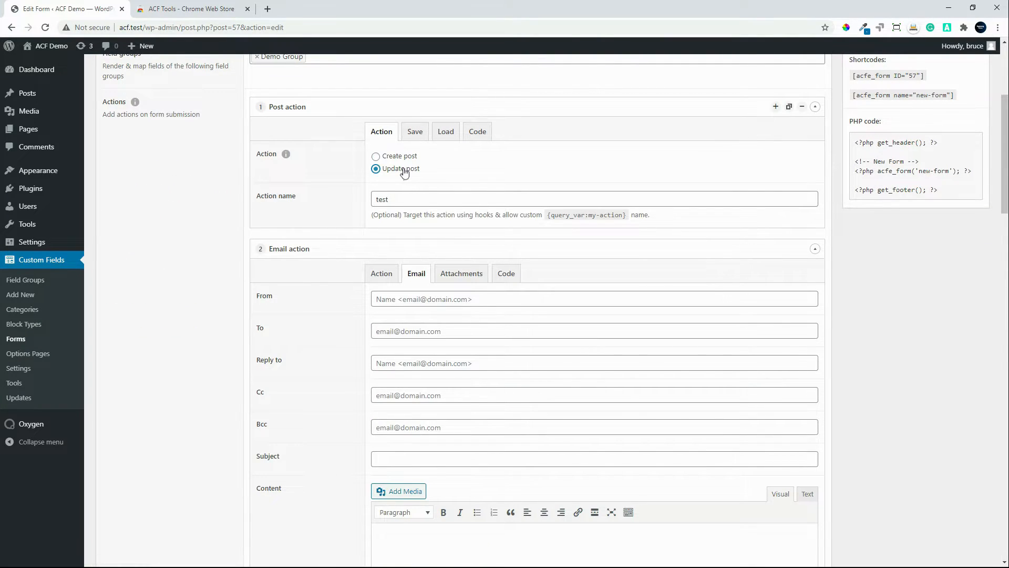
click(452, 134)
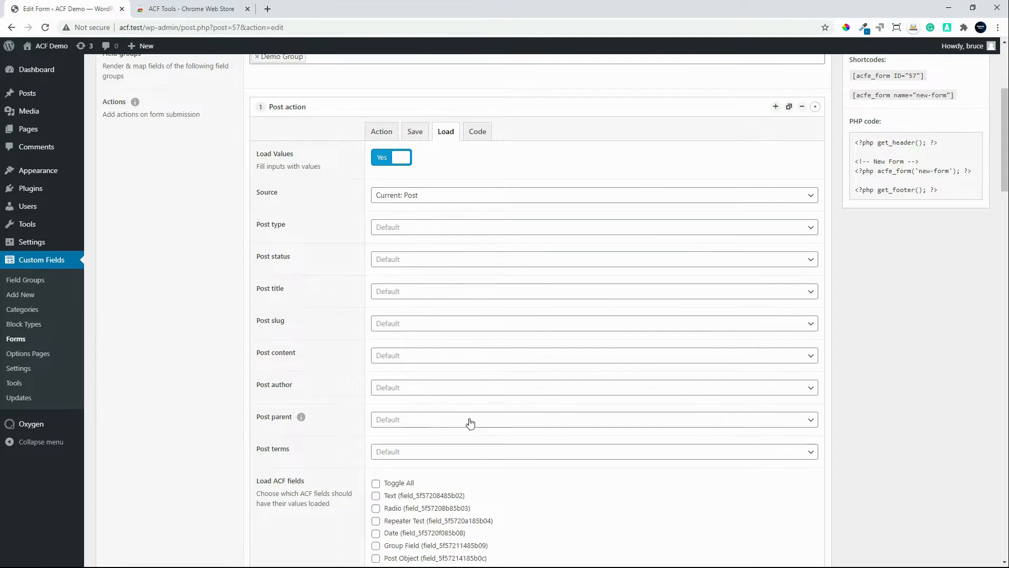
scroll(469, 422, down, 1)
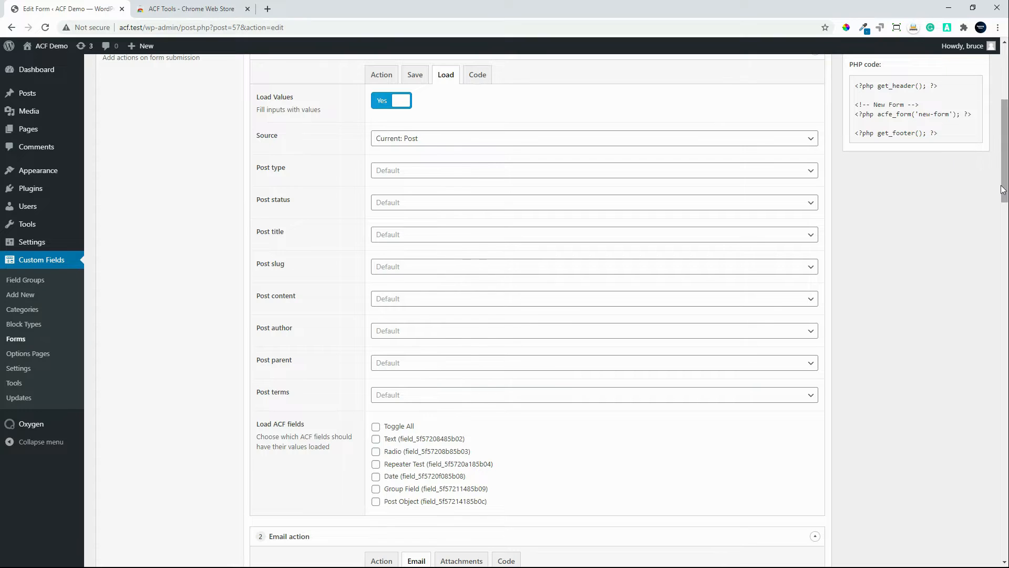
scroll(1002, 183, up, 5)
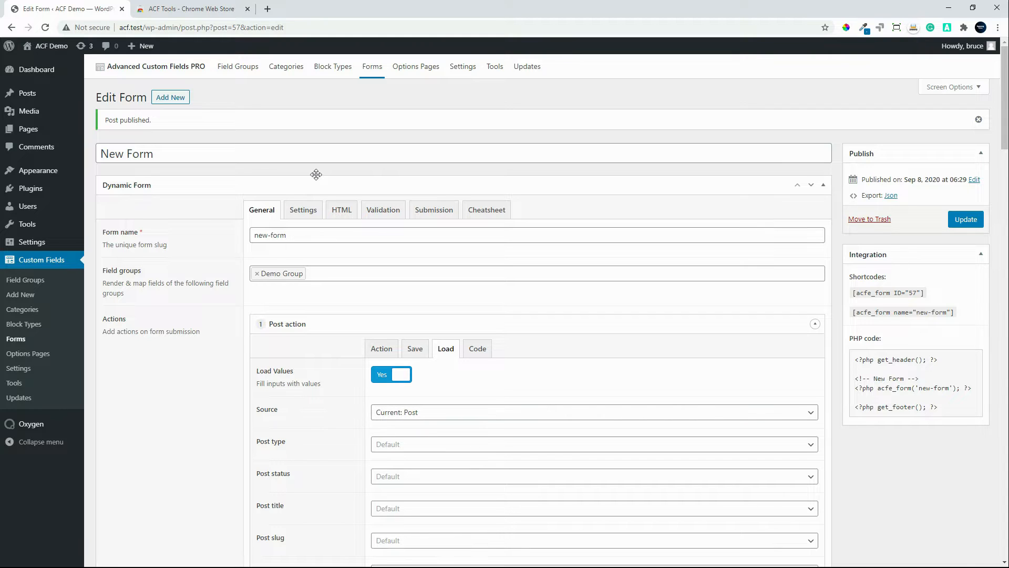
Step: Stay on the form and update it to save the unsaved changes
click(414, 70)
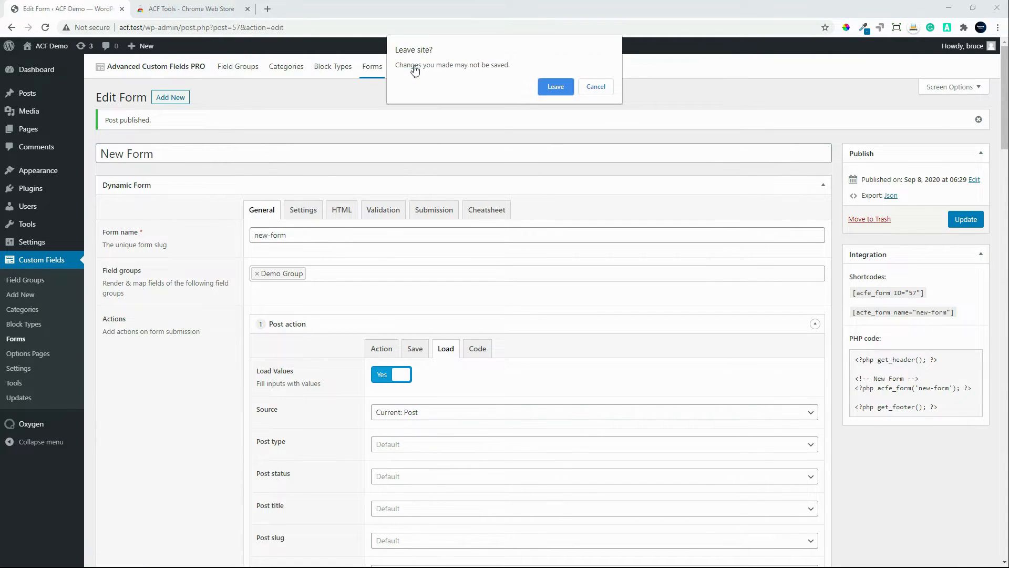
click(599, 87)
click(965, 219)
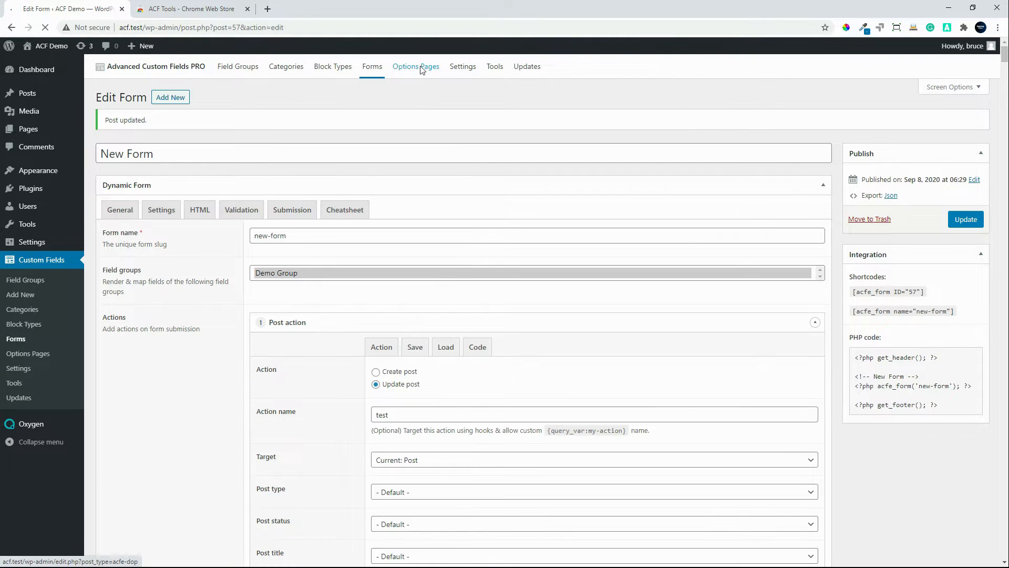
Step: Create a new ACF options page titled "Options Test", collapsing its Oxygen section
click(421, 68)
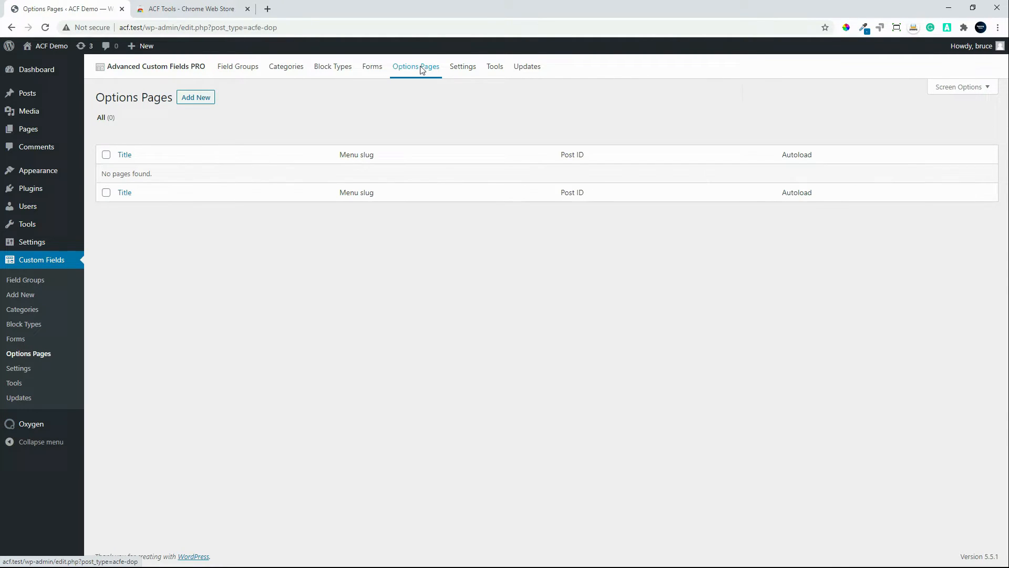
click(193, 98)
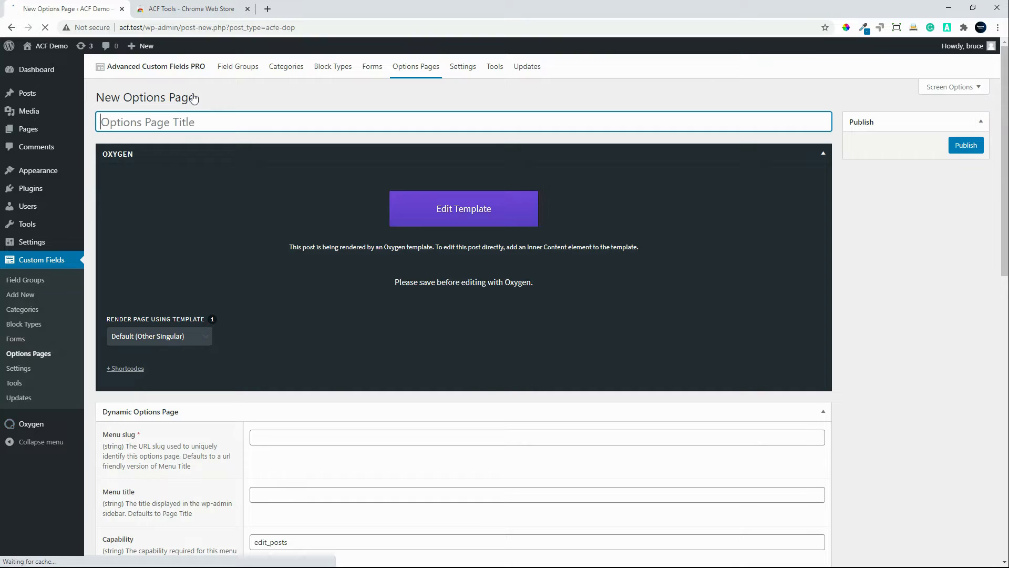
click(824, 155)
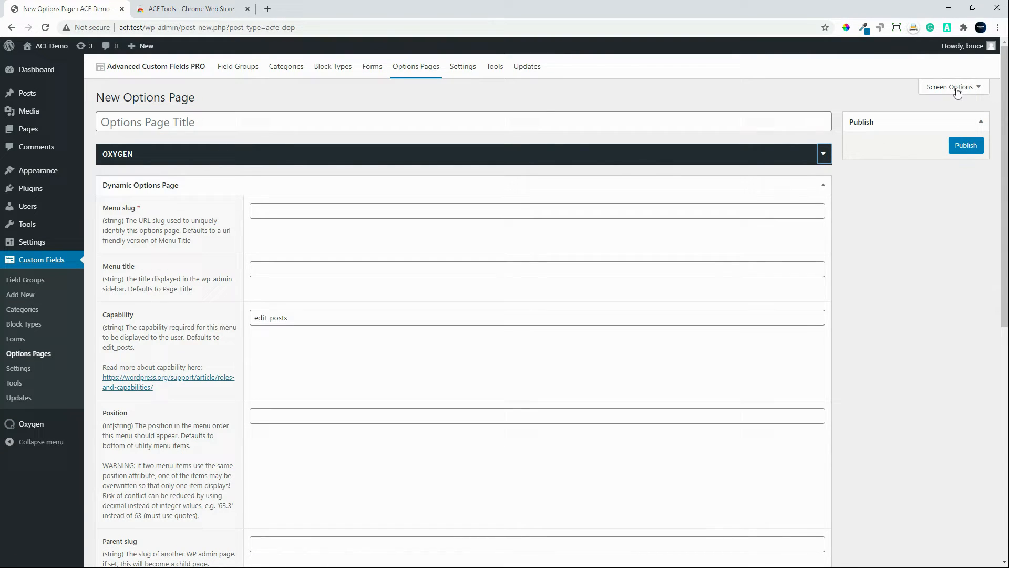
click(260, 132)
click(187, 125)
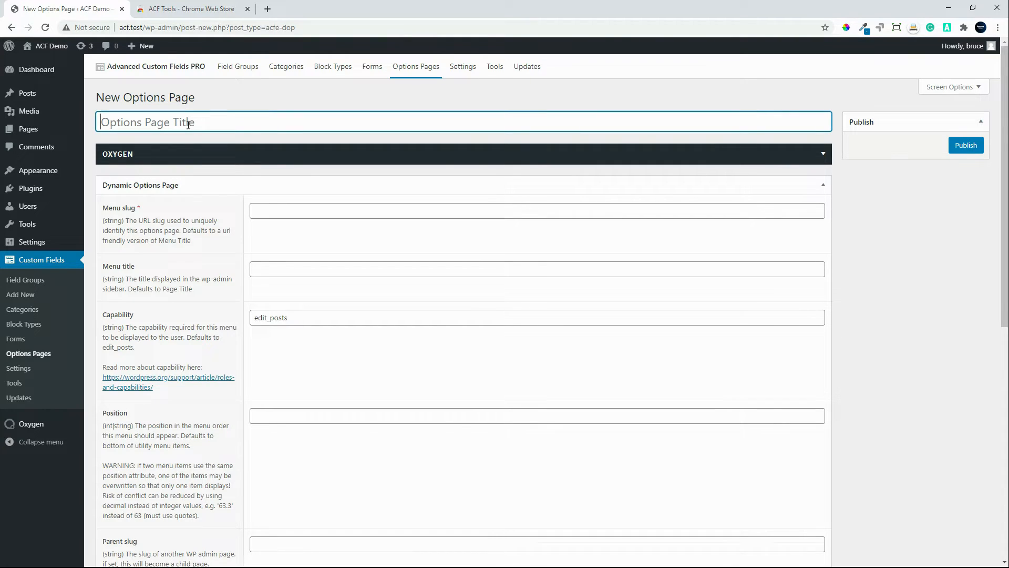
text(O)
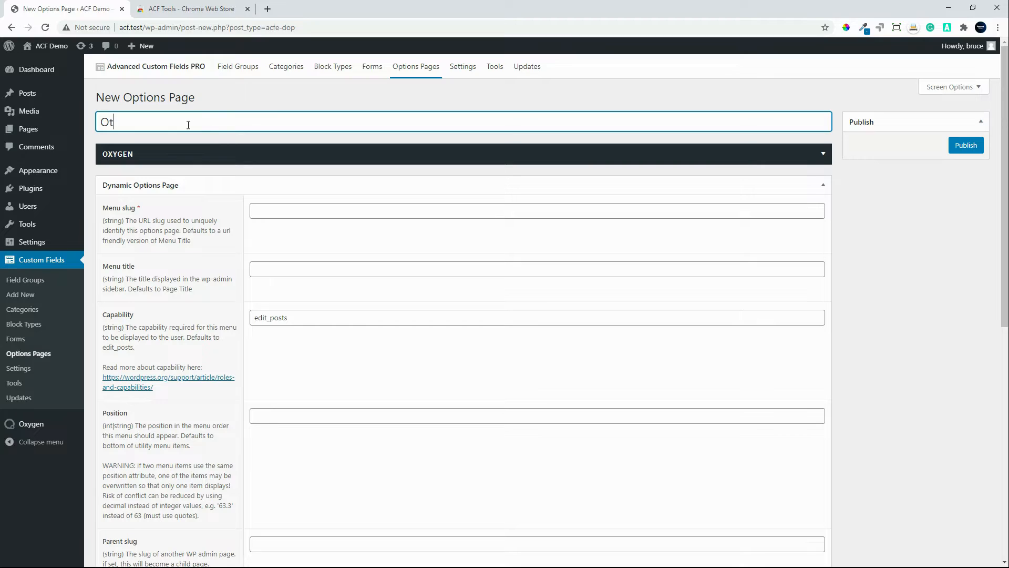
text(ptions Test)
Step: Set the options page's menu slug to "options-test" and its menu title to "Options Test"
click(274, 212)
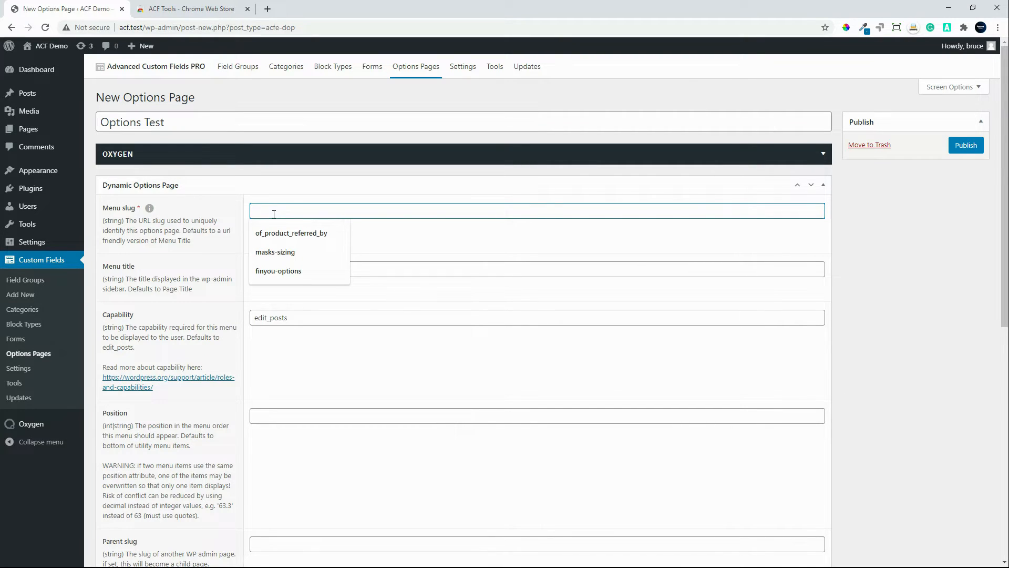
text(options-test)
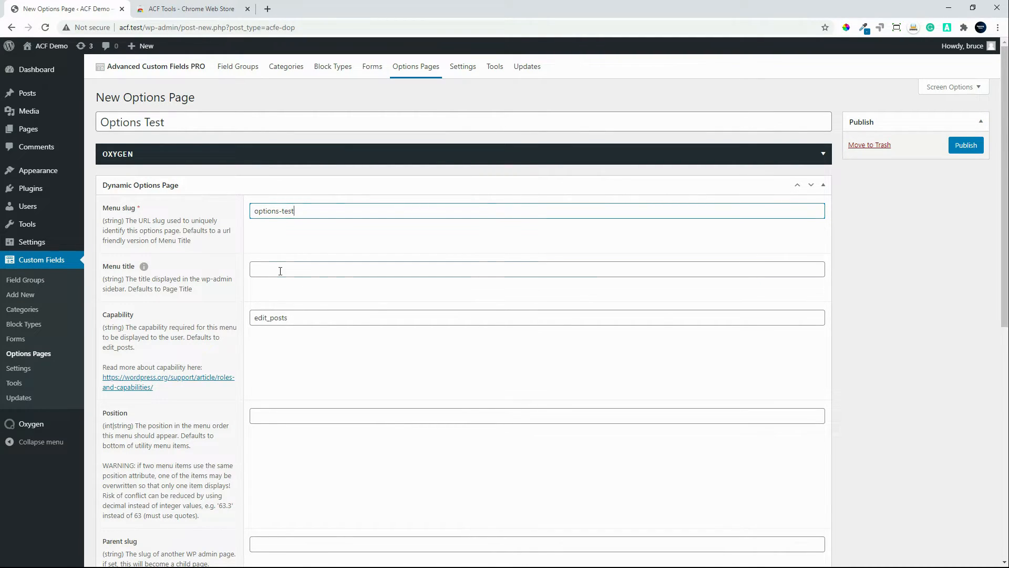
click(280, 271)
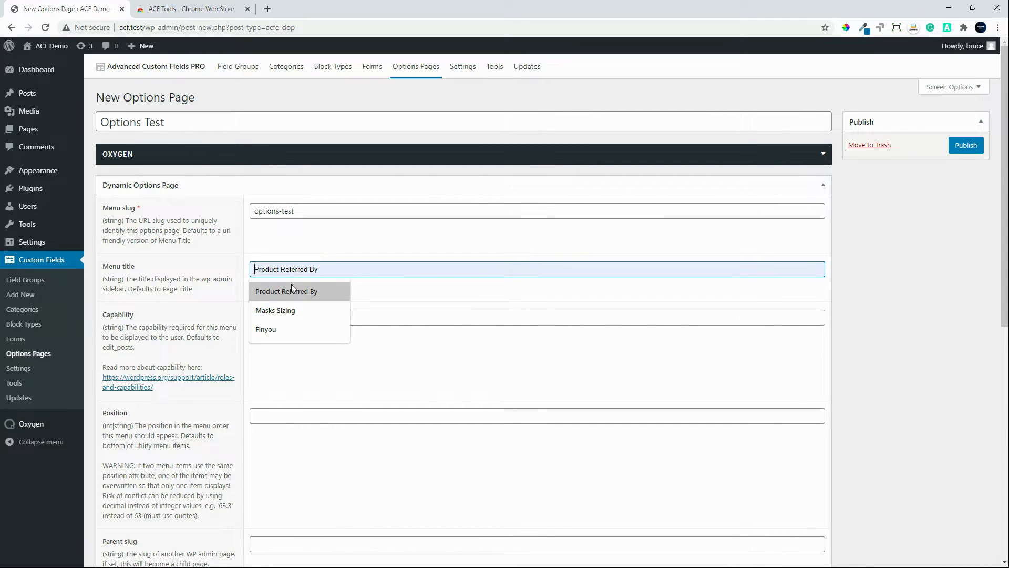
text(Options Test)
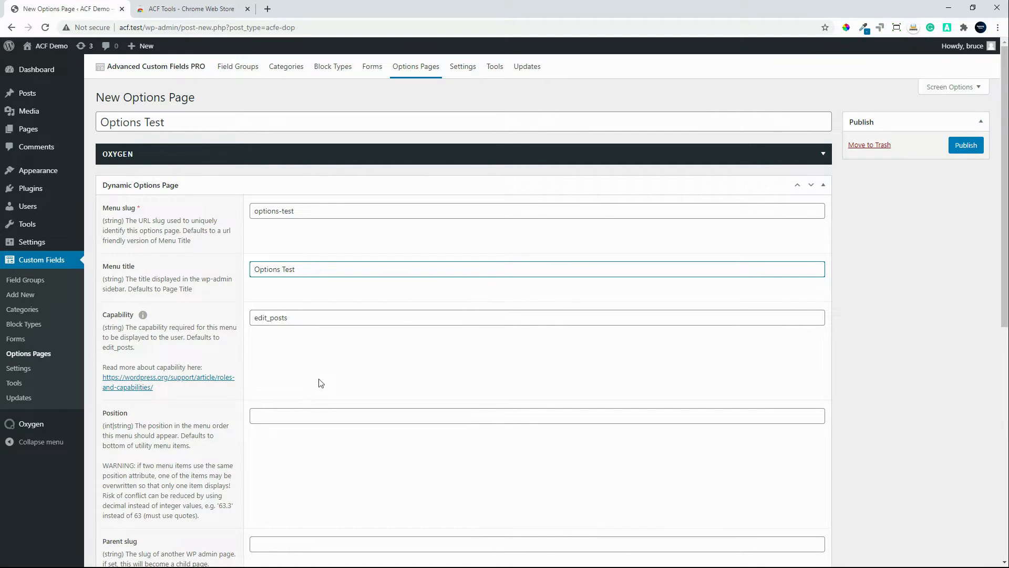
Step: Set the options page's Post ID to "test-options", keeping the other settings at their defaults, and publish it
scroll(321, 382, down, 2)
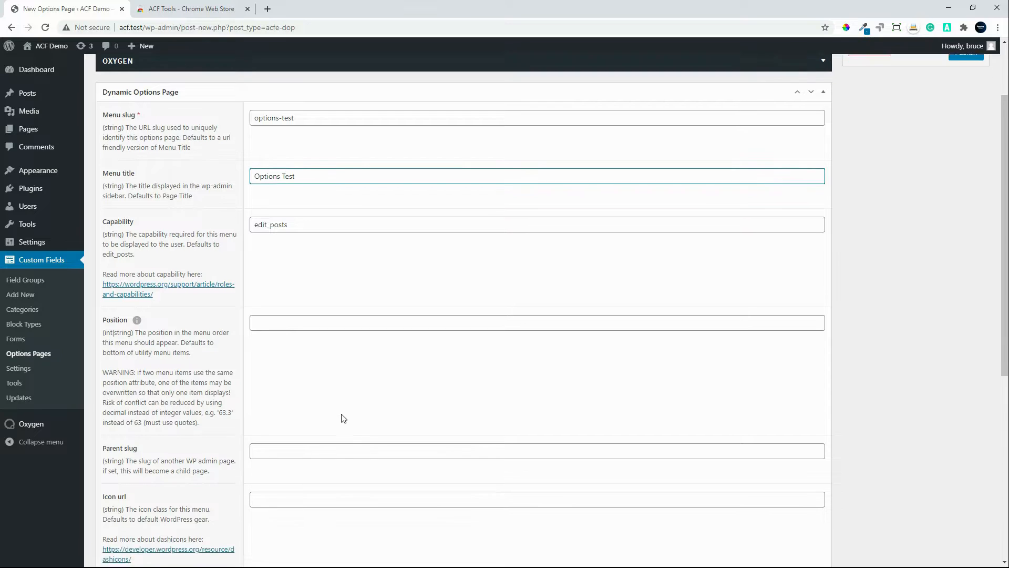
scroll(343, 418, down, 1)
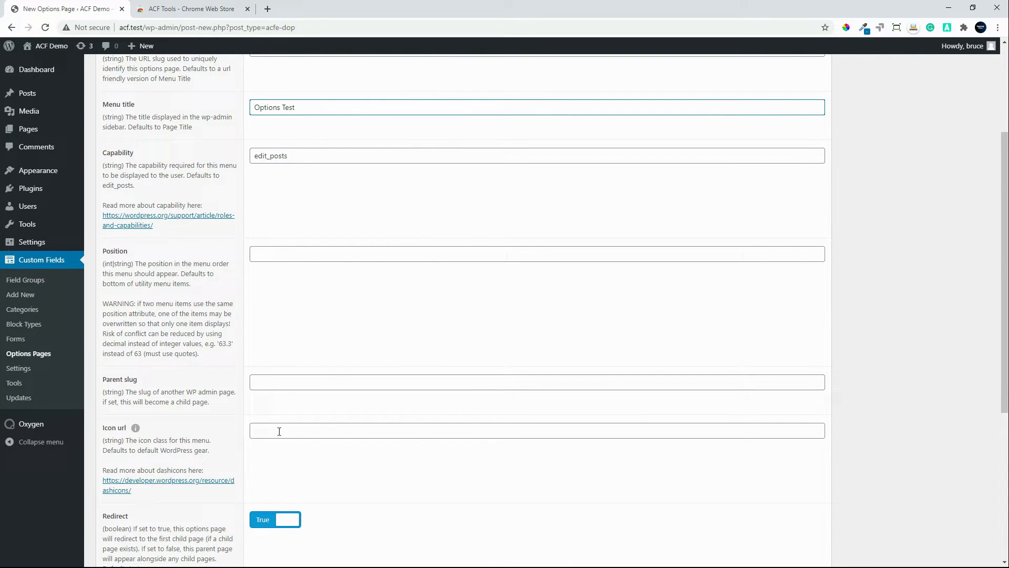
scroll(280, 428, down, 1)
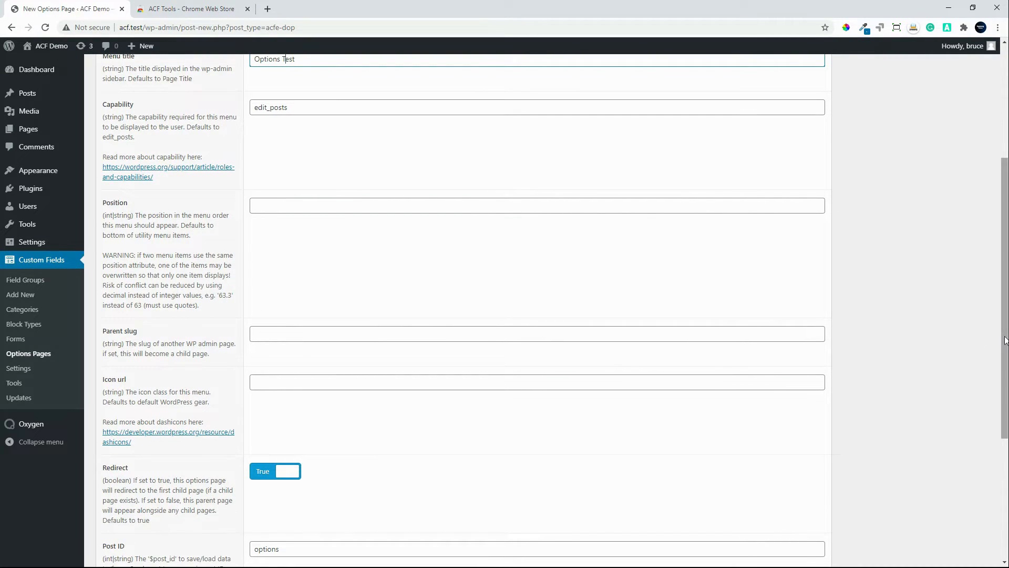
scroll(543, 398, down, 4)
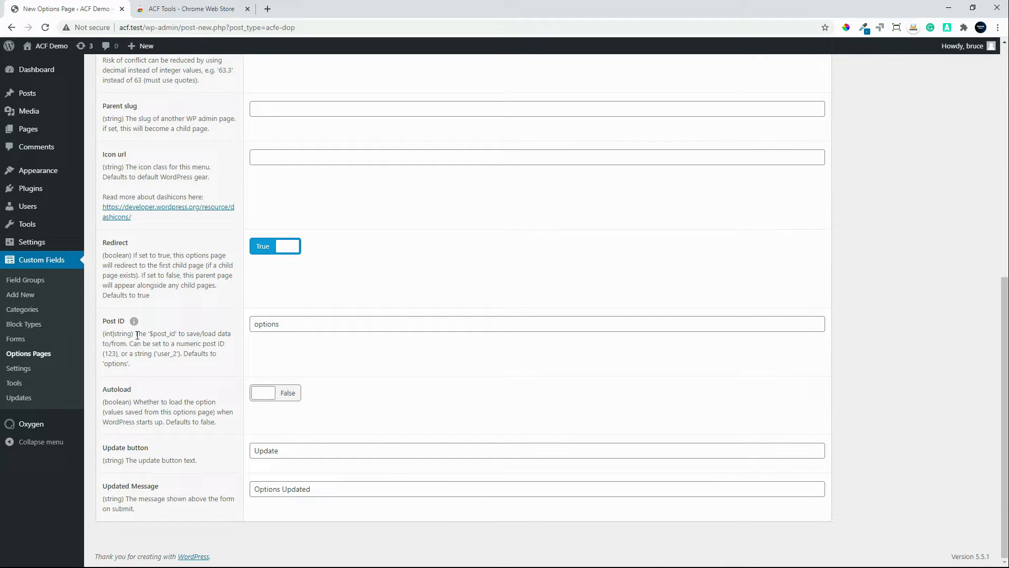
click(346, 322)
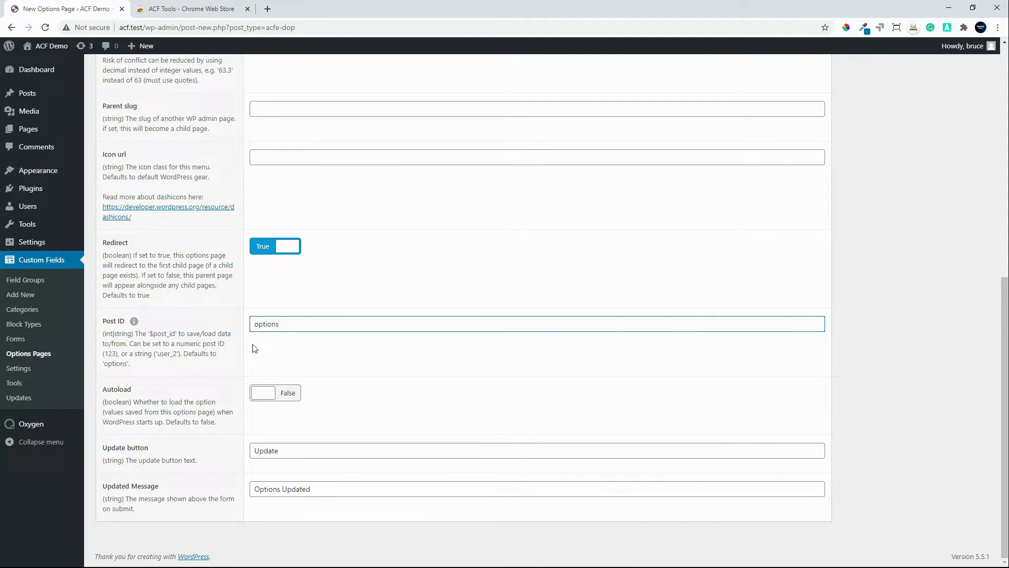
key(Home)
text(test)
drag(1000, 470, 1000, 242)
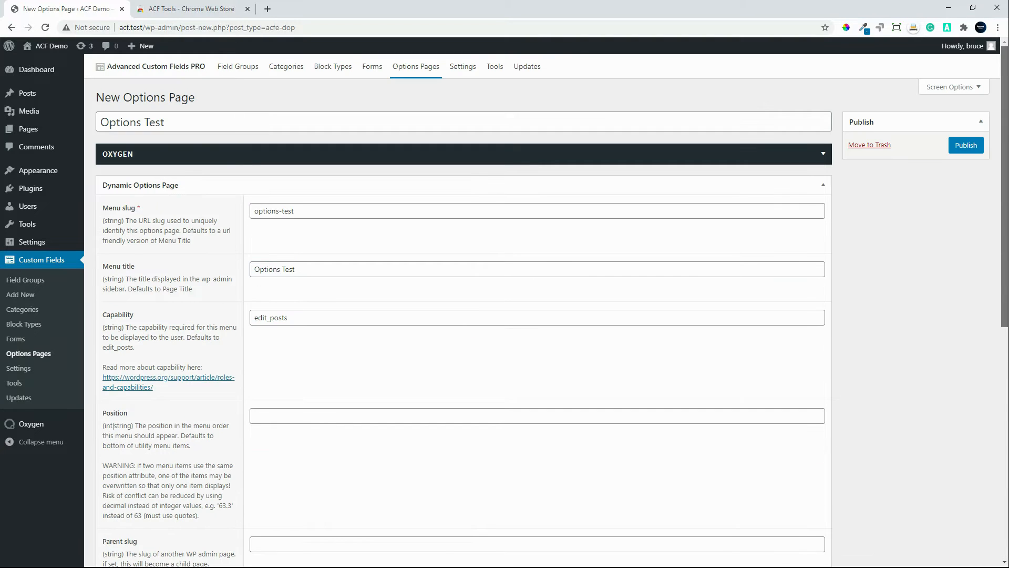
click(967, 146)
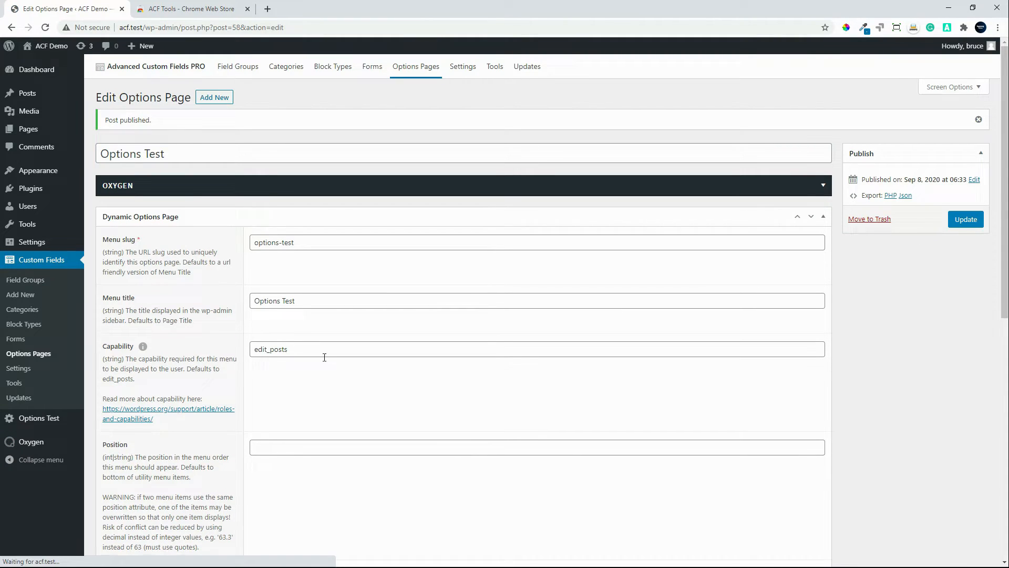
Step: View the published Options Test page in the admin and return to the list of options pages
click(47, 420)
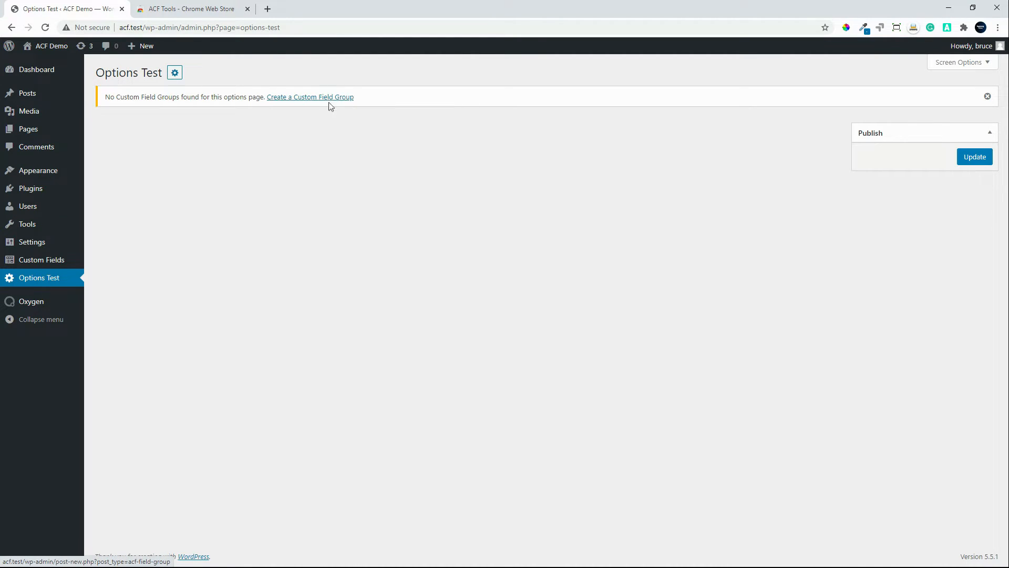
mouse_move(52, 259)
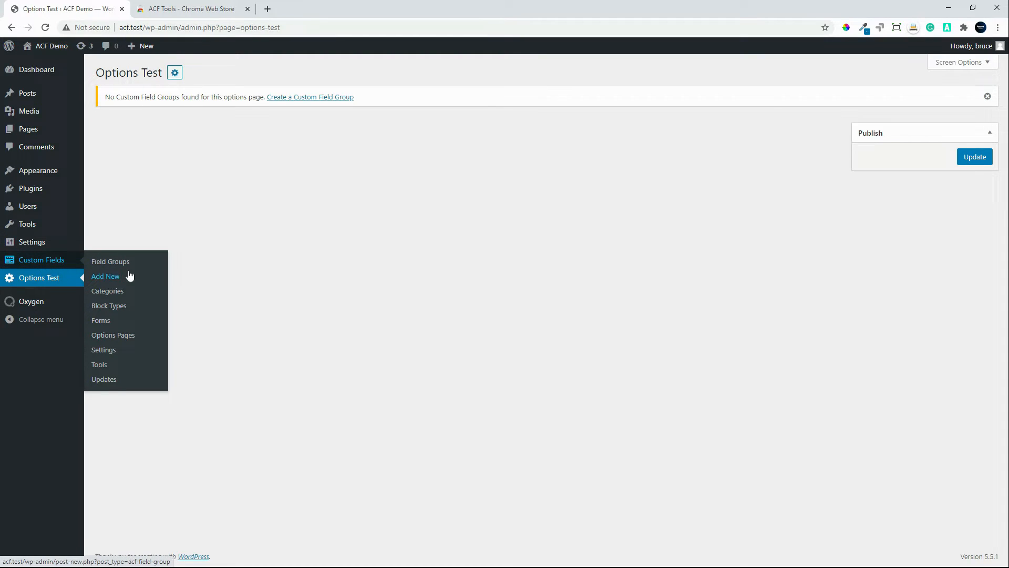
click(121, 337)
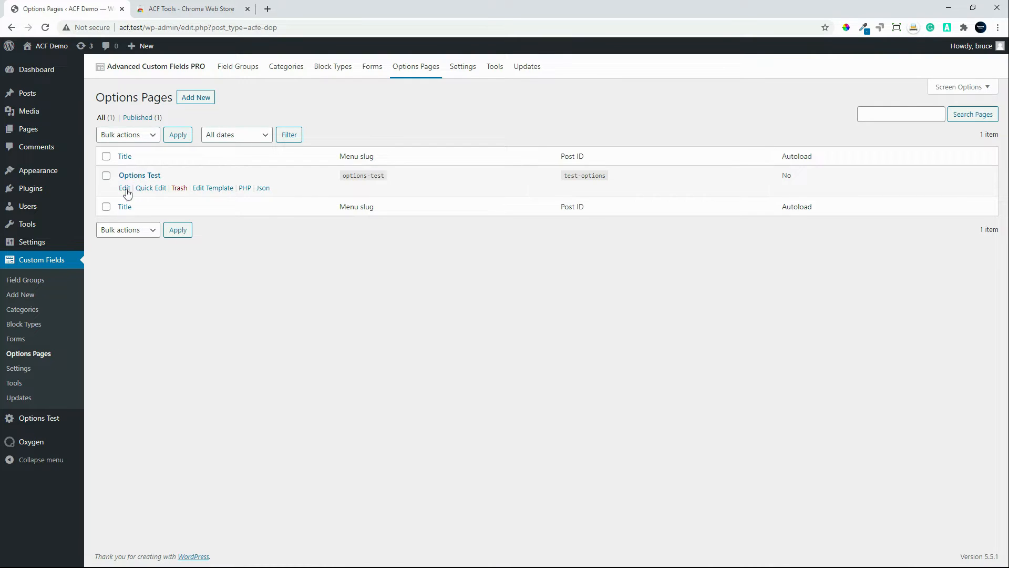
Step: Open the Options Test options page for editing and review its settings from menu slug through updated message
click(125, 189)
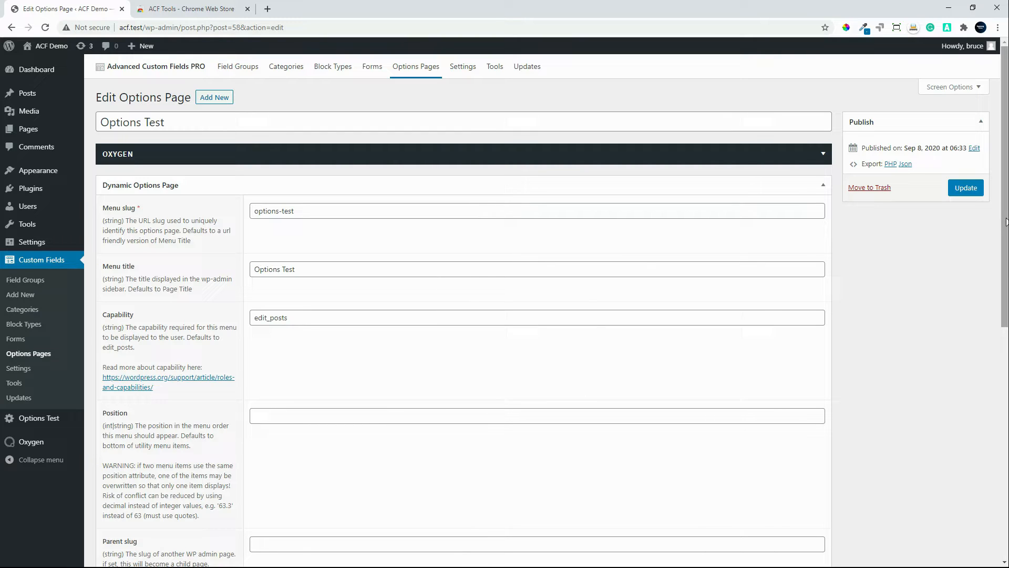
scroll(961, 222, down, 3)
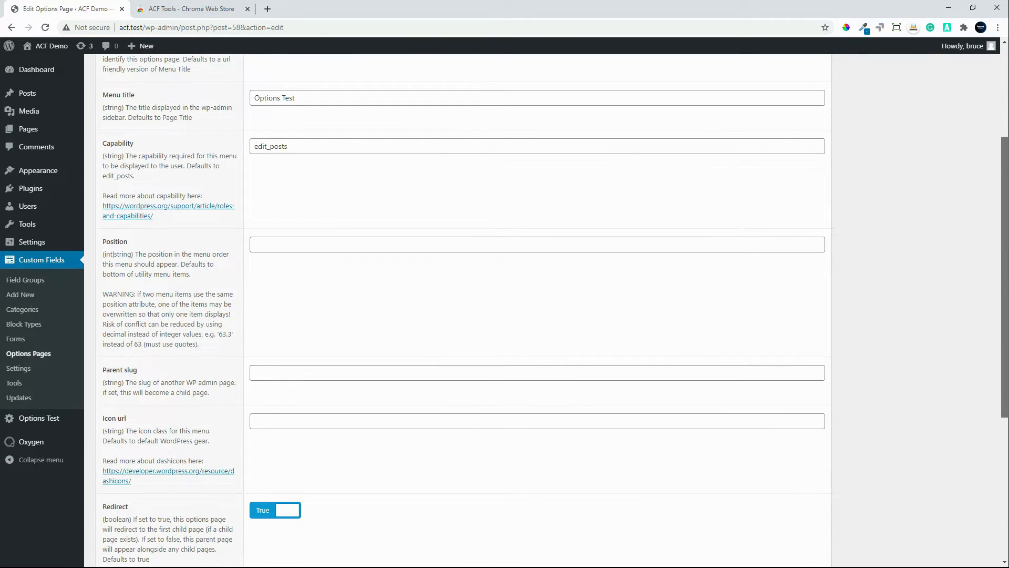
scroll(1003, 468, down, 5)
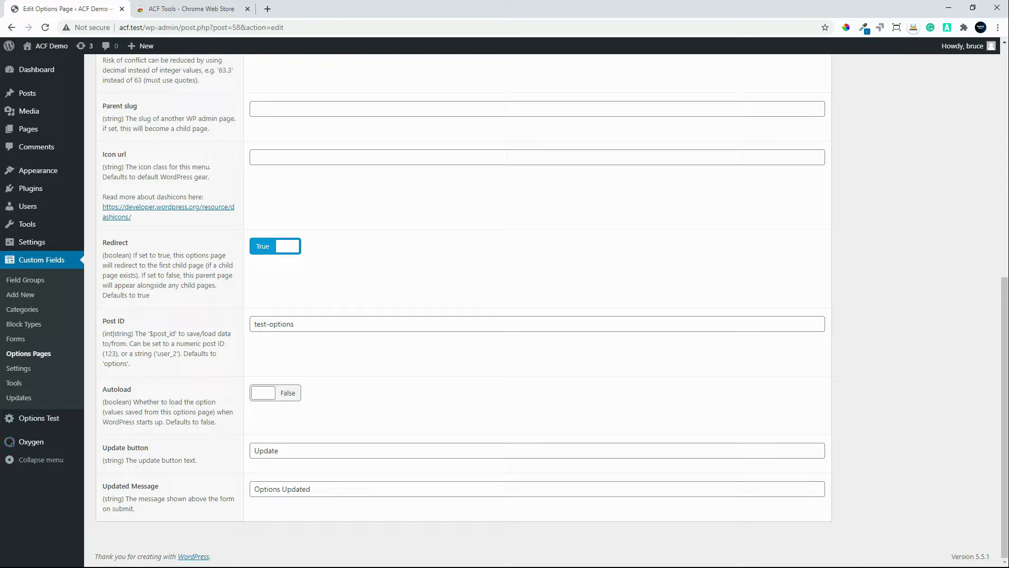
scroll(252, 422, up, 10)
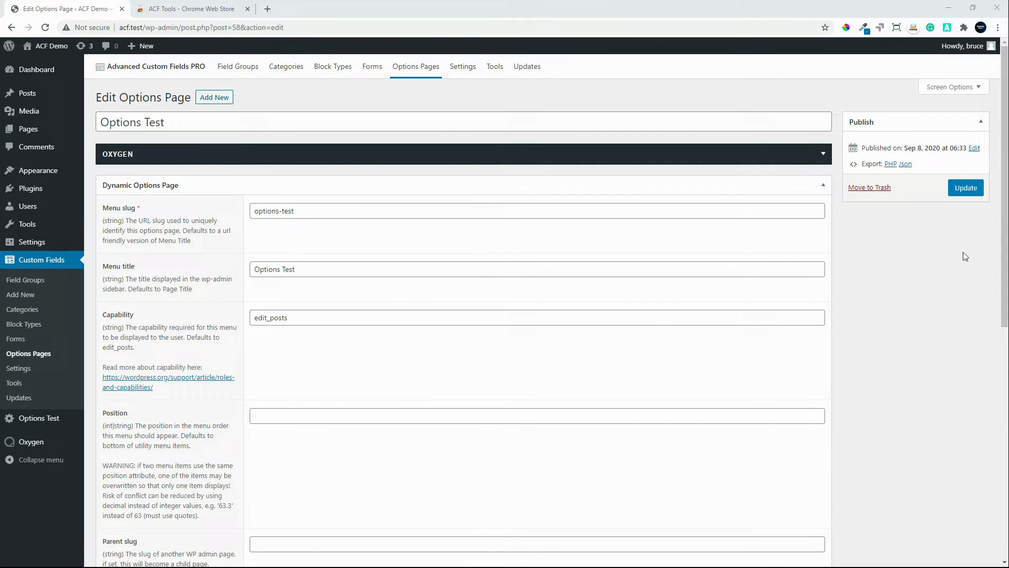
mouse_move(1002, 201)
mouse_down()
mouse_move(1002, 436)
mouse_move(1002, 201)
mouse_up()
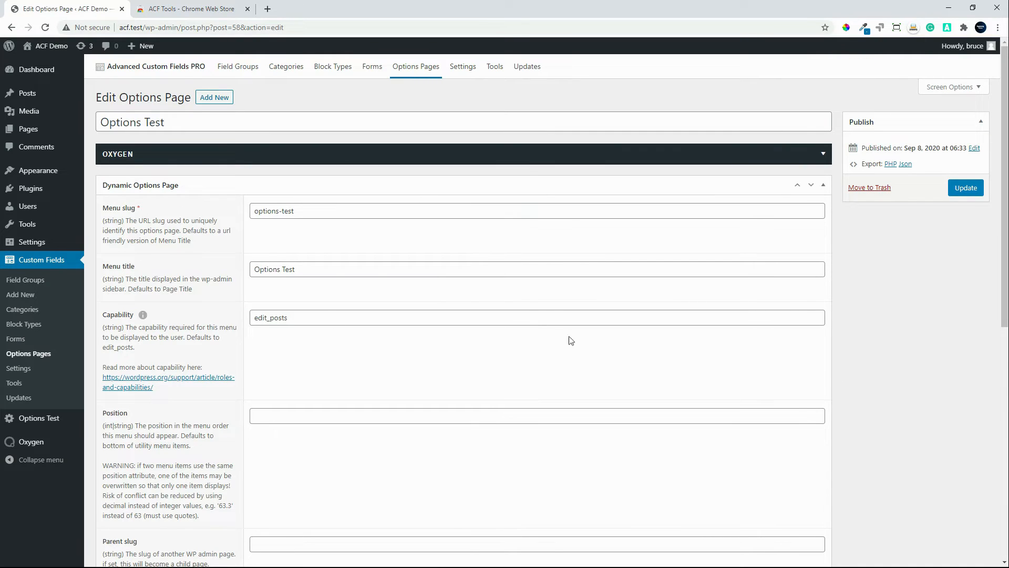
Step: Set the Demo Group field group's location rule to show it if Options Page is equal to Options Test
click(30, 284)
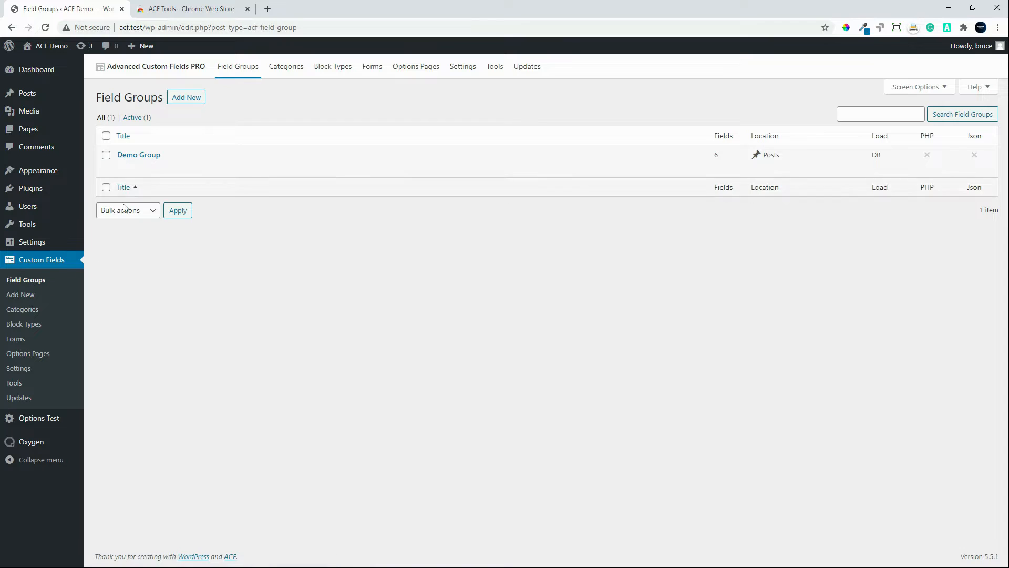
click(132, 156)
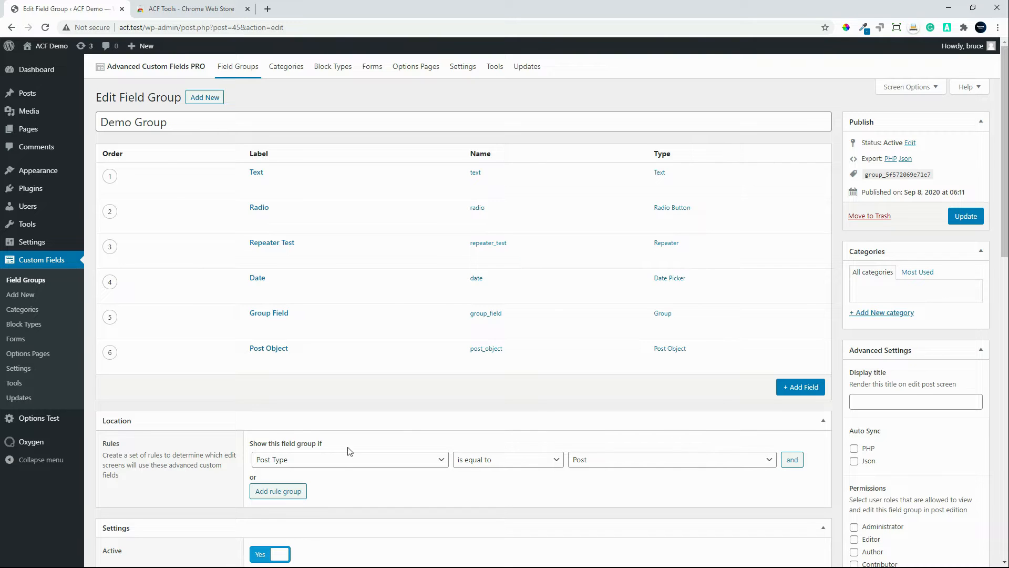
scroll(349, 450, down, 2)
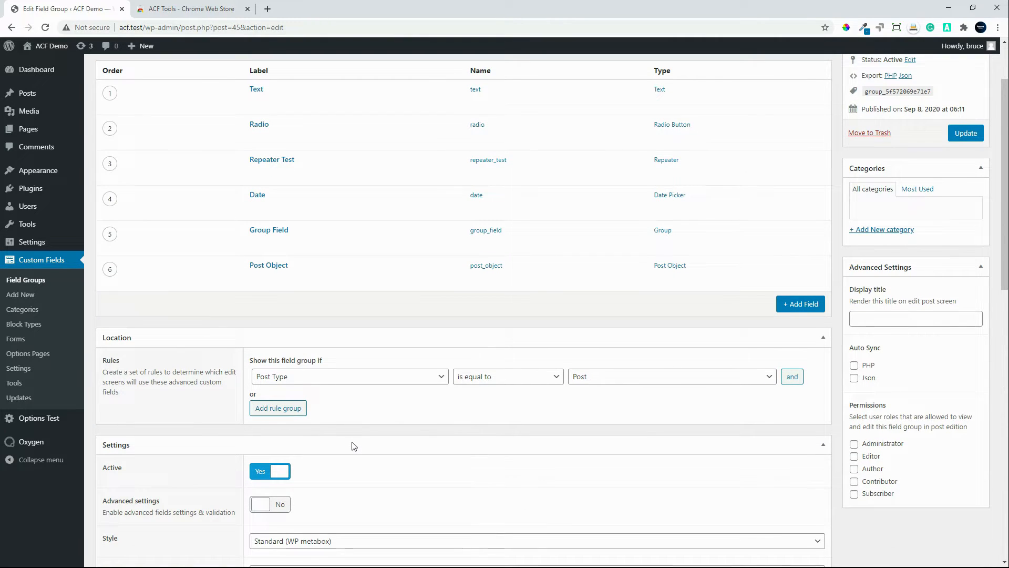
click(402, 377)
scroll(374, 341, down, 3)
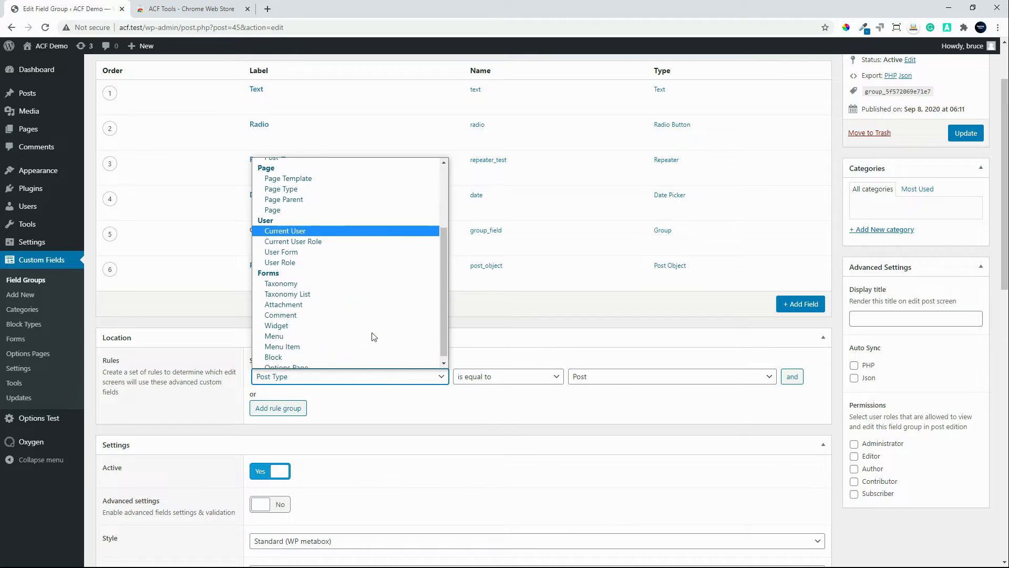
click(342, 364)
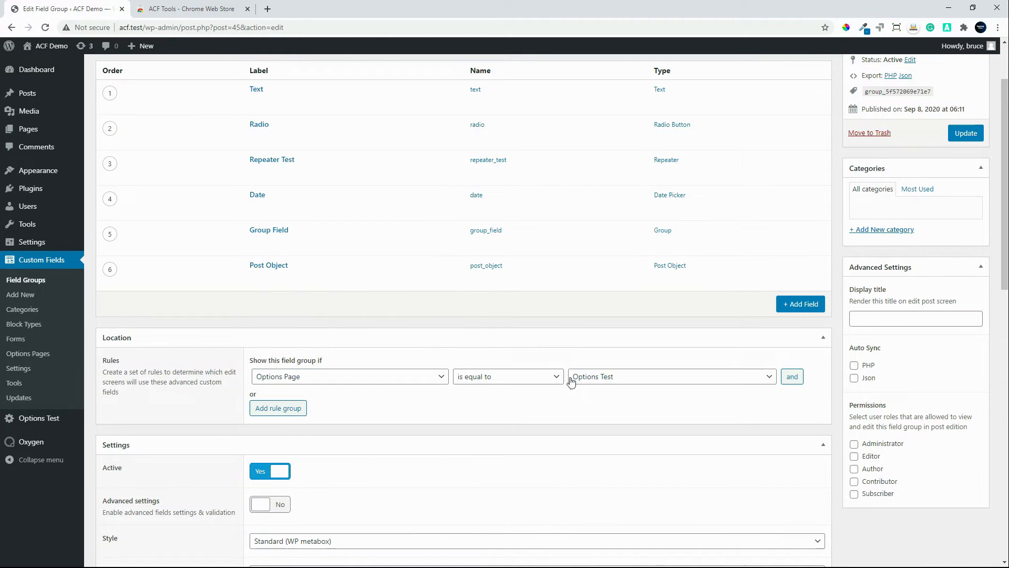
click(602, 379)
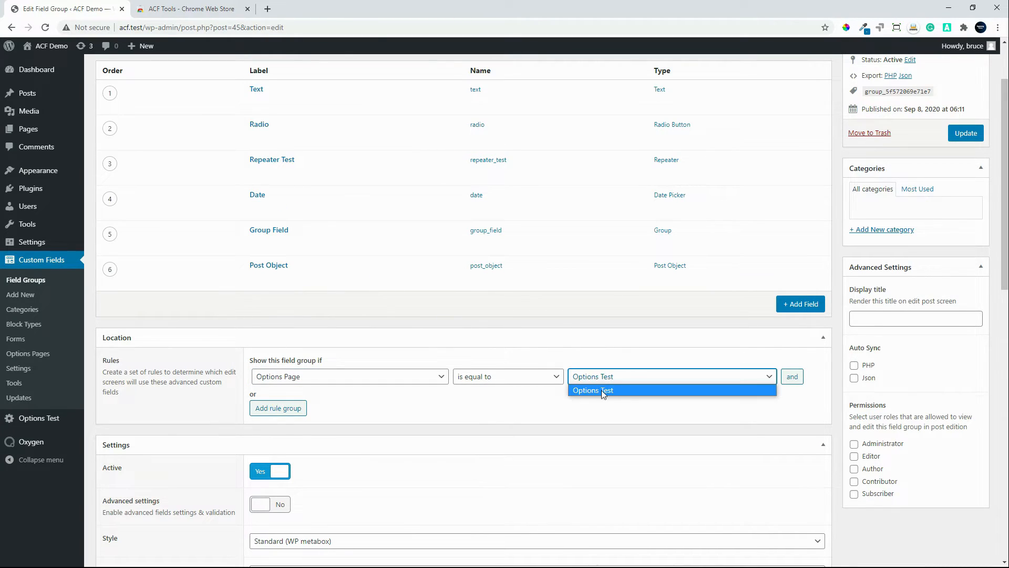
click(590, 388)
Step: Save the updated Demo Group field group and view its fields on the Options Test admin page
click(966, 133)
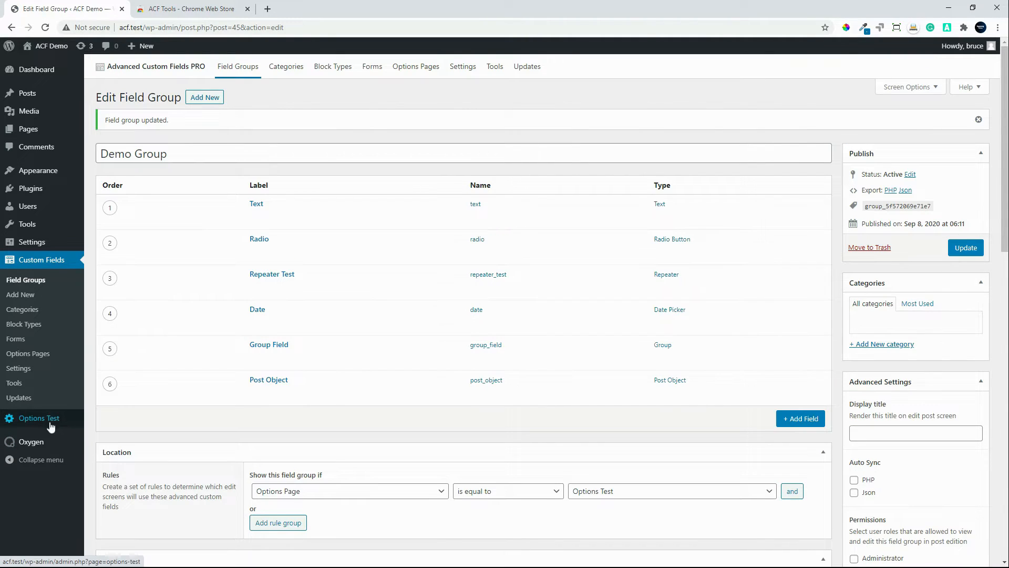
click(50, 421)
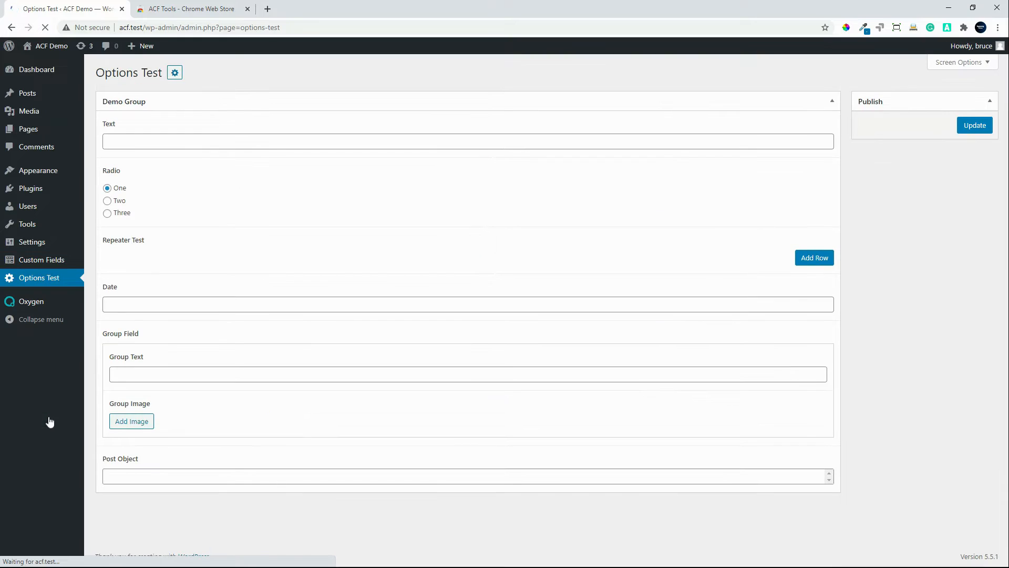
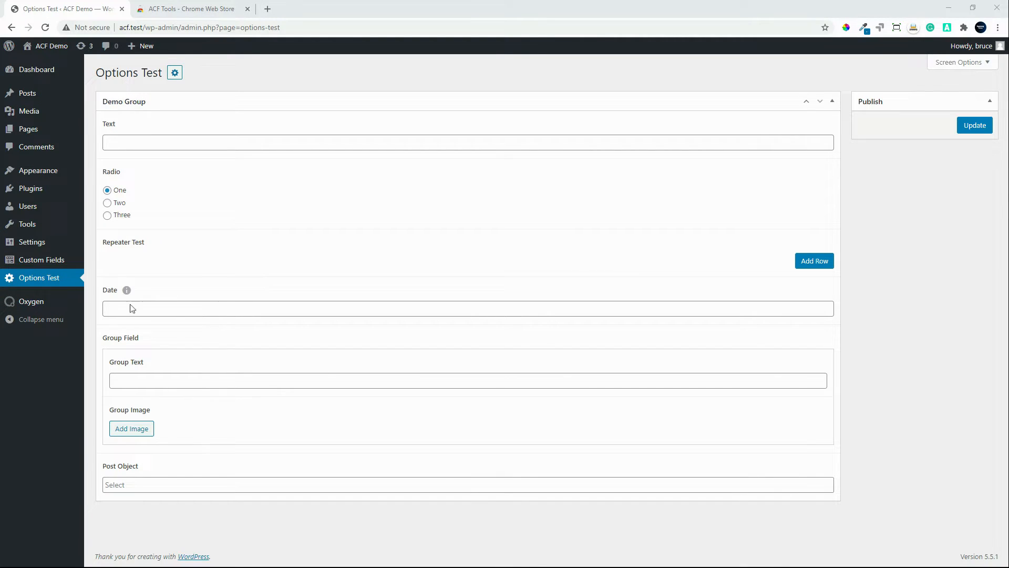
Step: Create a field group category named Category Test with no parent category
mouse_move(50, 263)
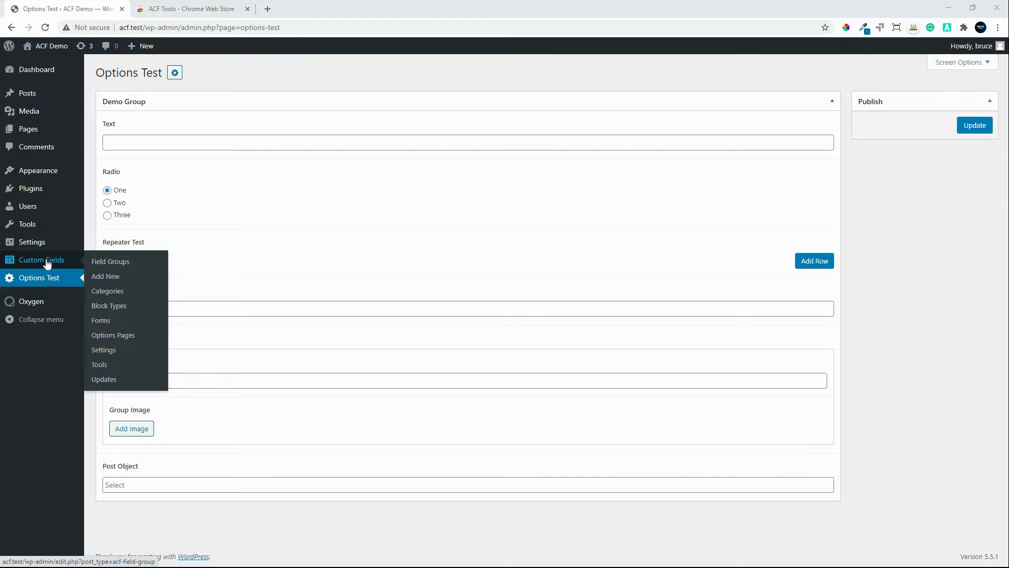
click(45, 263)
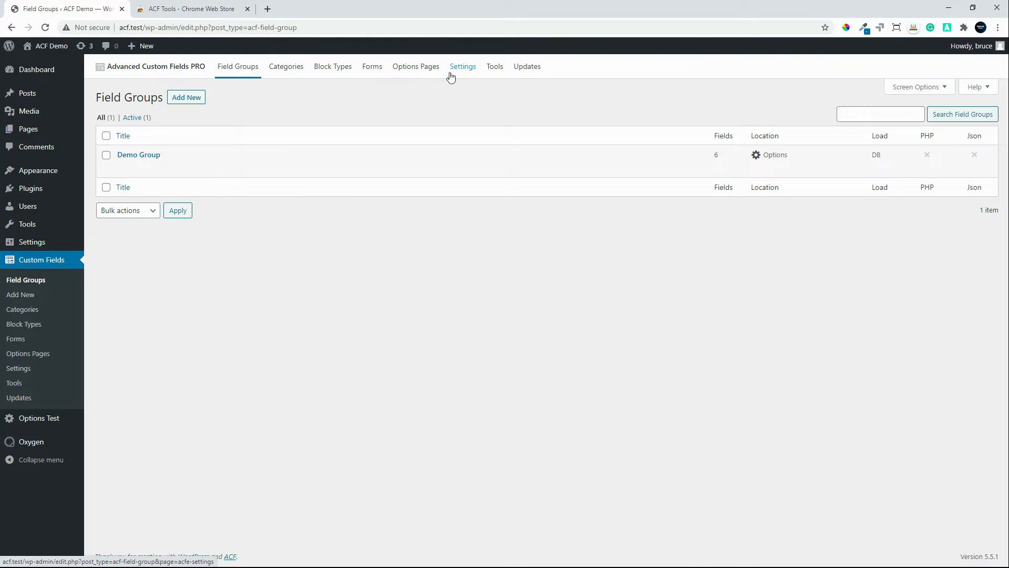
click(287, 71)
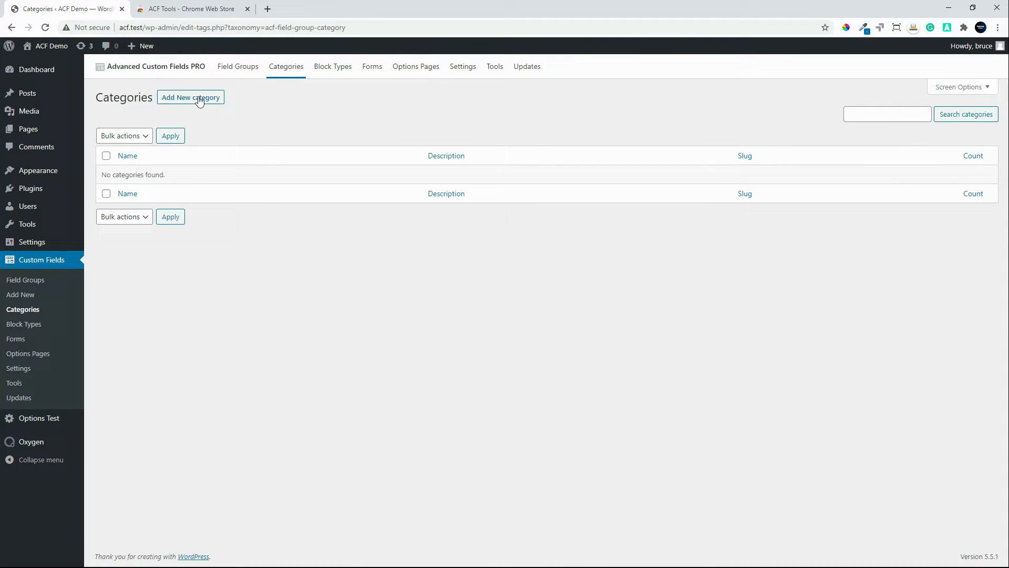
click(199, 100)
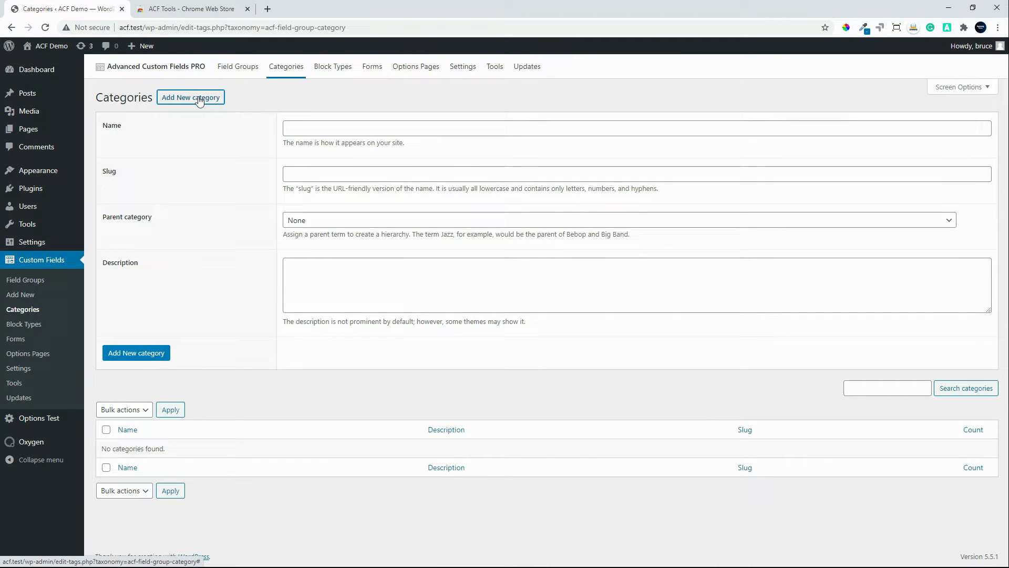
click(313, 128)
text(Cate)
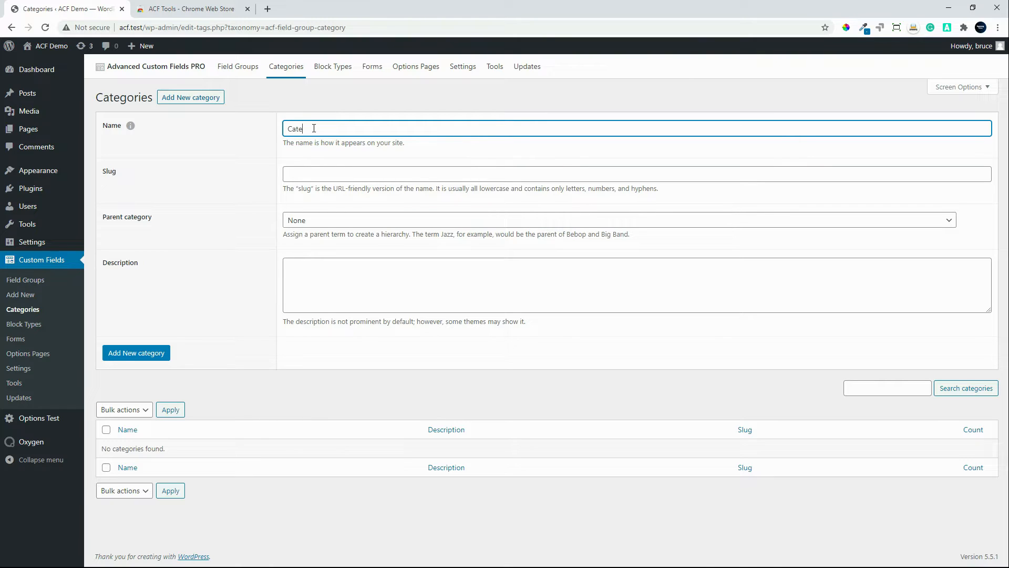
text(gory Test)
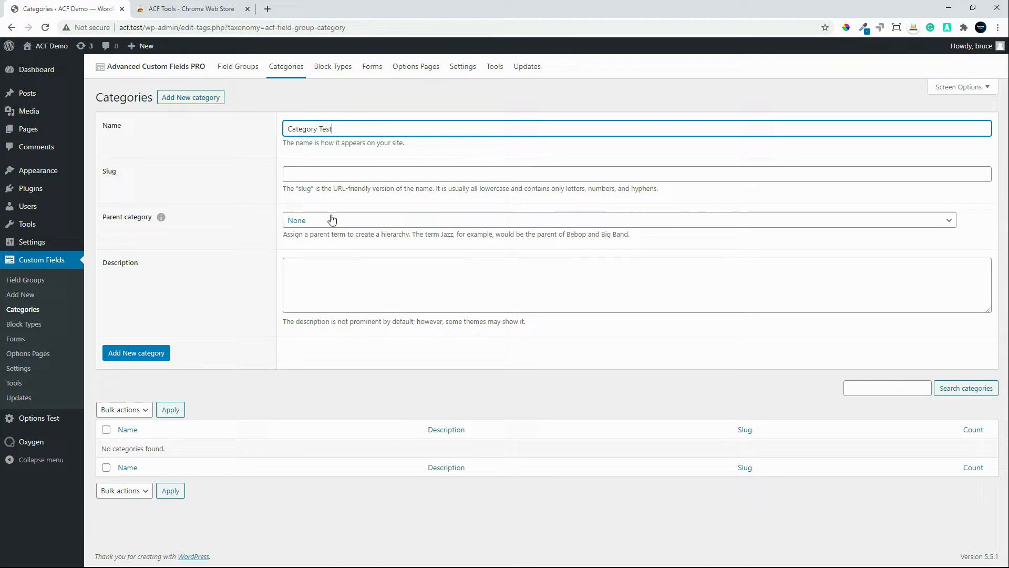
click(134, 359)
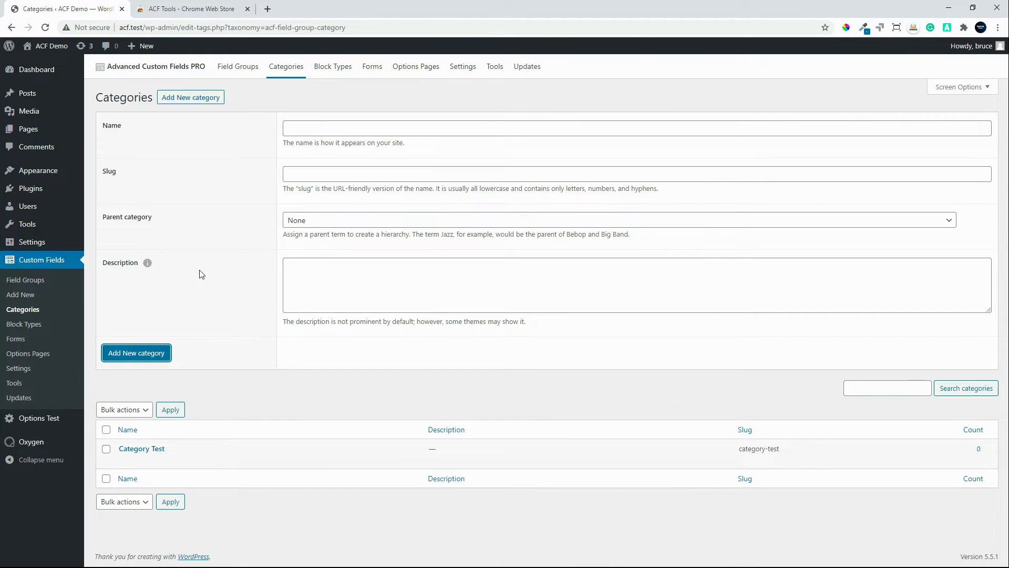
Step: Start a new dynamic block type titled Block Test with the name block-test
click(333, 69)
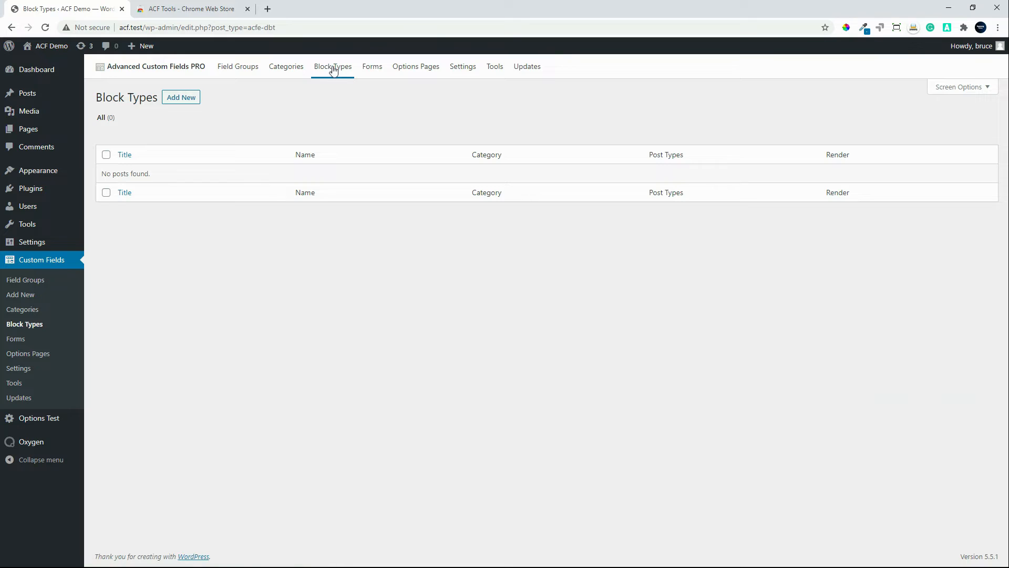
click(184, 99)
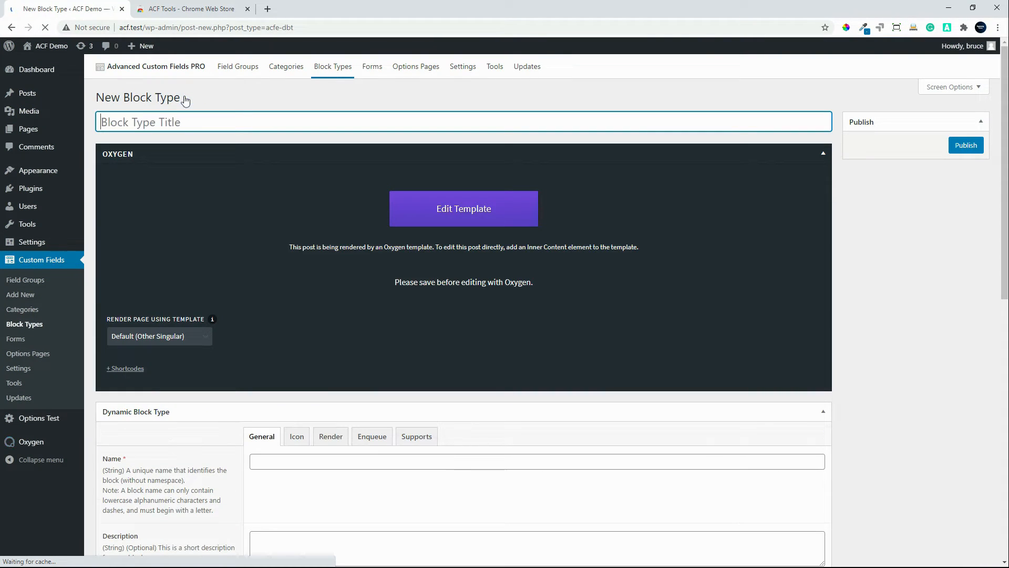
click(823, 153)
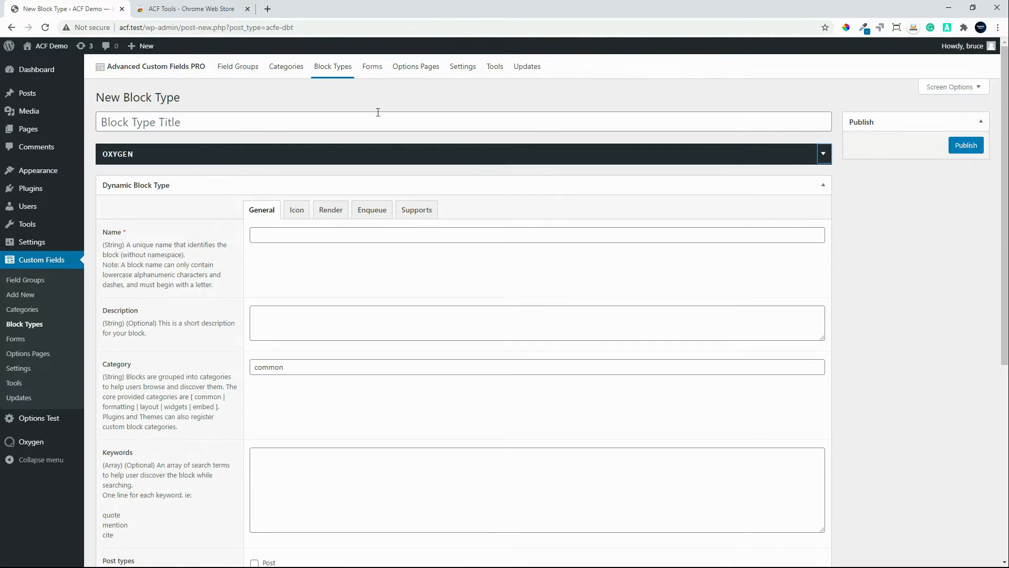
click(147, 117)
text(B)
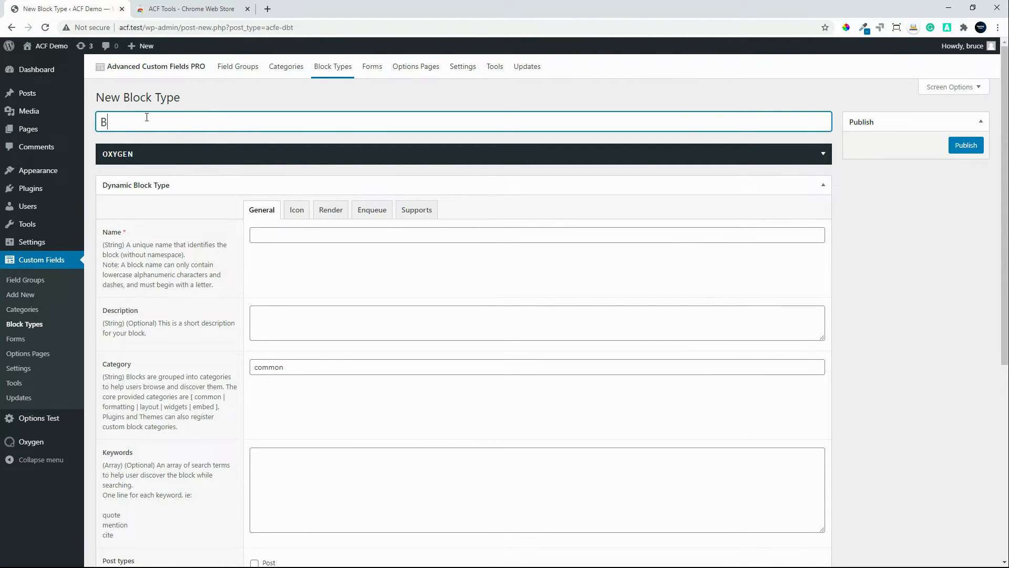
text(lock Test)
click(297, 236)
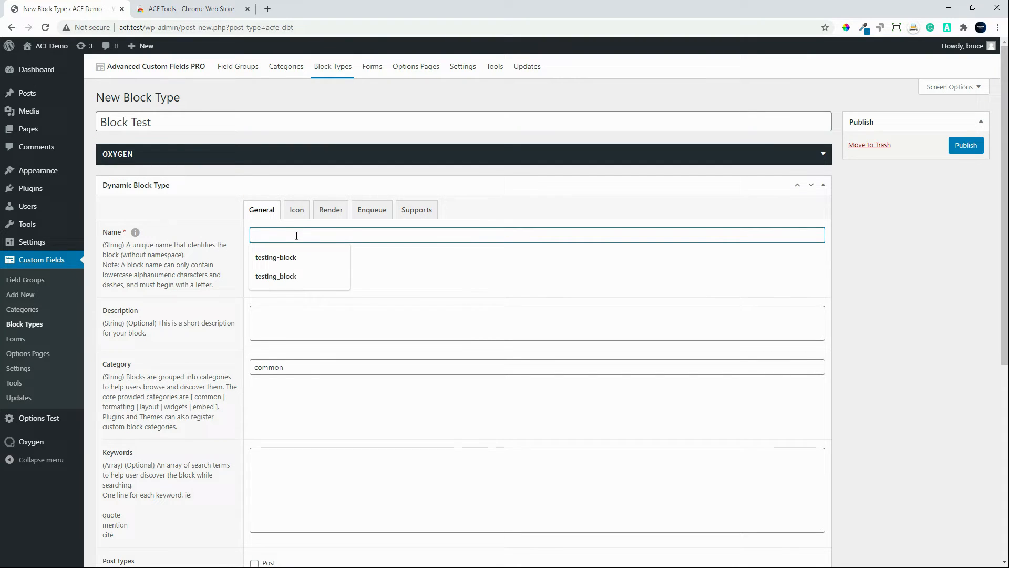
text(block-test)
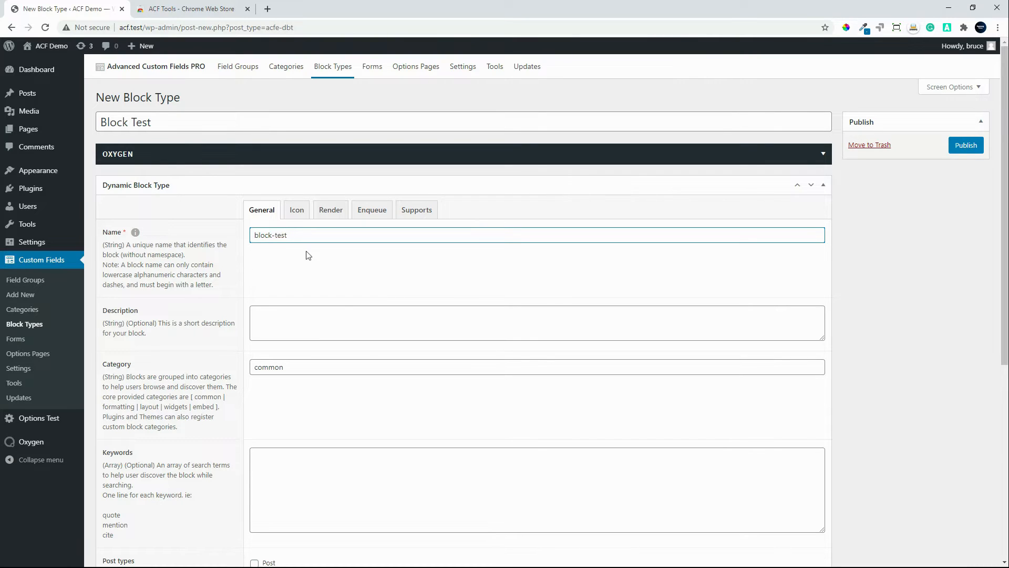
Step: Review the new block type's general settings from description and category through post types, mode and align
click(319, 311)
scroll(333, 404, down, 1)
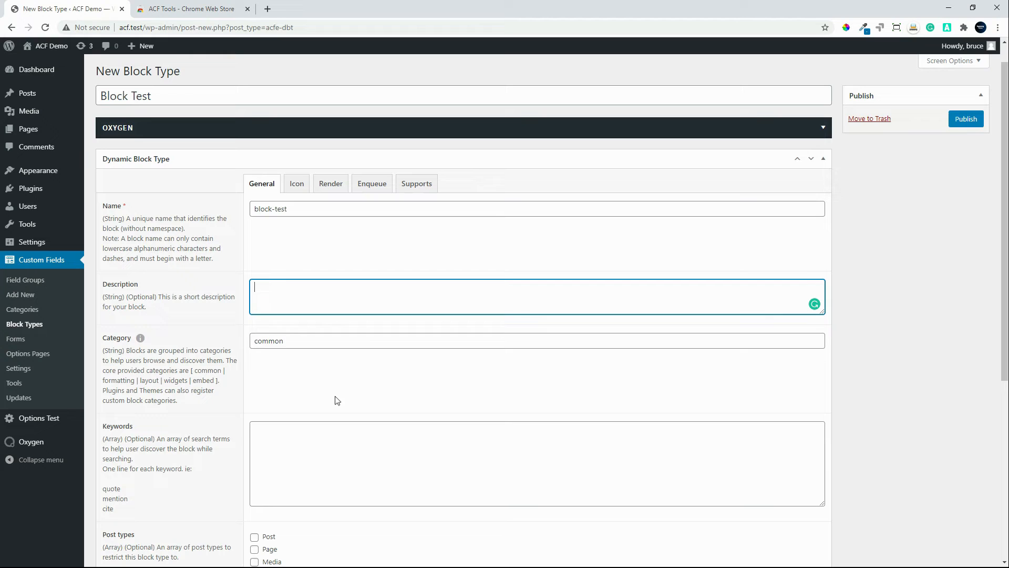
click(283, 341)
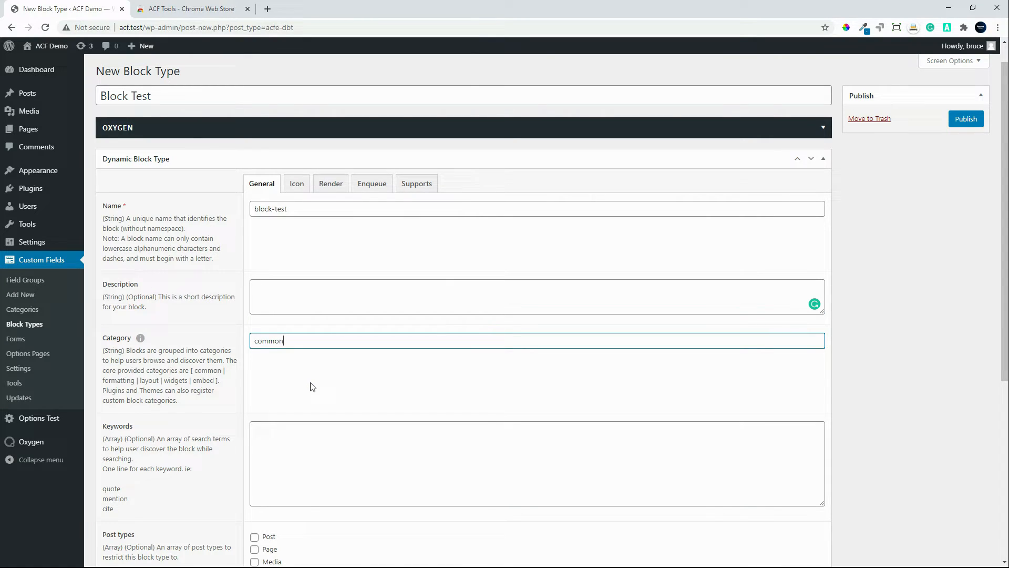
scroll(311, 378, down, 1)
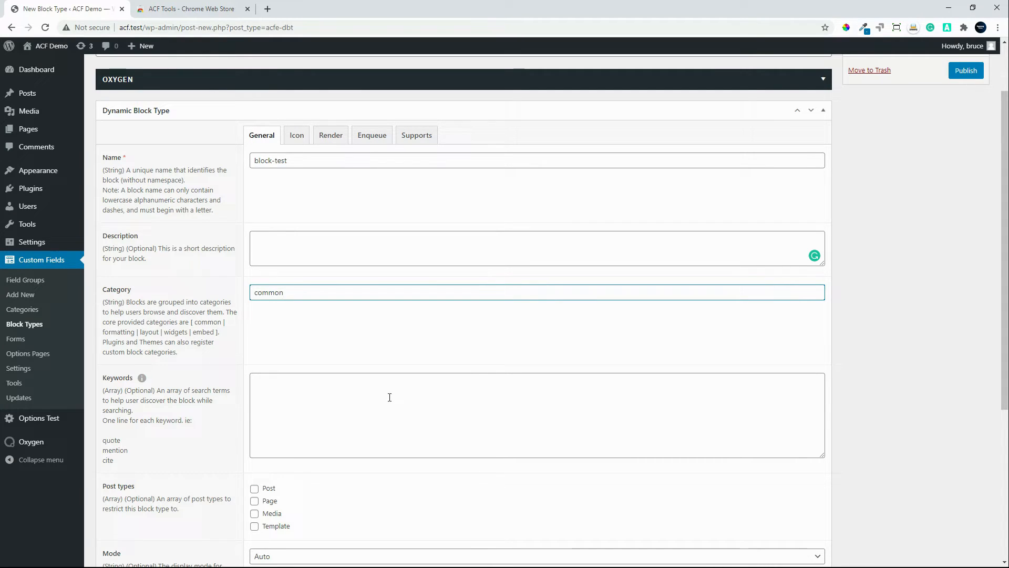
scroll(389, 397, down, 2)
scroll(390, 397, down, 1)
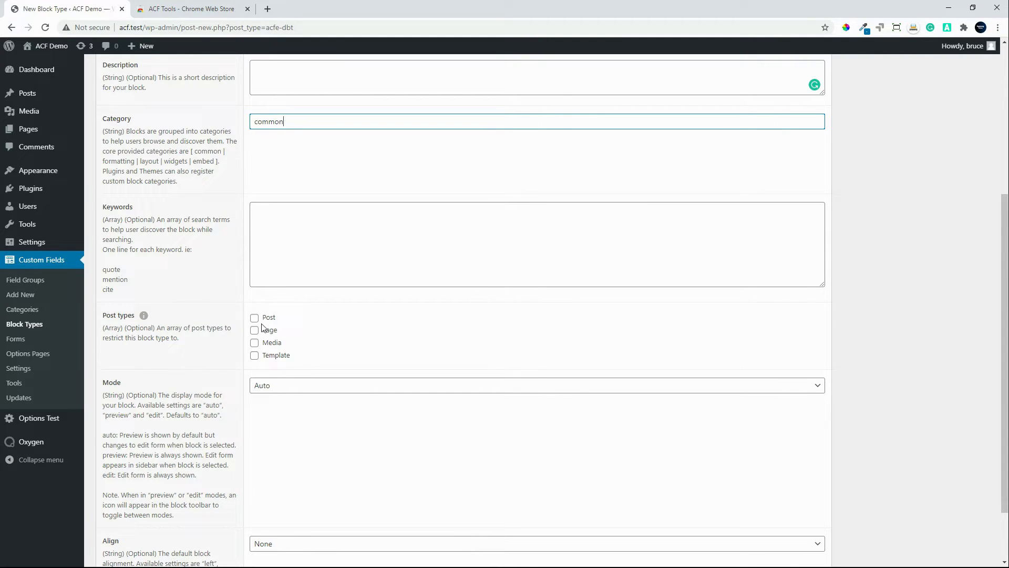
scroll(347, 332, down, 2)
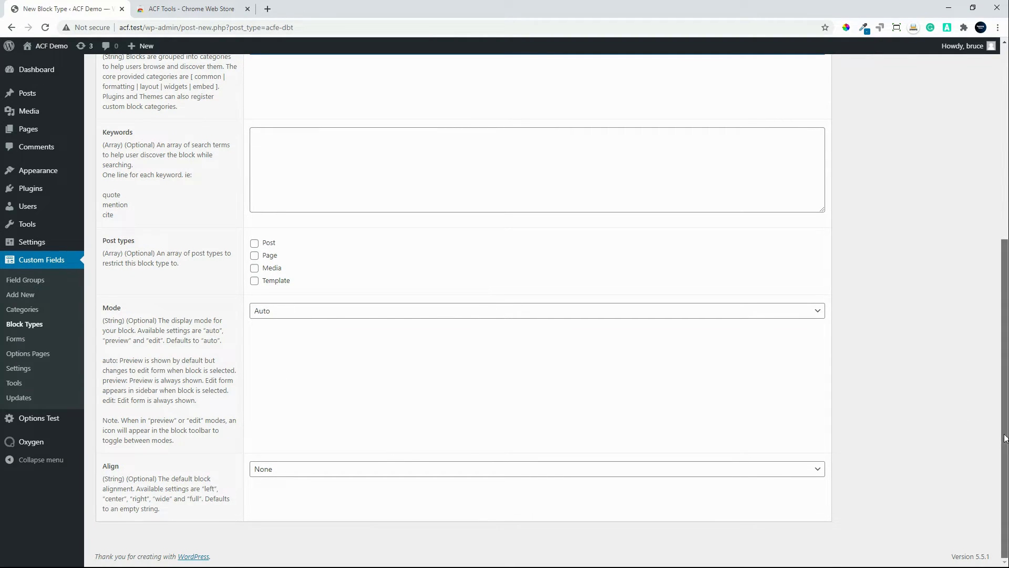
drag(1007, 432, 1007, 239)
Step: Review the block type's Icon, Render, Enqueue and Supports settings, and leave for the list of forms without saving
click(294, 210)
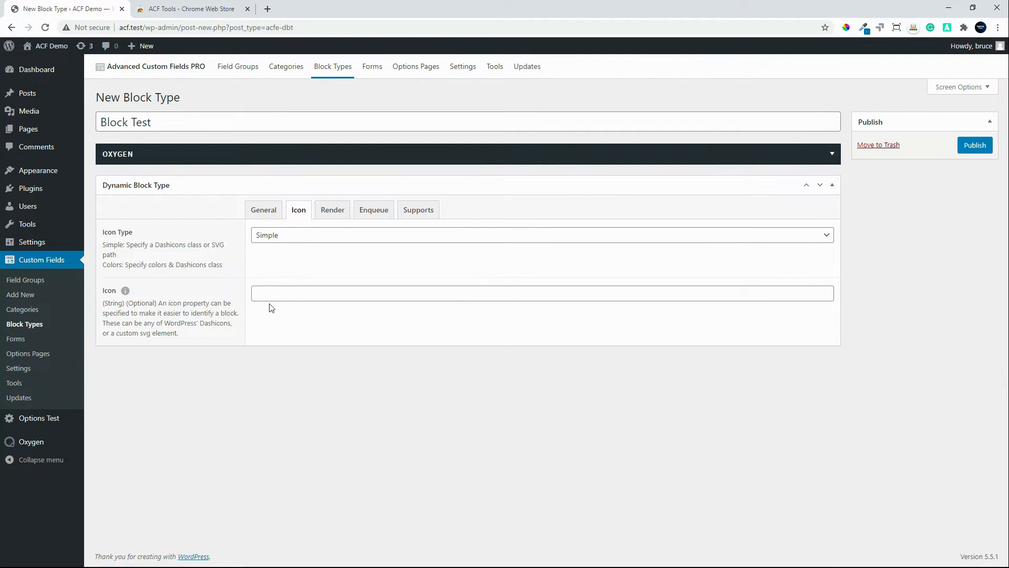
click(333, 211)
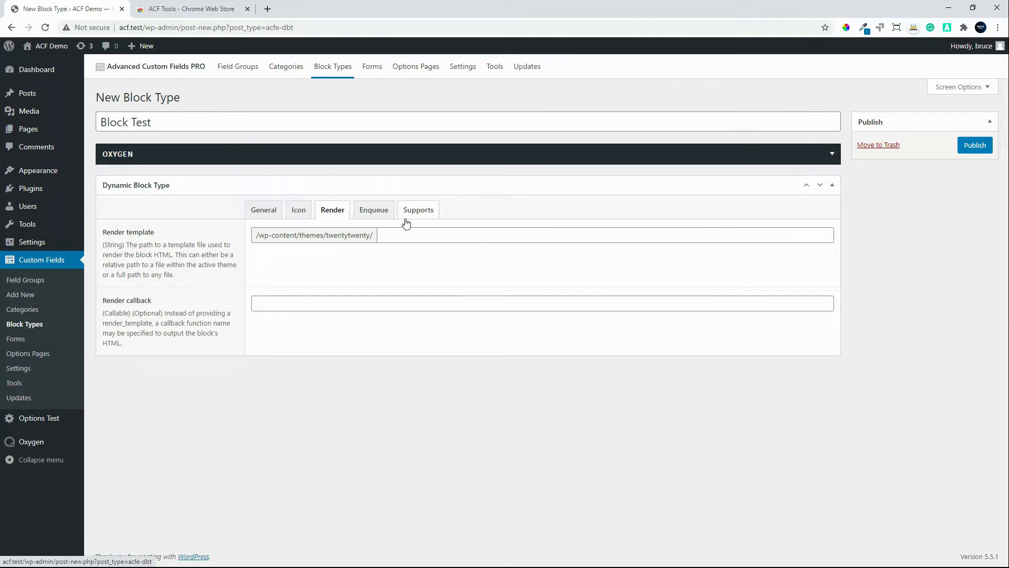
click(372, 214)
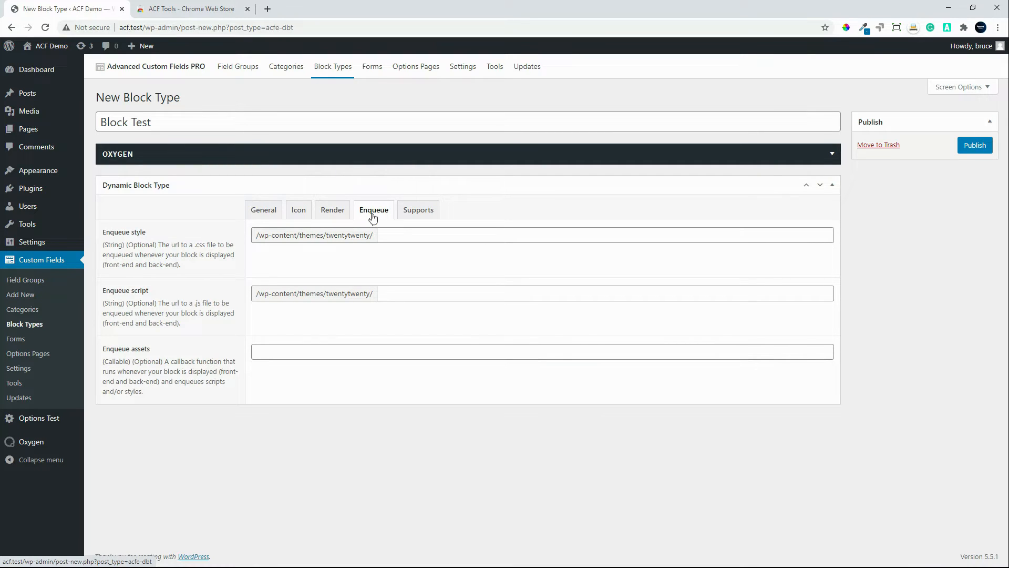
click(419, 210)
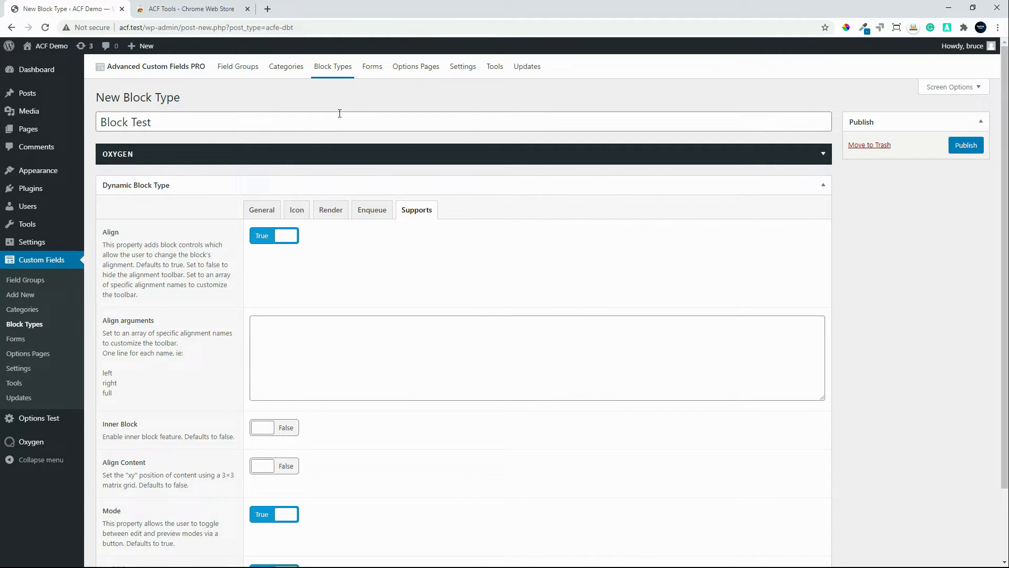
click(375, 71)
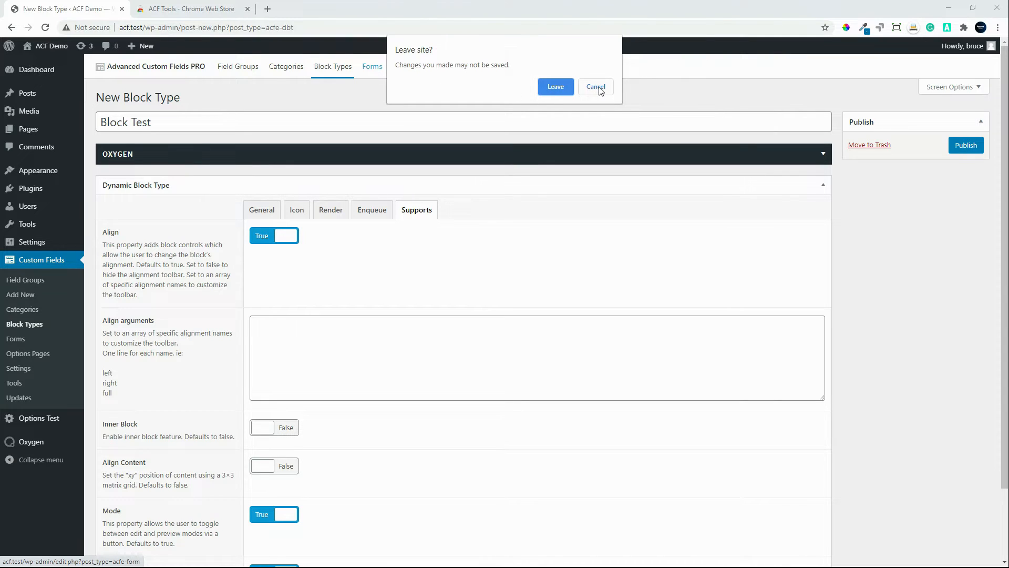
click(555, 87)
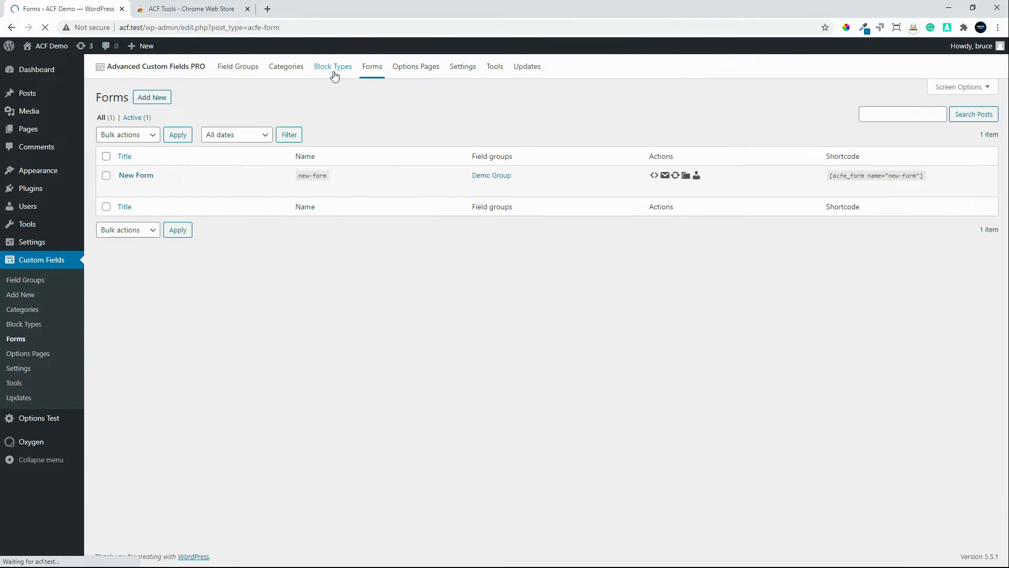
Step: View the Advanced Custom Fields settings and examine the ACF: Extended module settings
click(460, 68)
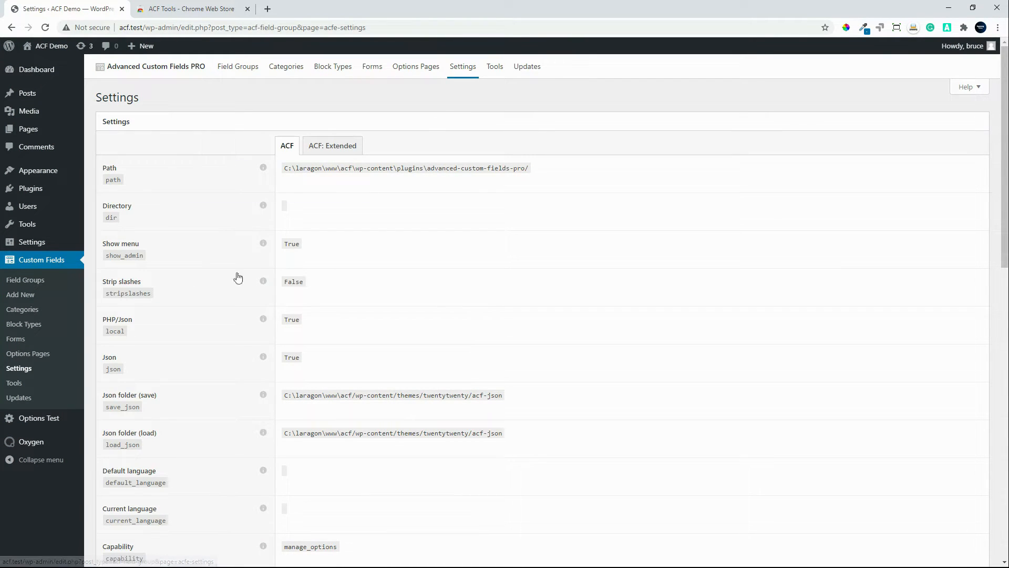
click(337, 148)
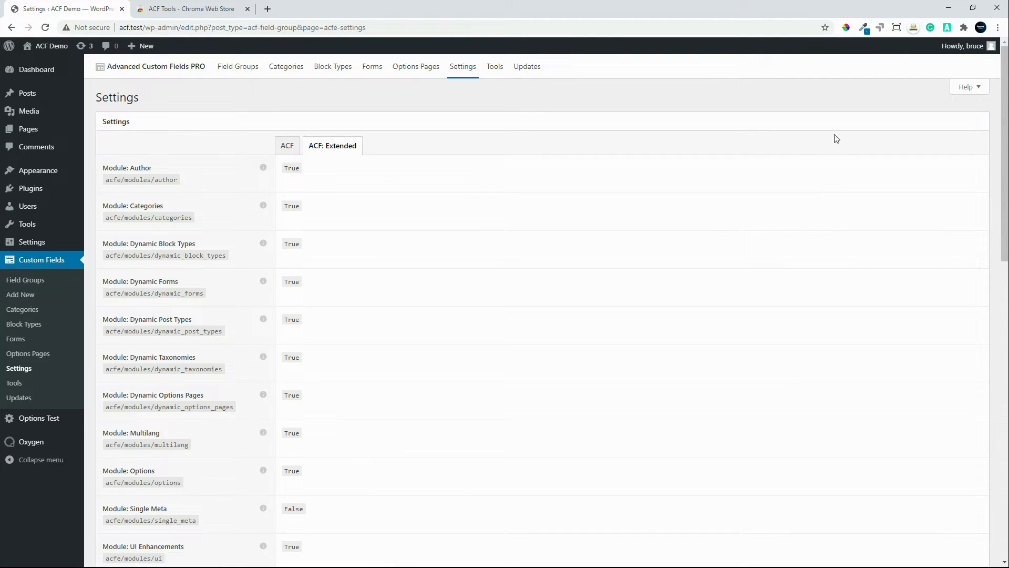
drag(1005, 143, 969, 92)
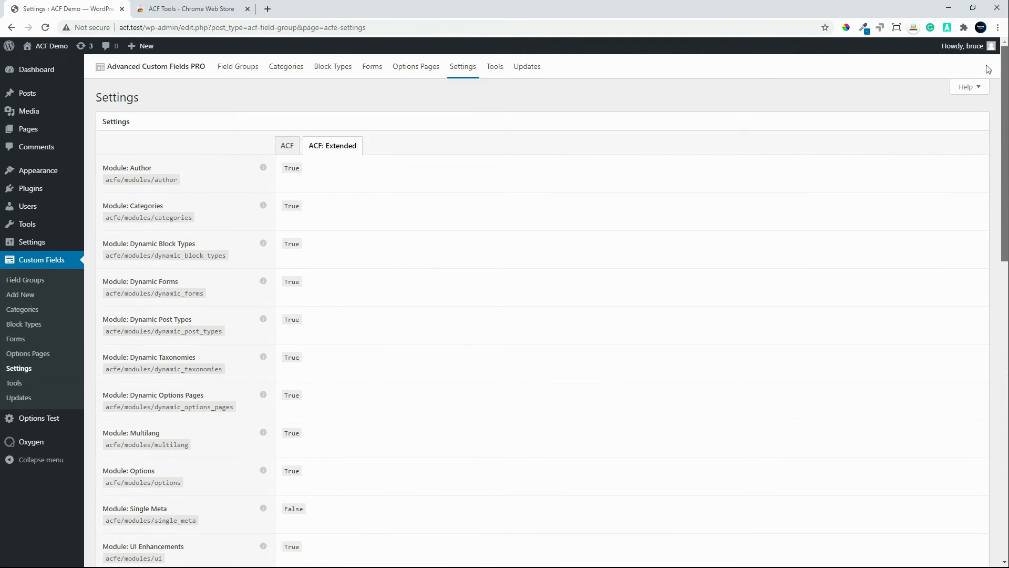
Step: Review the export and import tools for field groups, block types, post types, taxonomies, options pages and forms
click(494, 66)
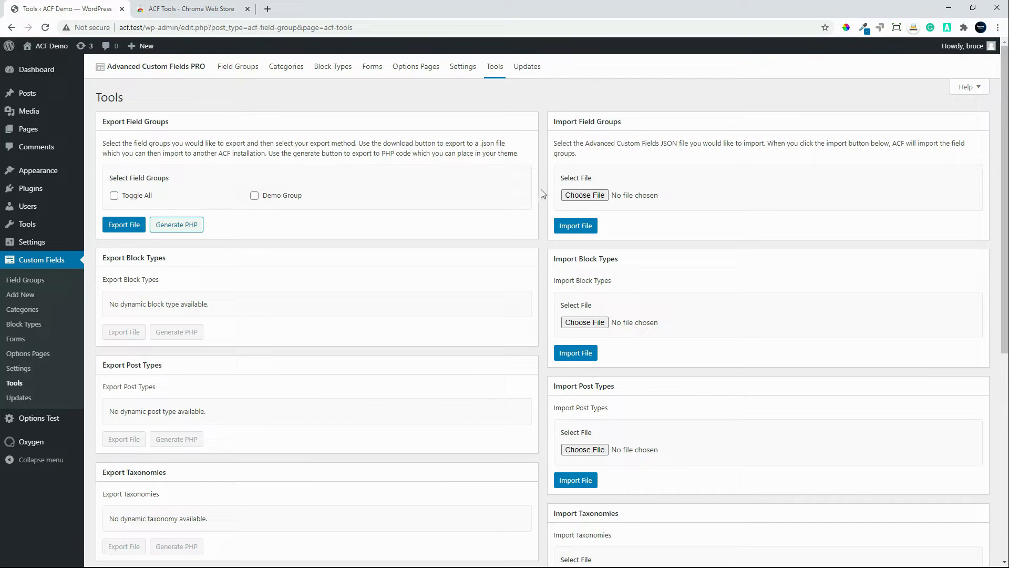
scroll(466, 294, down, 2)
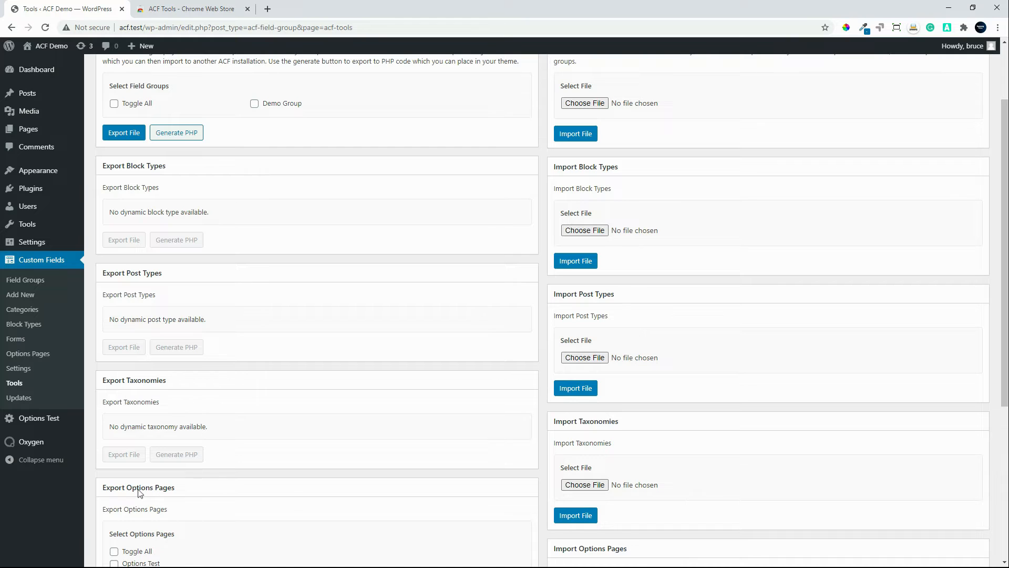
scroll(140, 493, down, 3)
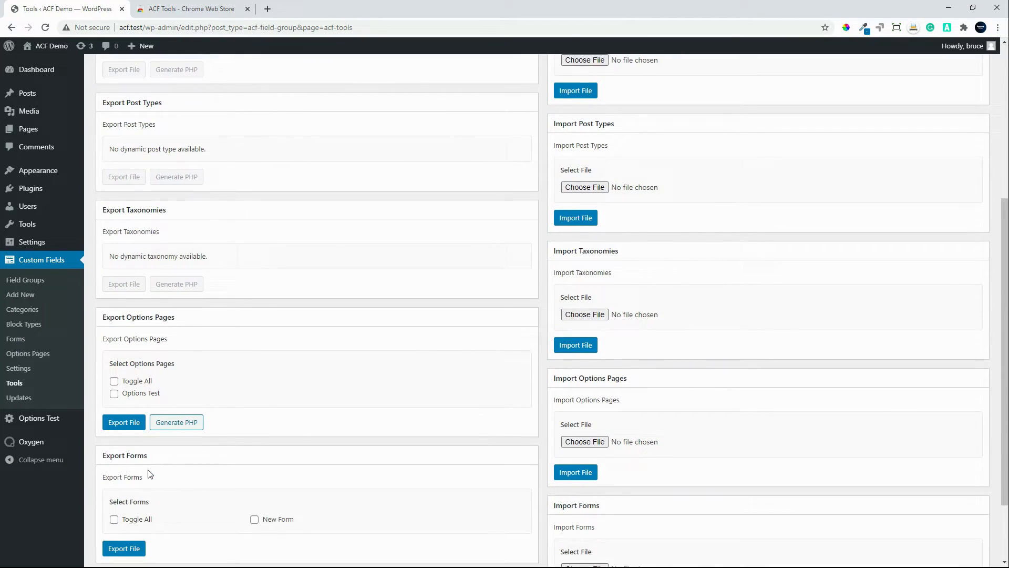
scroll(150, 472, down, 1)
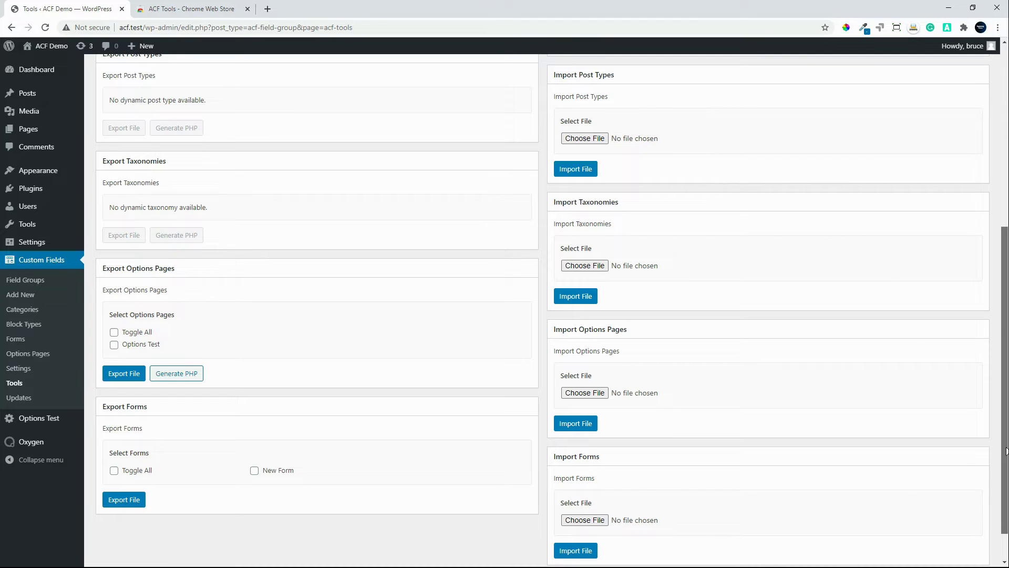
drag(1006, 450, 1005, 262)
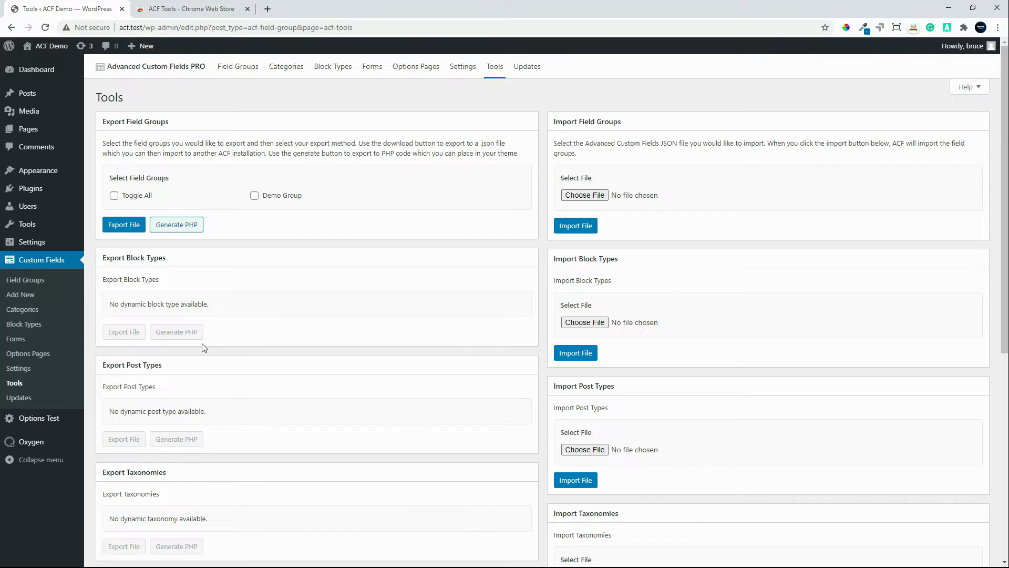
Step: Open the Demo Group field group, set its location rule to Post Type is equal to All, and save the group
click(29, 283)
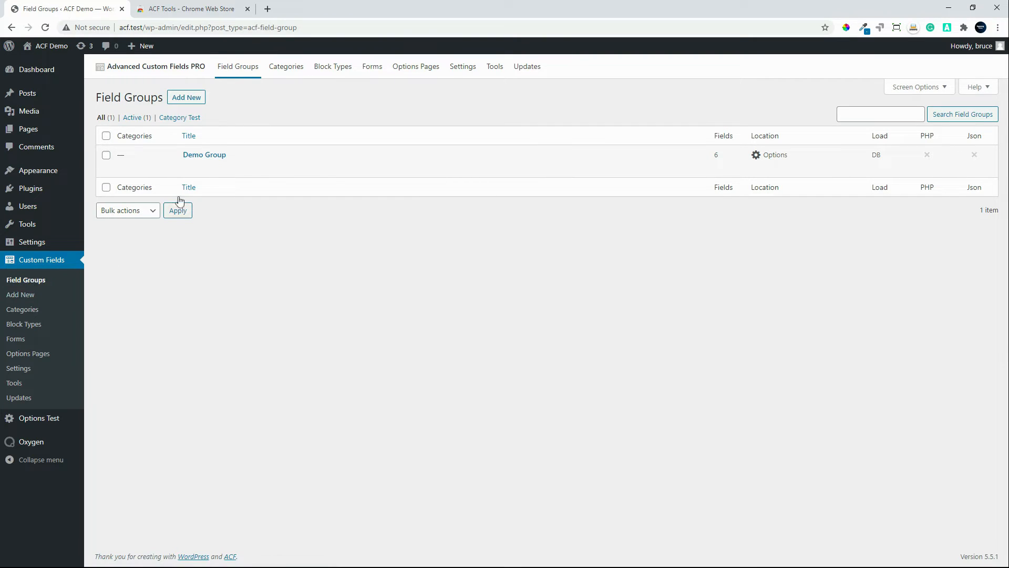
mouse_move(216, 163)
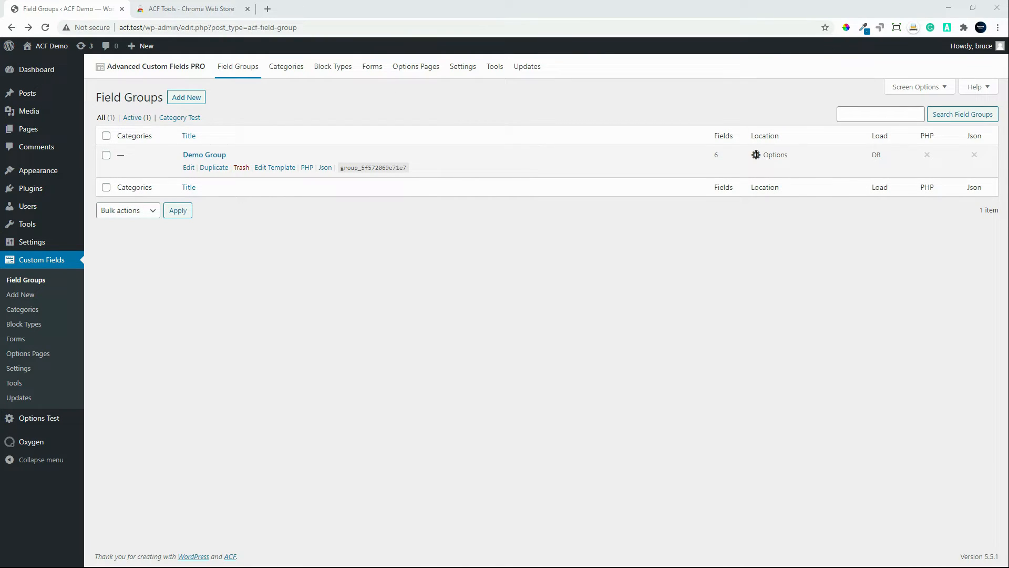
click(206, 158)
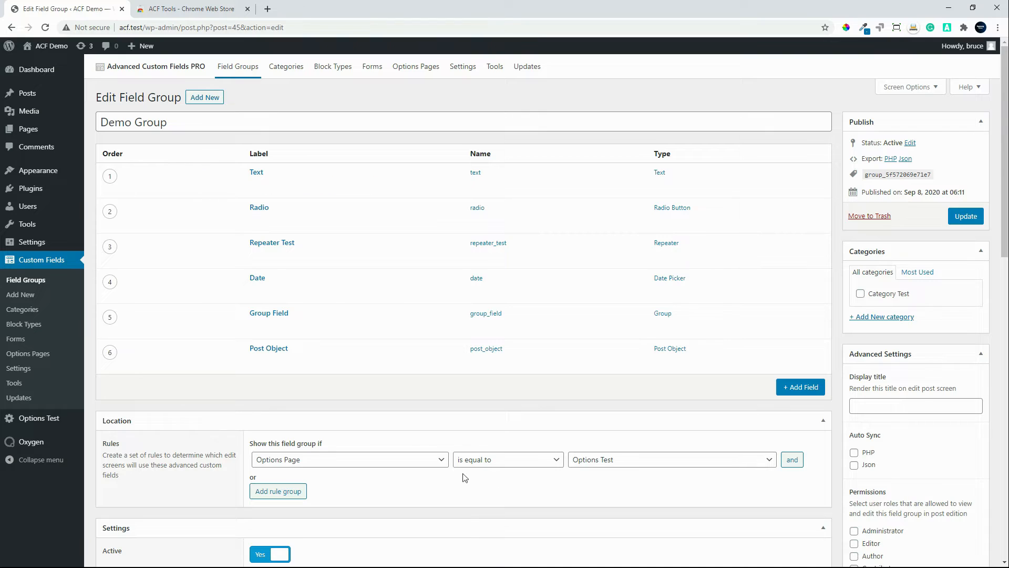
click(402, 459)
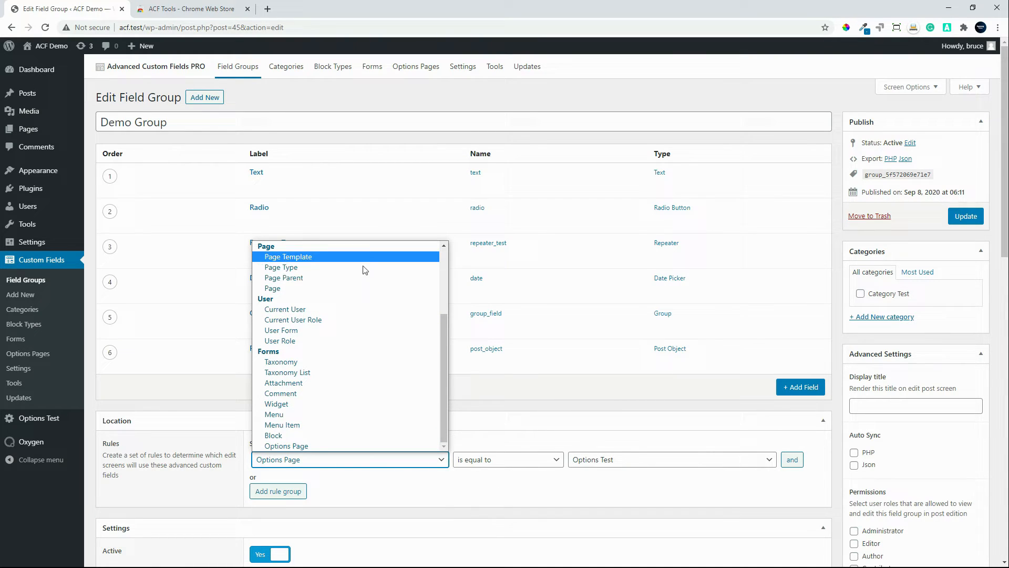
scroll(359, 285, up, 1)
scroll(358, 285, up, 3)
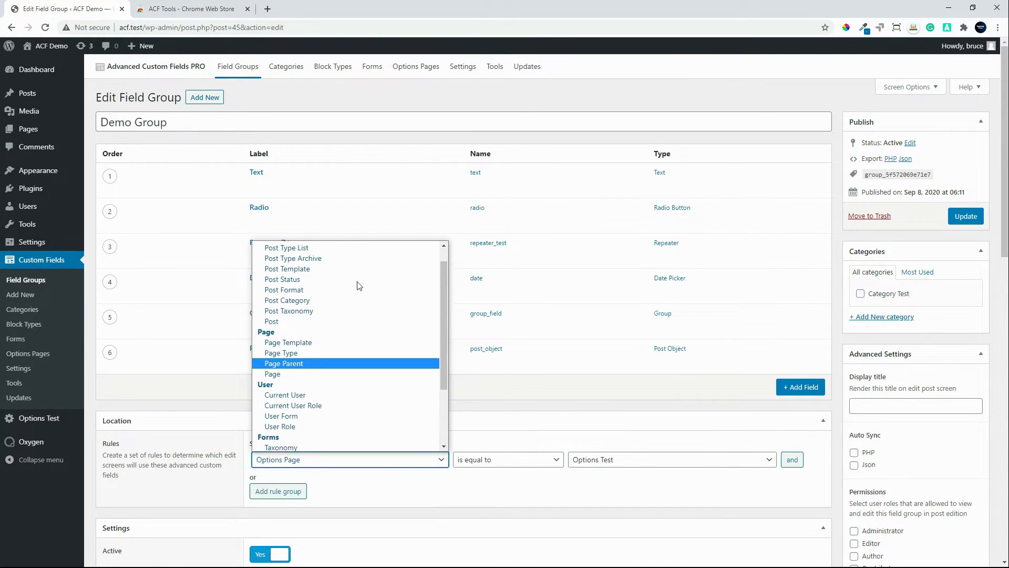
click(325, 262)
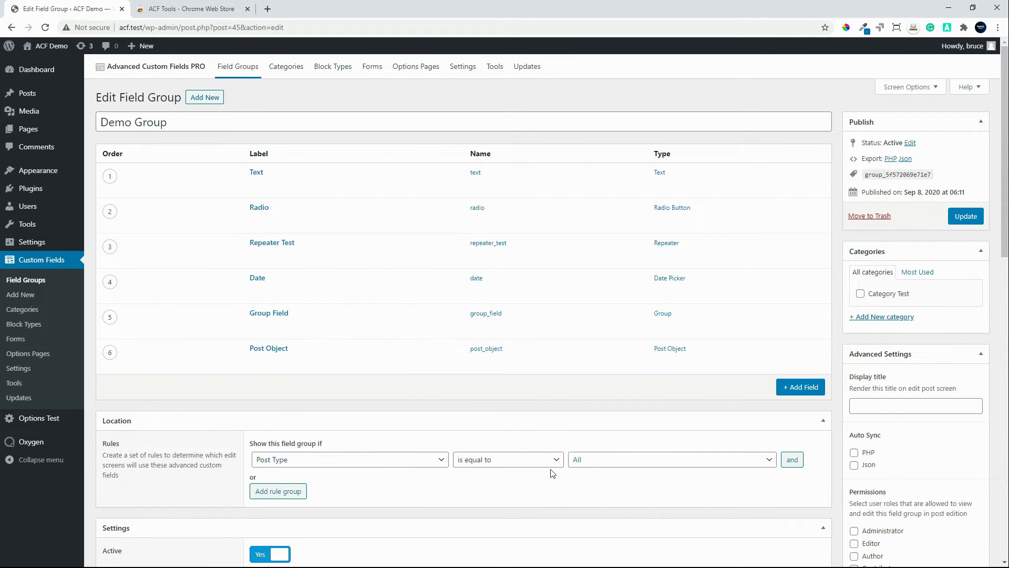
click(955, 219)
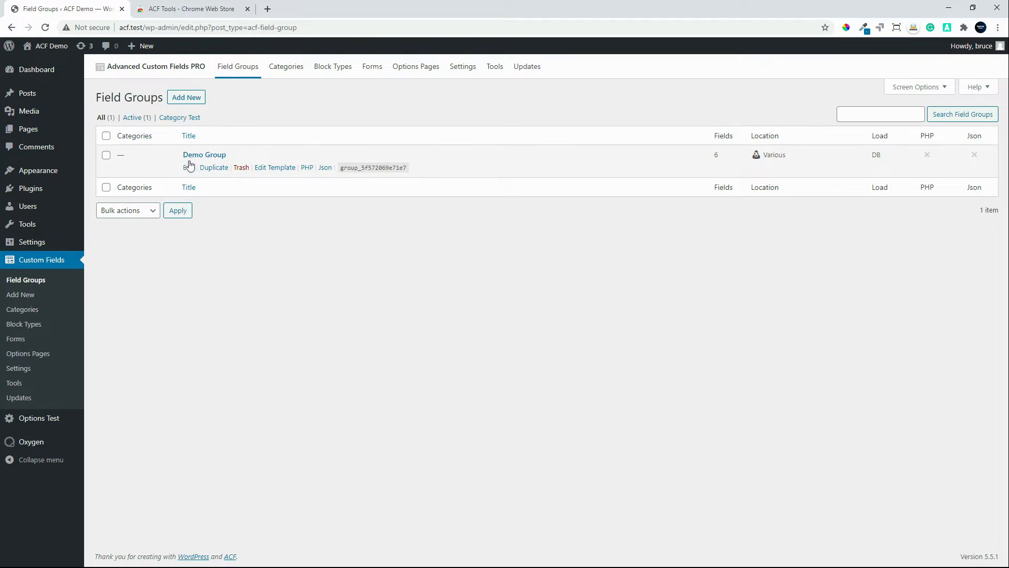
Step: Set the Demo Group's location rule to User Role is equal to All, save it, and check the location column in the field groups list
click(208, 155)
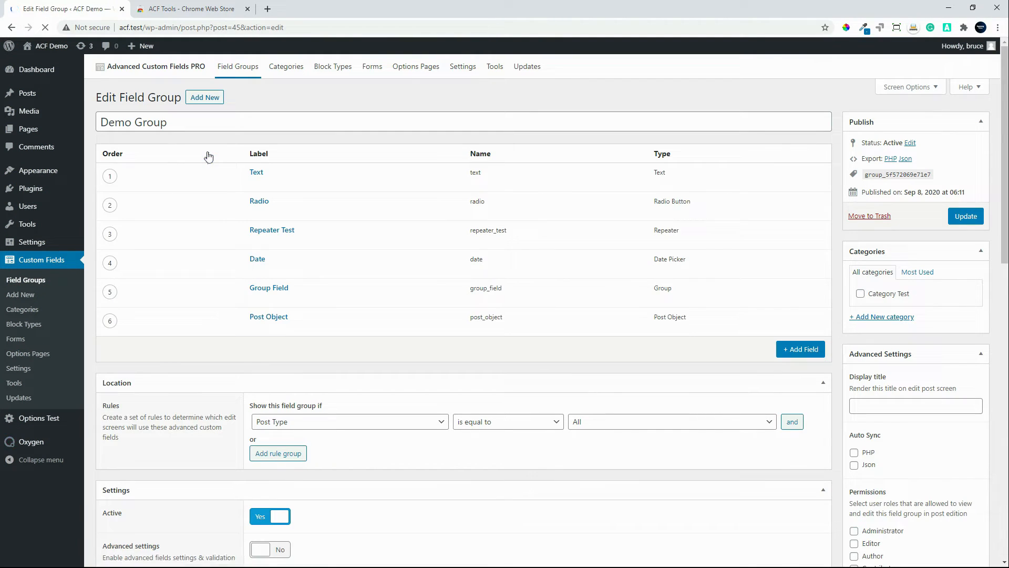
click(380, 460)
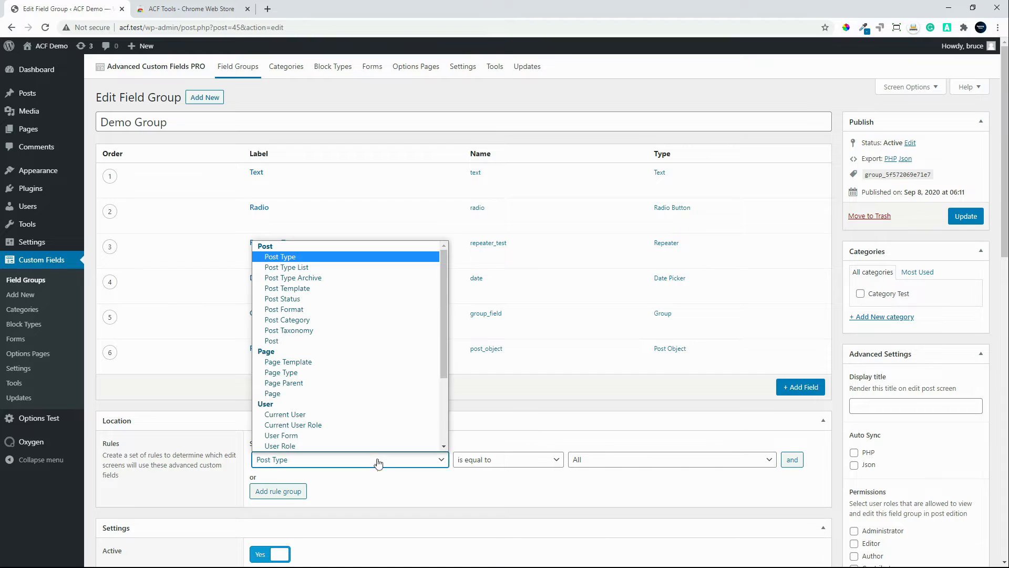
scroll(374, 420, down, 3)
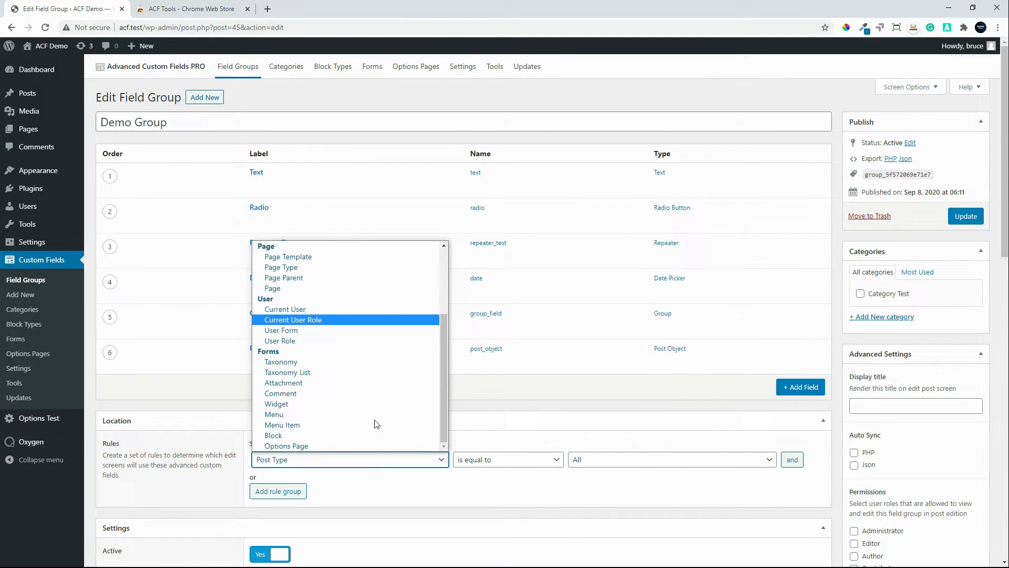
click(320, 337)
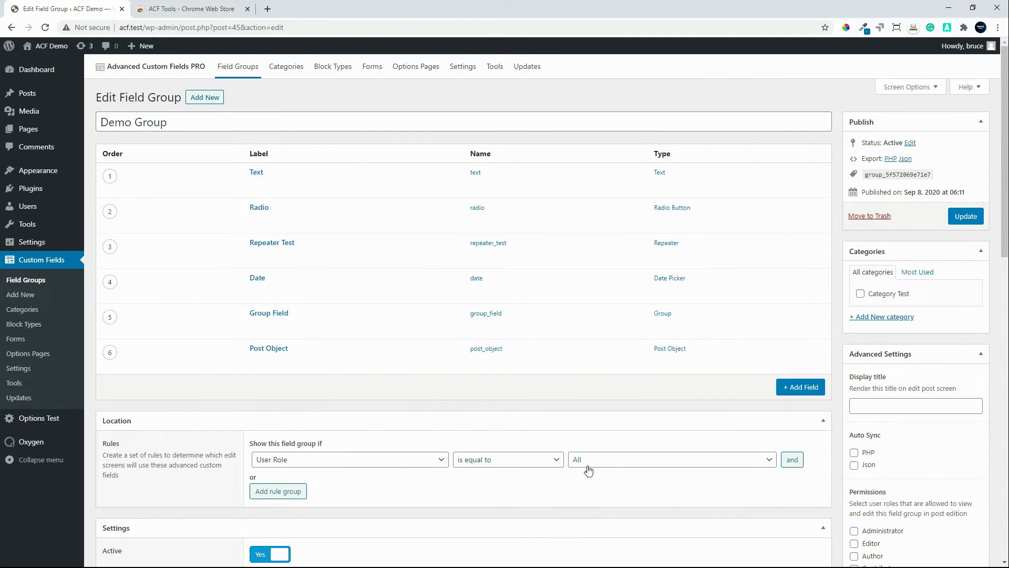
click(967, 216)
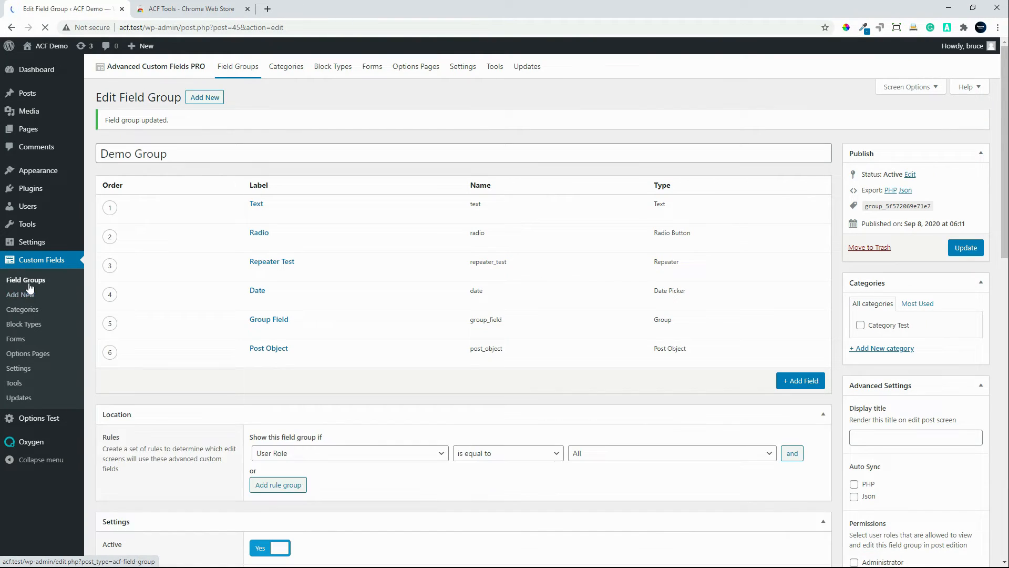
click(30, 281)
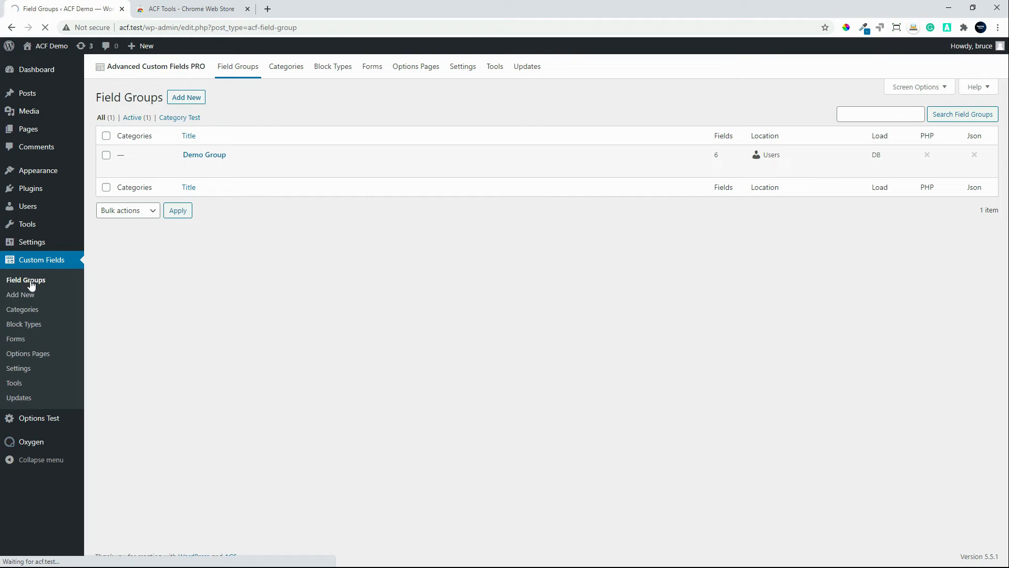
mouse_move(683, 164)
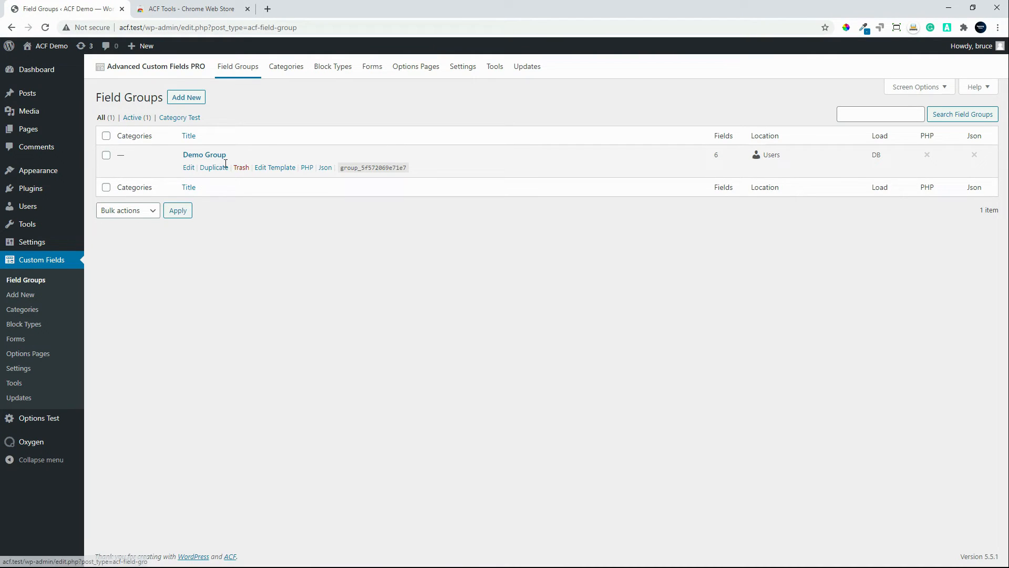
Step: Reopen the Demo Group from the field groups list, switch its location rule back to Post Type is equal to All, and update it
click(201, 156)
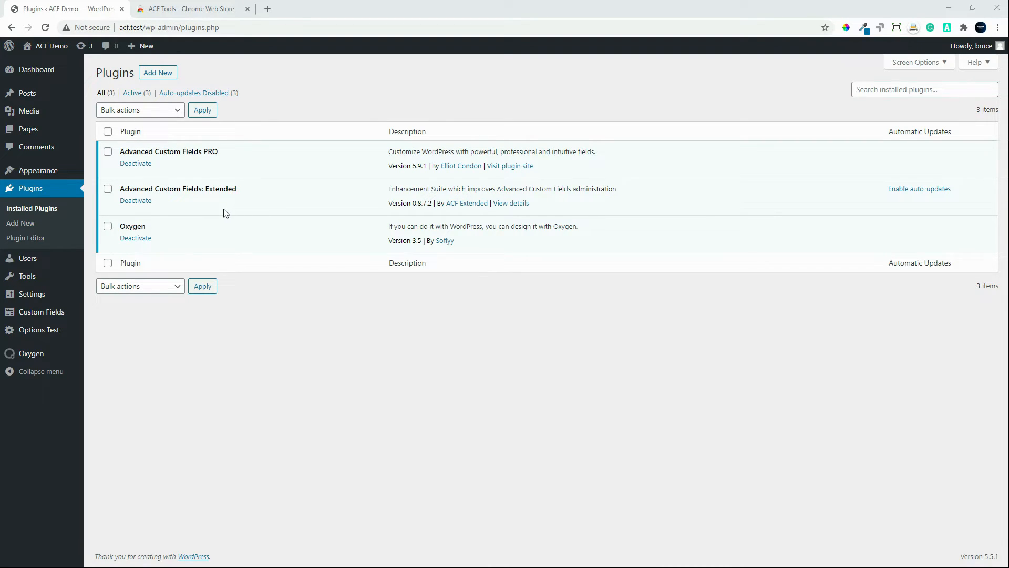
mouse_move(39, 316)
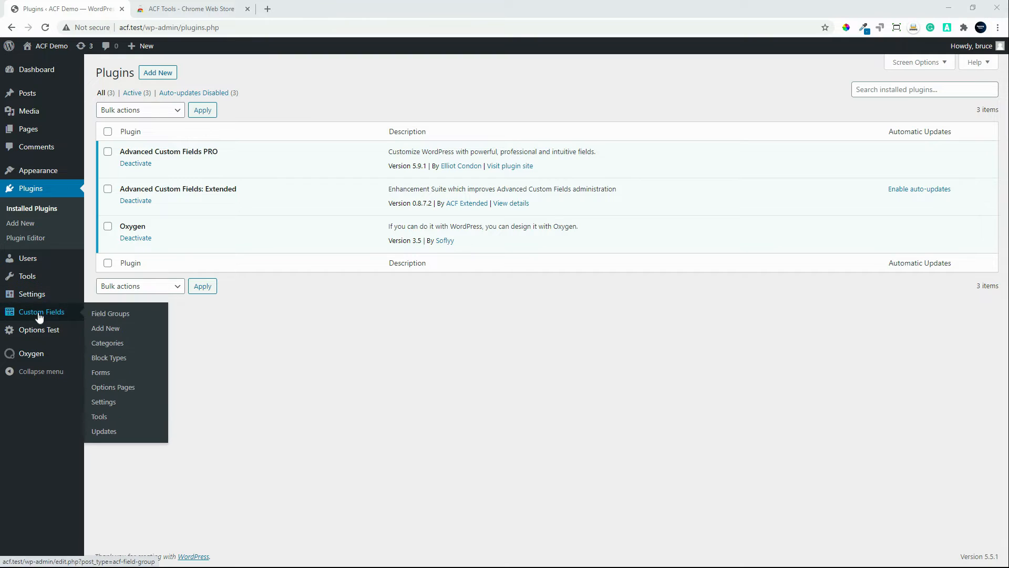
click(94, 314)
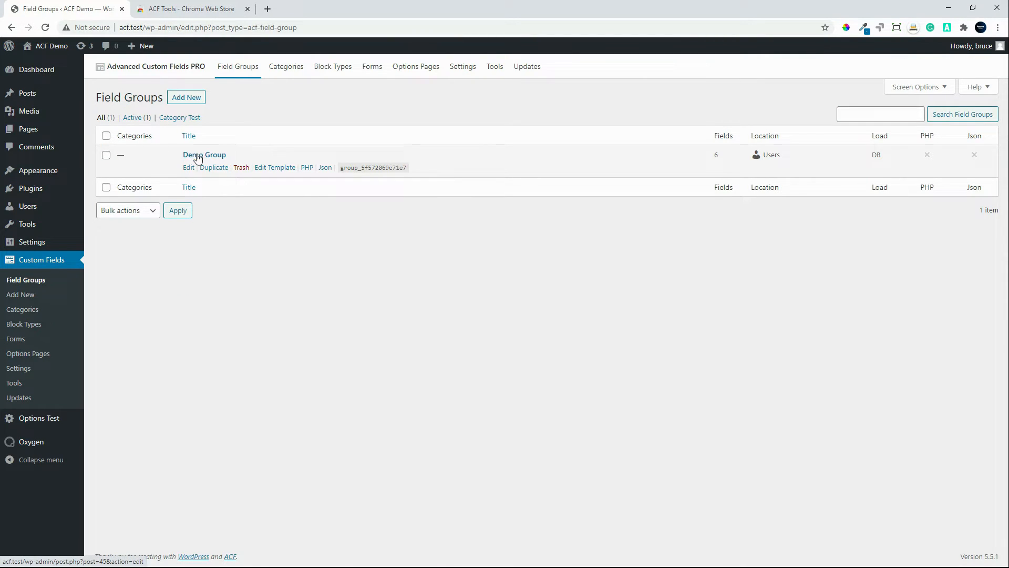
click(198, 156)
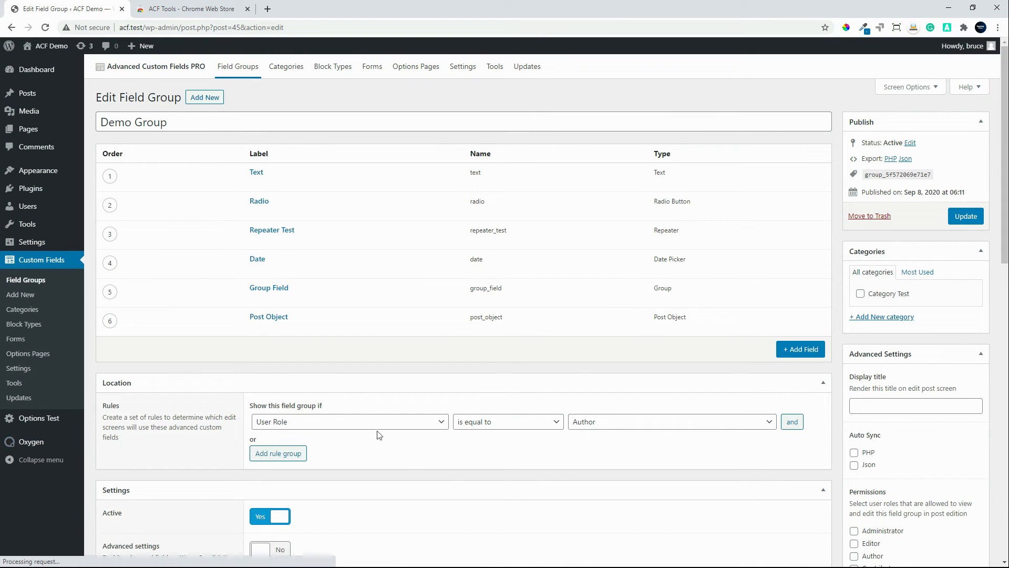
click(406, 461)
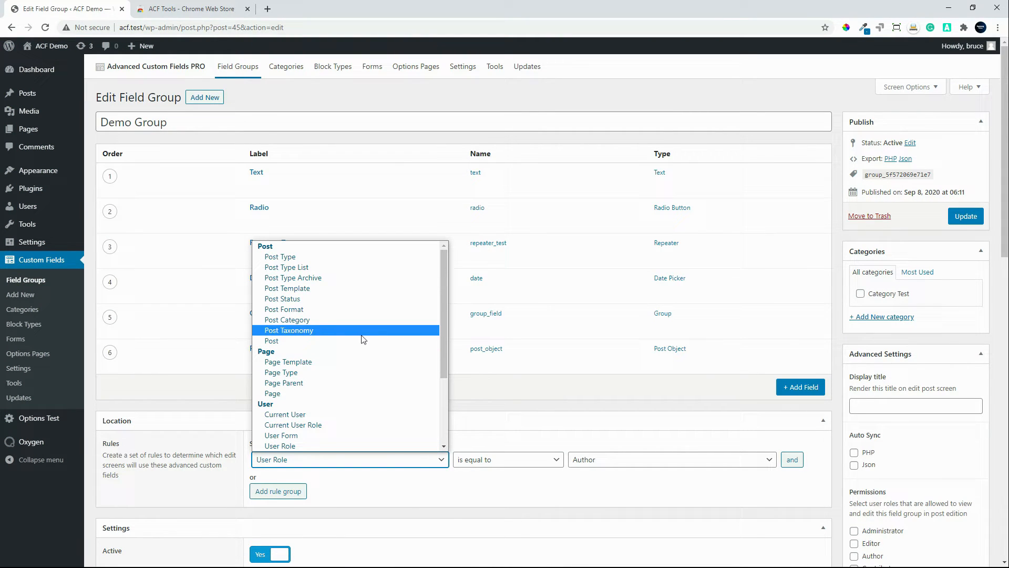
click(323, 257)
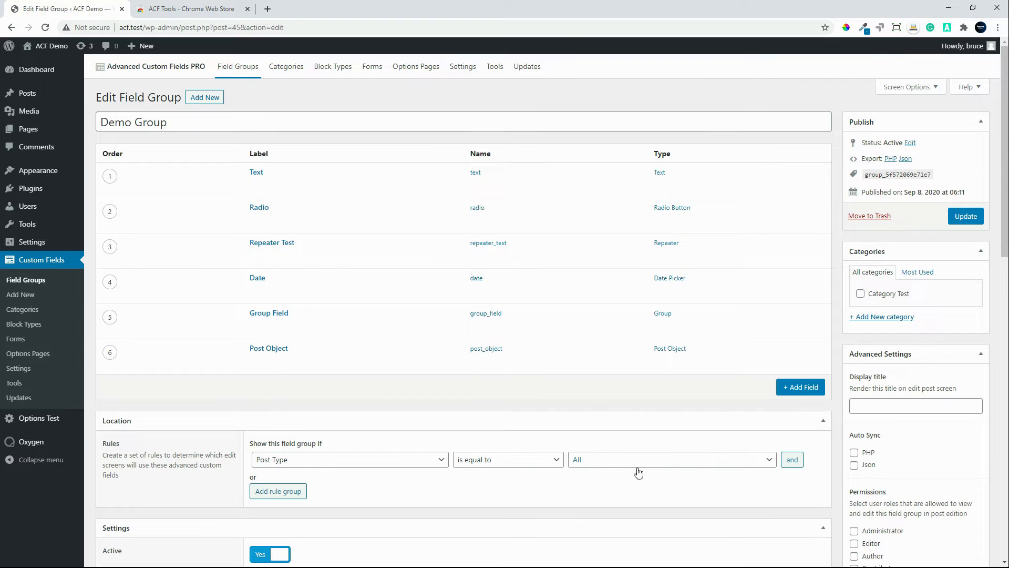
click(970, 217)
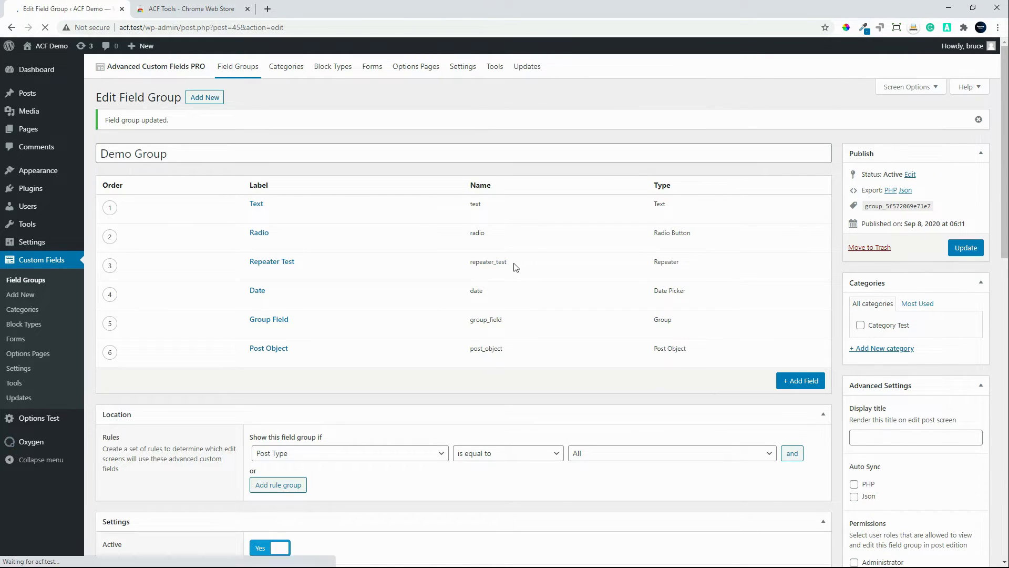
Step: Open the Blog Post template from Oxygen's templates in the Oxygen visual editor
mouse_move(26, 444)
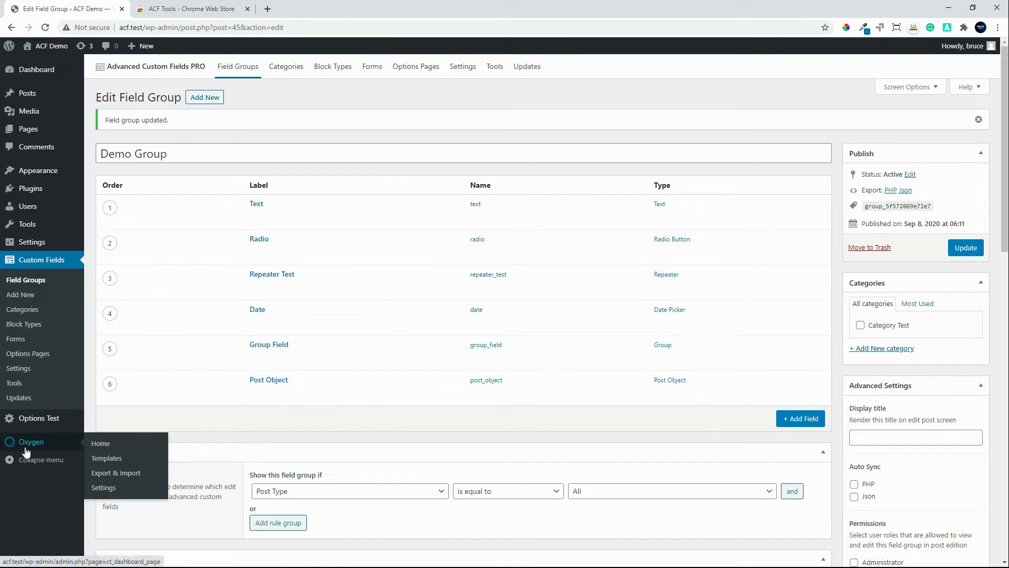
click(114, 464)
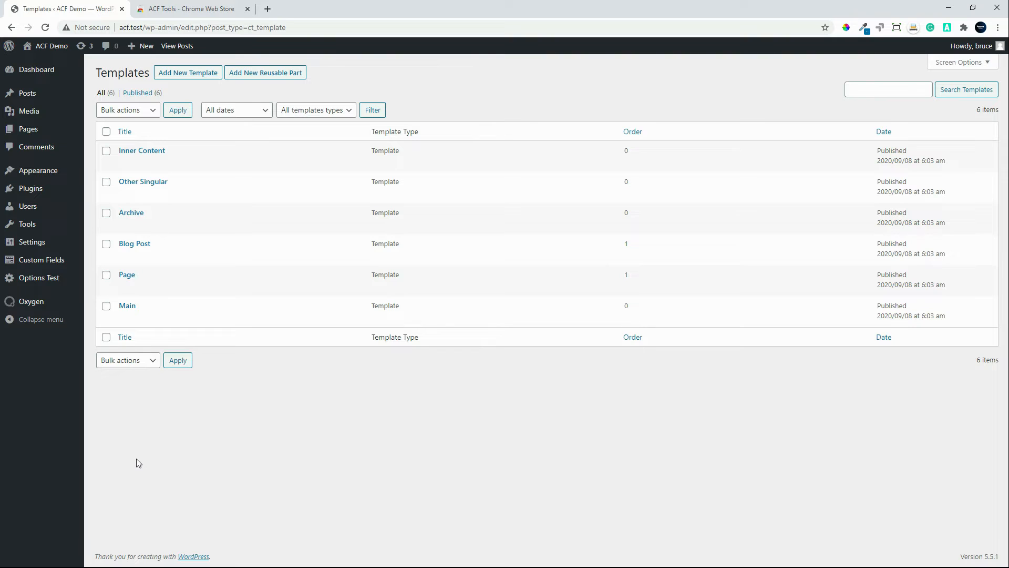
click(142, 245)
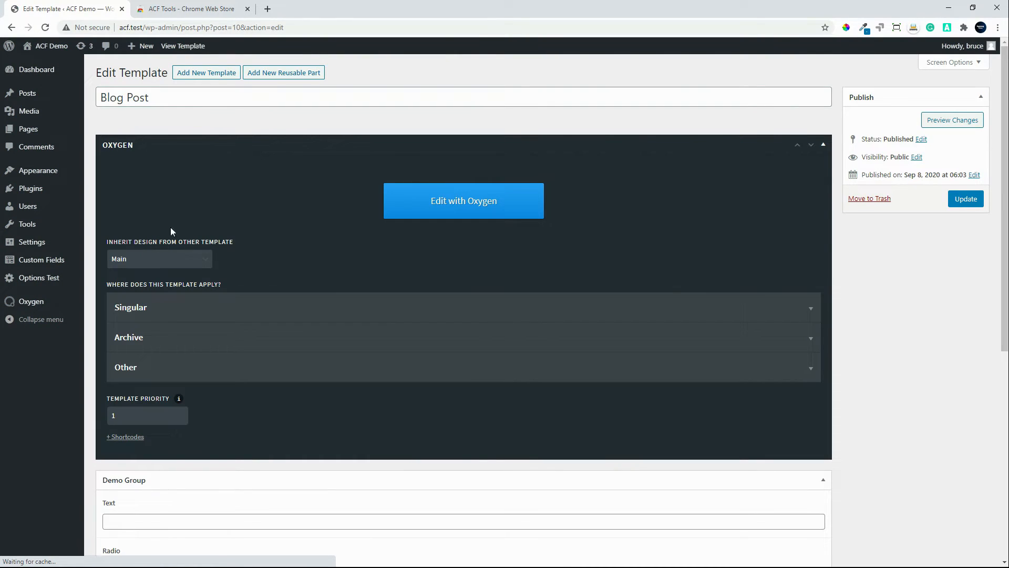
click(464, 200)
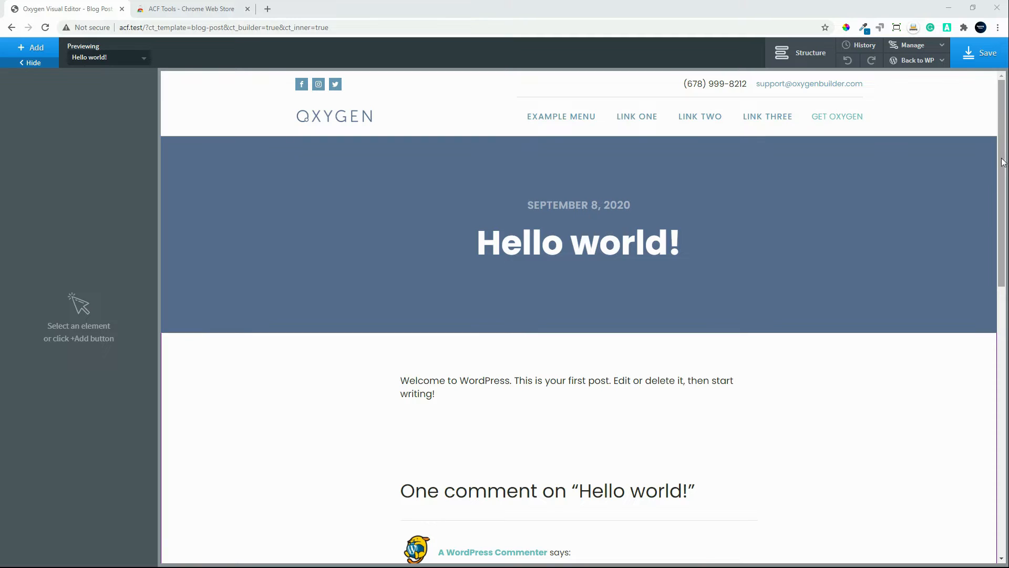
drag(1001, 166, 992, 118)
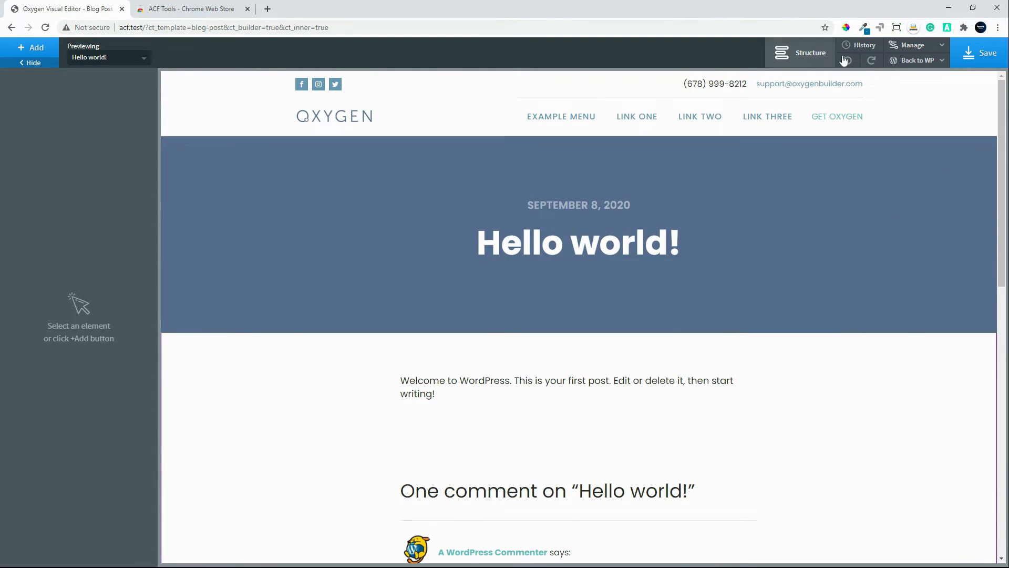
Step: Show the template's structure and expand the Post Hero BG Image and Simple Article sections
click(801, 54)
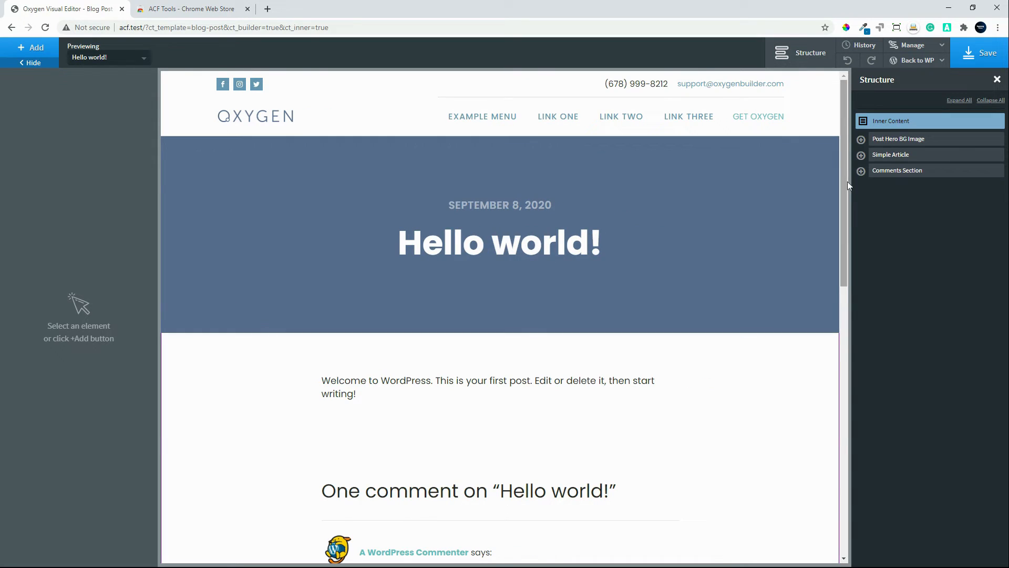
click(863, 141)
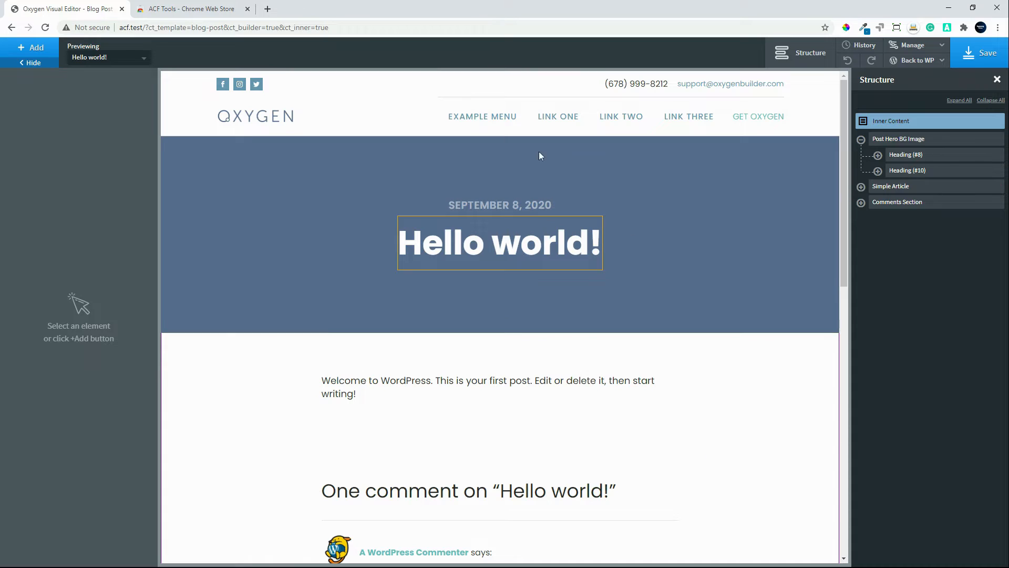
click(860, 187)
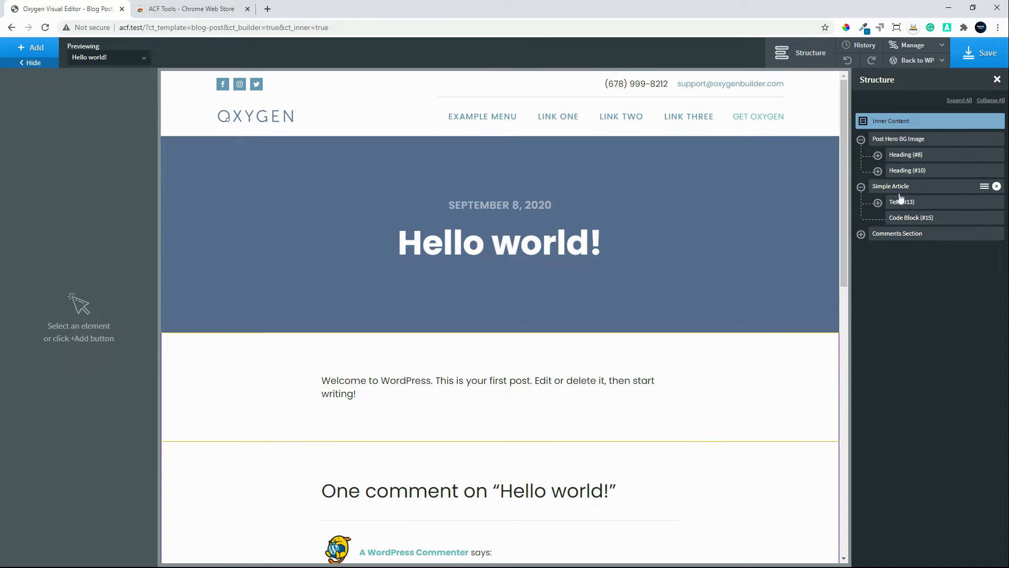
Step: Examine the Simple Article section and view the PHP & HTML code of its Code Block (#15) in the code editor
click(904, 219)
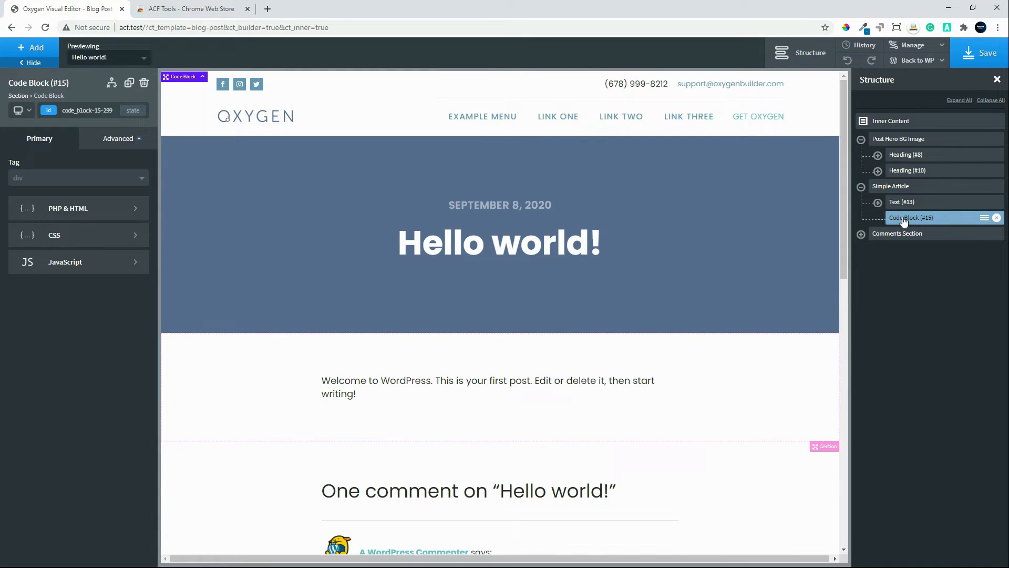
click(81, 208)
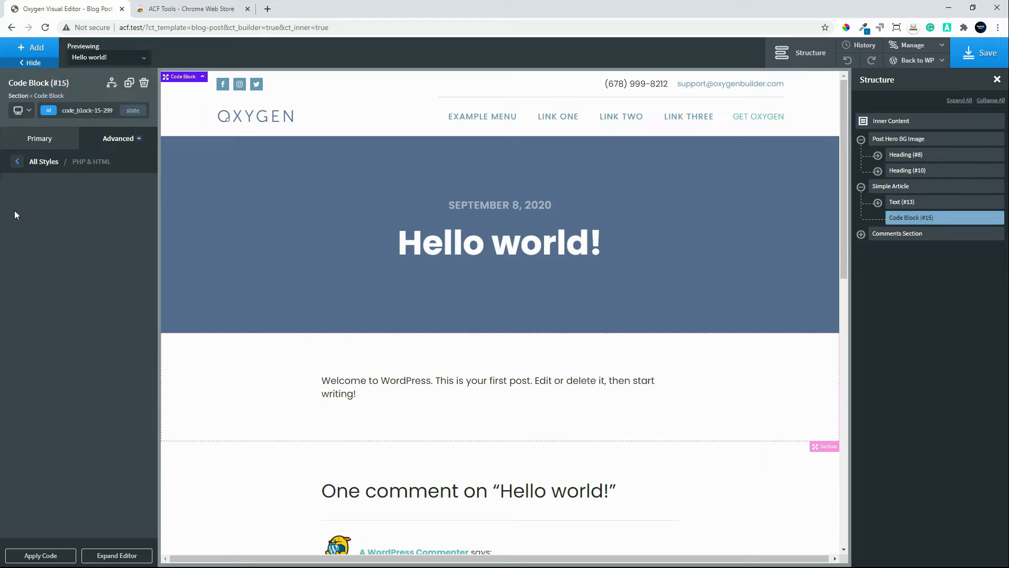
click(899, 187)
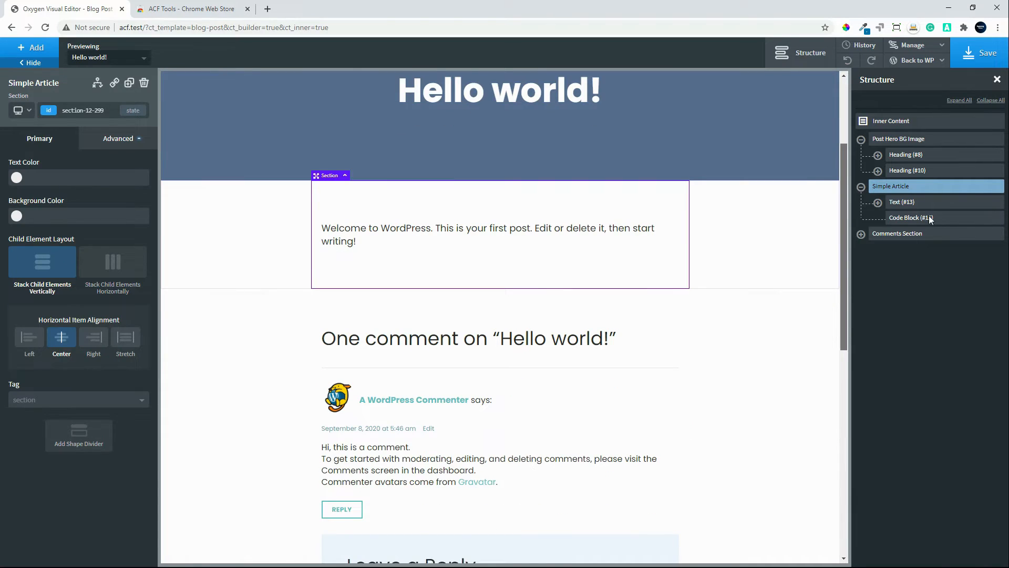
click(909, 219)
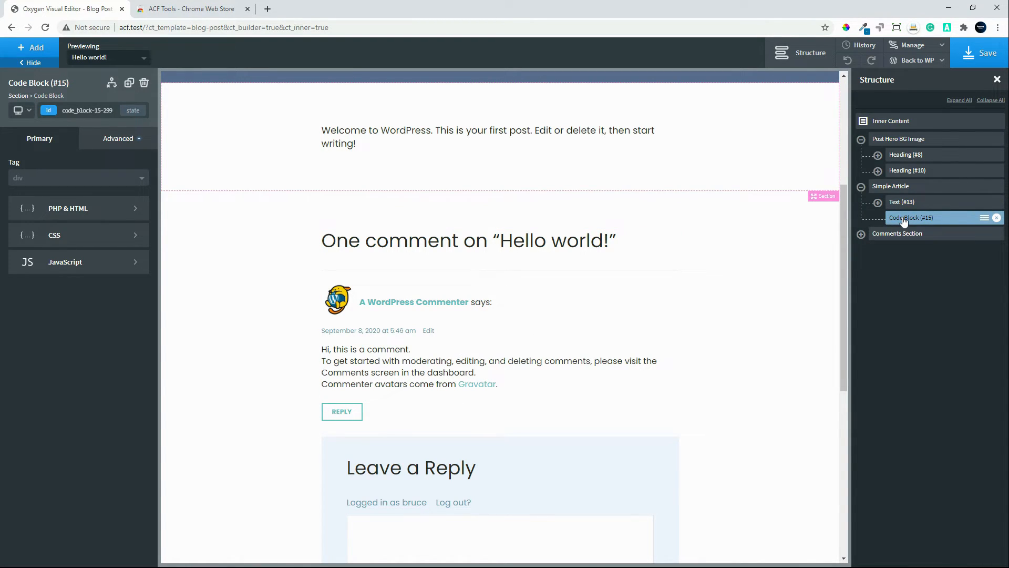
click(88, 216)
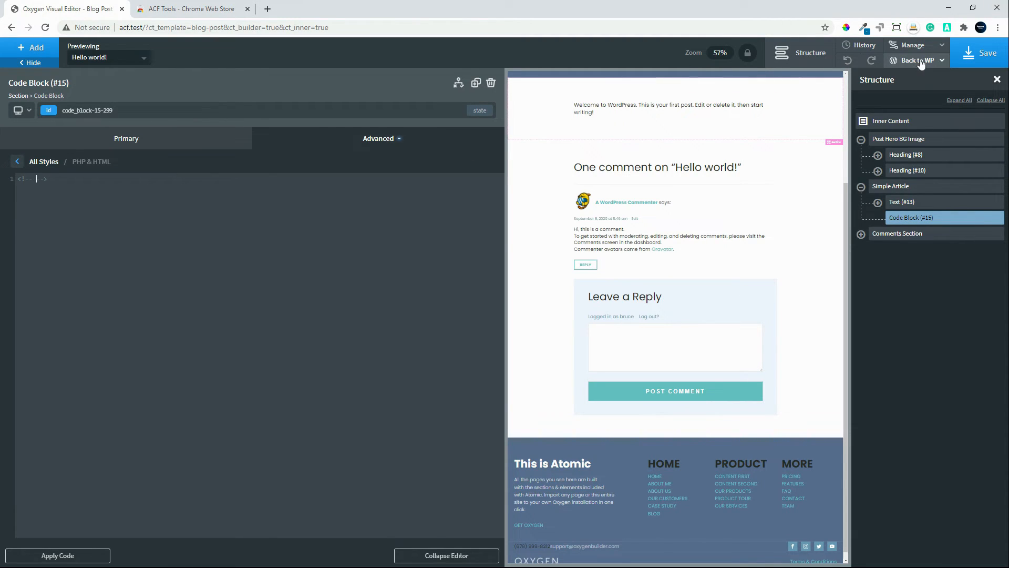
mouse_move(919, 62)
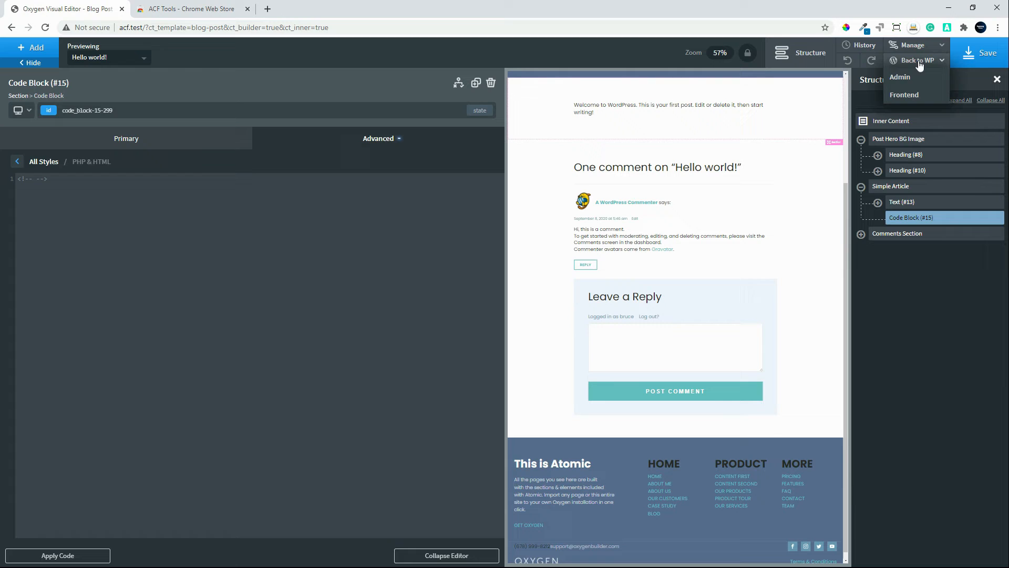
Step: Open the template's WordPress admin page in a new tab and open the Demo Group field group for editing
right_click(904, 84)
click(923, 90)
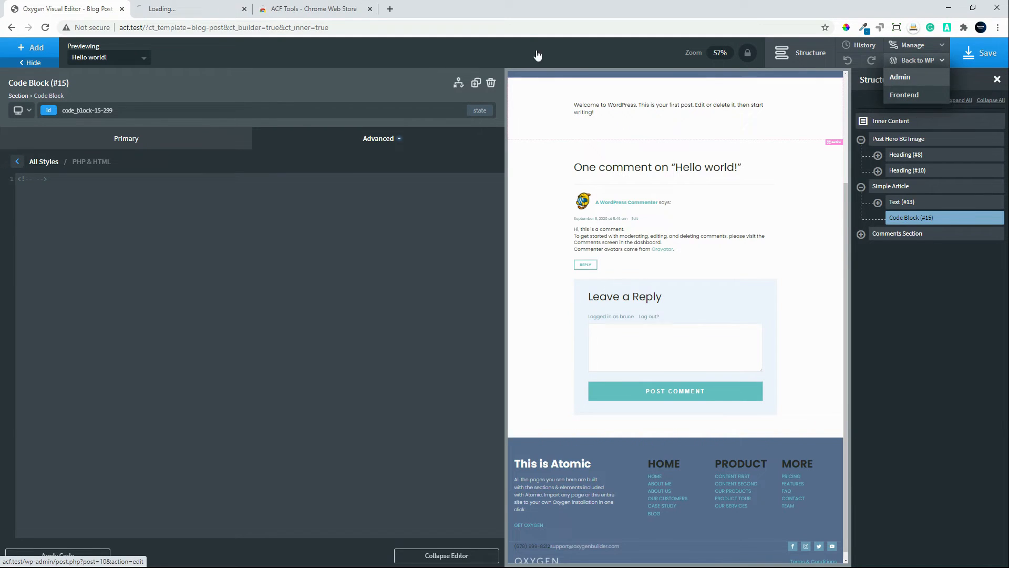
click(181, 10)
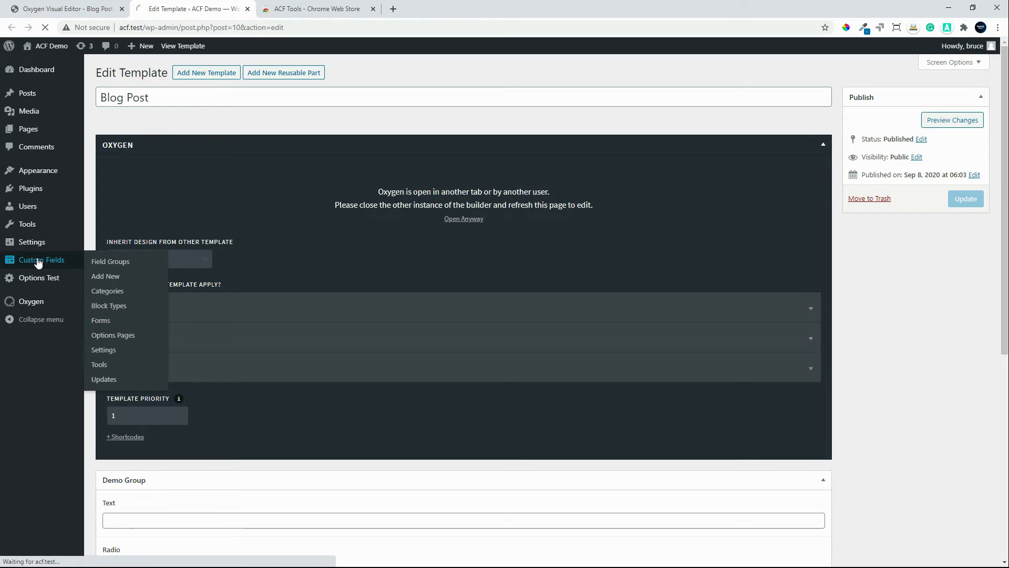
click(38, 262)
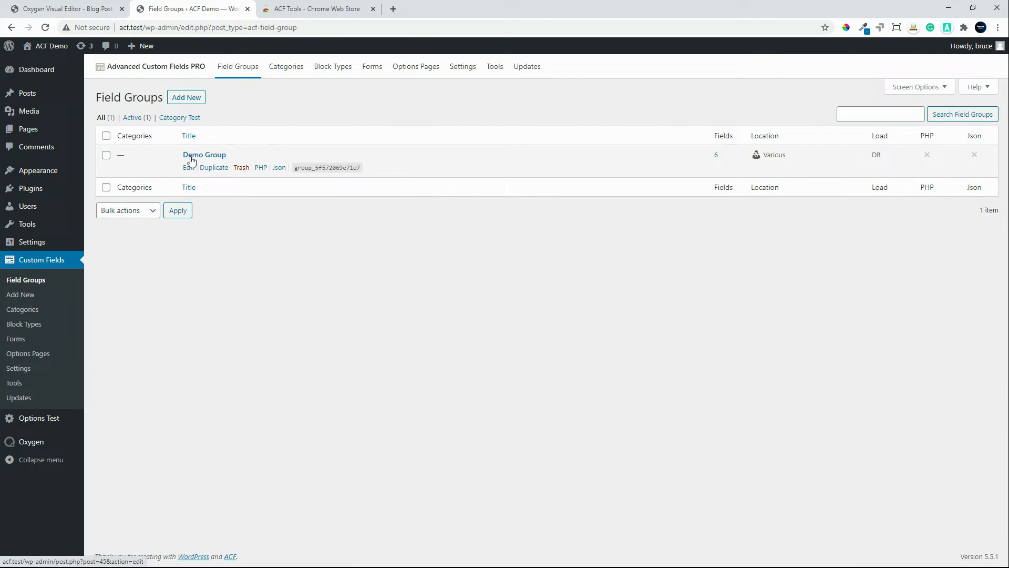
click(192, 159)
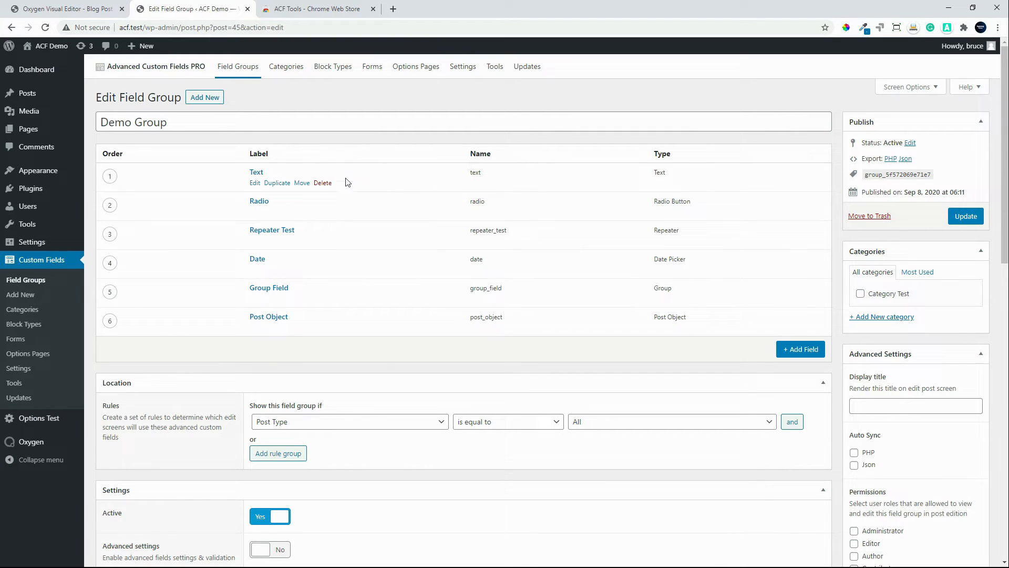
Step: Reload the Demo Group page to activate the ACF Tools extension and copy the PHP code for the Text field
click(948, 30)
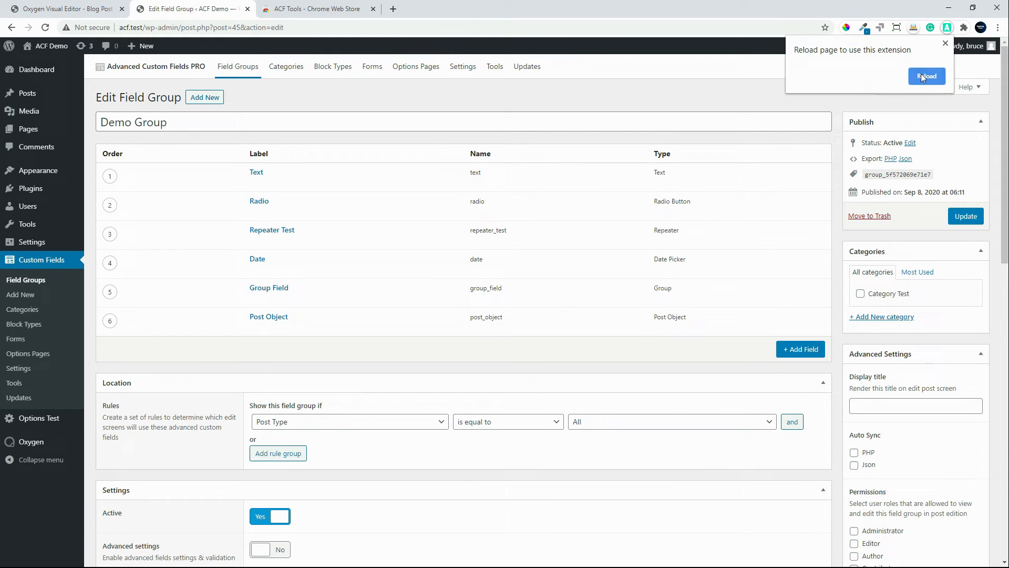
click(926, 76)
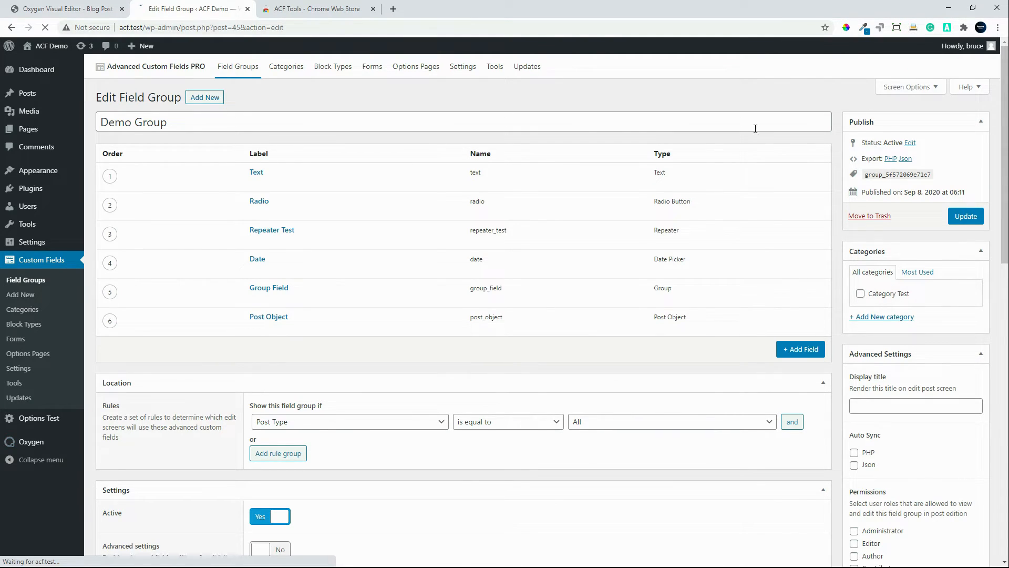
mouse_move(353, 187)
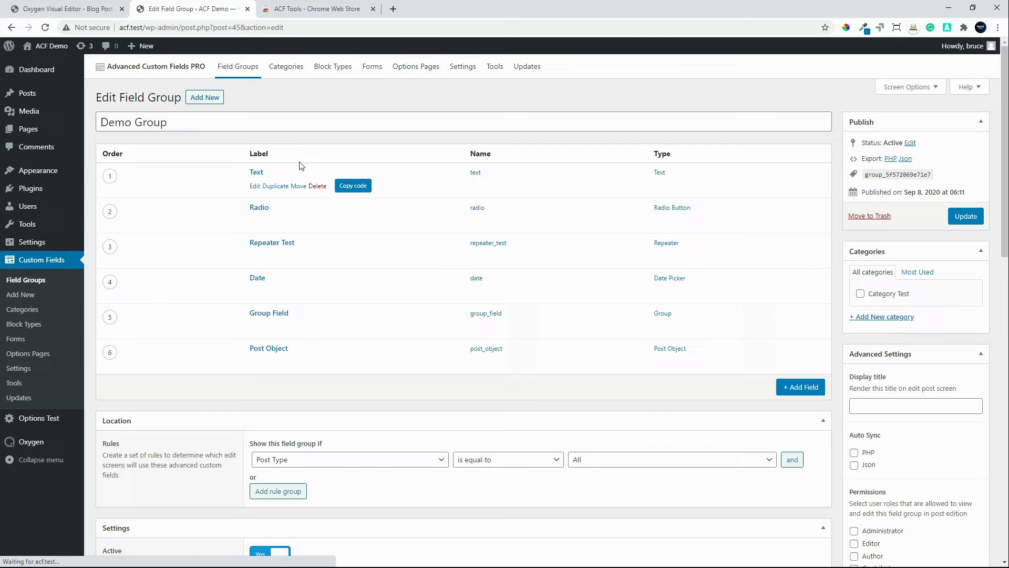
click(356, 187)
Step: Replace the contents of Code Block (#15) in the Oxygen editor with the copied Text field PHP code, apply it and save the template
click(71, 10)
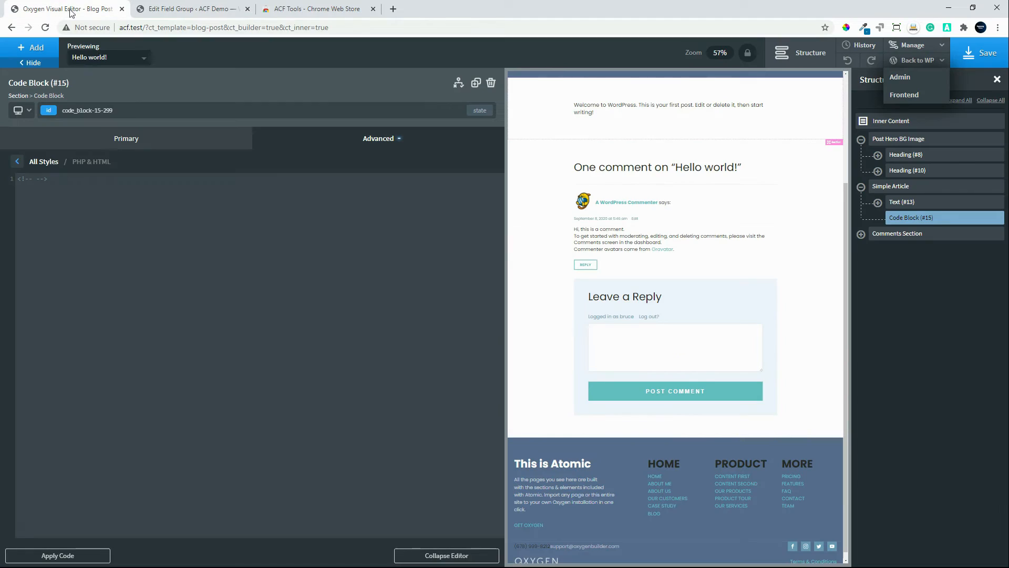
click(77, 182)
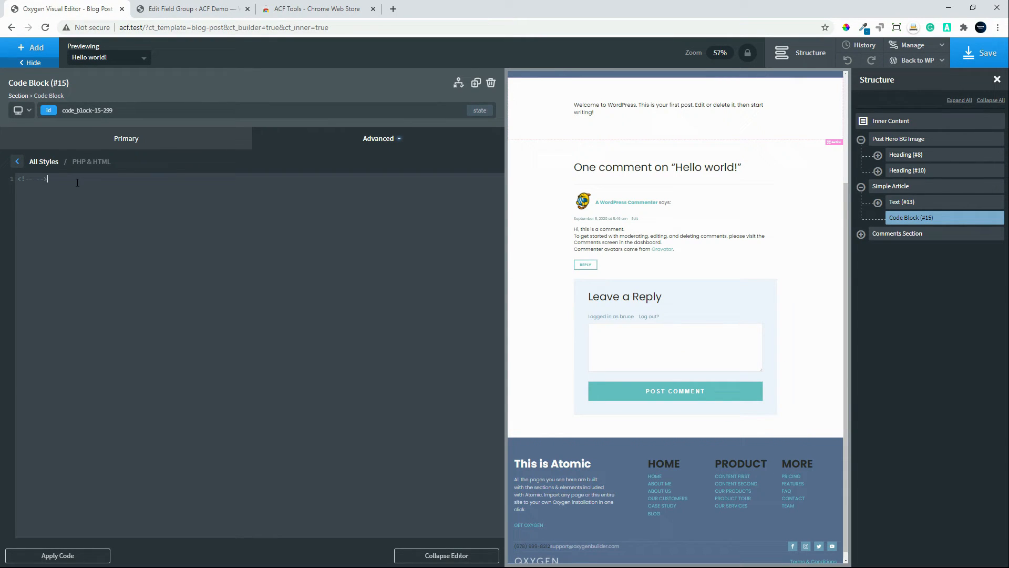
key(ctrl+a)
key(ctrl+v)
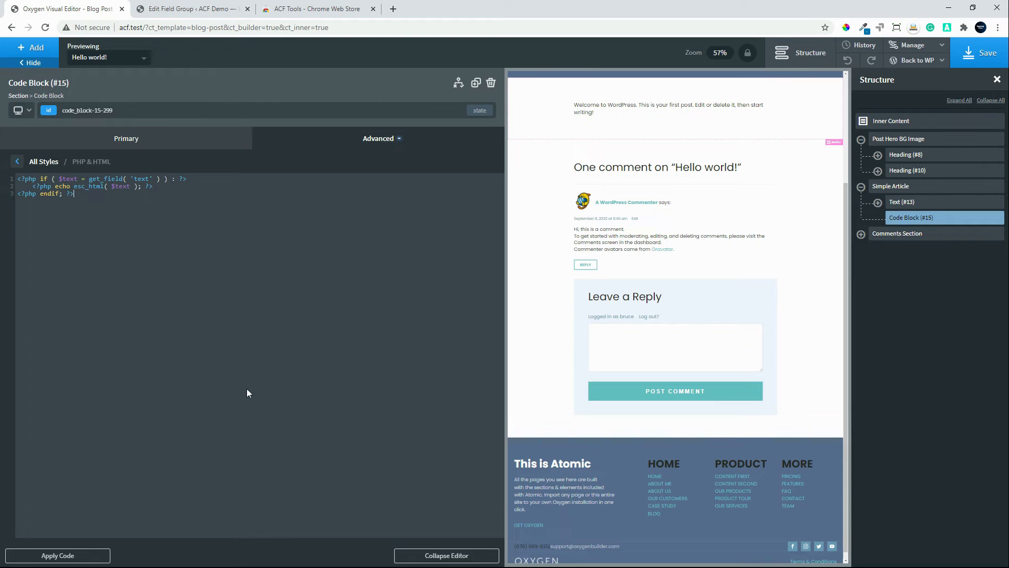
click(80, 552)
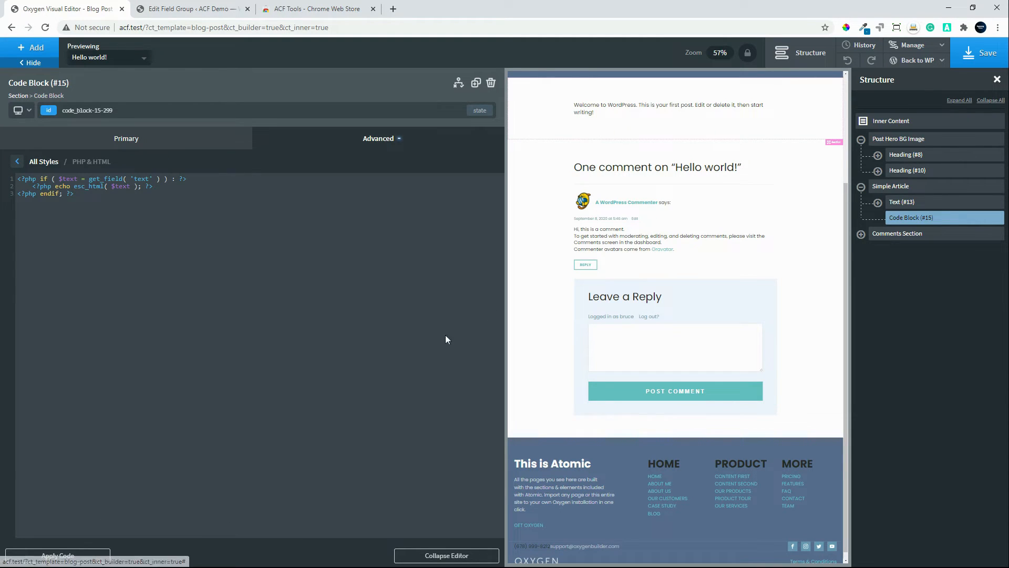
click(987, 55)
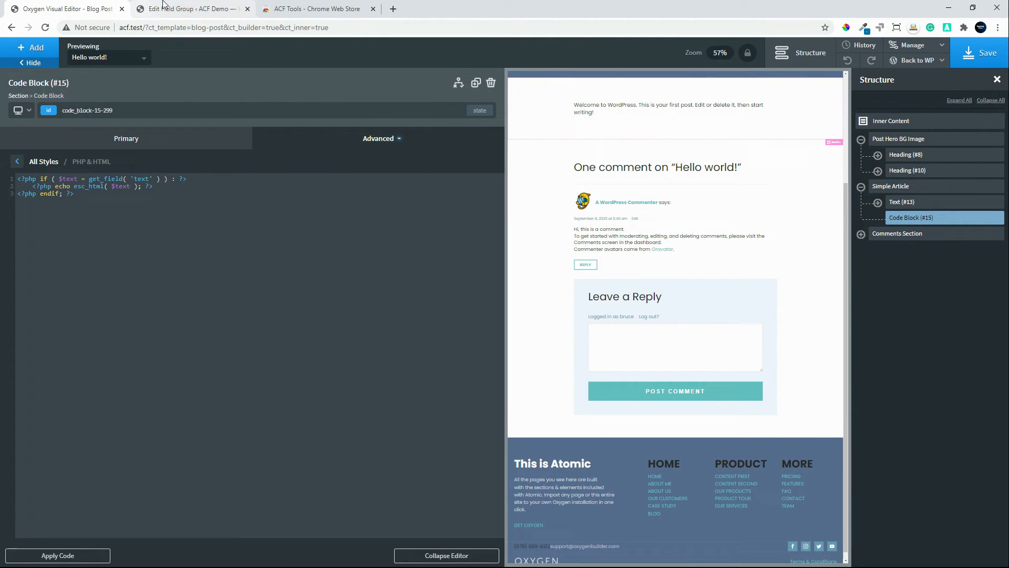
Step: From the WordPress admin tab, open the posts list in a new tab and edit the Hello world! post
click(160, 8)
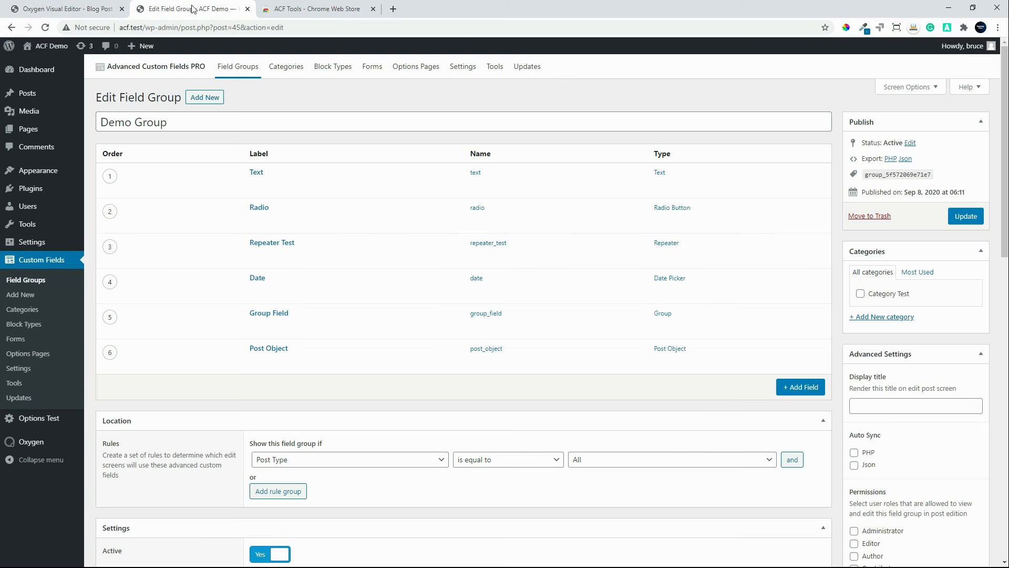
right_click(27, 99)
click(54, 105)
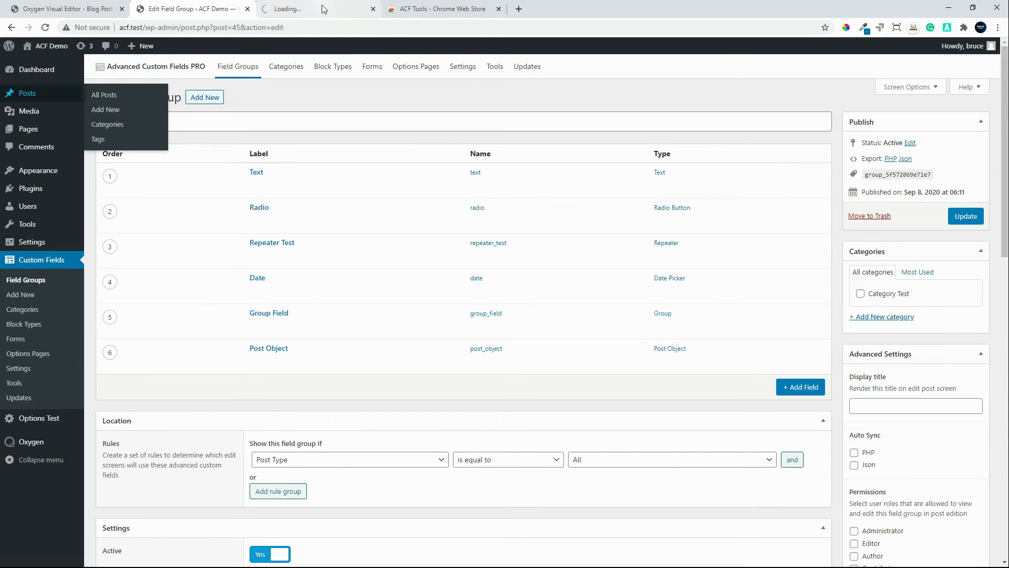
click(299, 11)
click(141, 152)
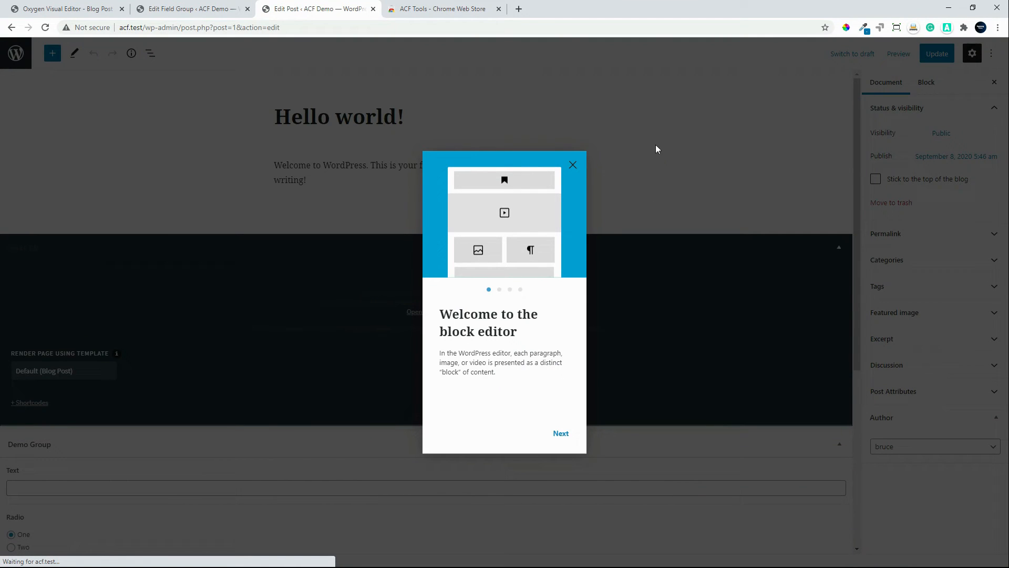
Step: Dismiss the block editor welcome guide, turn off Fullscreen mode and collapse the Oxygen meta box
click(573, 166)
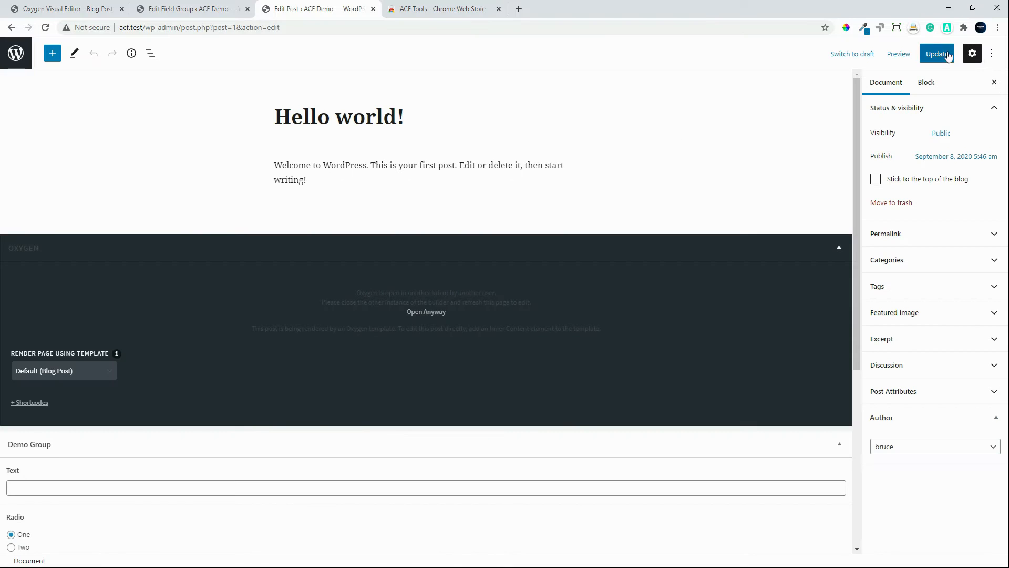
click(992, 58)
click(896, 168)
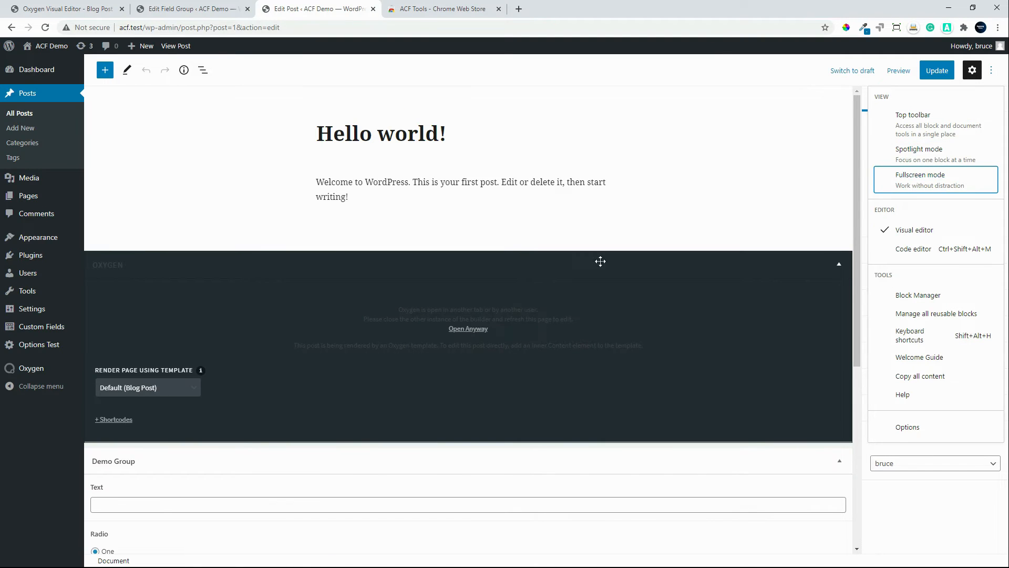
click(838, 265)
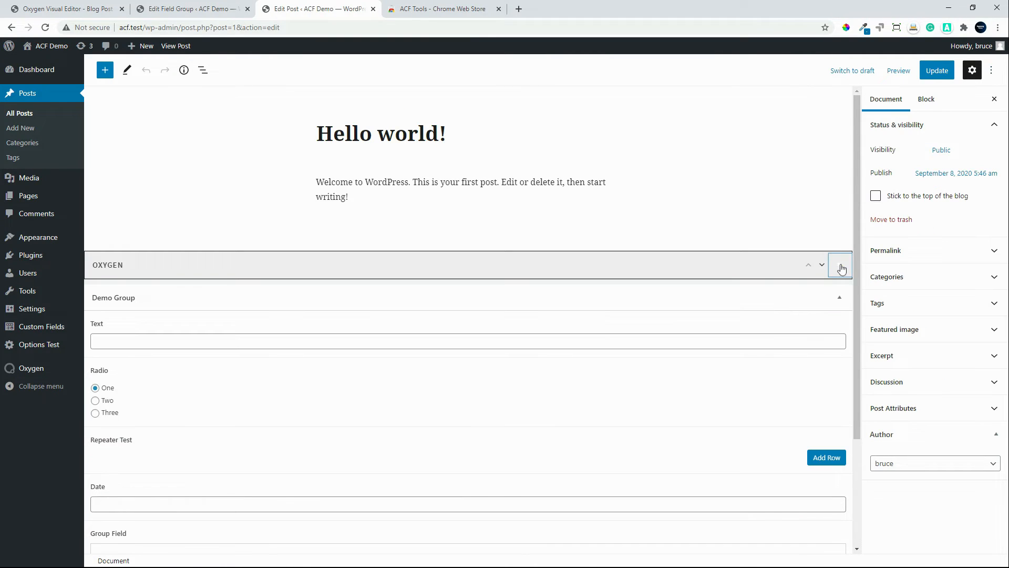
Step: Fill the Demo Group's Text field with "This is text", update the post and view it on the front end
click(139, 342)
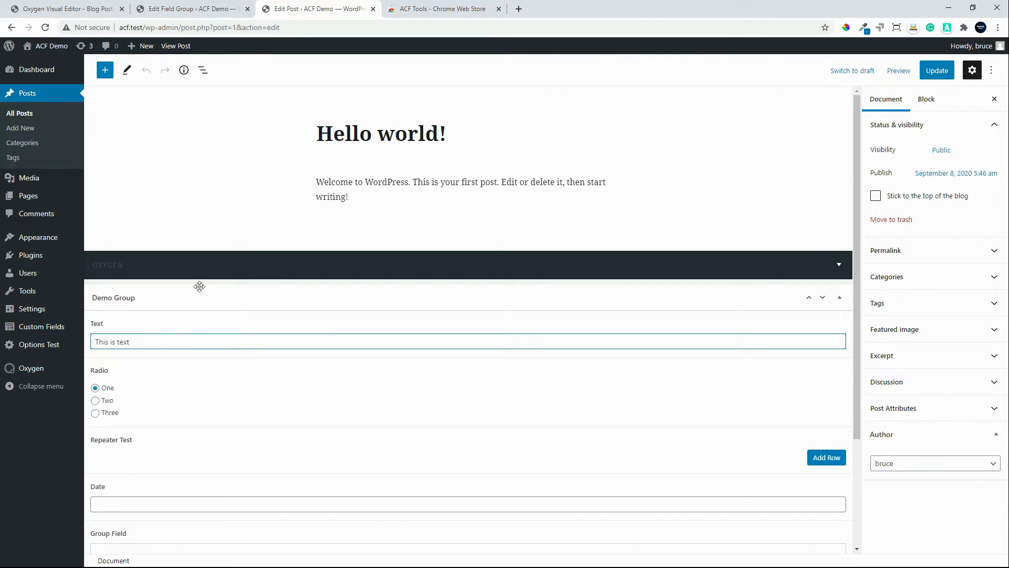
click(937, 71)
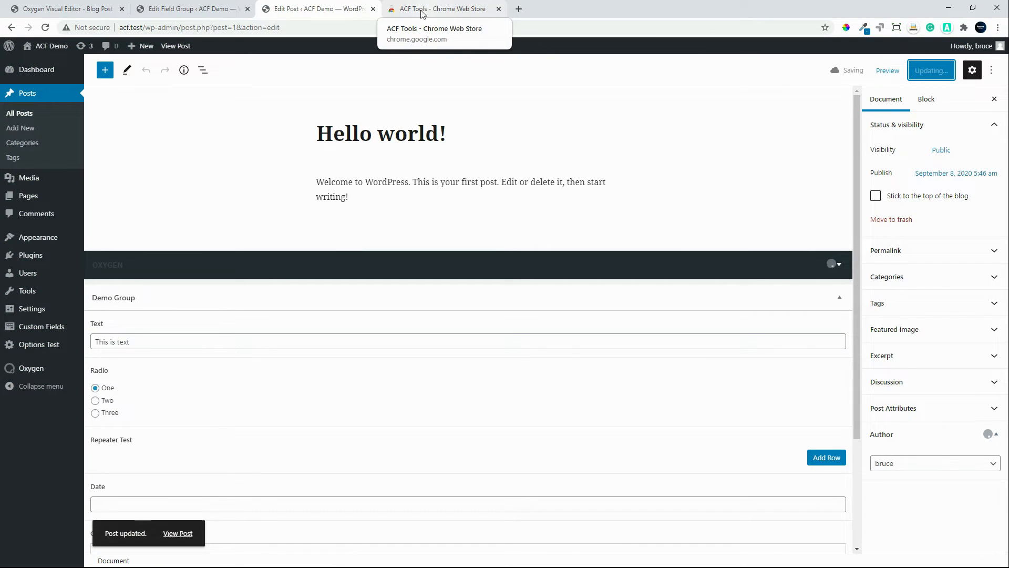
click(176, 46)
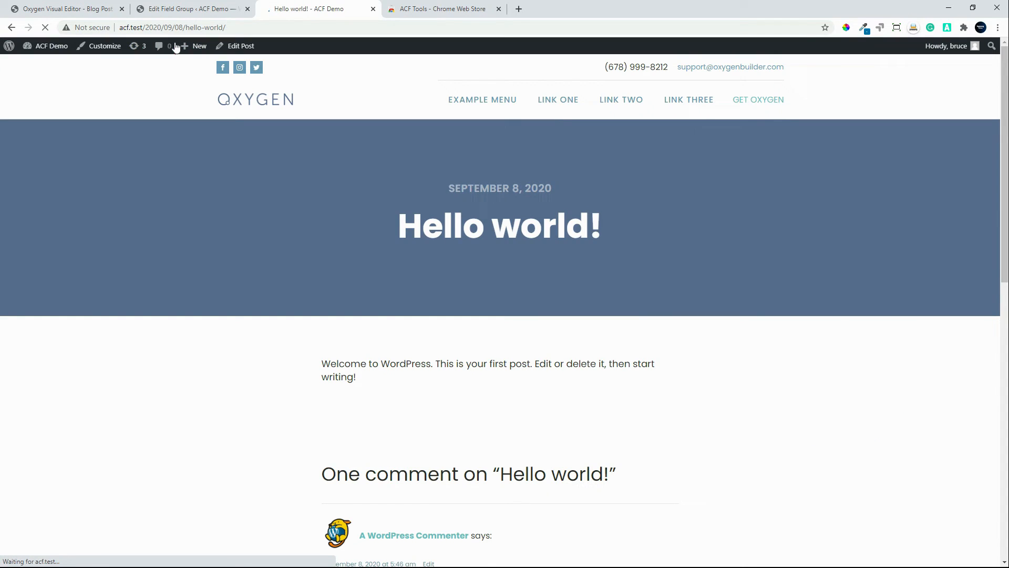
scroll(234, 314, down, 2)
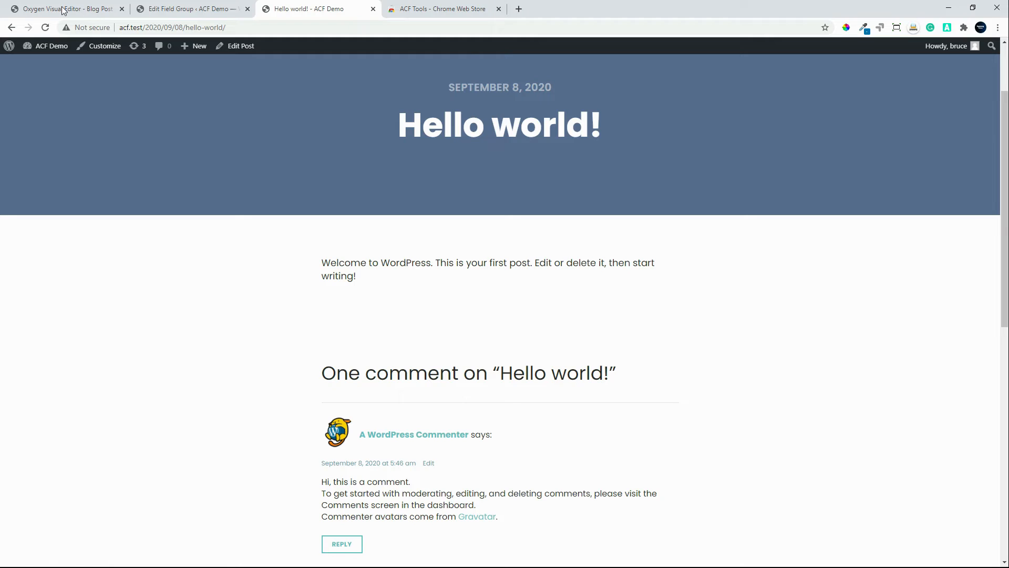
Step: Return to the Oxygen editor, collapse the code editor and wrap Code Block (#15) with a div
key(ctrl+1)
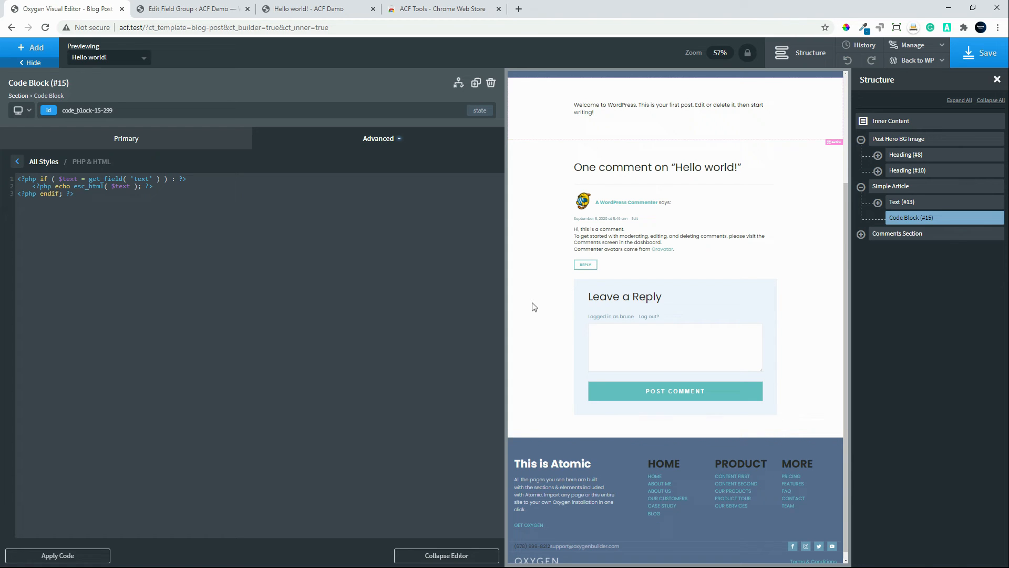
click(440, 560)
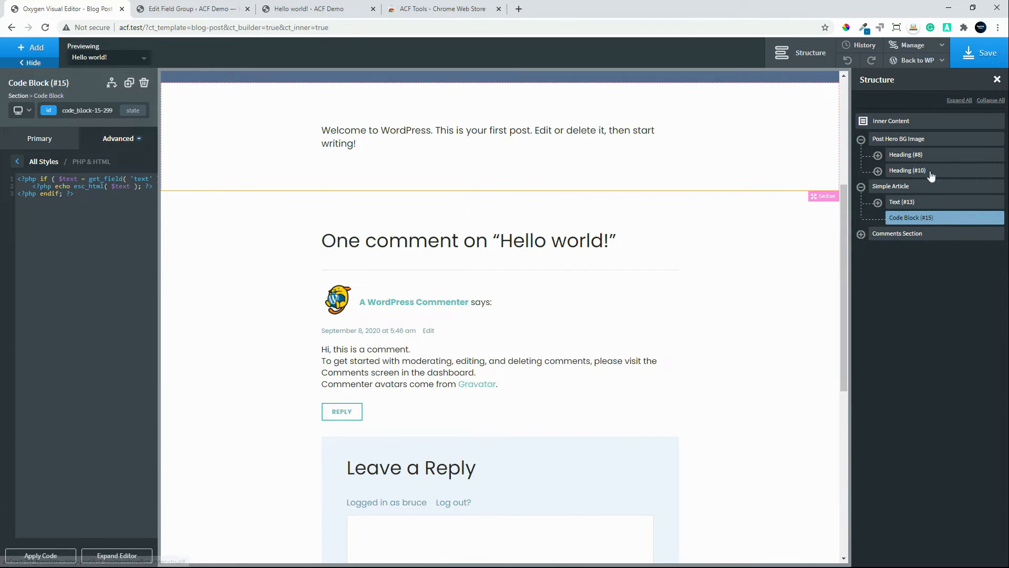
click(984, 218)
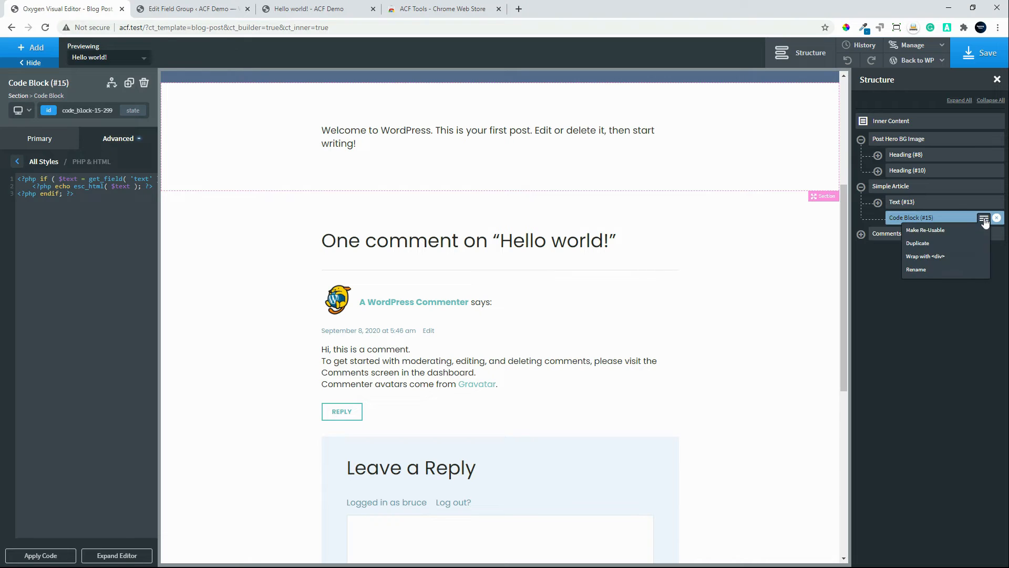
click(959, 256)
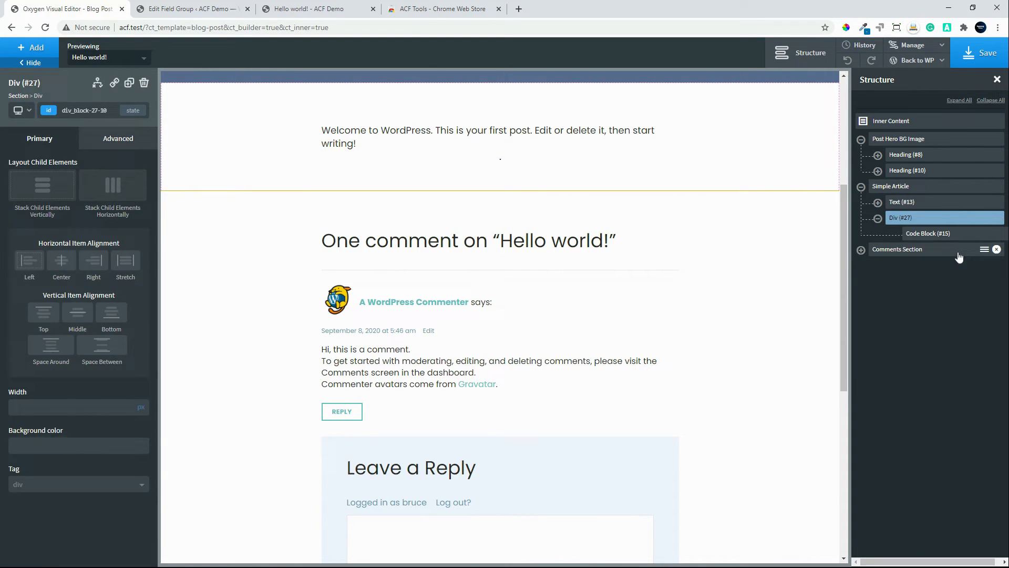
Step: Set the background color of the div around the Code Block to atomic - Fountain Blue
click(110, 141)
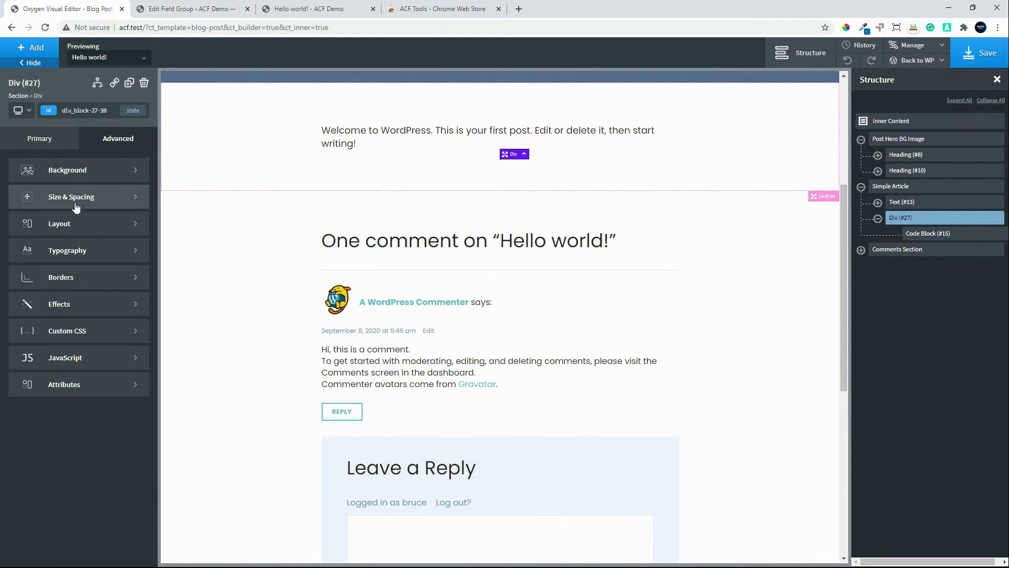
click(86, 174)
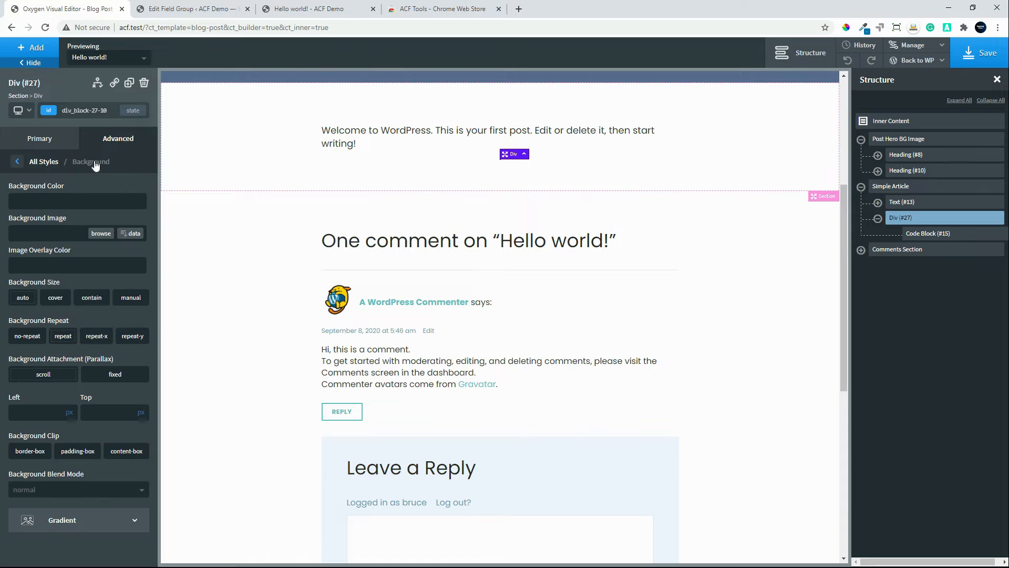
click(16, 201)
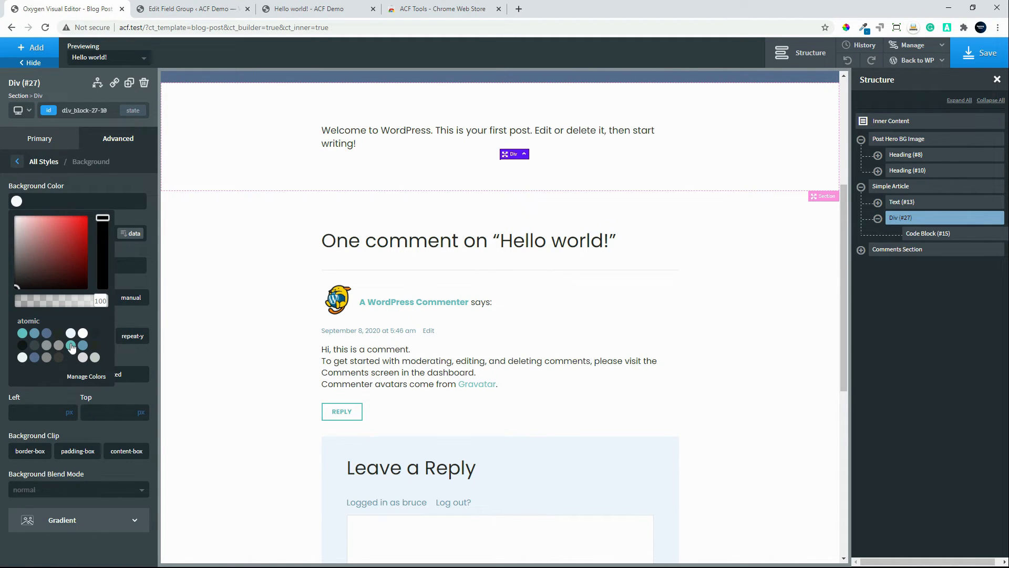
click(70, 345)
click(126, 191)
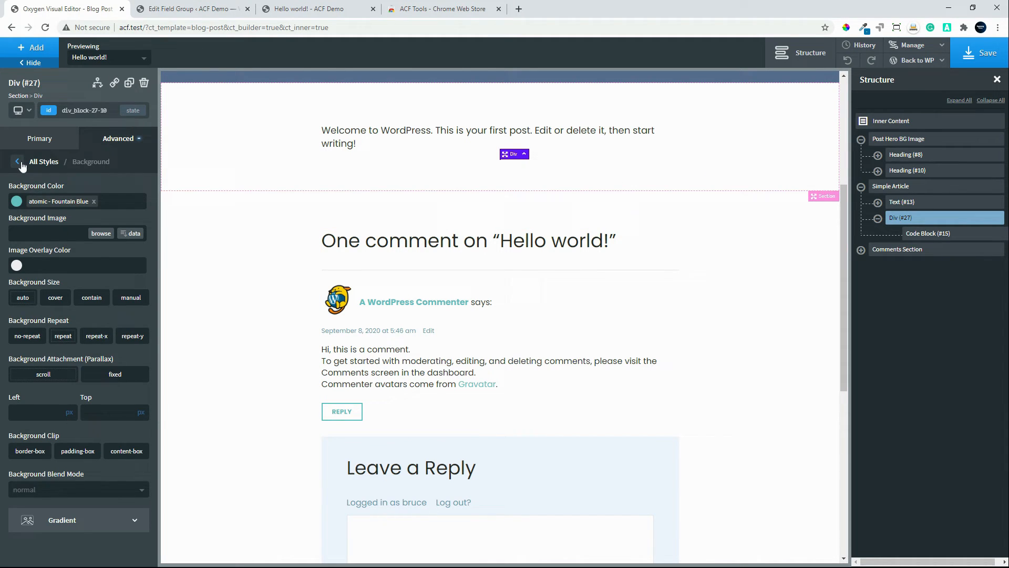
click(18, 162)
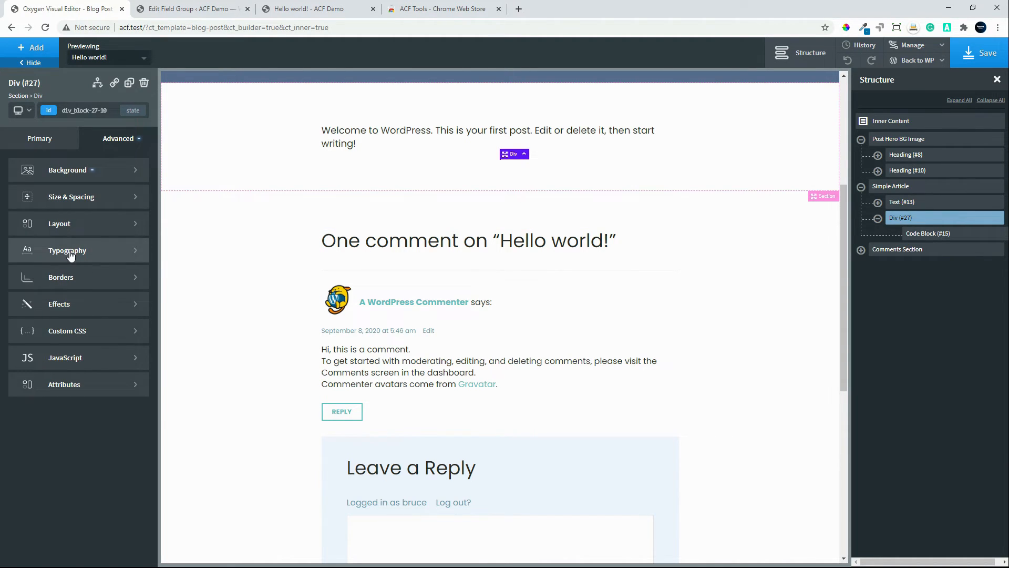
Step: Set the div's typography color to black, #000000
click(71, 256)
click(17, 240)
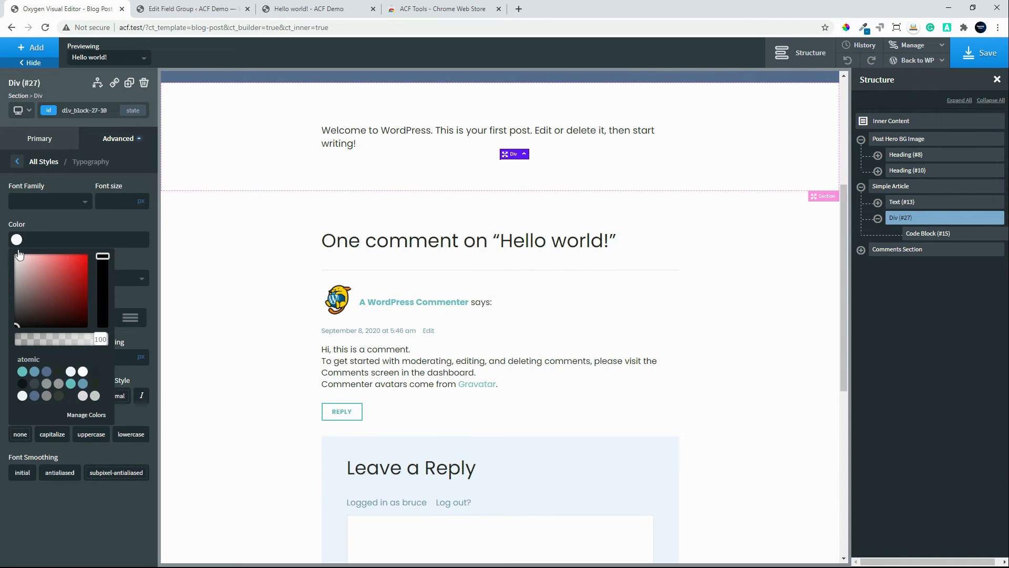
click(20, 316)
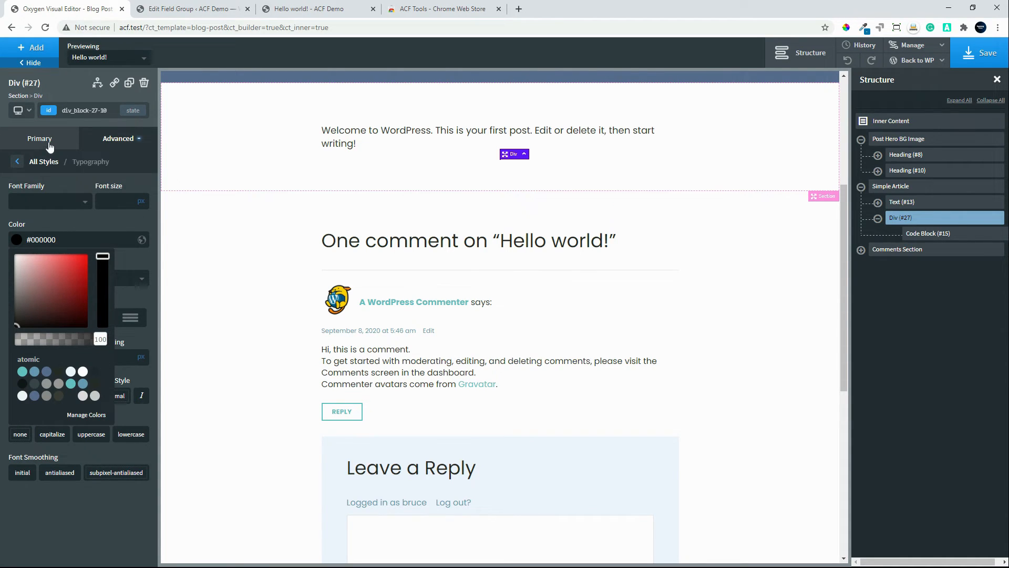
click(22, 162)
Step: Set the div's width to 100 percent
click(40, 139)
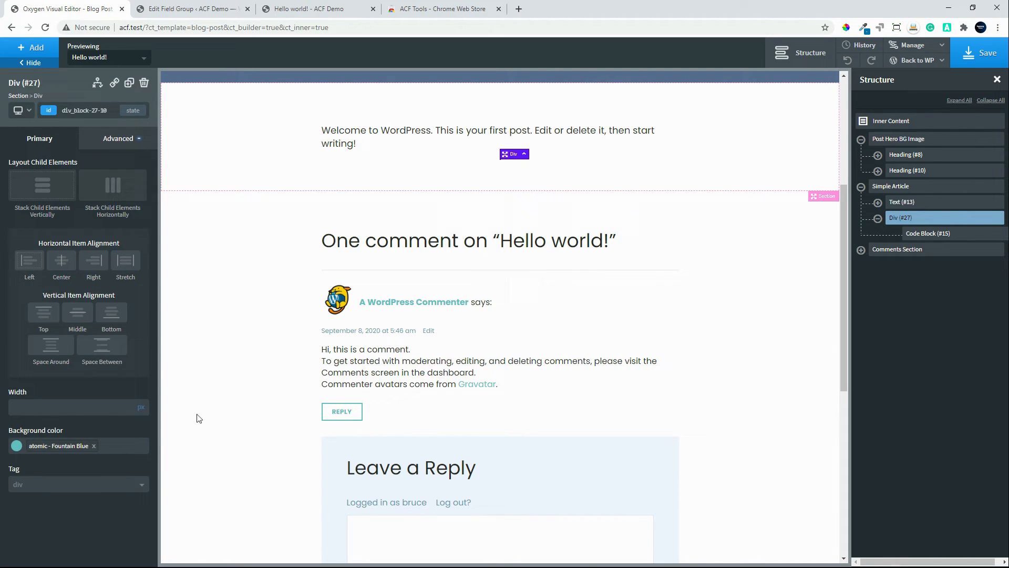
click(140, 409)
click(140, 419)
click(110, 406)
text(100)
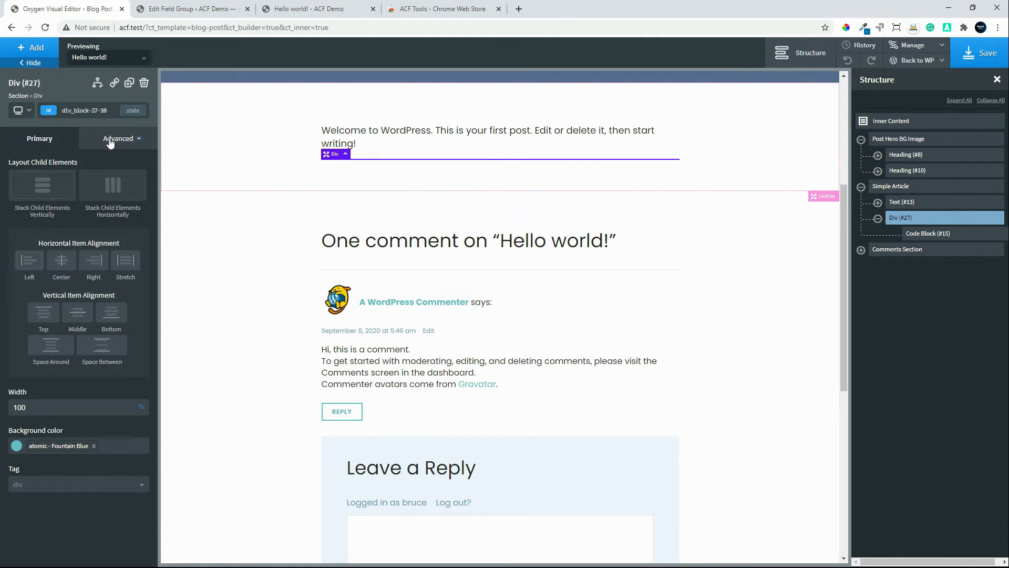
Step: Set the div's padding to 15 px on all four sides and save the template
click(109, 139)
click(74, 200)
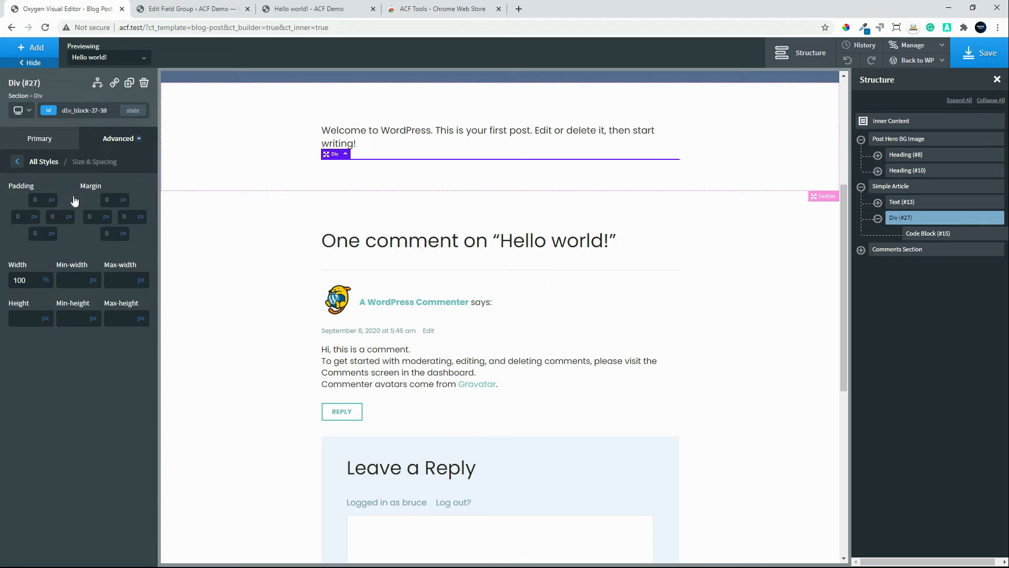
text(15)
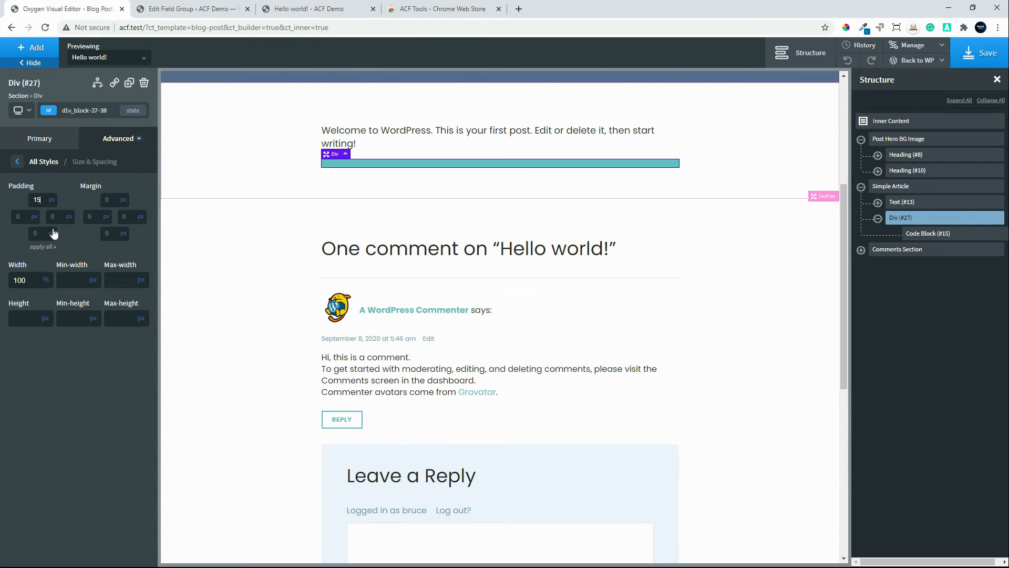
click(42, 247)
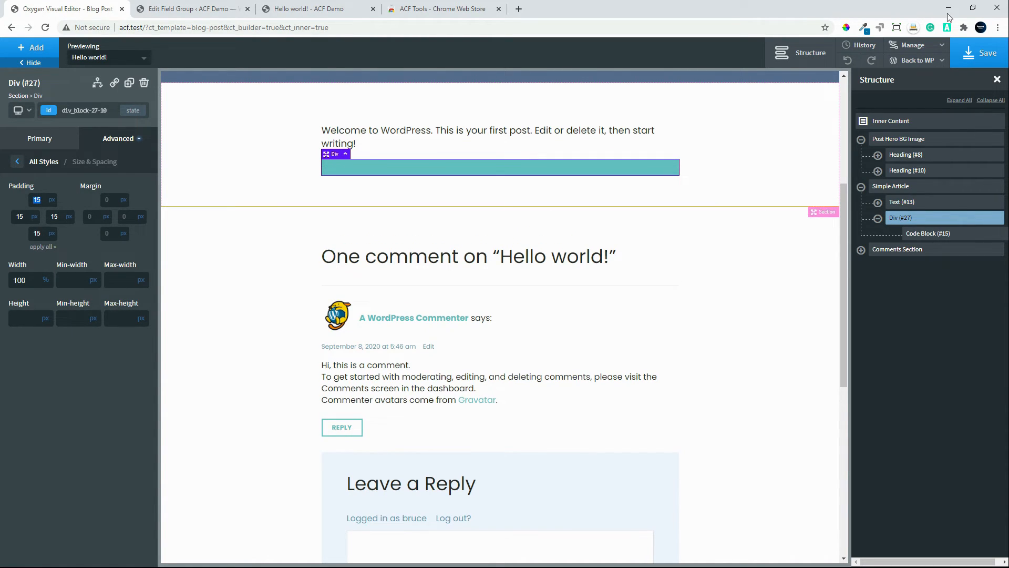
click(993, 53)
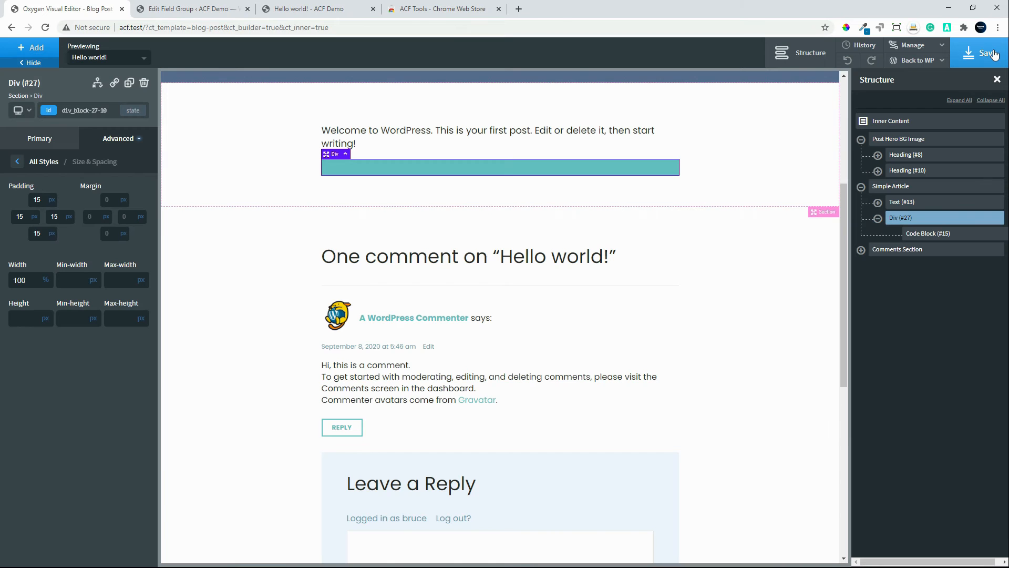
Step: Reload the Hello world! post and inspect the markup and styles of the code block inside the blue div
click(193, 8)
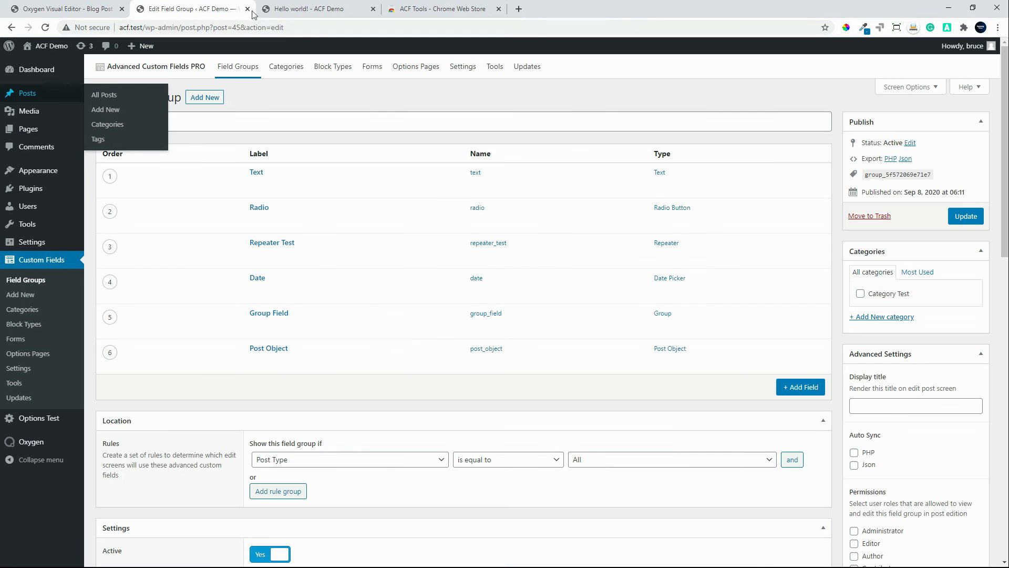
click(294, 9)
click(45, 27)
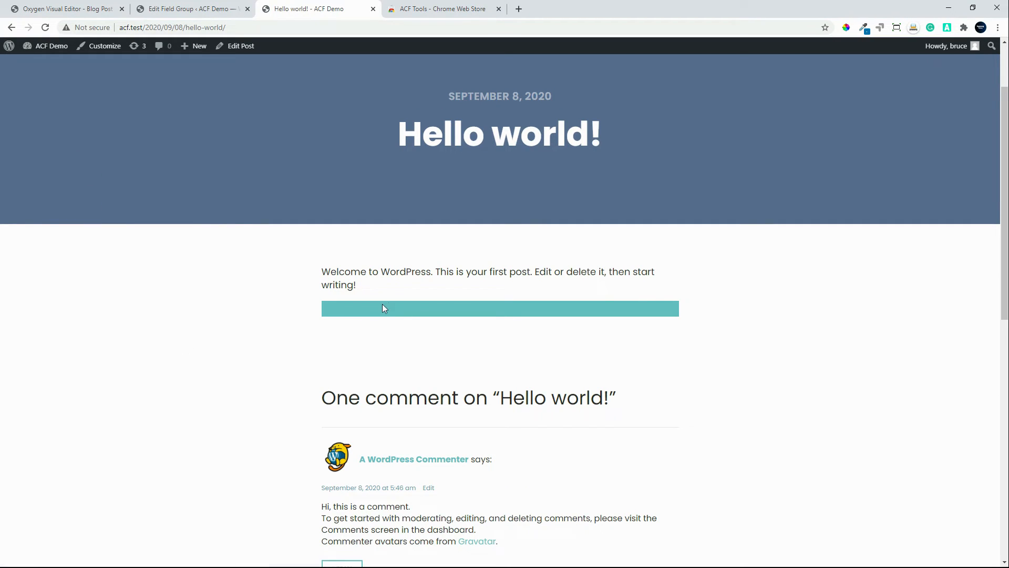
scroll(318, 433, up, 1)
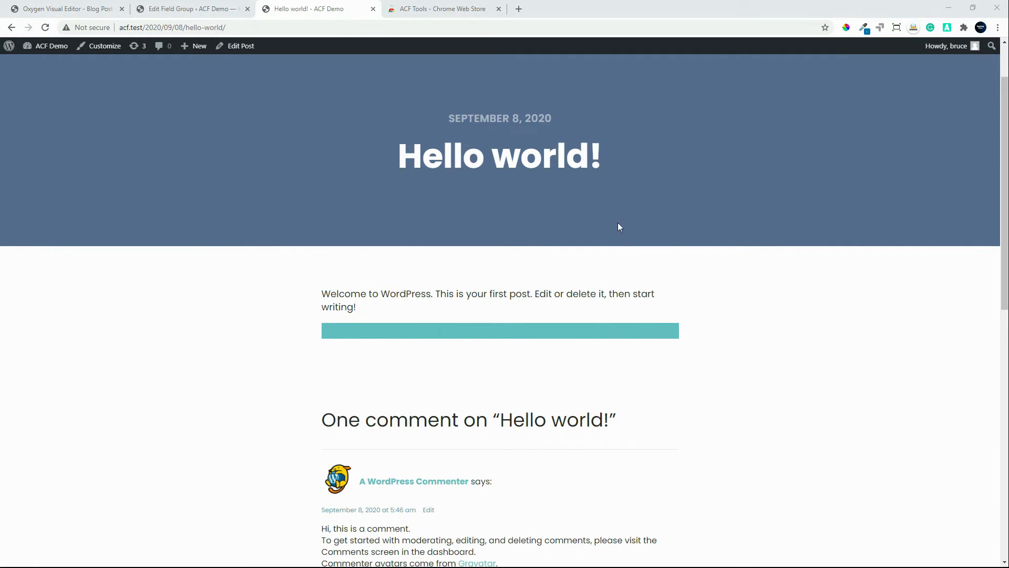
right_click(421, 330)
click(452, 448)
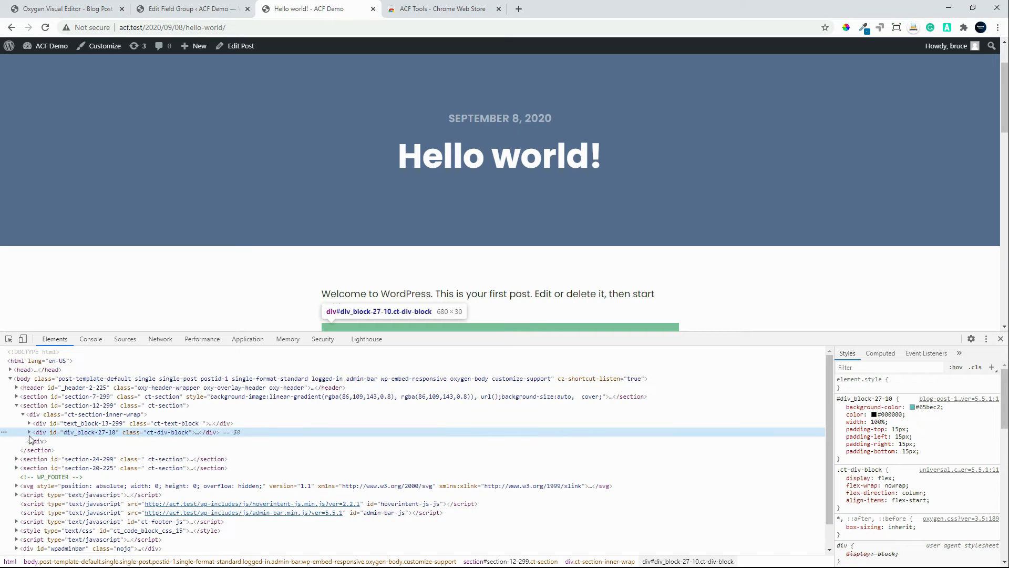
click(29, 432)
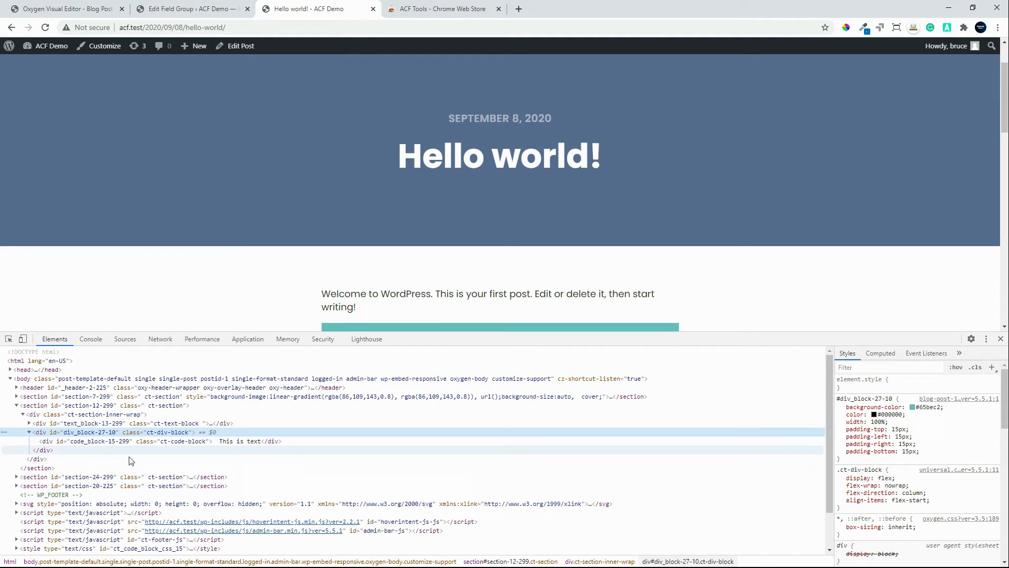
click(237, 441)
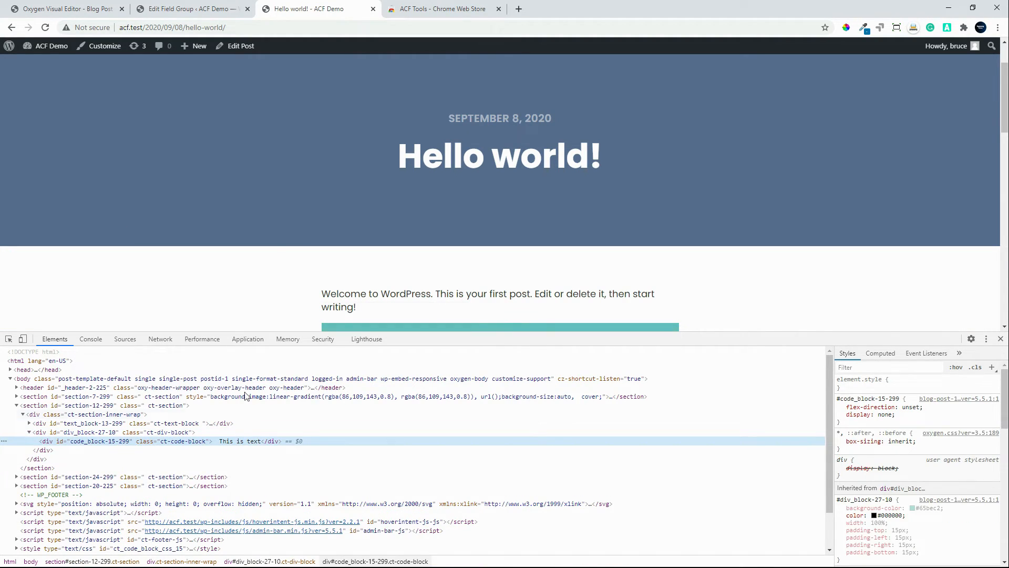
scroll(1003, 331, down, 1)
click(1000, 338)
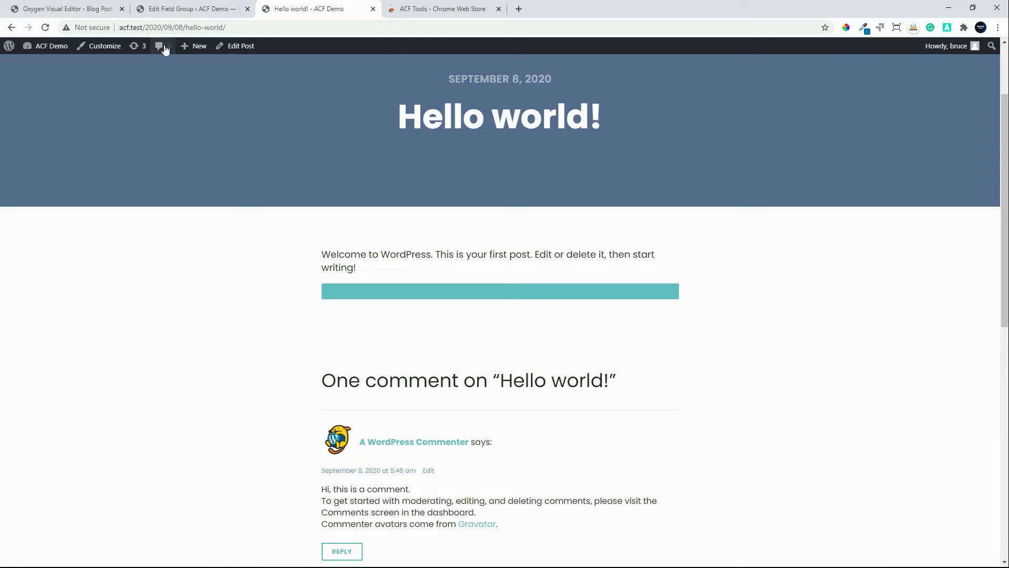
Step: Clear the Code Block's display setting of none, save the template and reload the Hello world! post
click(73, 10)
click(119, 138)
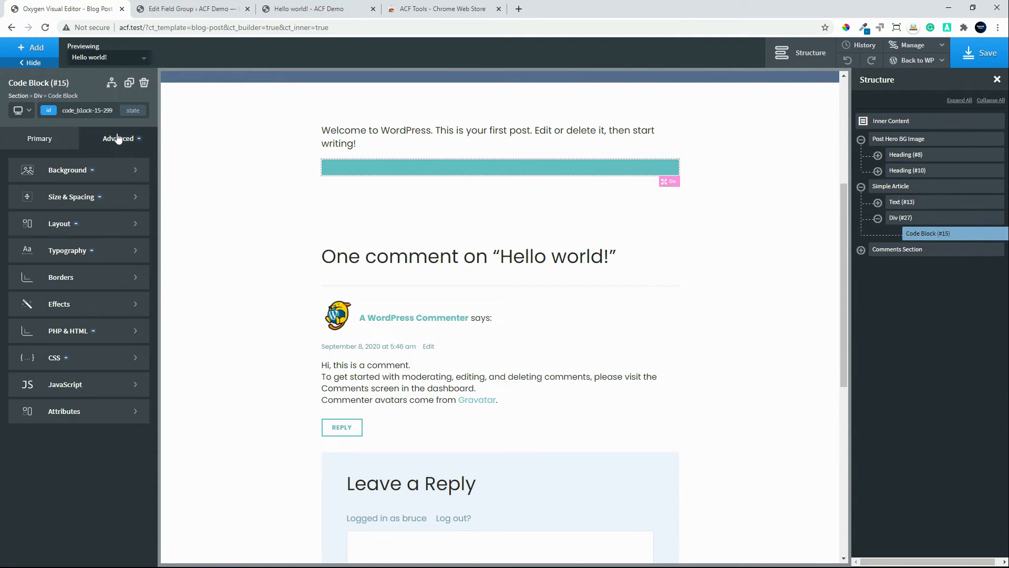
click(88, 225)
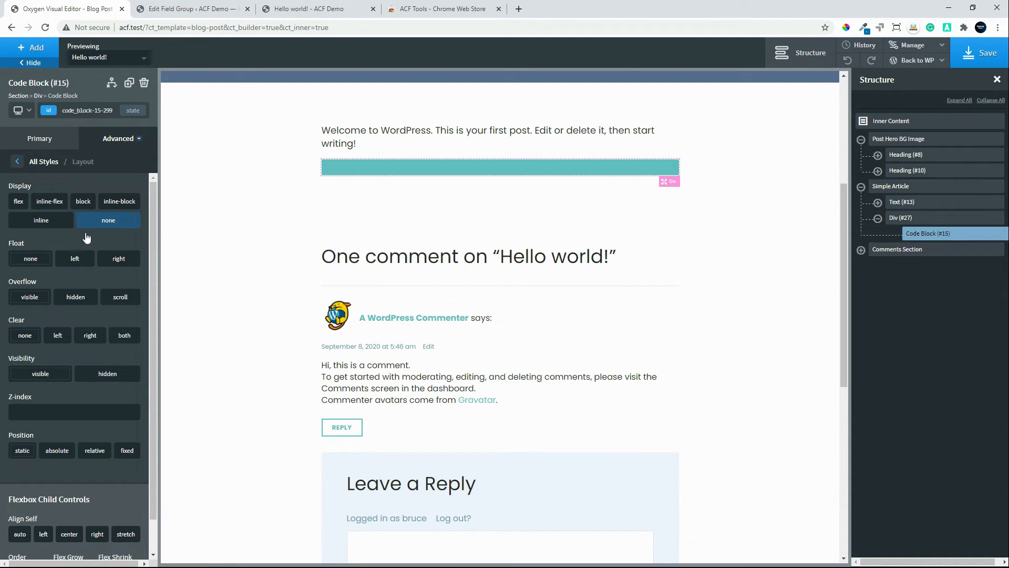
click(104, 226)
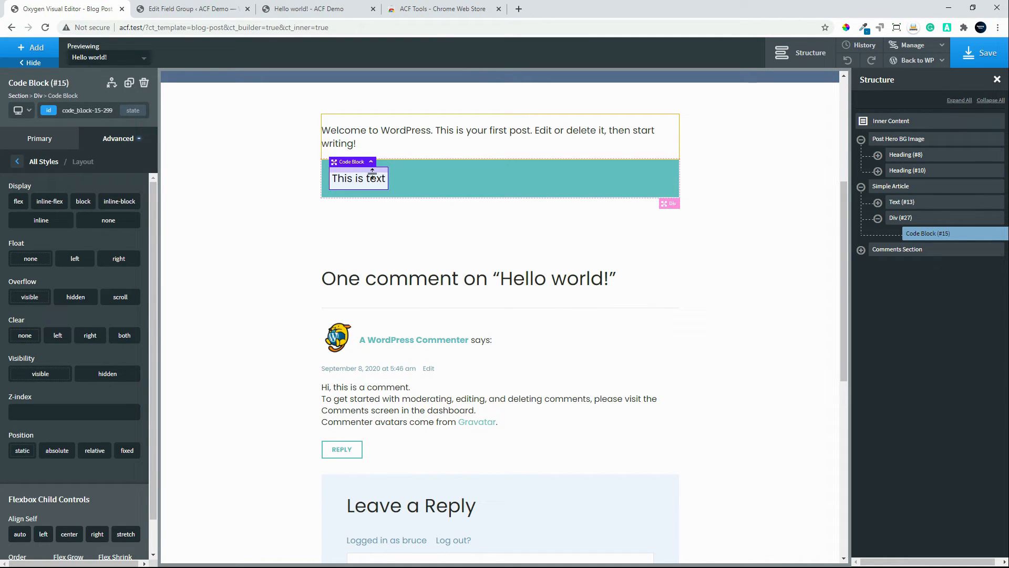
click(981, 53)
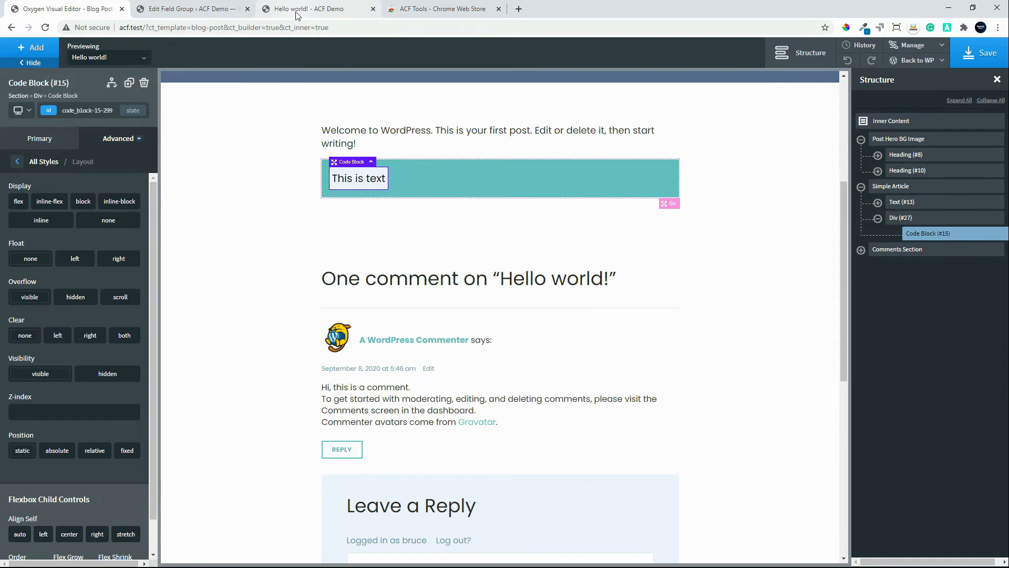
click(296, 11)
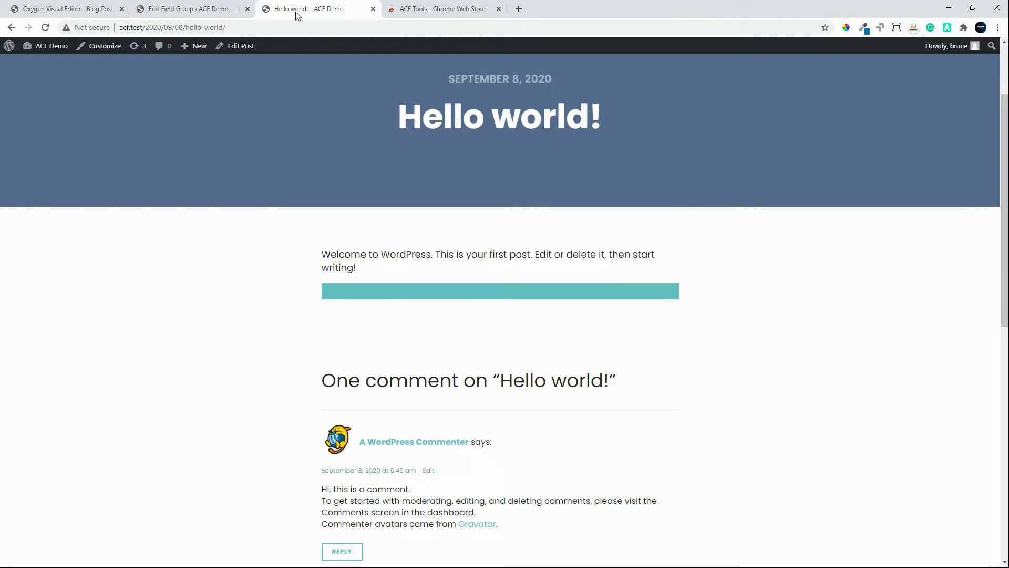
click(46, 28)
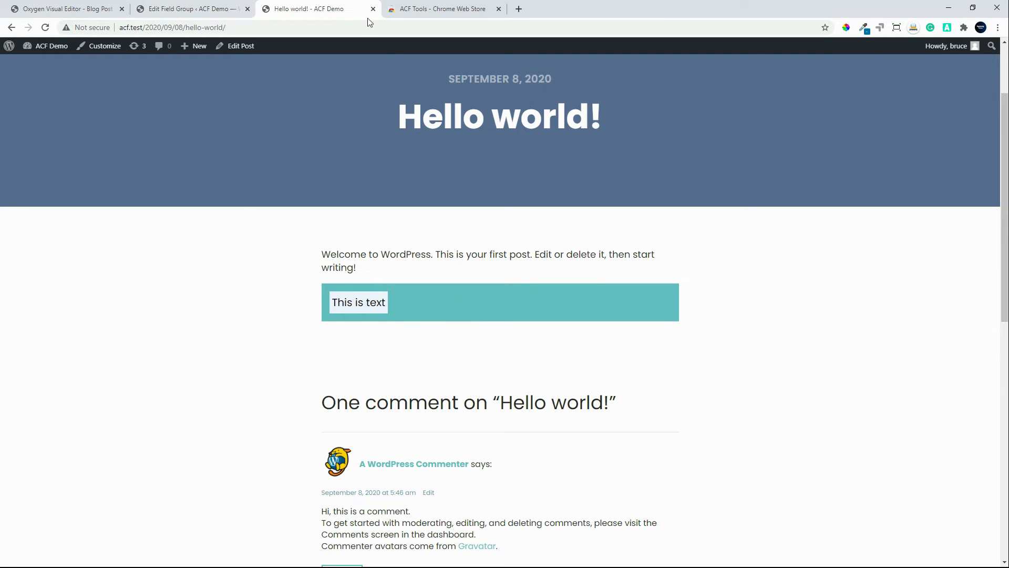
Step: Reopen the Demo Group field group and copy the Repeater Test field's code with sub fields
click(199, 9)
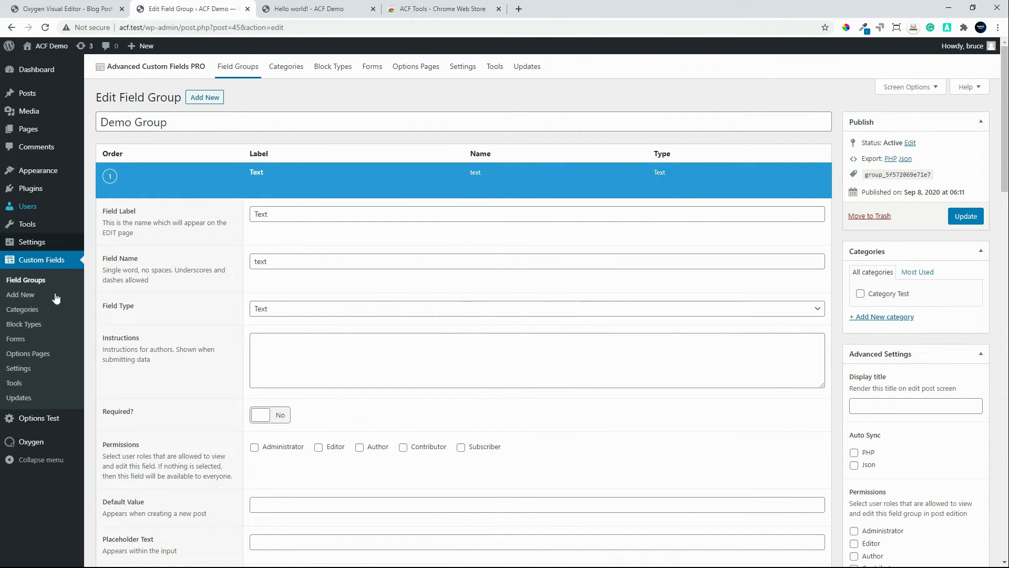
click(23, 282)
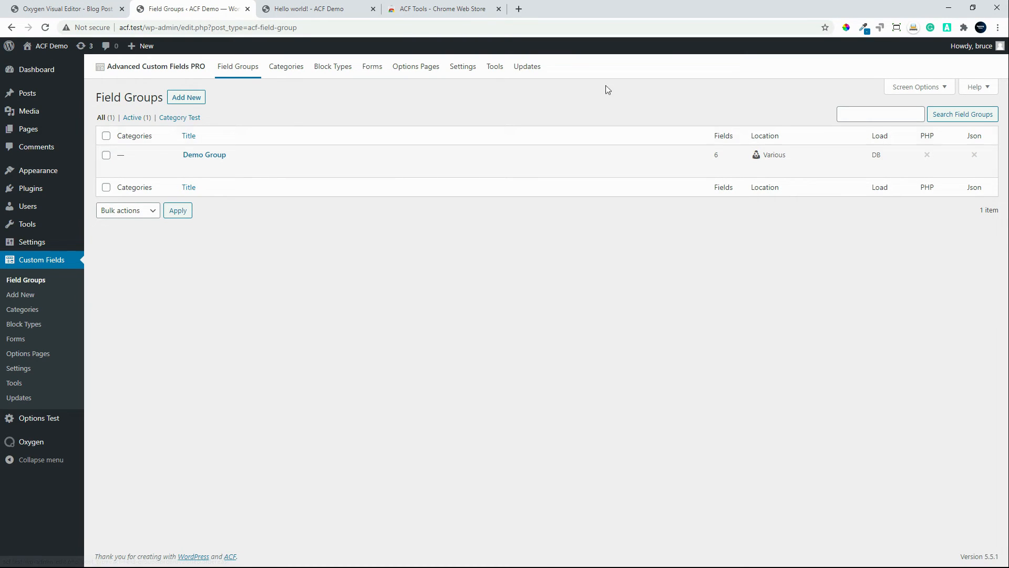
click(206, 156)
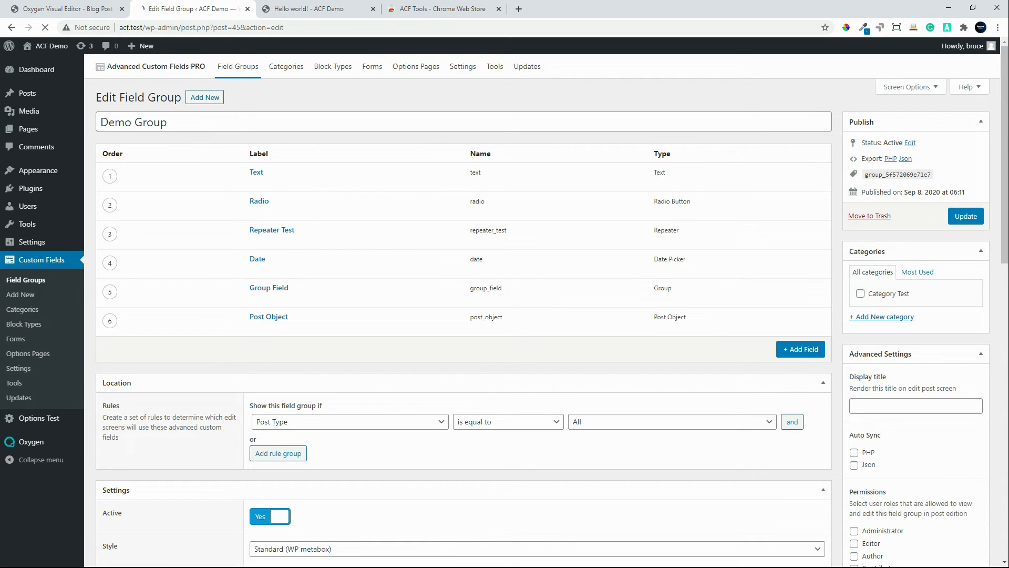
click(946, 28)
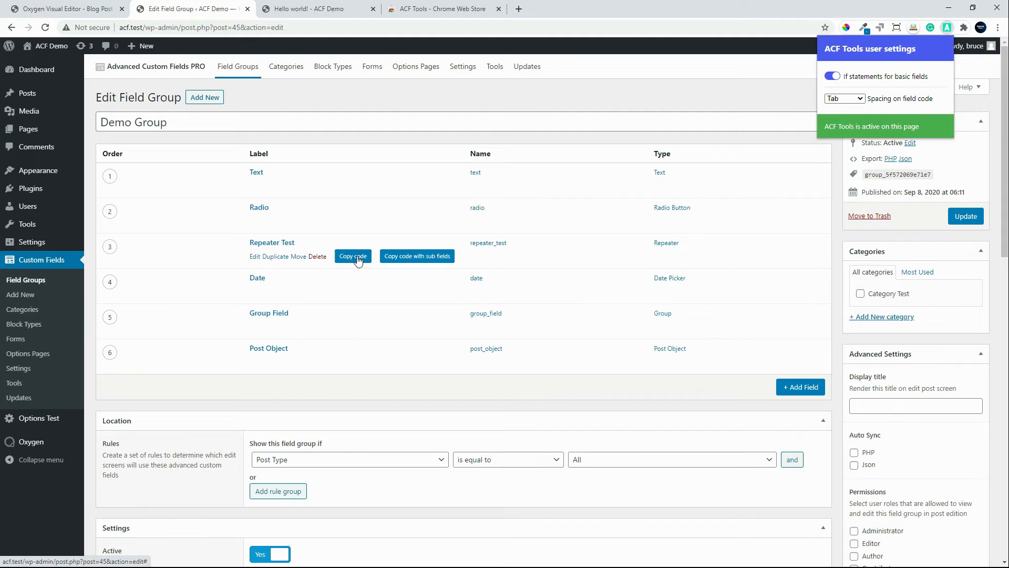
click(410, 261)
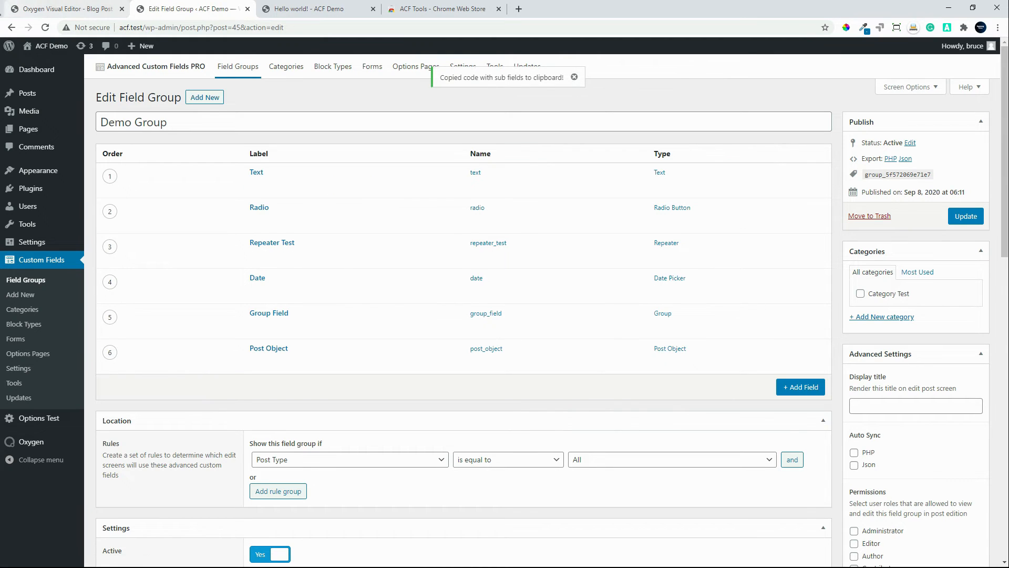
Step: Paste the repeater code below the text field code in the Code Block's PHP & HTML and save the template
click(74, 10)
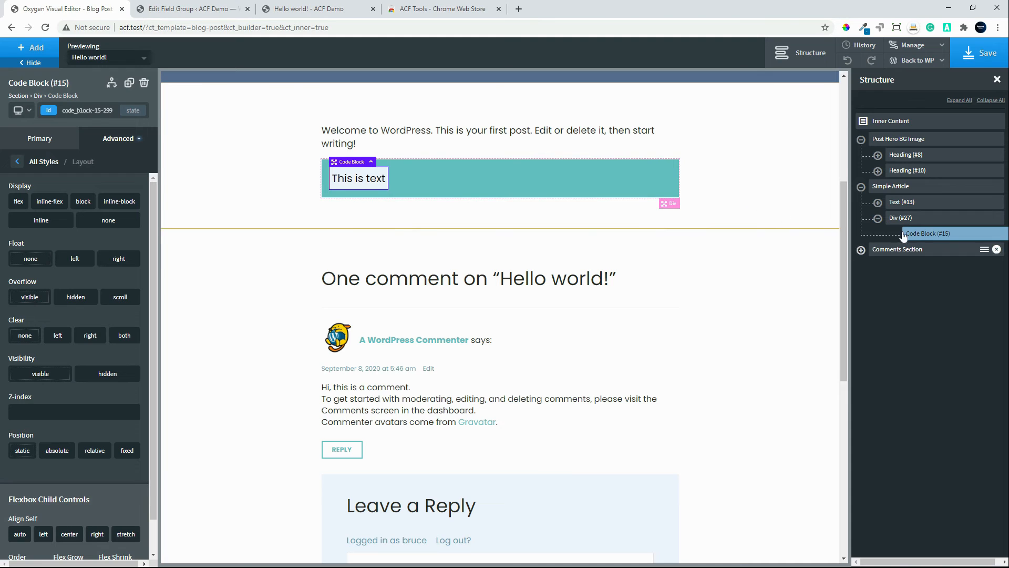
click(46, 150)
click(94, 209)
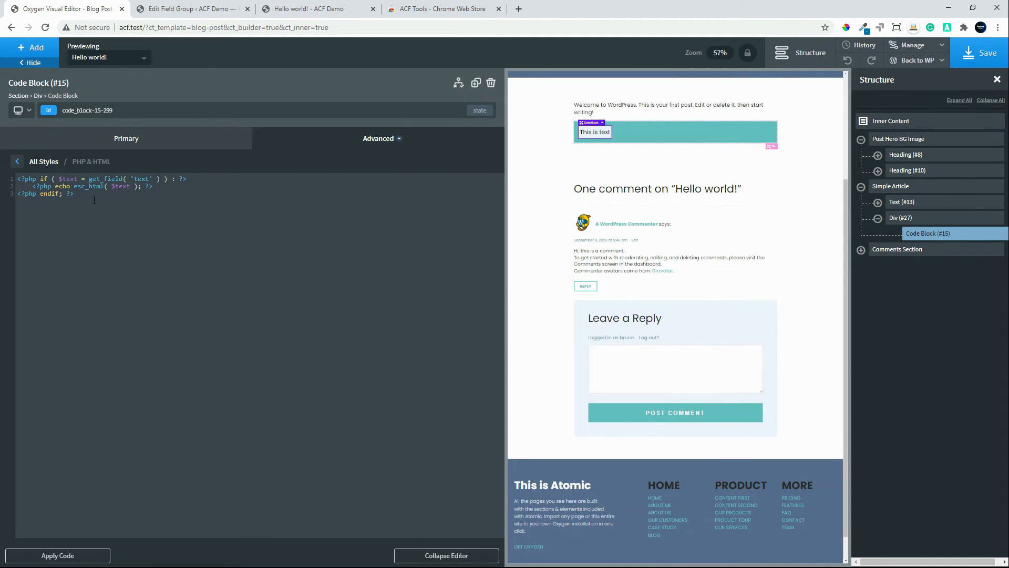
text(<?php if ( have_rows( 'repeater_test' ) ) : ?>     <?php while ( have_rows( 'repeater_test' ) ) :         the_row(); ?>          <?php if ( $repeater_text = get_sub_field( 'repeater_text' ) ) : ?>             <?php echo esc_html( $repeater_text ); ?>         <?php endif; ?>          <?php         $repeater_image = get_sub_field( 'repeater_image' );         if ( $repeater_image ) : ?>             <img src="<?php echo esc_url( $repeater_image['url'] ); ?>" alt="<?php echo esc_attr( $repeater_image['alt'] ); ?>" />         <?php endif; ?>          <?php if ( get_sub_field( 'repeater_select_field' ) == 1 ) : ?>          <?php endif; ?>      <?php endwhile; ?> <?php endif; ?>)
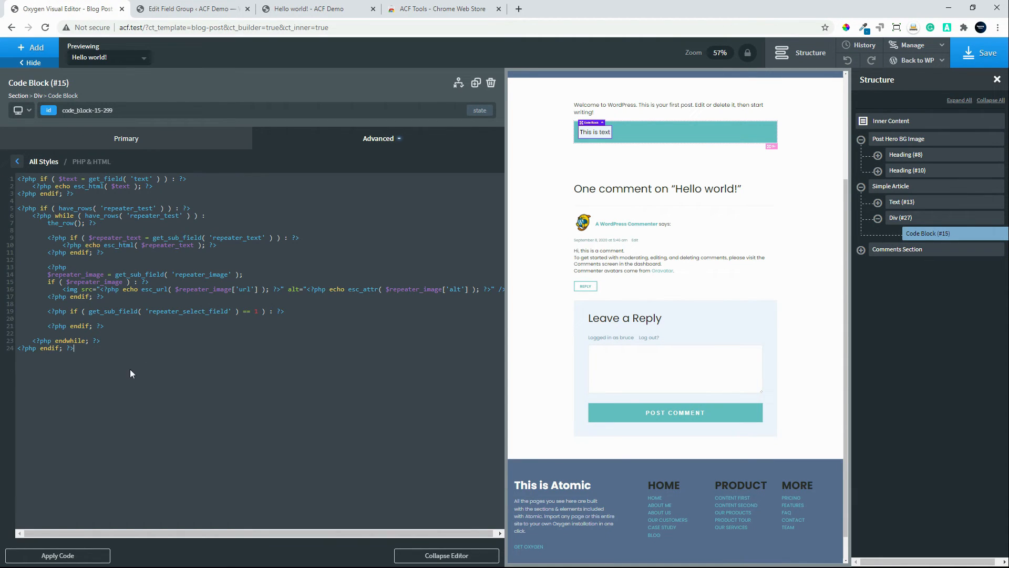
click(995, 58)
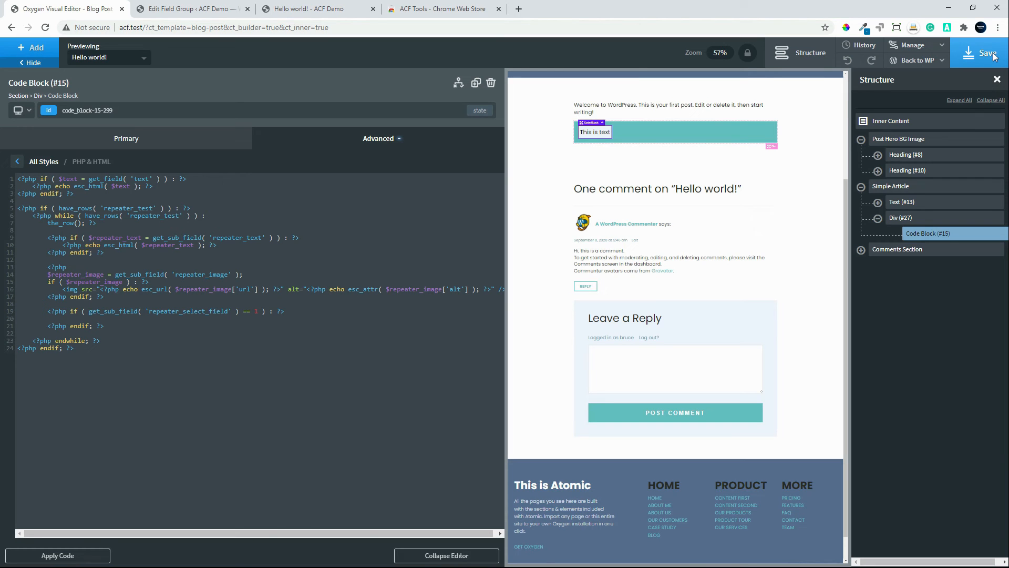
Step: Open the Hello world! post for editing at its Demo Group fields
click(315, 9)
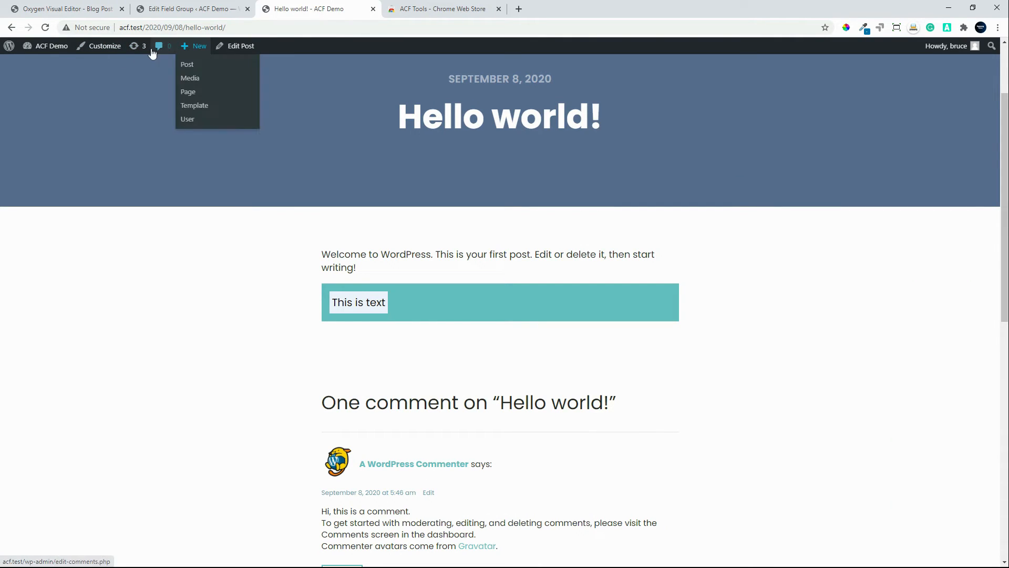
mouse_move(66, 52)
click(247, 49)
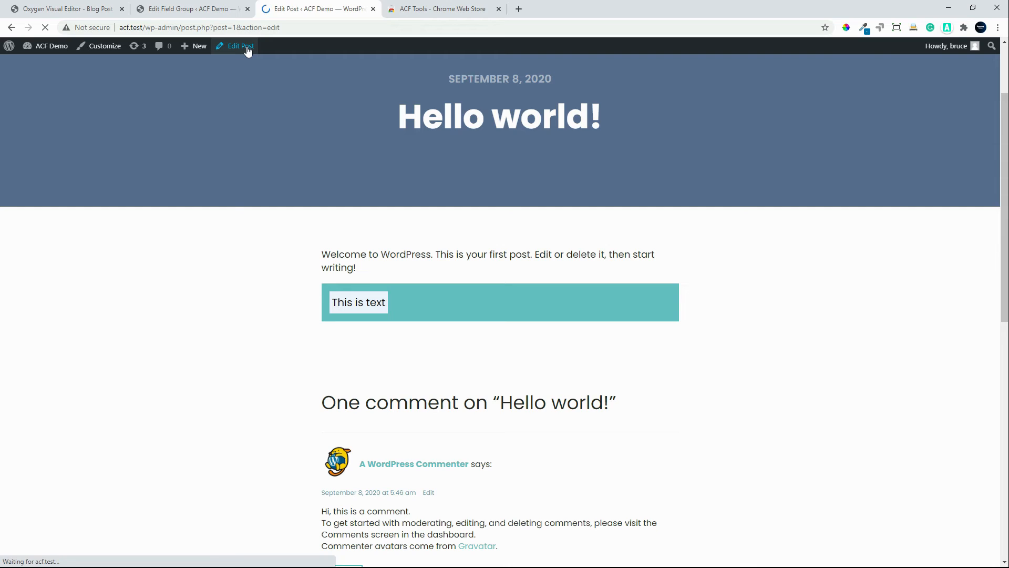
scroll(201, 460, down, 1)
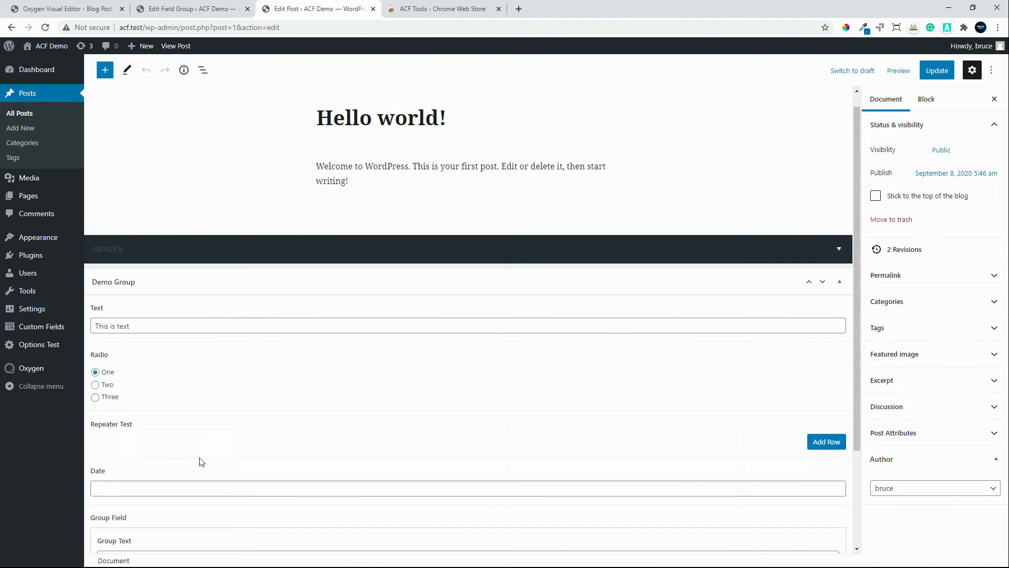
Step: Add a Repeater Test row with the Repeater Text One and the Repeater Select Field set to Select 2
click(825, 409)
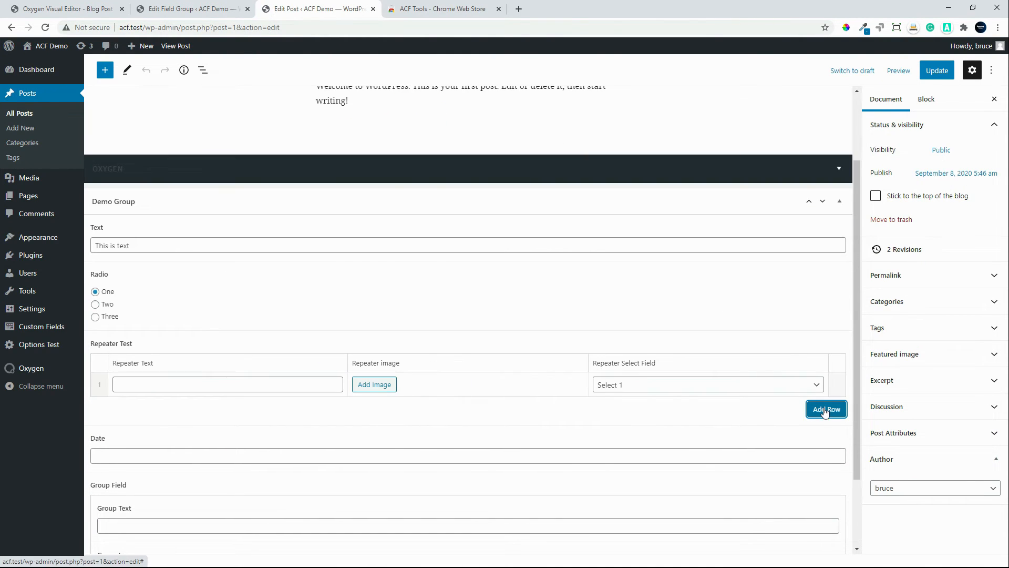
click(184, 388)
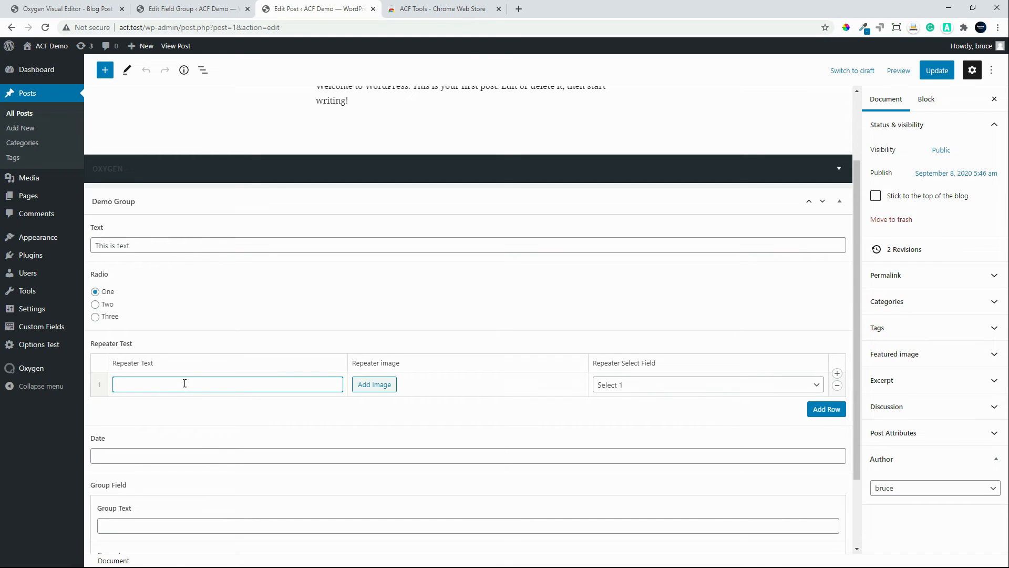
text(One)
click(700, 386)
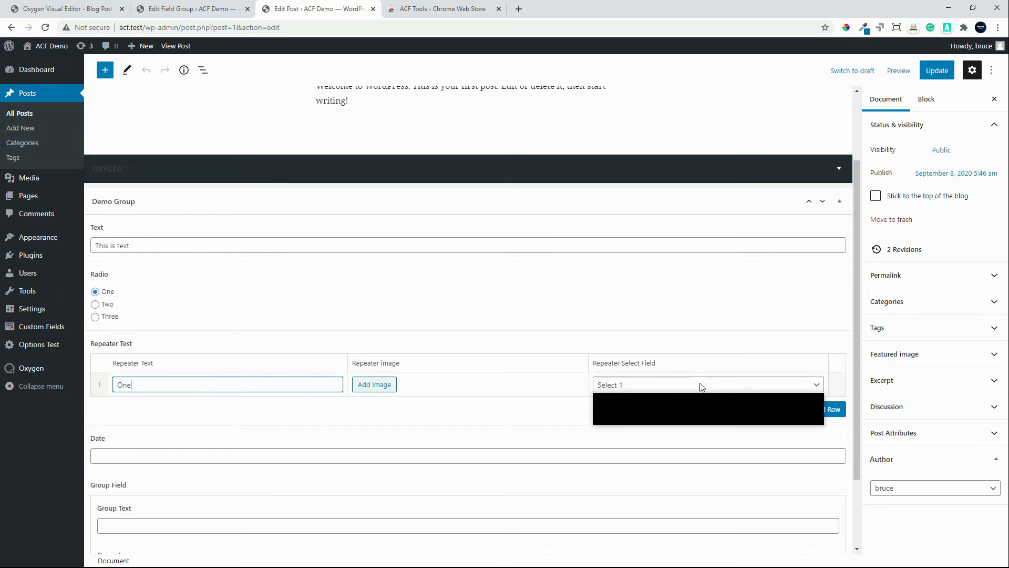
click(699, 395)
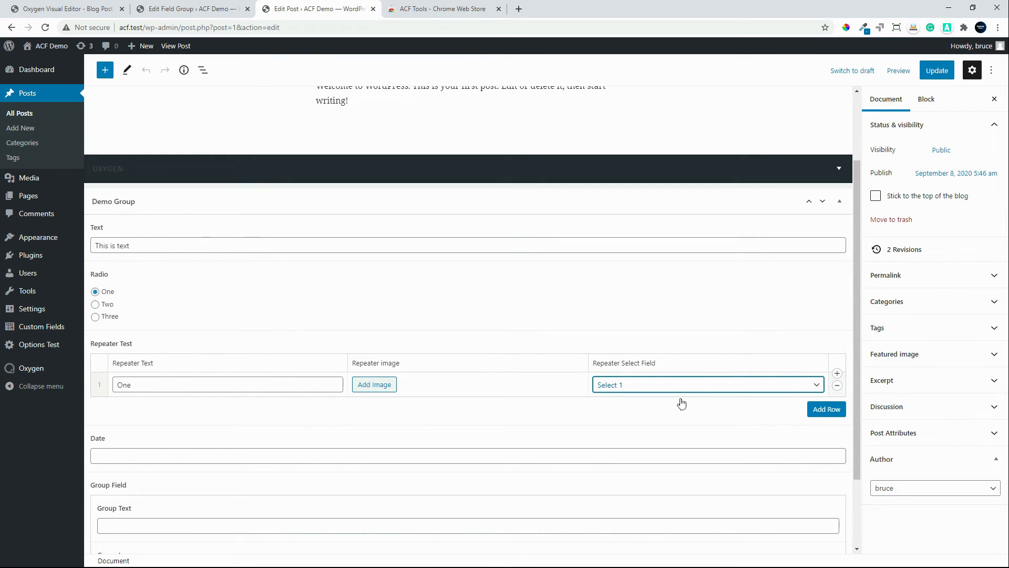
click(632, 388)
click(618, 409)
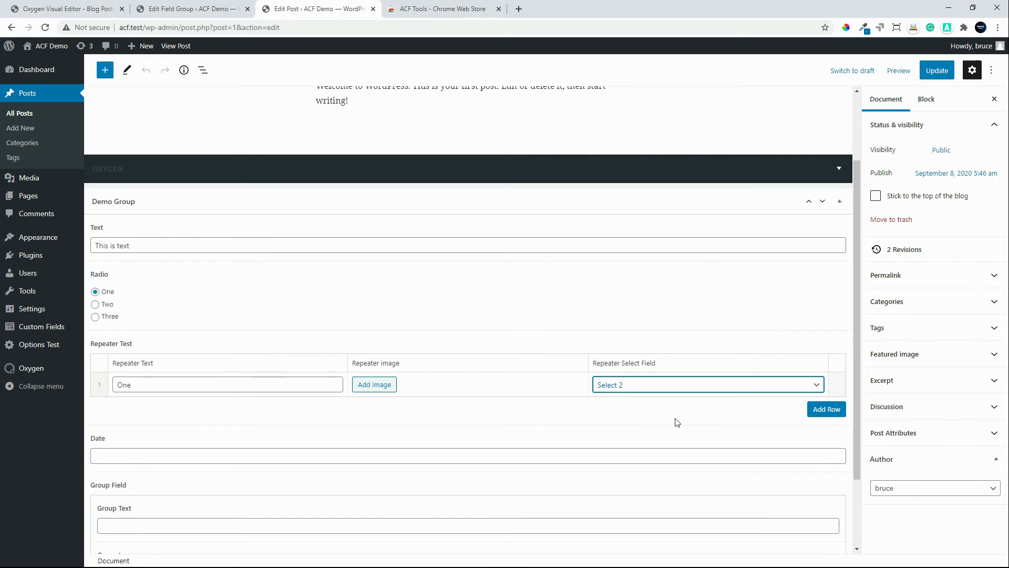
Step: Add two more Repeater Test rows with texts Two and Three, set the third row's select field to Select 3, and update the post
click(823, 410)
click(142, 386)
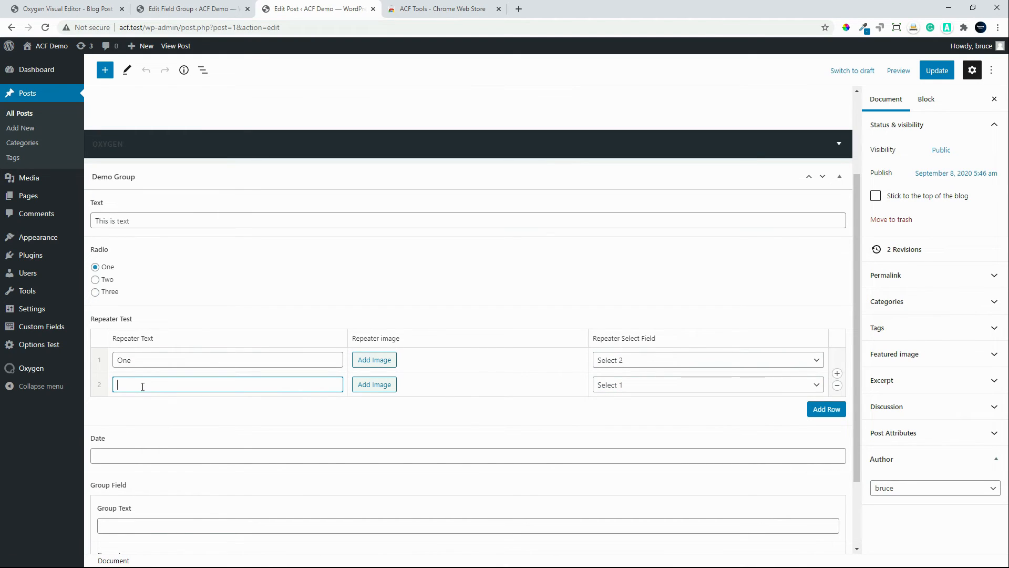
text(Two)
click(810, 415)
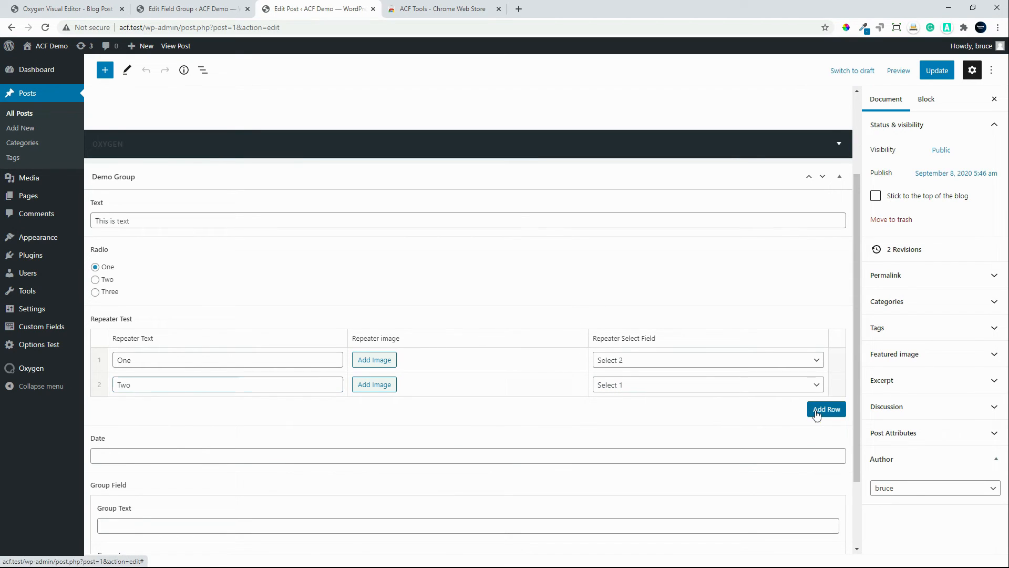
click(166, 388)
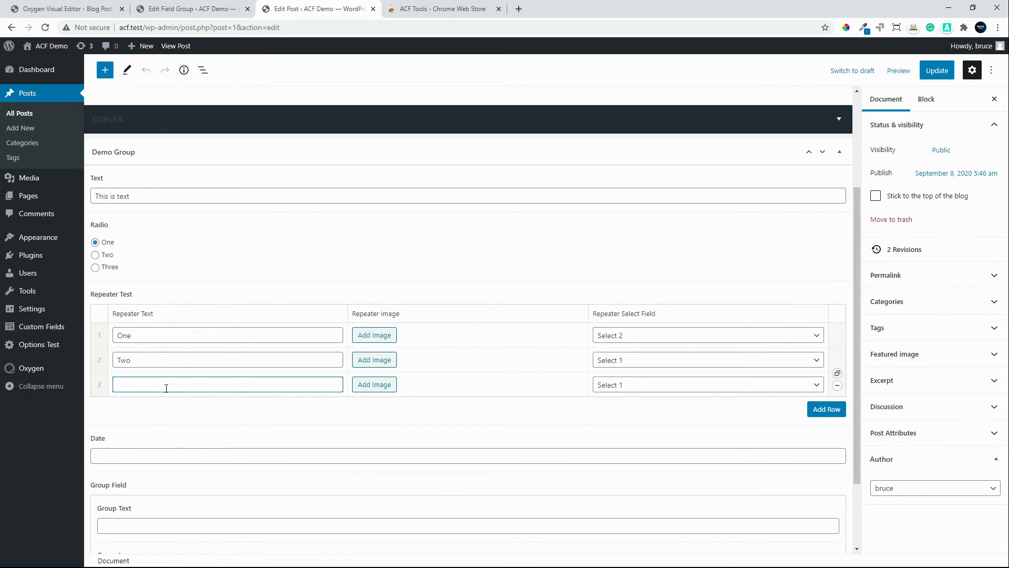
click(639, 390)
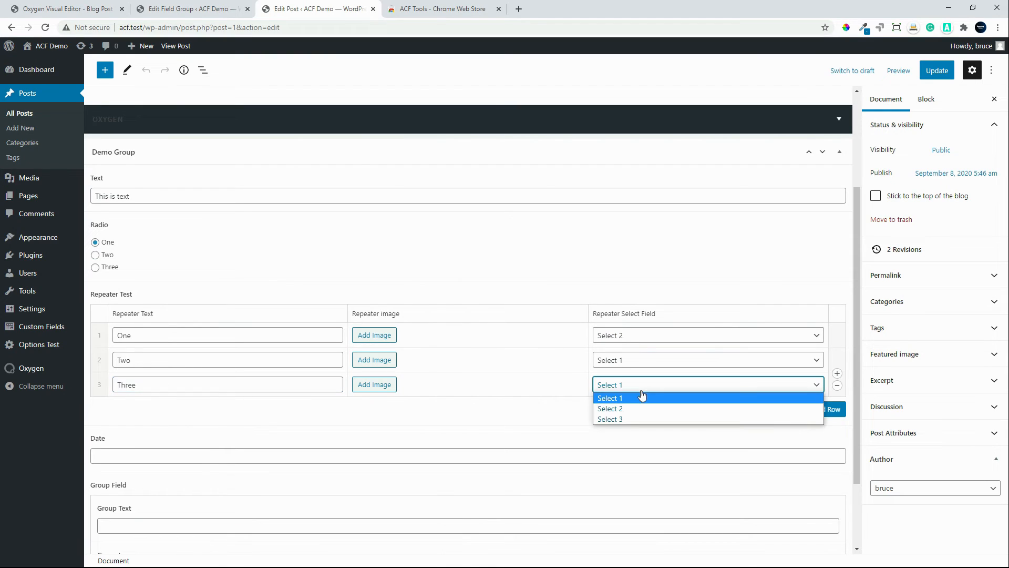
click(631, 420)
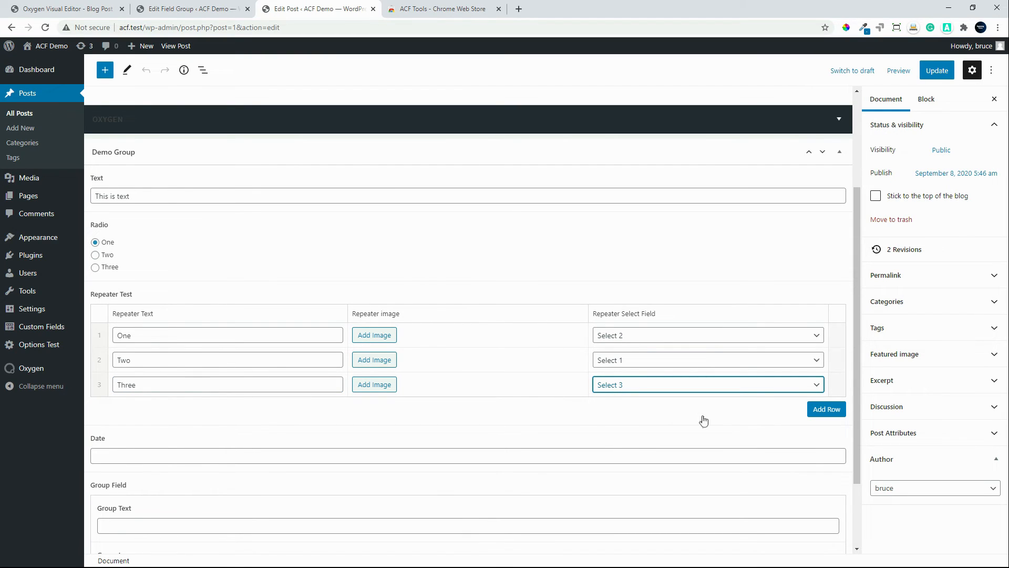
click(937, 70)
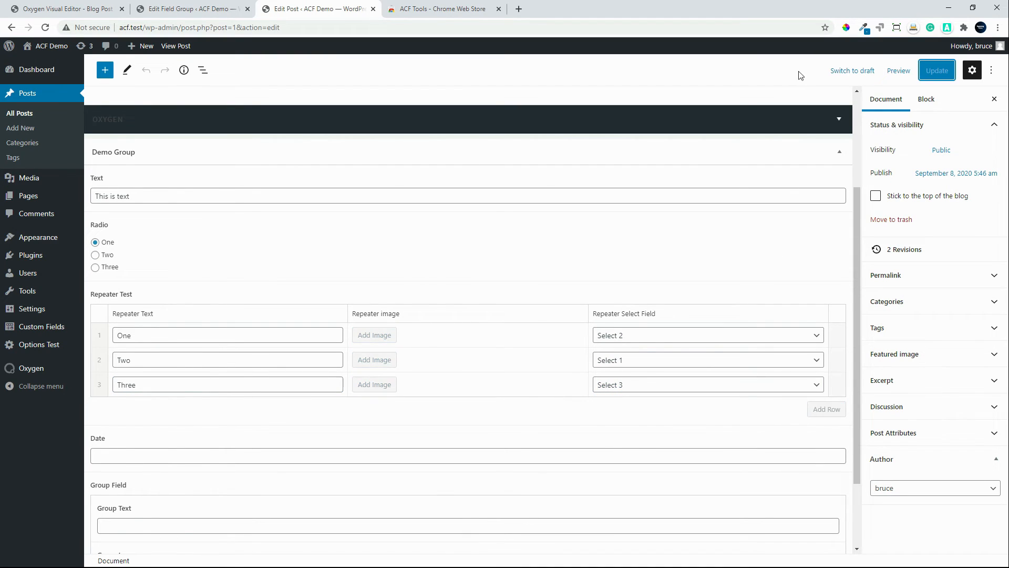
Step: View the published Hello world! post and check the repeater text output in the styled div
click(440, 10)
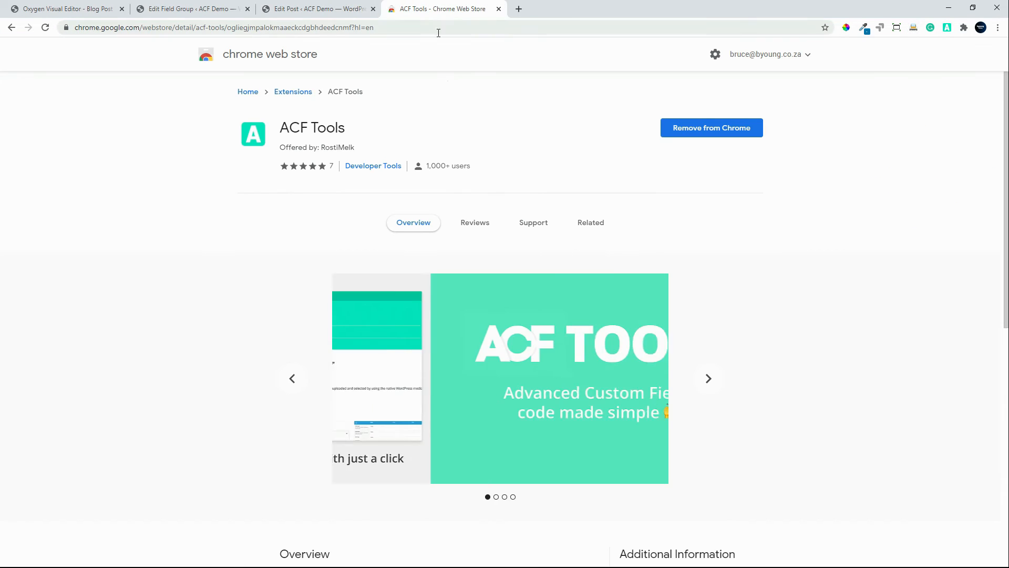
click(292, 16)
click(176, 47)
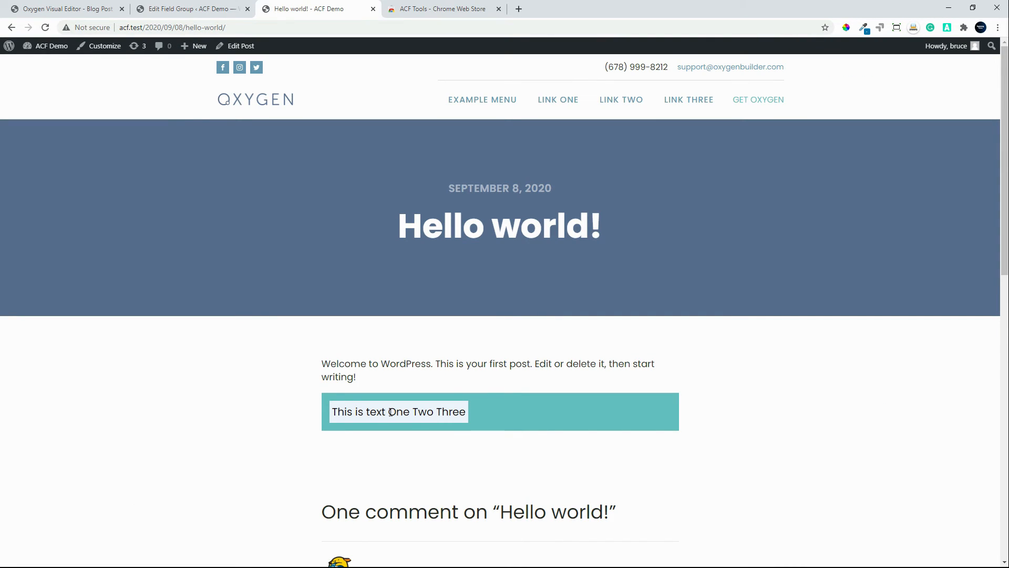
drag(391, 412, 467, 412)
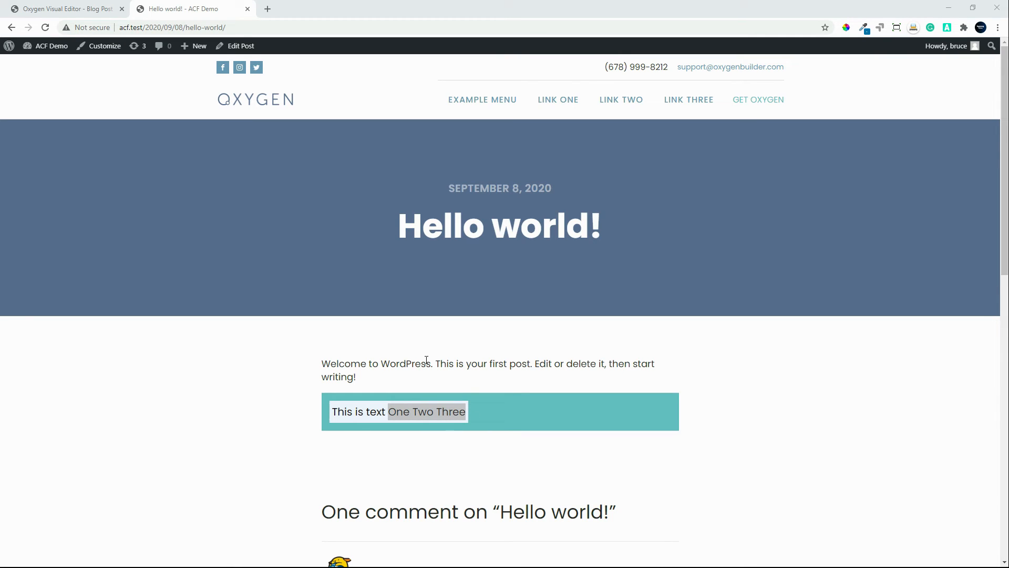
Step: Remove == 1 from the repeater_select_field condition, add $select = get_sub_field( 'repeater_select_field' ); and echo $select; inside it, and apply and save the code
click(68, 11)
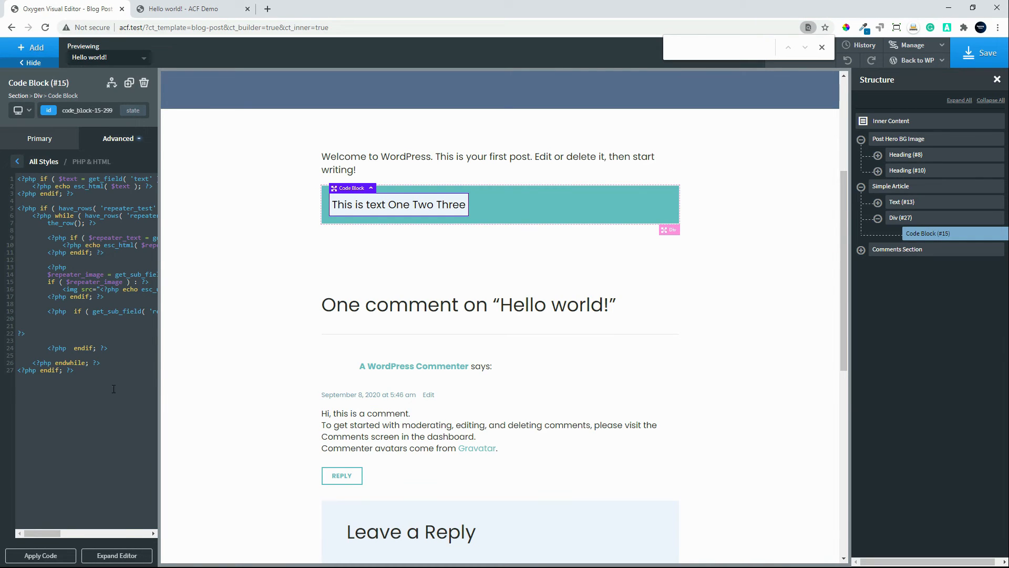
click(101, 554)
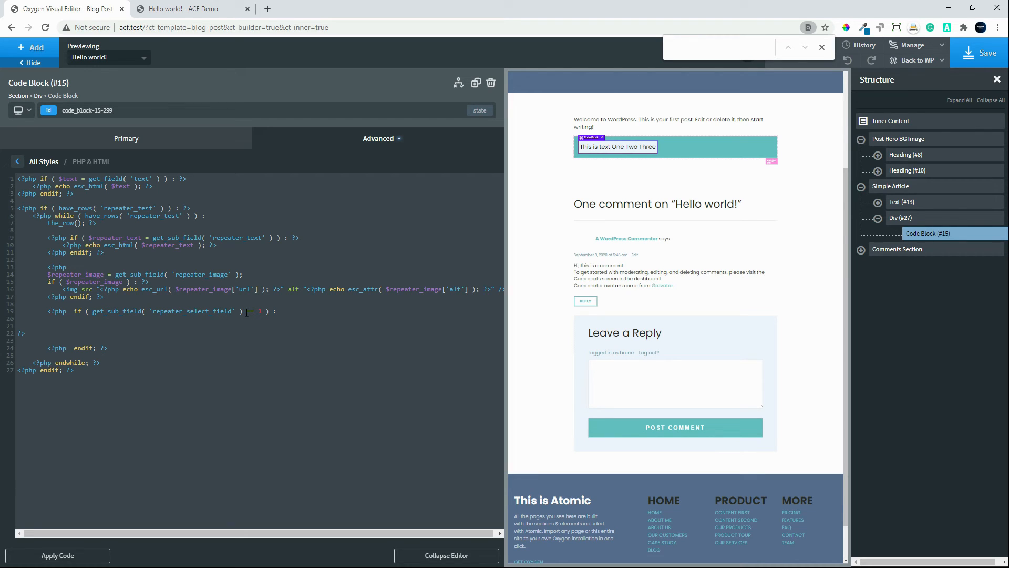
drag(246, 311, 261, 311)
key(BackSpace)
text($select = get_sub_field( 'repeater_select_field' );             echo $select;)
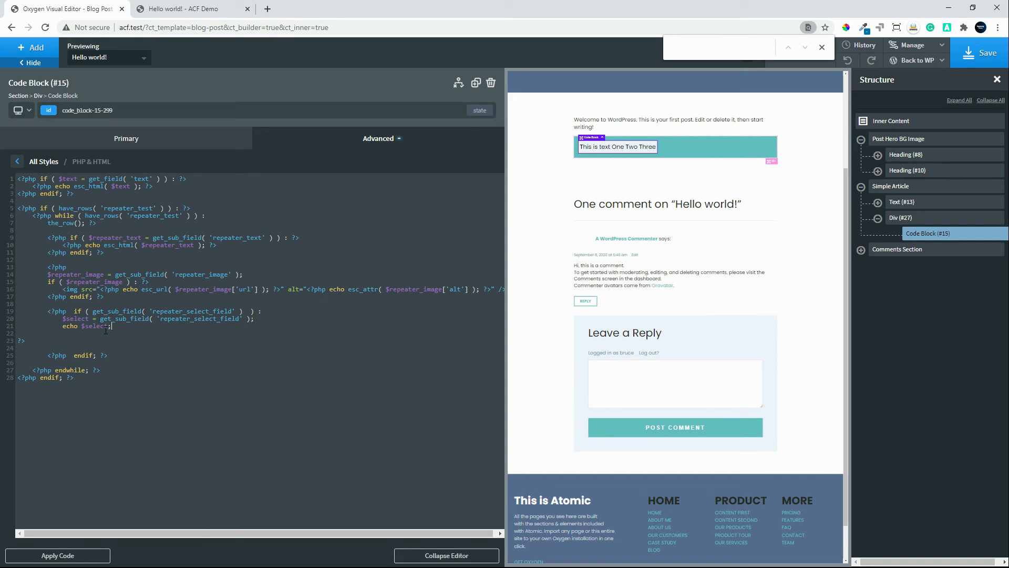
click(55, 555)
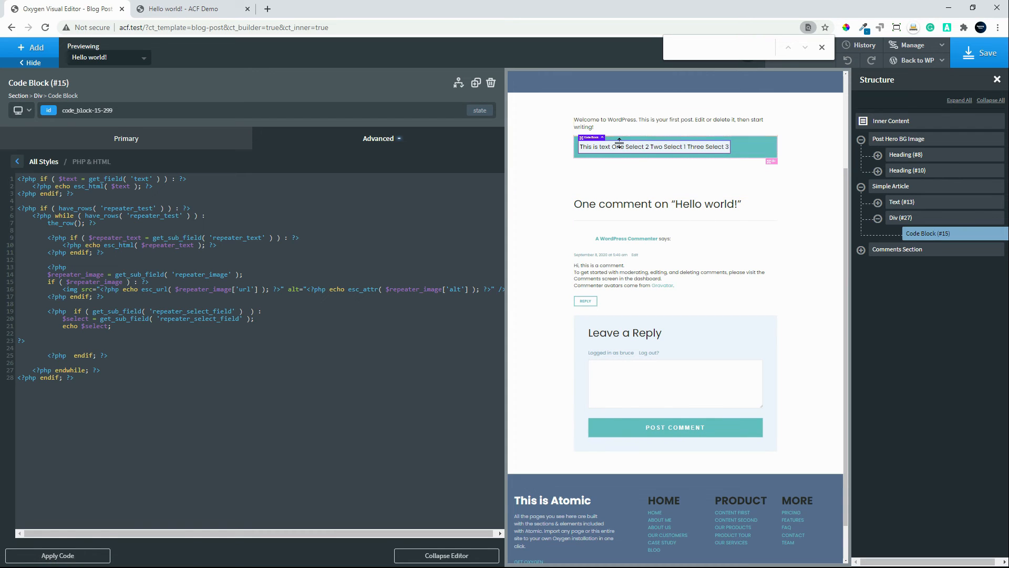
click(982, 53)
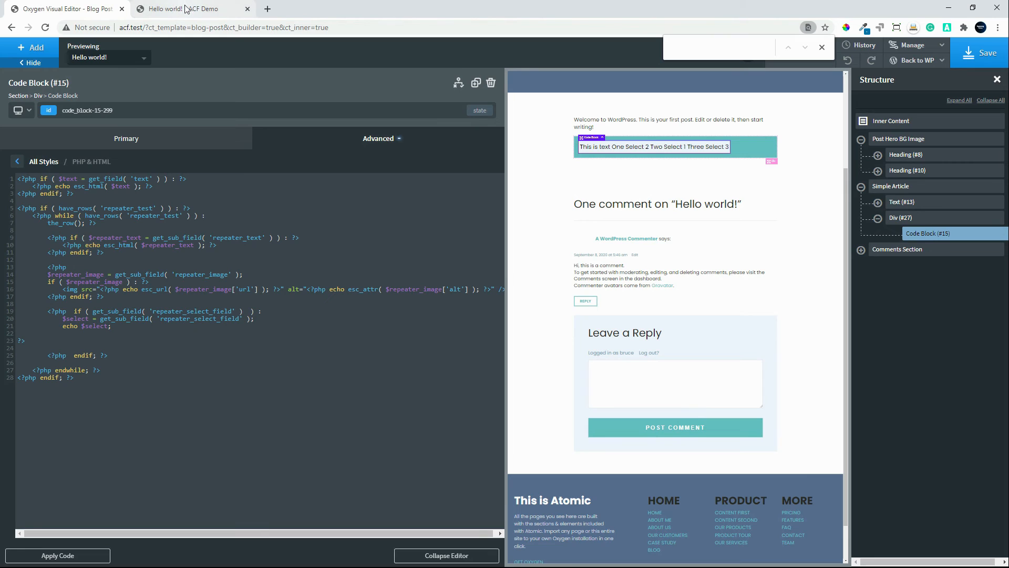
Step: Reload the published Hello world! post to check the select output, and open the post for editing at its Repeater Test rows
click(184, 10)
click(45, 28)
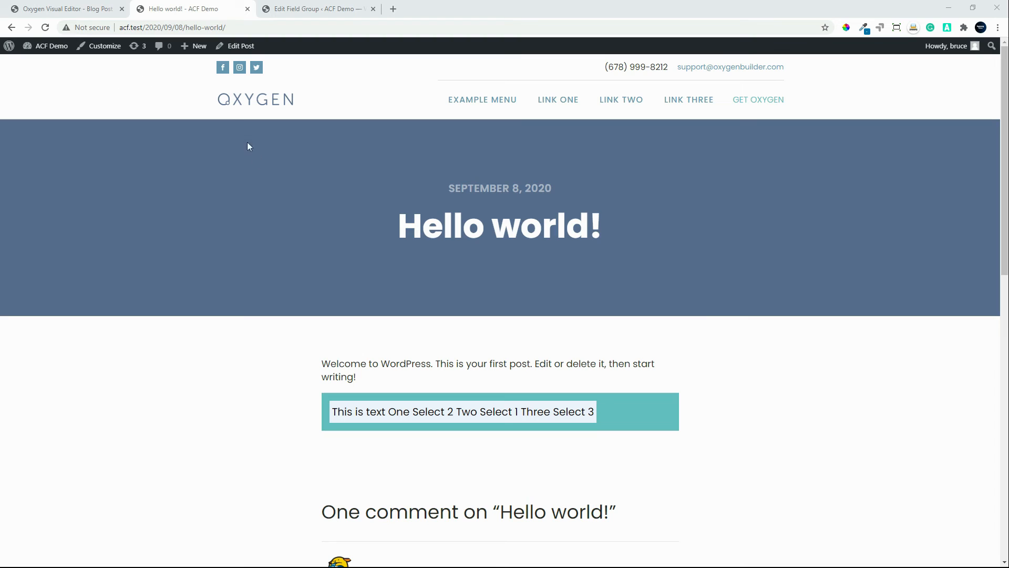
click(245, 49)
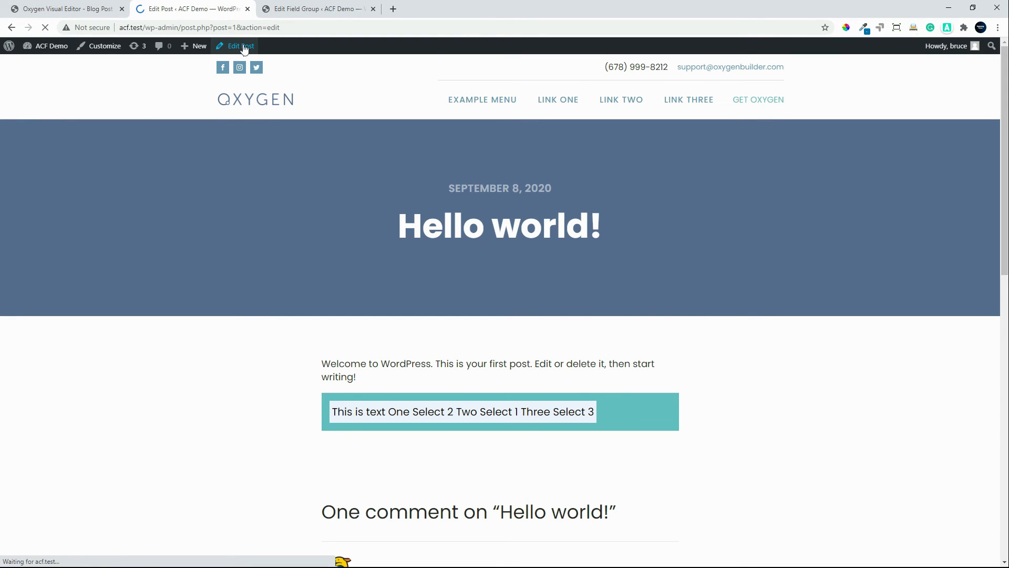
scroll(434, 547, down, 2)
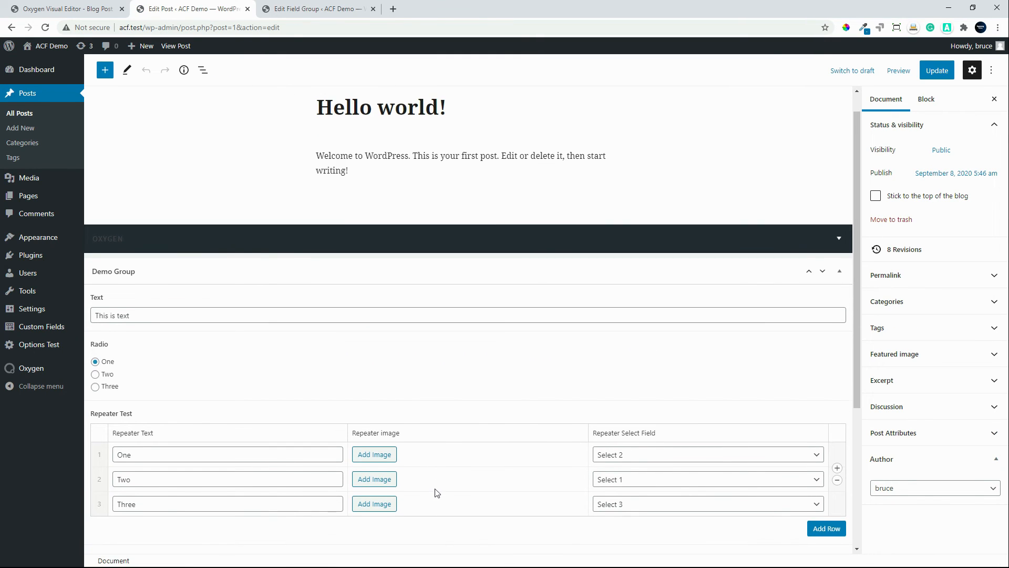
scroll(400, 458, down, 1)
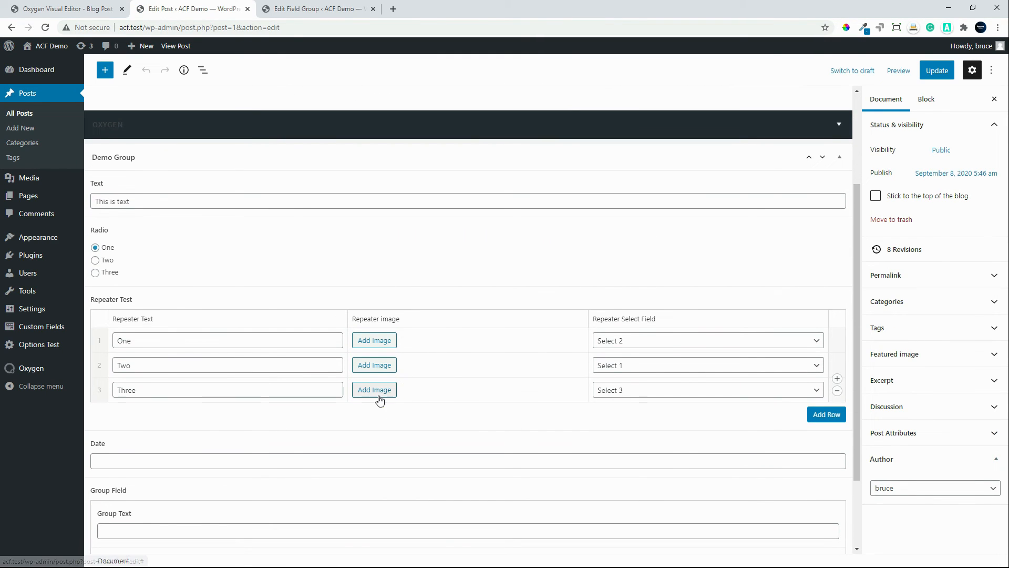
Step: Add The-Road-Small.jpg from the media library as the Repeater image in all three Repeater Test rows and update the post
click(377, 393)
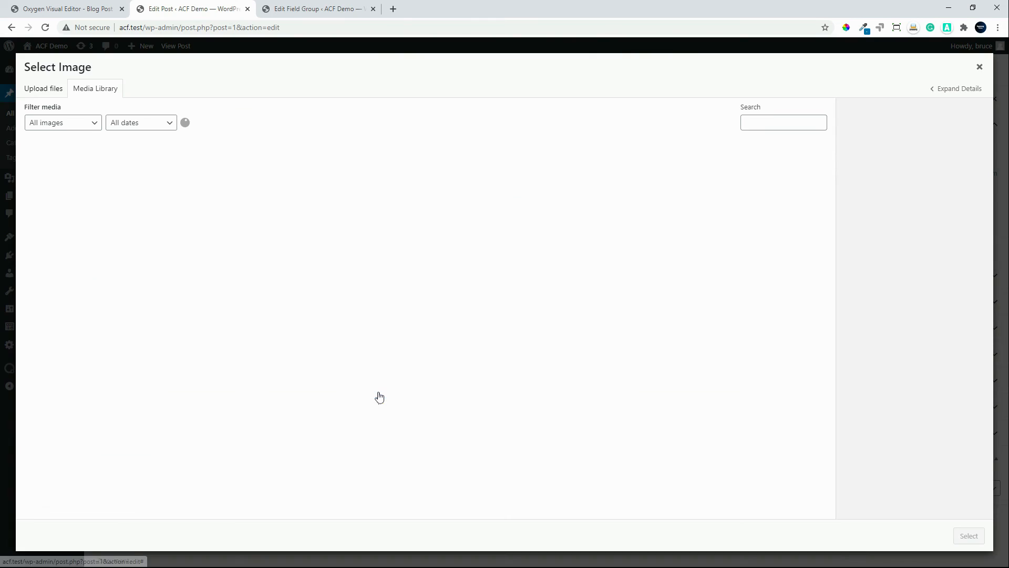
click(92, 190)
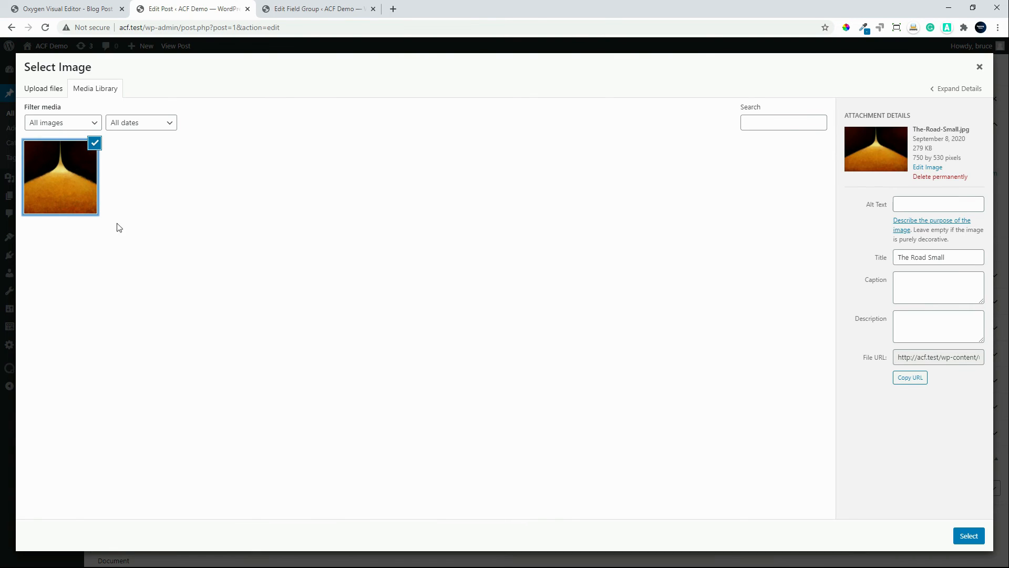
click(968, 536)
click(361, 363)
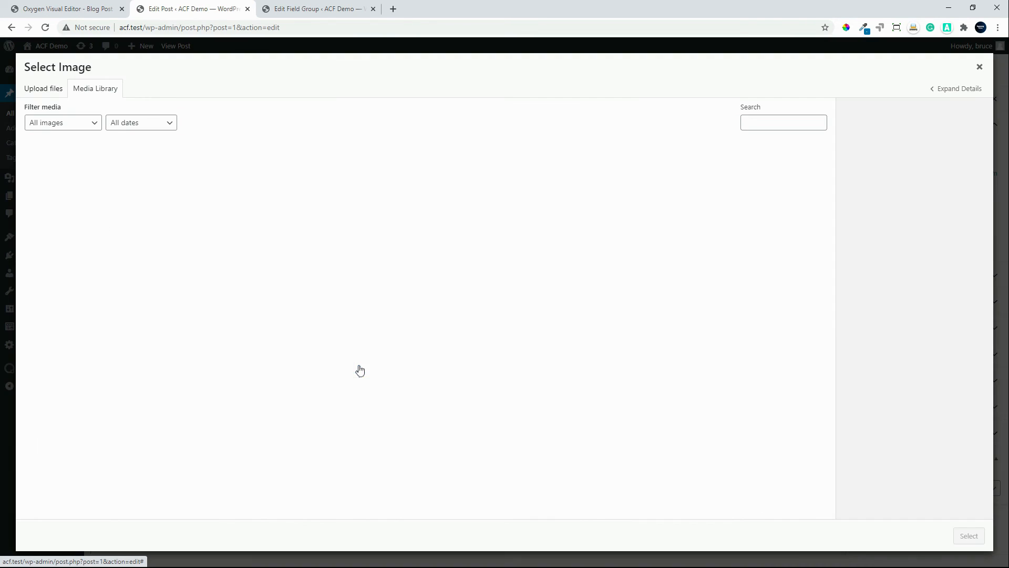
click(76, 175)
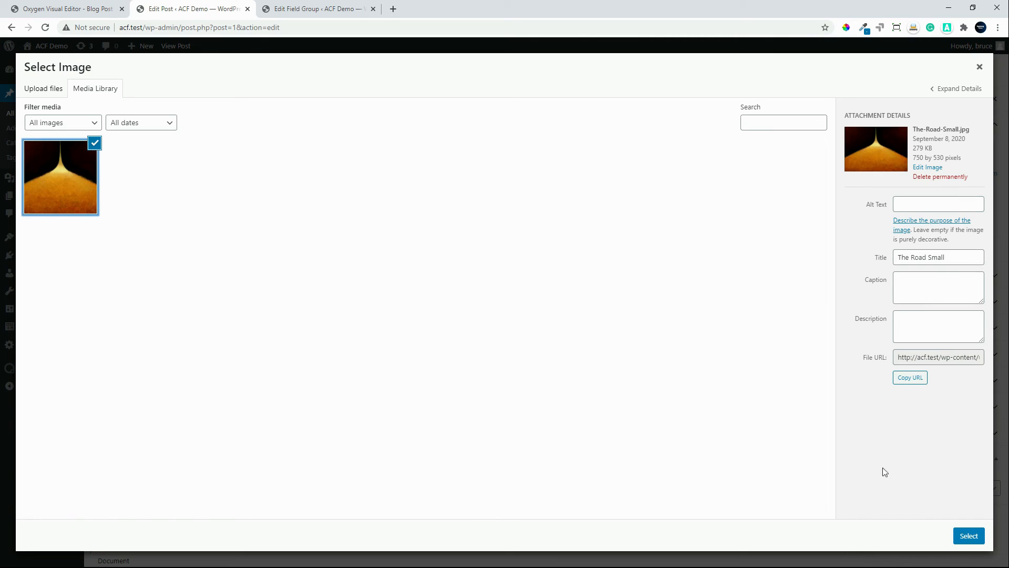
click(968, 536)
click(386, 347)
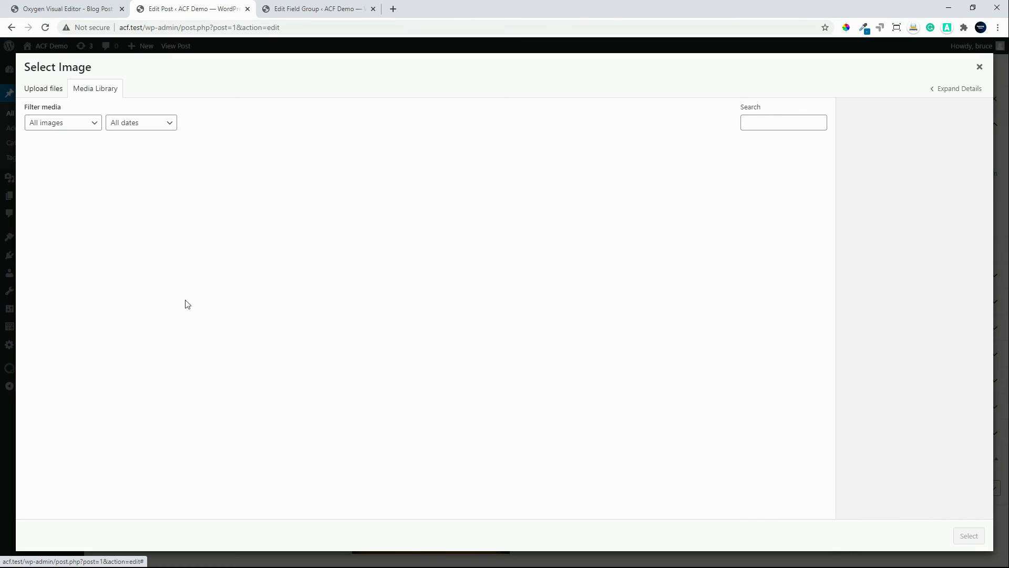
click(93, 204)
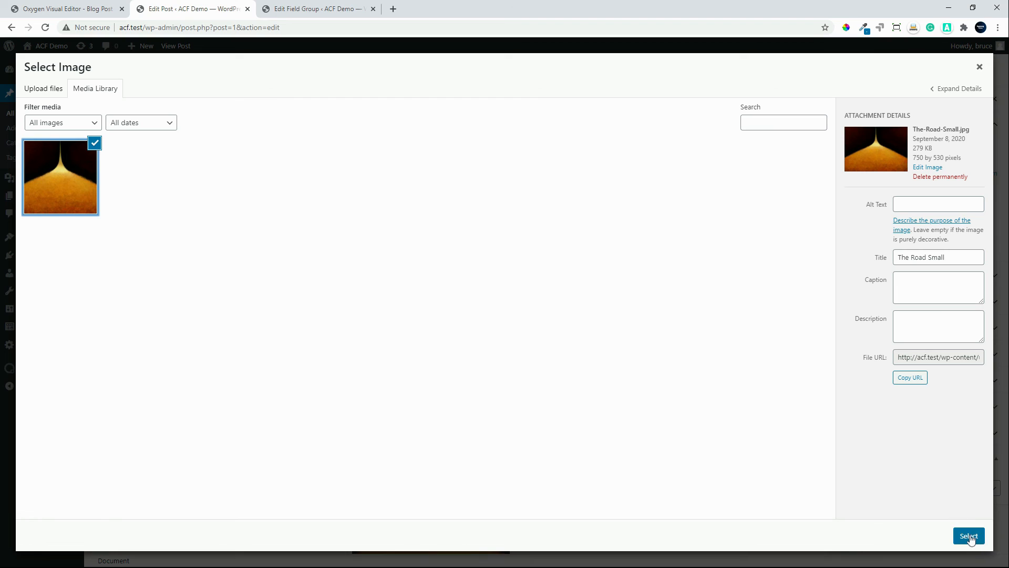
click(969, 536)
click(930, 75)
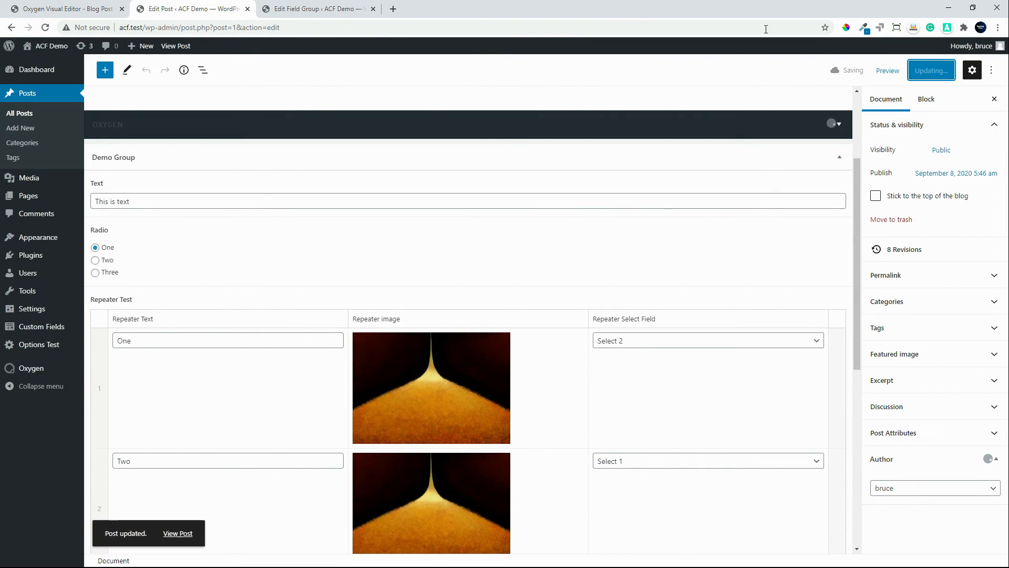
Step: View the published post and look through the repeater's text, image and select output for every row
click(181, 47)
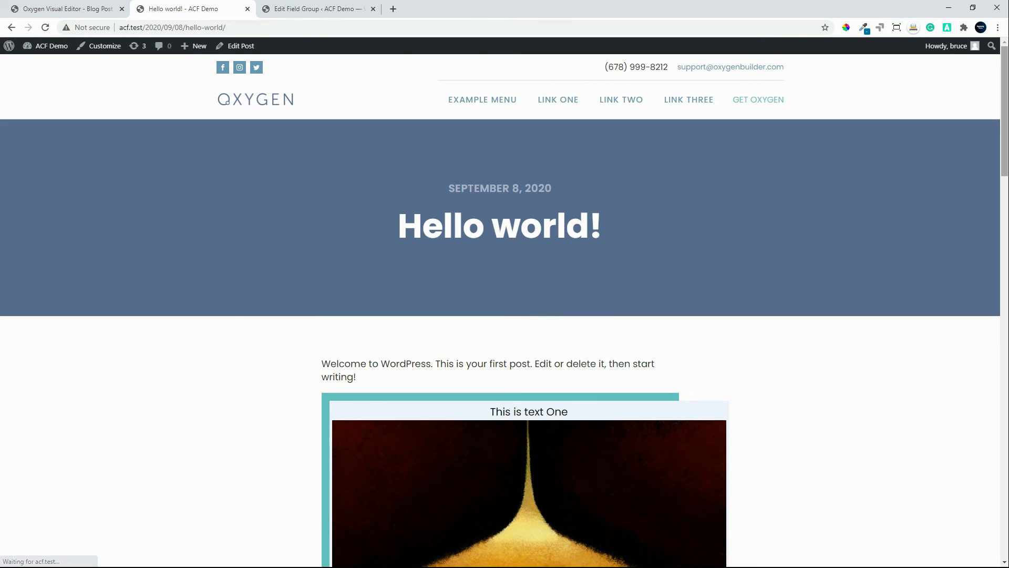
scroll(686, 158, down, 8)
drag(1000, 176, 1000, 280)
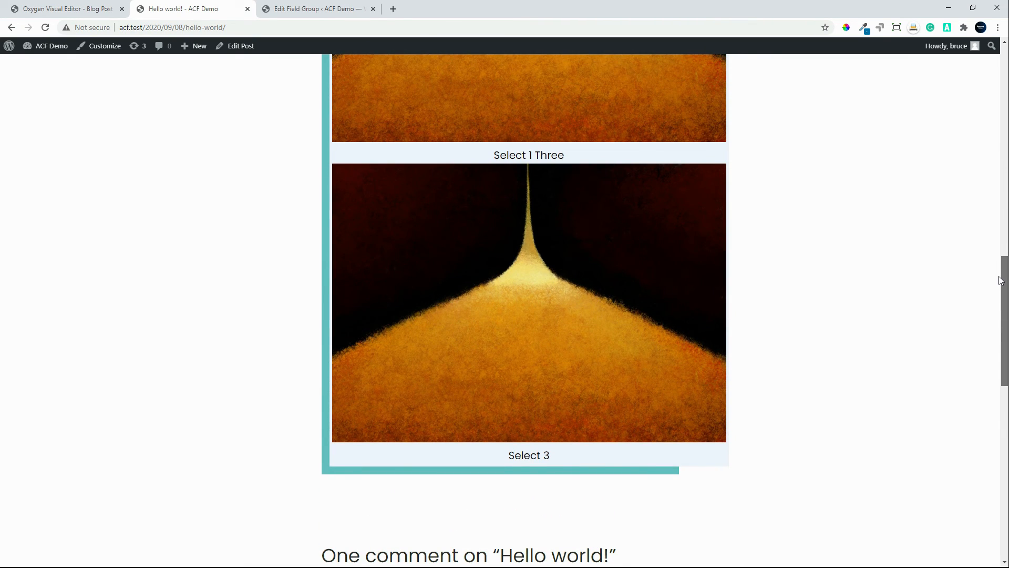
drag(1000, 280, 1006, 89)
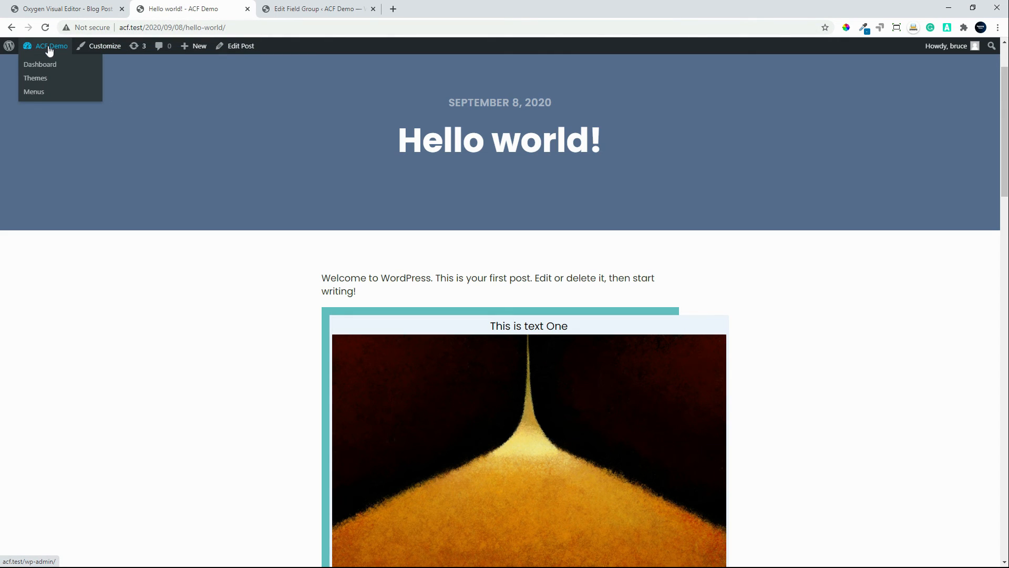
Step: Open the Demo Group field group for editing and expand its Repeater Test field
click(49, 50)
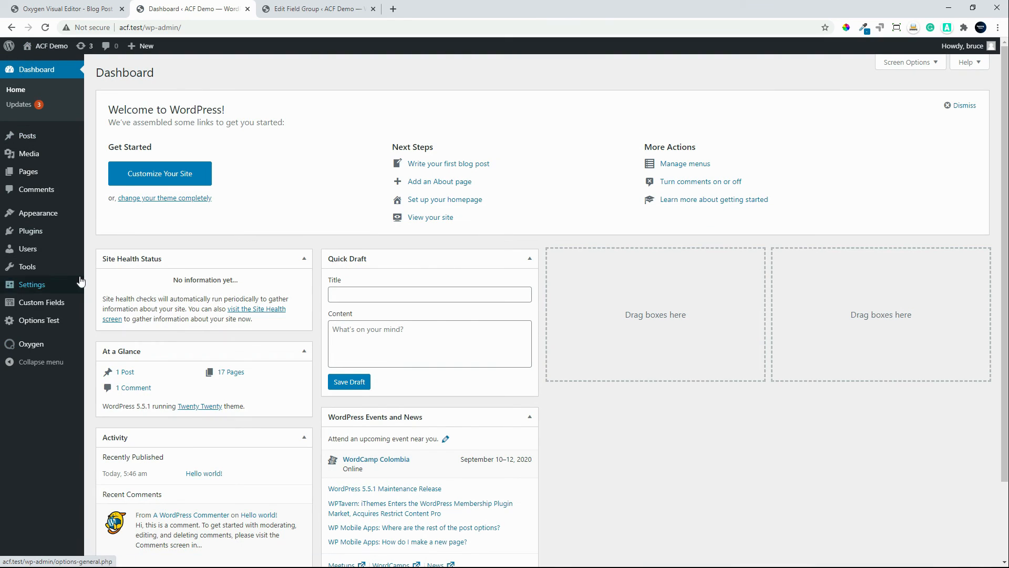
click(58, 303)
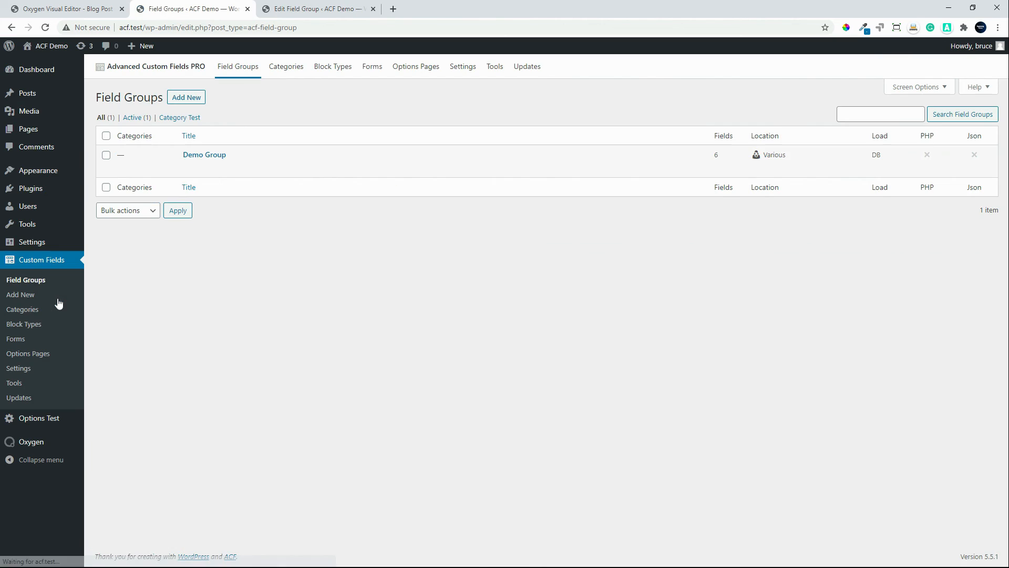
click(202, 155)
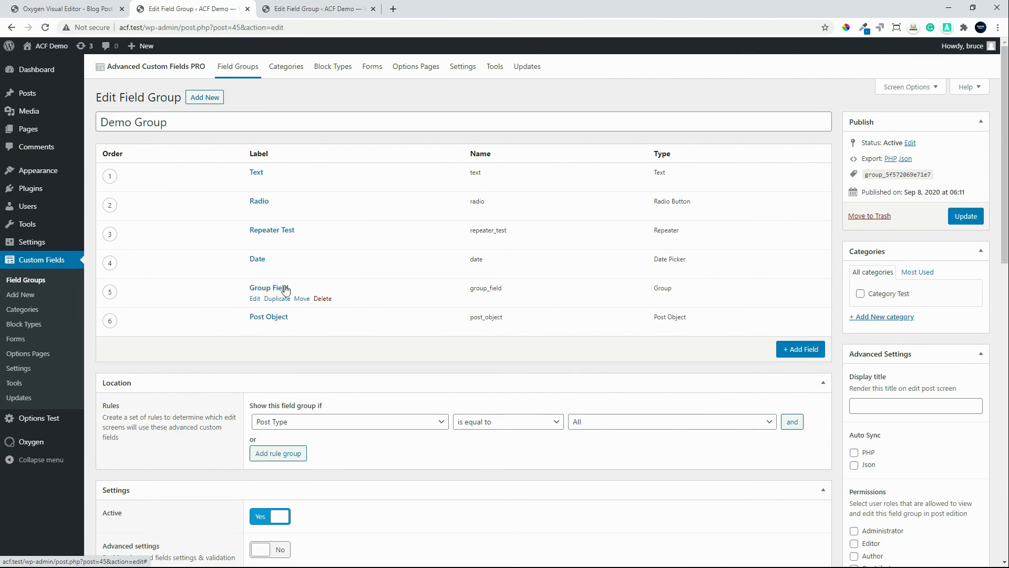
click(270, 230)
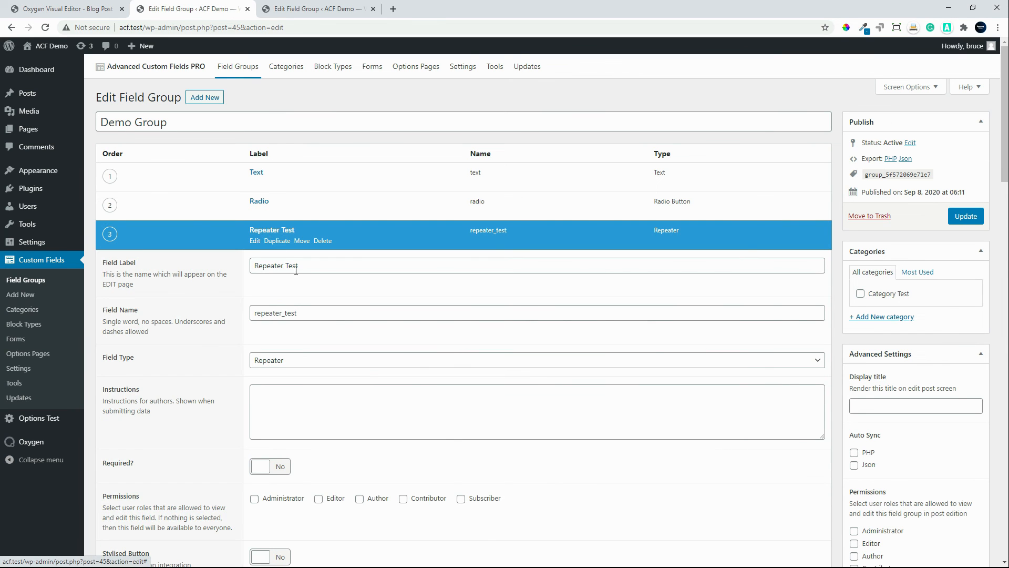
Step: Set the Repeater image sub field's return format to Image ID and update the Demo Group field group
drag(1004, 178, 998, 250)
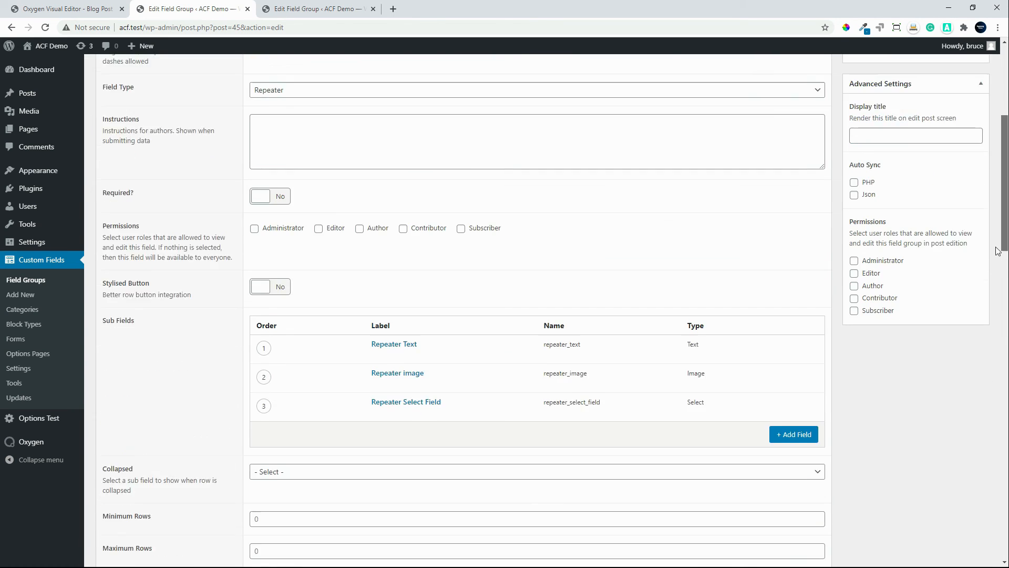
scroll(998, 251, down, 3)
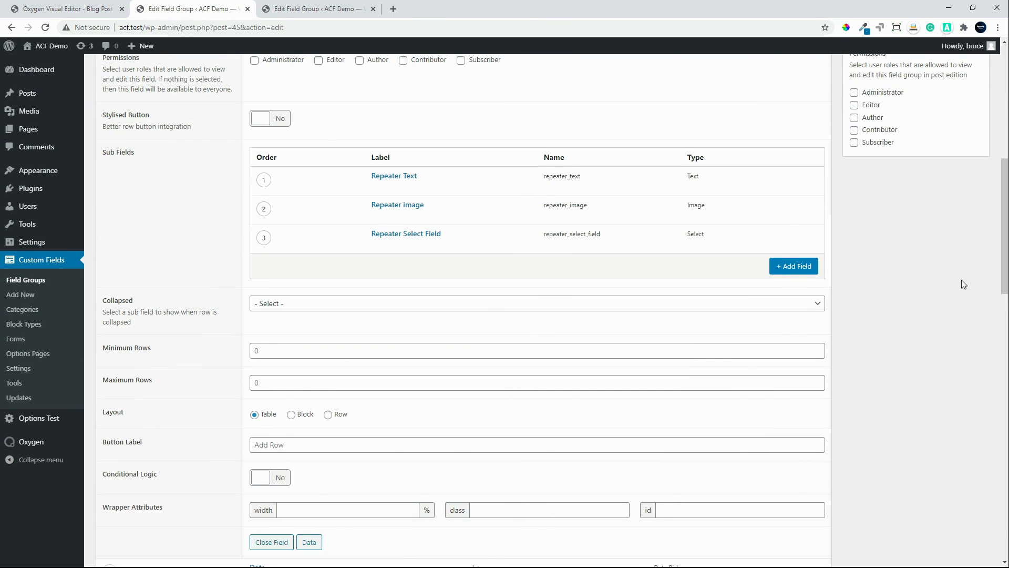
click(397, 211)
scroll(349, 409, down, 1)
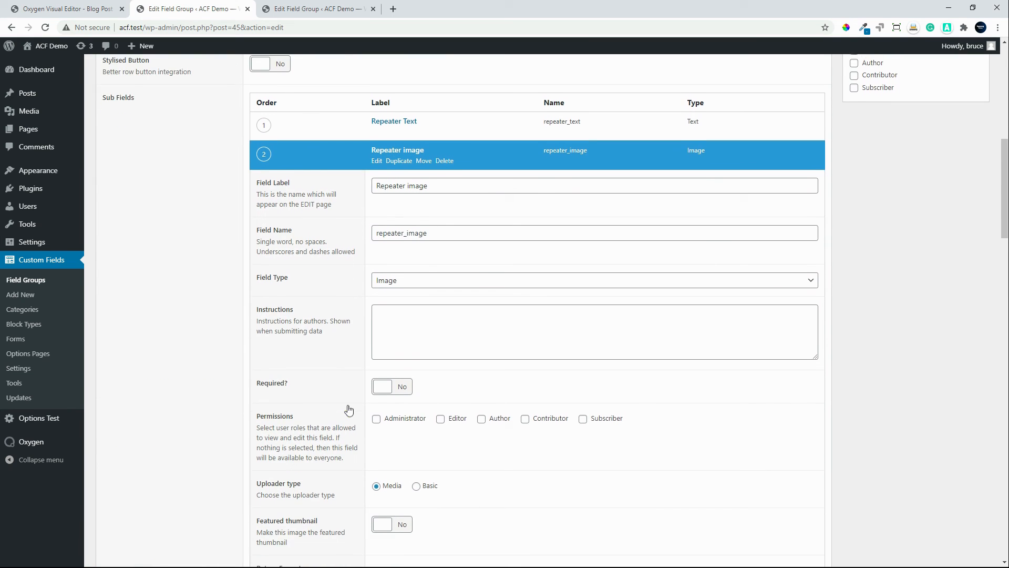
scroll(349, 410, down, 3)
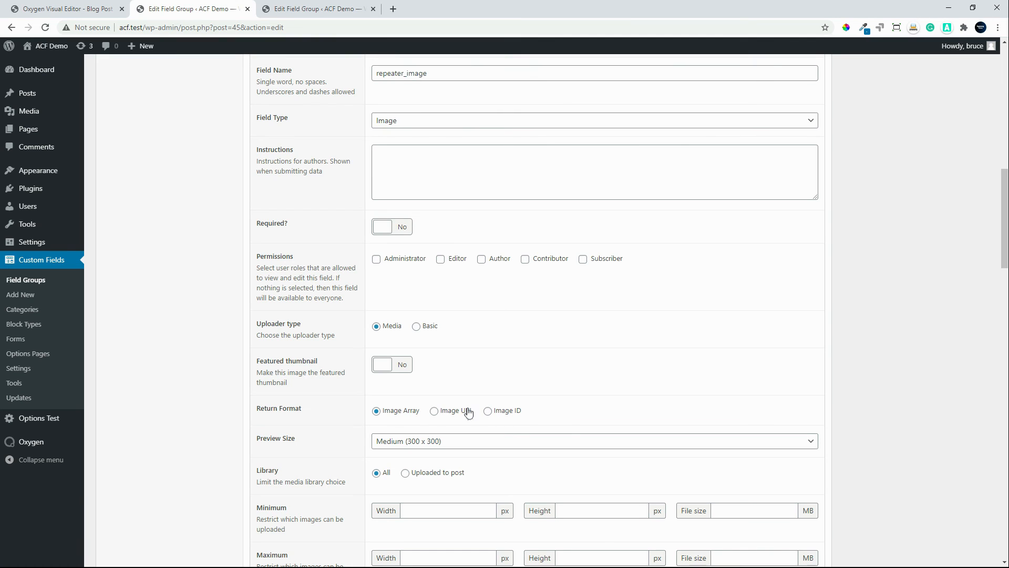
click(487, 411)
drag(1004, 180, 1005, 65)
click(967, 170)
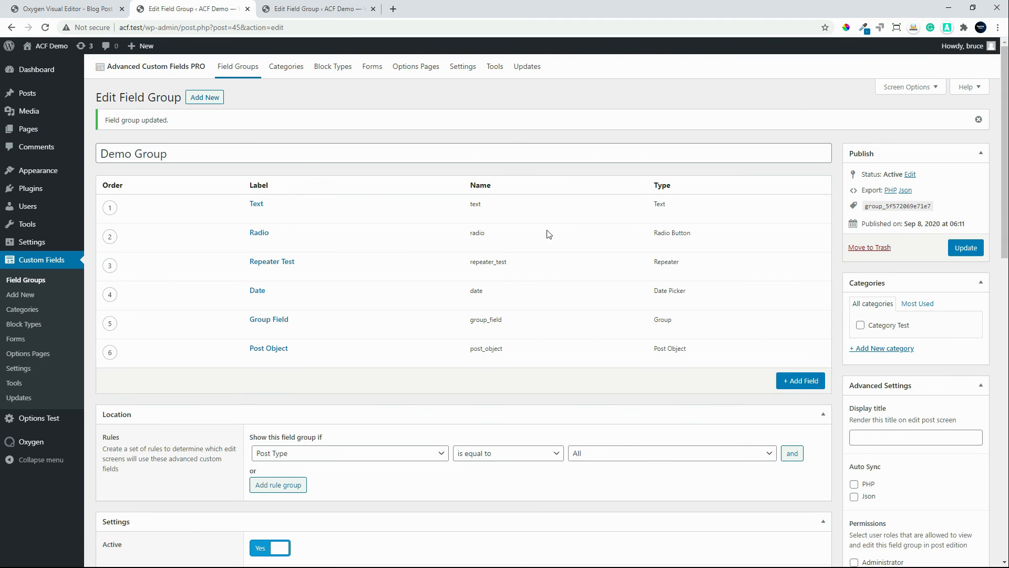
Step: Toggle the ACF Tools settings on for the field group and copy the Repeater Test code with sub fields
click(948, 31)
click(924, 74)
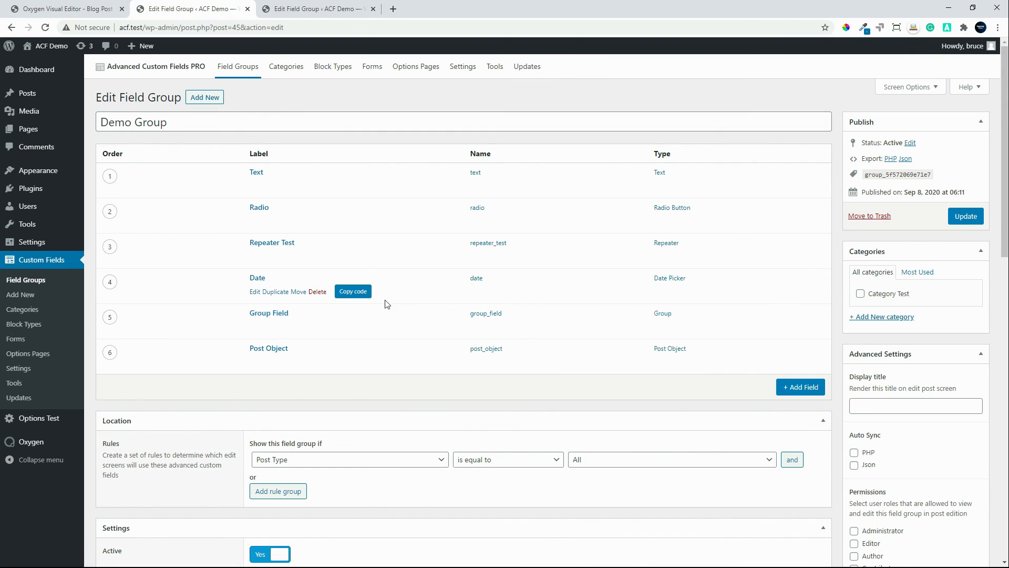
mouse_move(263, 242)
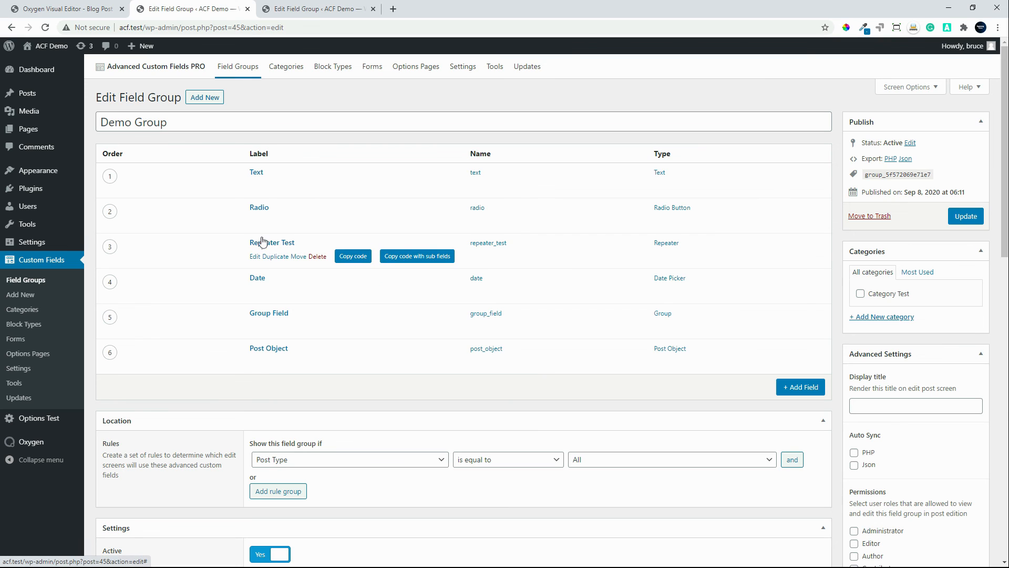
click(416, 258)
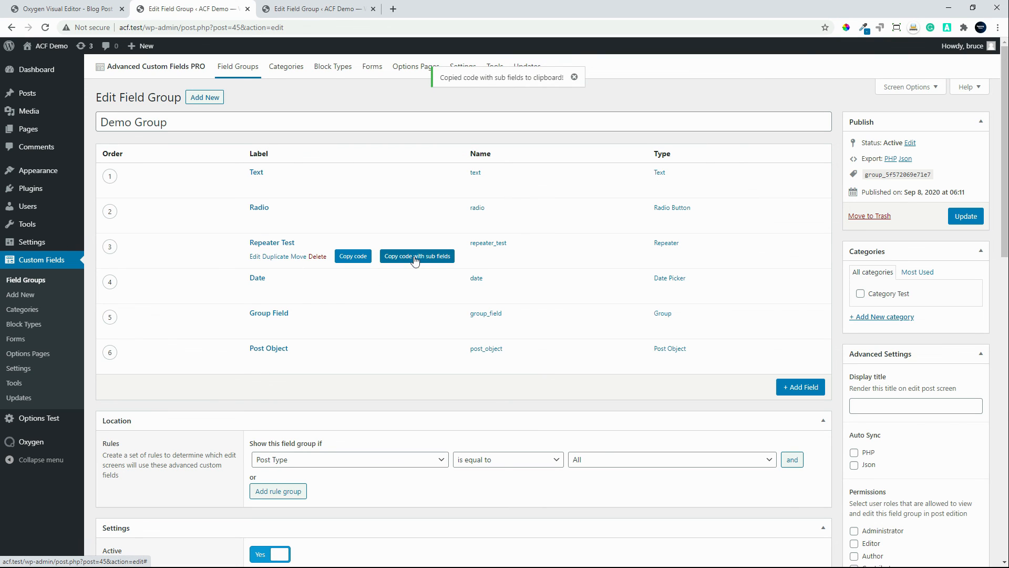
Step: Switch to the Oxygen Blog Post template and paste the copied repeater code below the existing code in Code Block (#15)
click(82, 10)
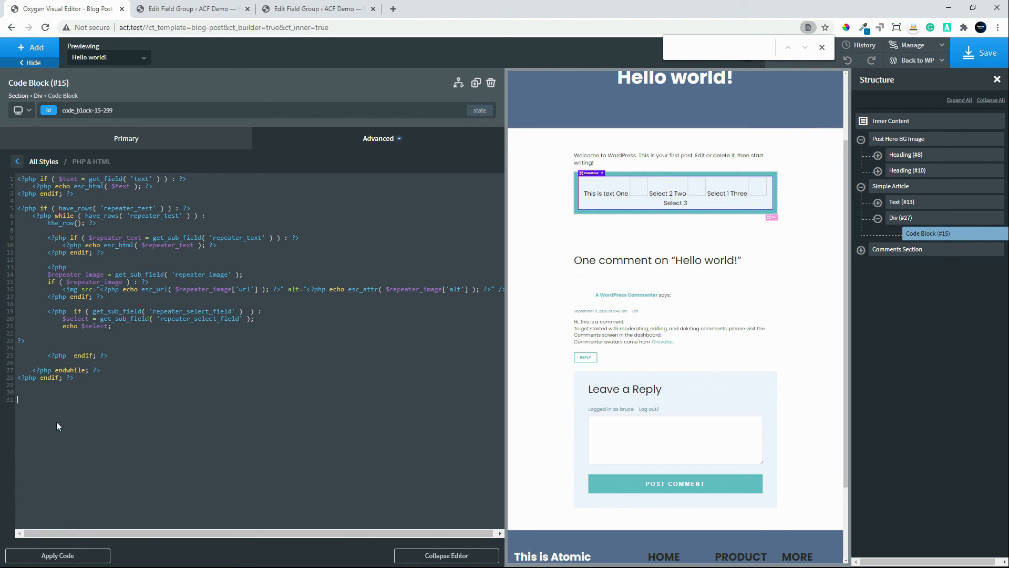
key(Return)
key(ctrl+v)
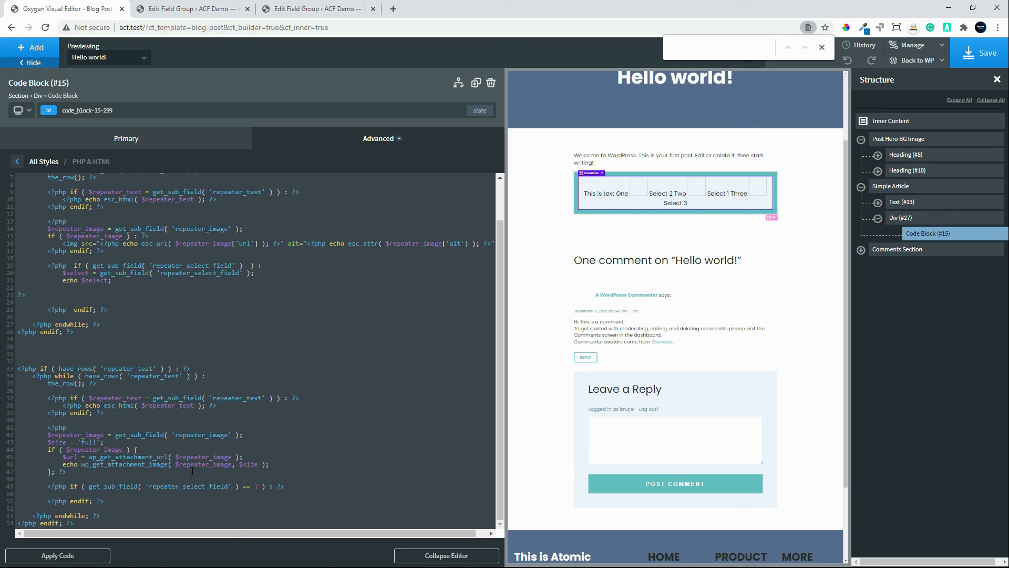
drag(237, 464, 257, 464)
drag(49, 442, 98, 446)
Step: Replace the original loop's repeater_image block with the pasted version that uses $size and wp_get_attachment_image
drag(76, 473, 40, 431)
key(ctrl+c)
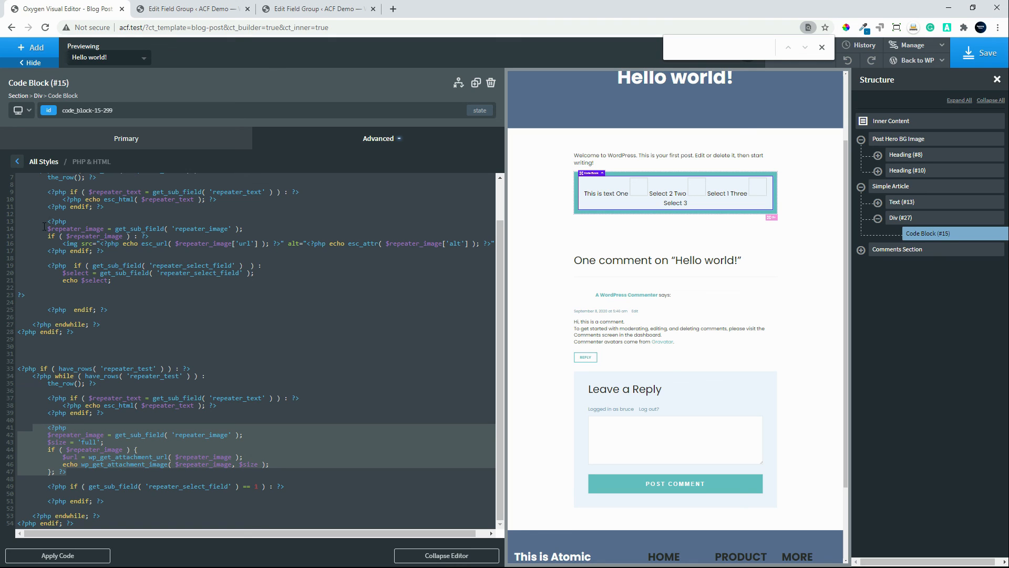
drag(46, 217, 124, 251)
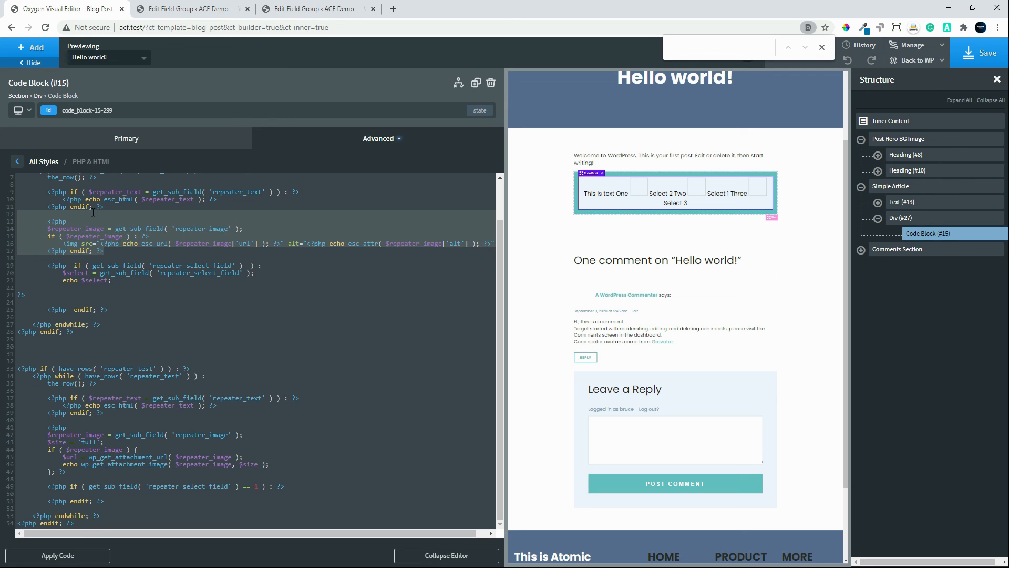
drag(48, 220, 126, 251)
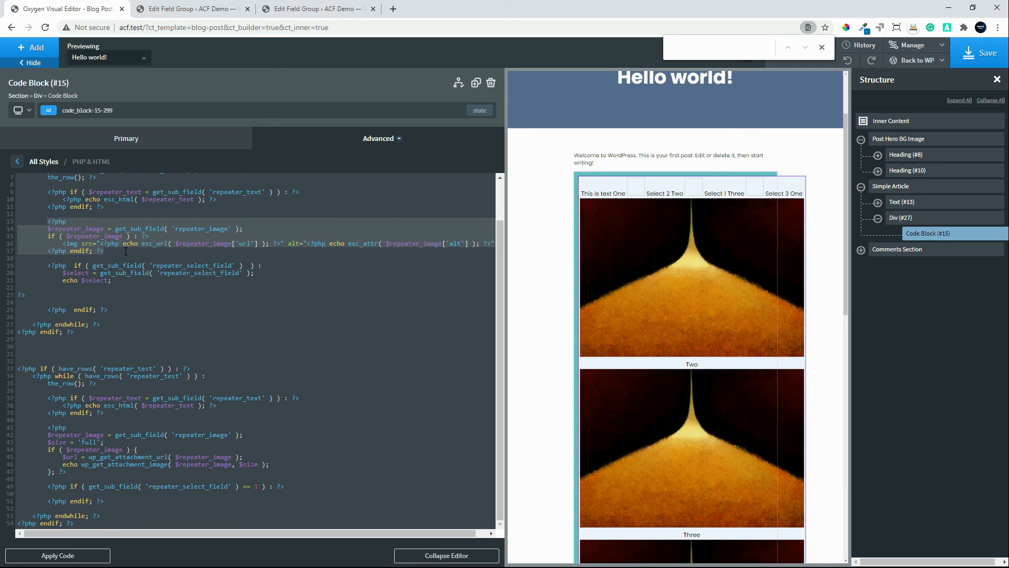
key(ctrl+v)
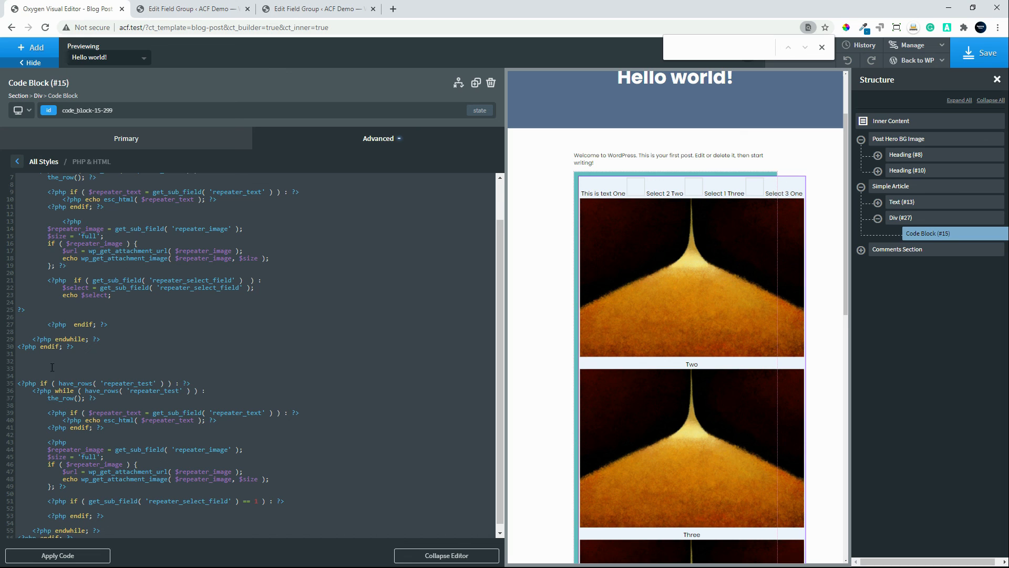
Step: Delete the leftover pasted repeater loop at the end of the code, then apply the code and save the template
drag(19, 380, 149, 514)
key(BackSpace)
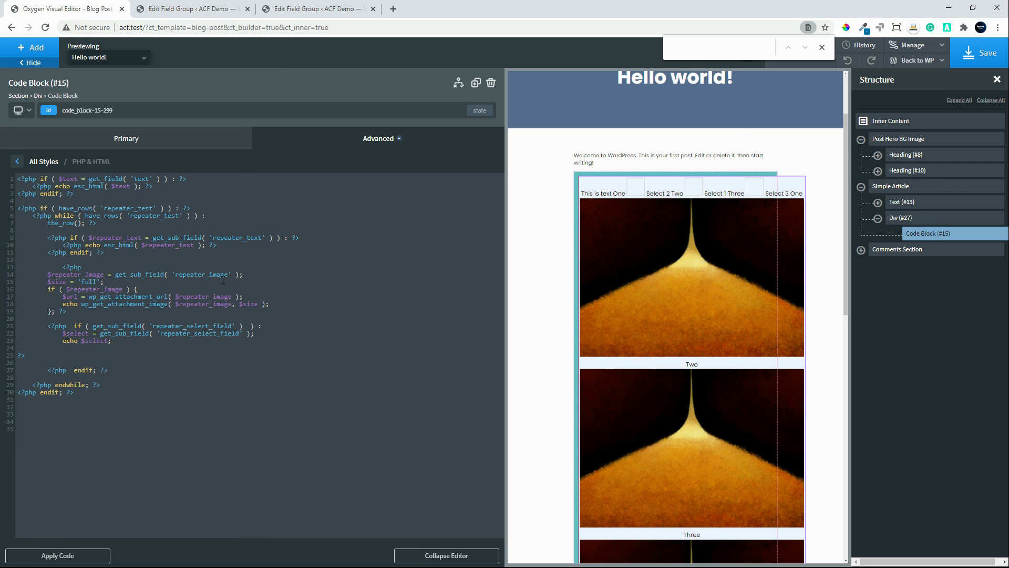
click(66, 554)
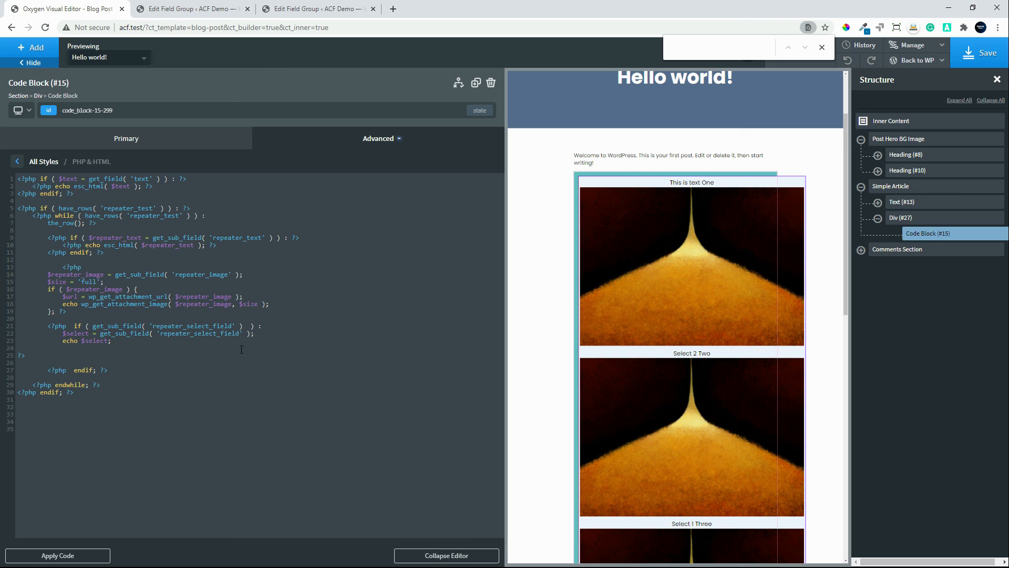
click(978, 64)
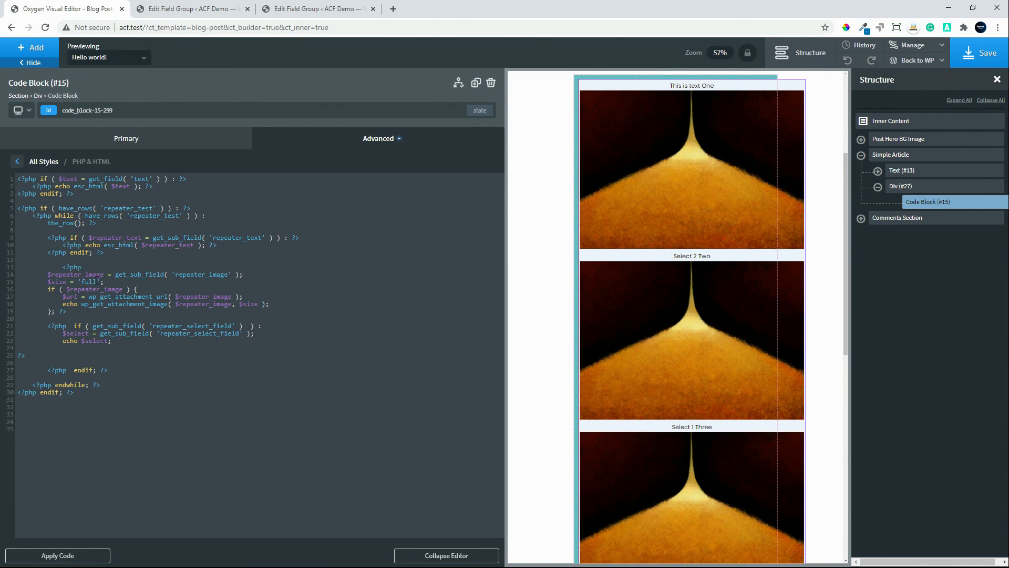
Step: Change the repeater image's $size value to 'medium', then apply the code and save the template
double_click(93, 282)
text(medium)
click(52, 556)
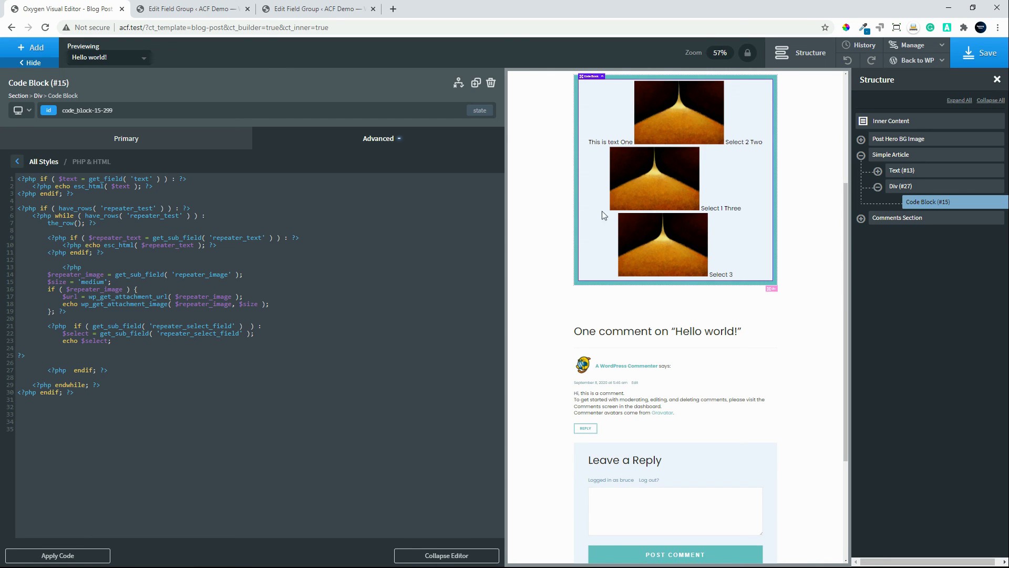
click(985, 54)
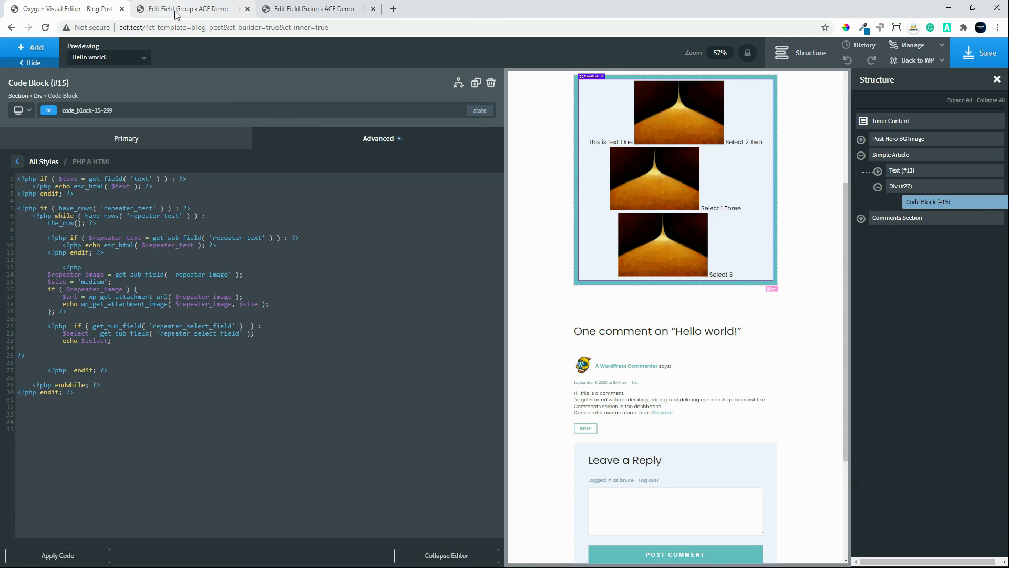
Step: View the published Hello world! post from the Posts list and examine the repeater's image output
click(176, 11)
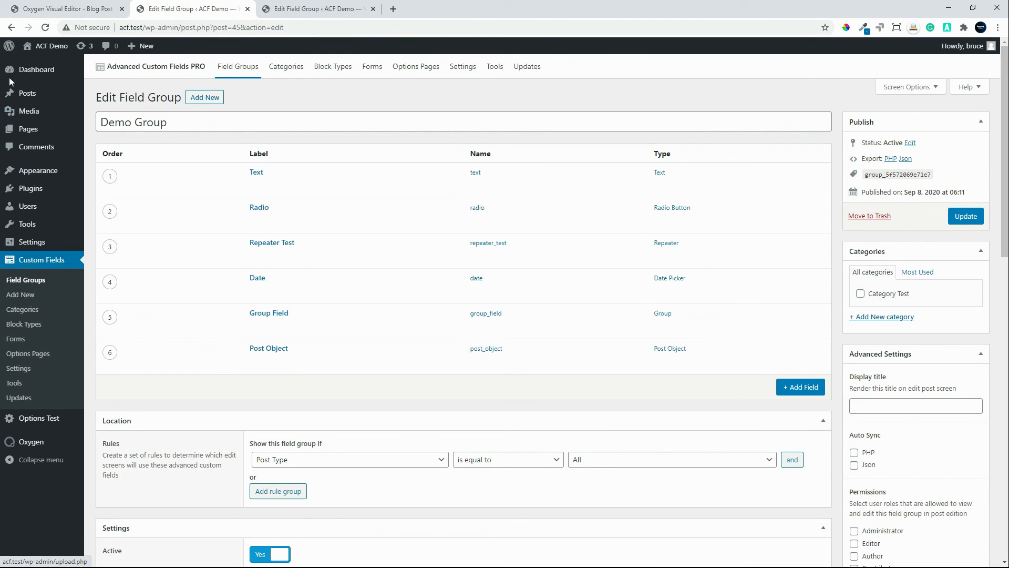
click(22, 93)
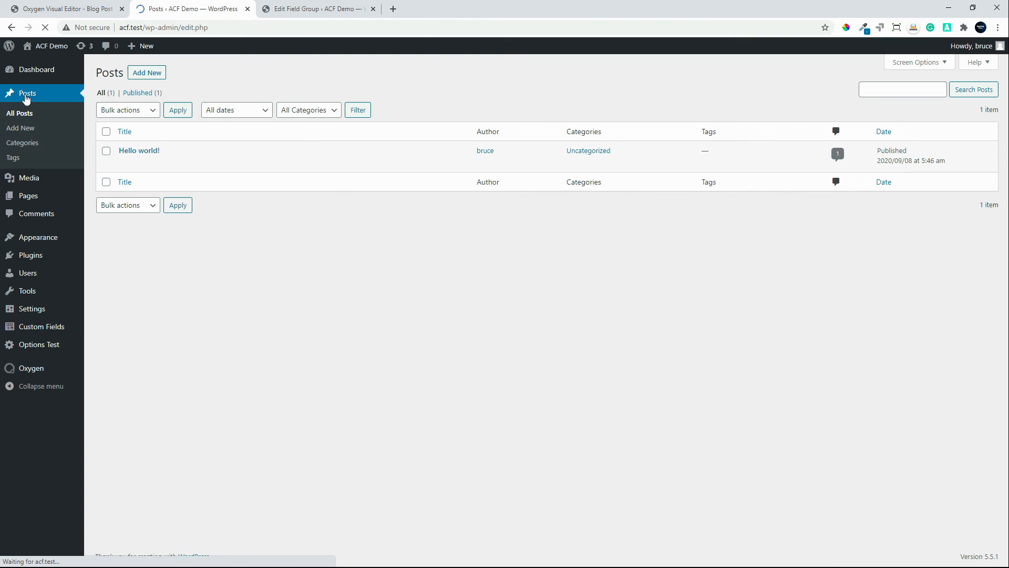
click(198, 163)
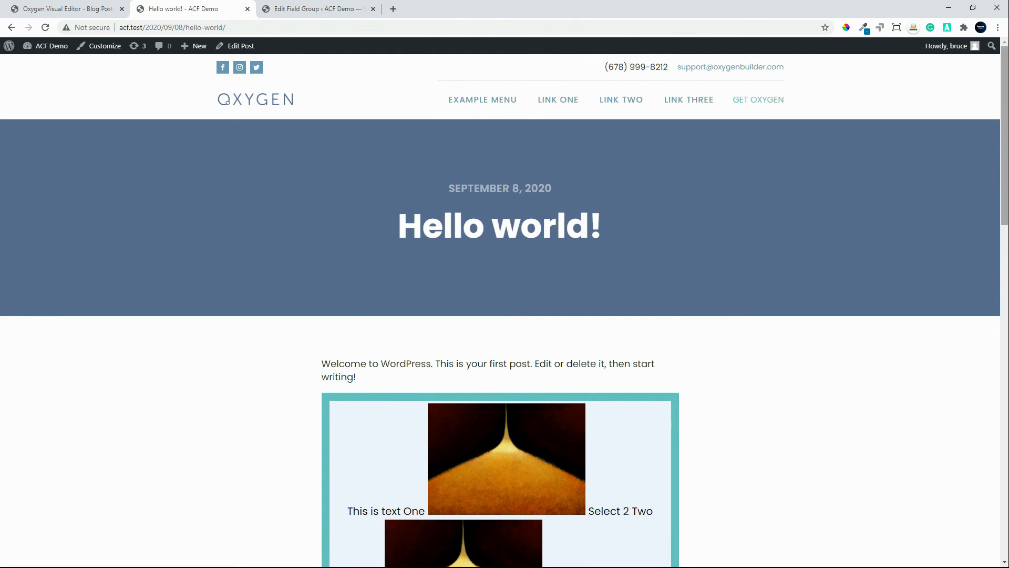
scroll(995, 336, down, 10)
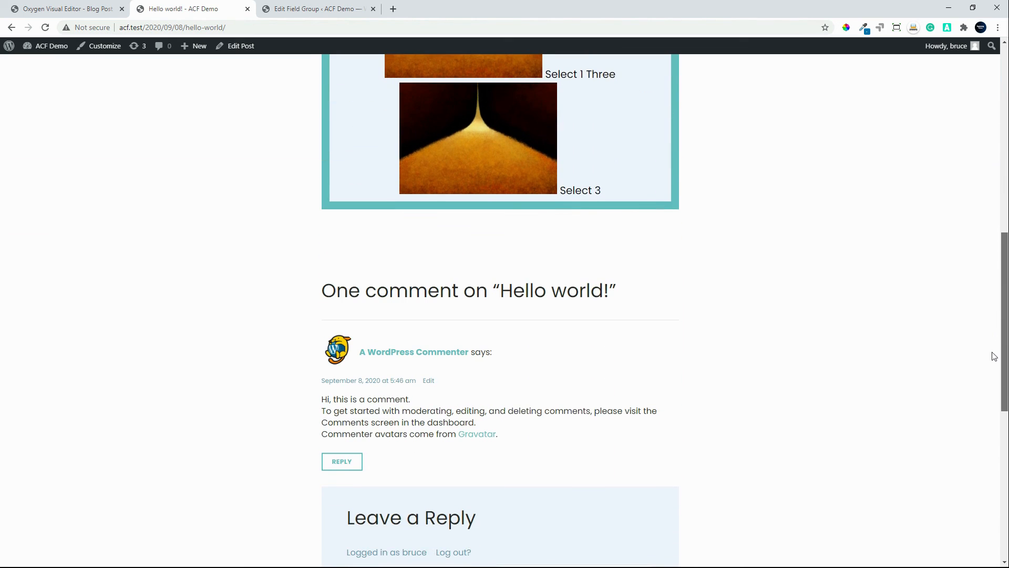
scroll(992, 361, up, 7)
scroll(508, 198, down, 2)
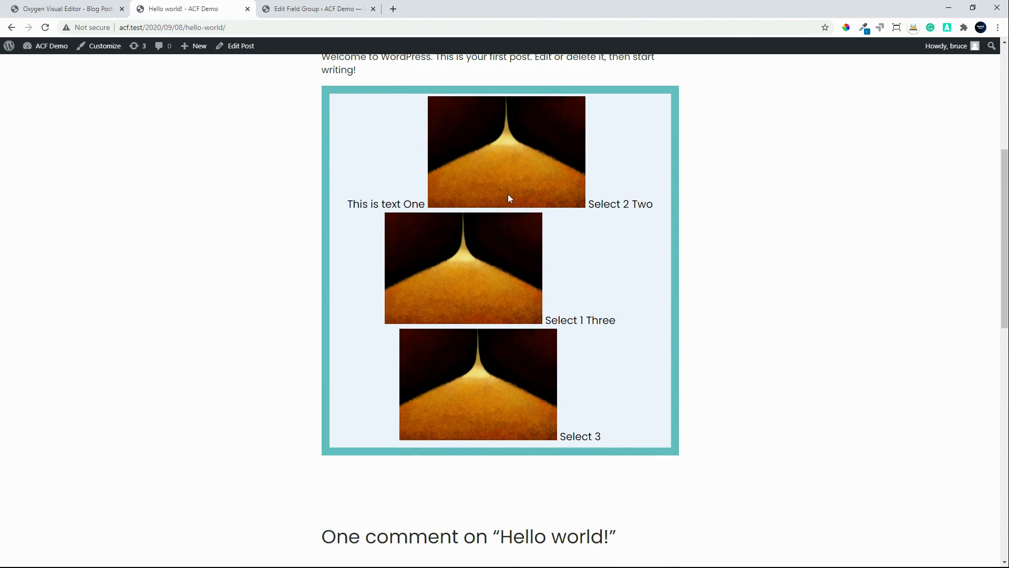